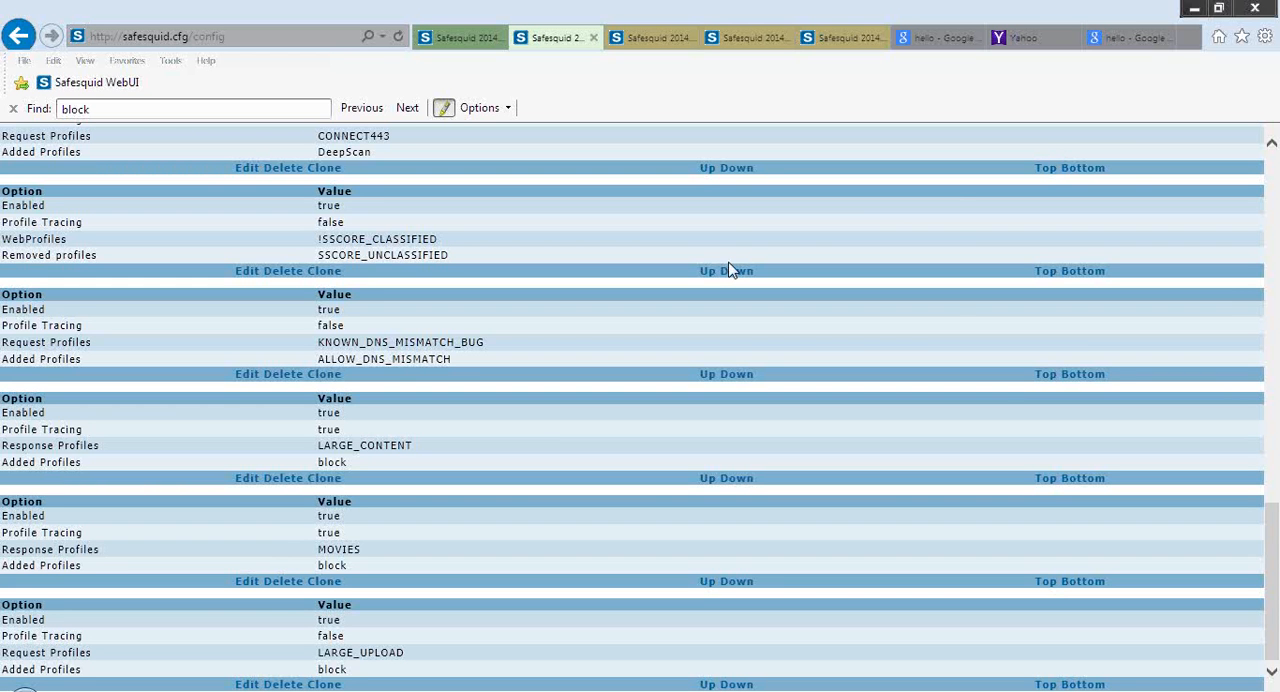
Open the BING_UNSAFE_SEARCH entry in the Profiles section for editing and view its options
{"action": "scroll", "coordinate": [730, 270], "scroll_direction": "up", "scroll_amount": 1}
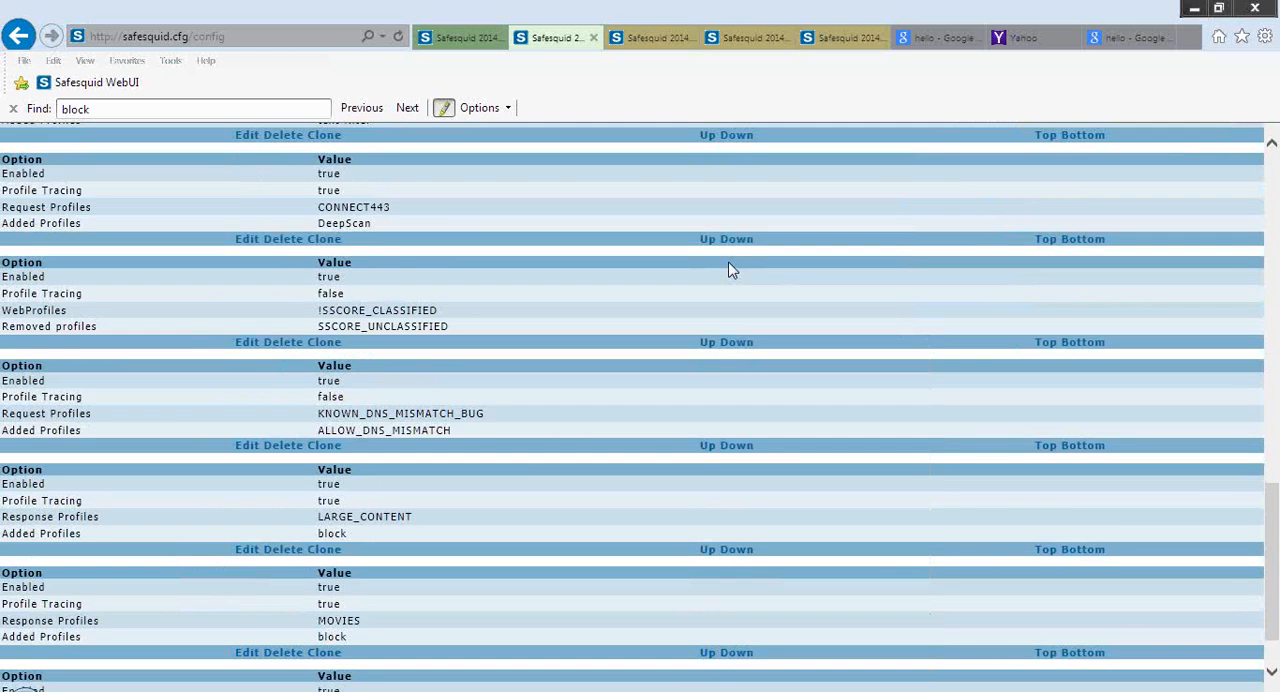
{"action": "scroll", "coordinate": [730, 270], "scroll_direction": "up", "scroll_amount": 15}
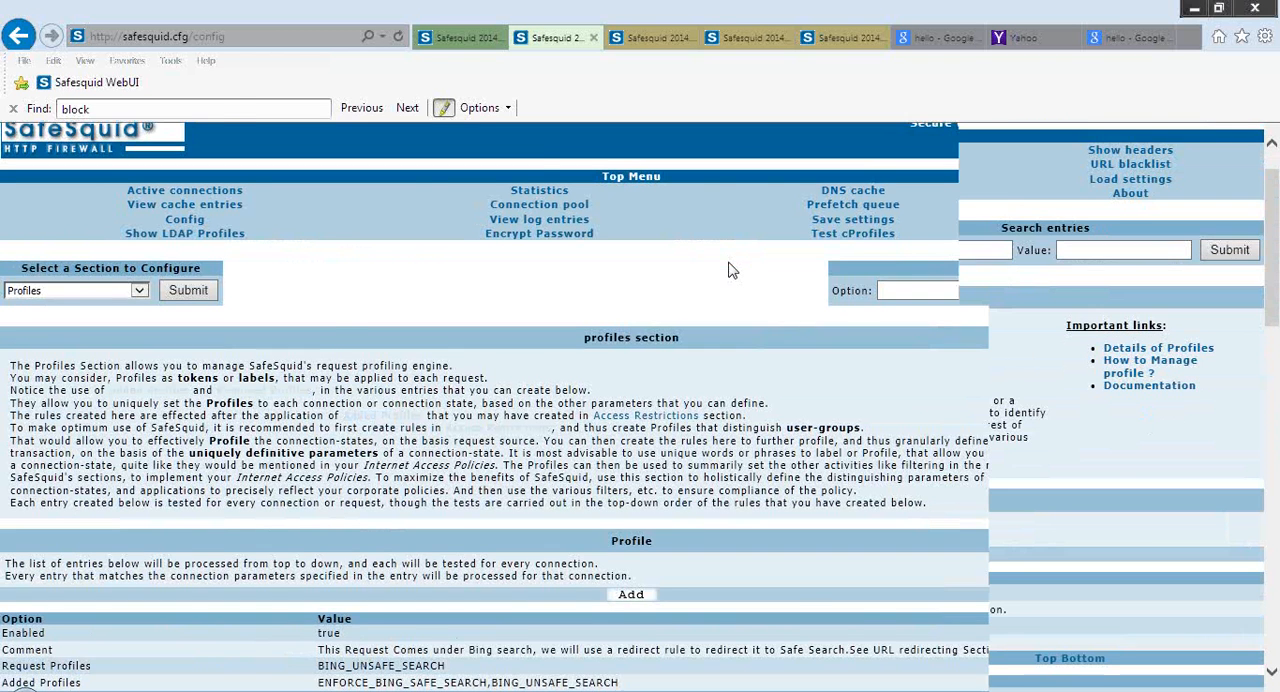
{"action": "scroll", "coordinate": [728, 271], "scroll_direction": "down", "scroll_amount": 3}
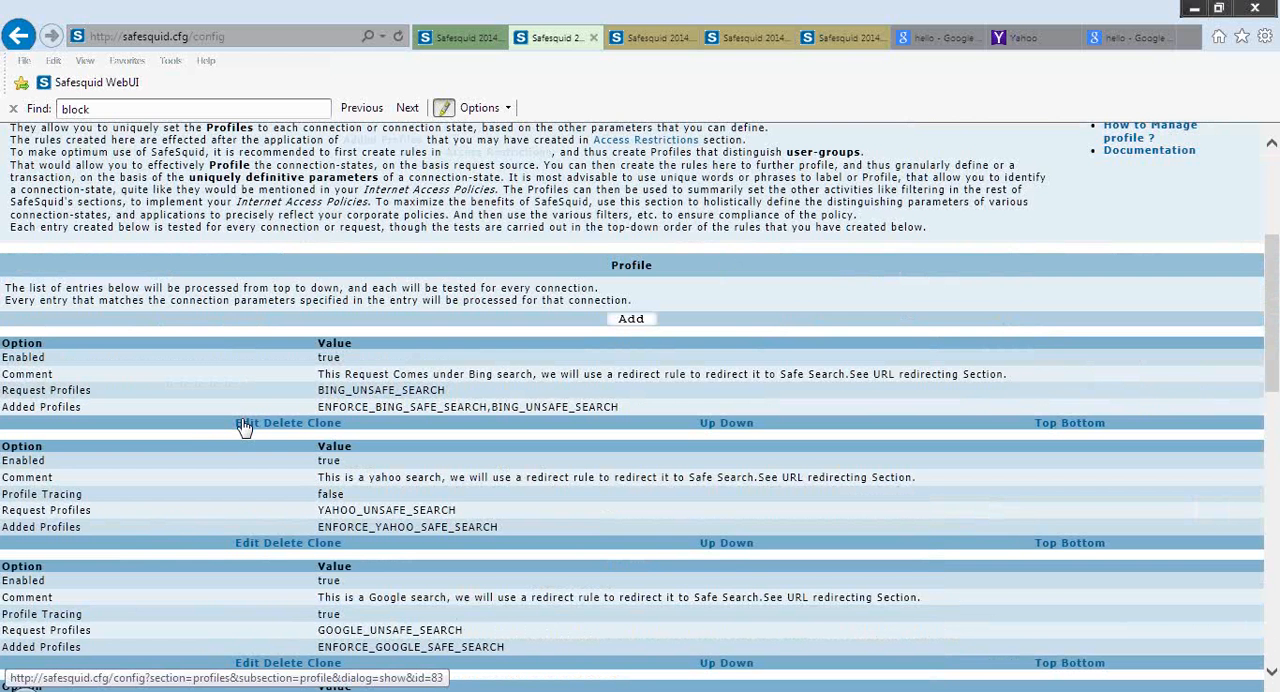
{"action": "left_click", "coordinate": [245, 425]}
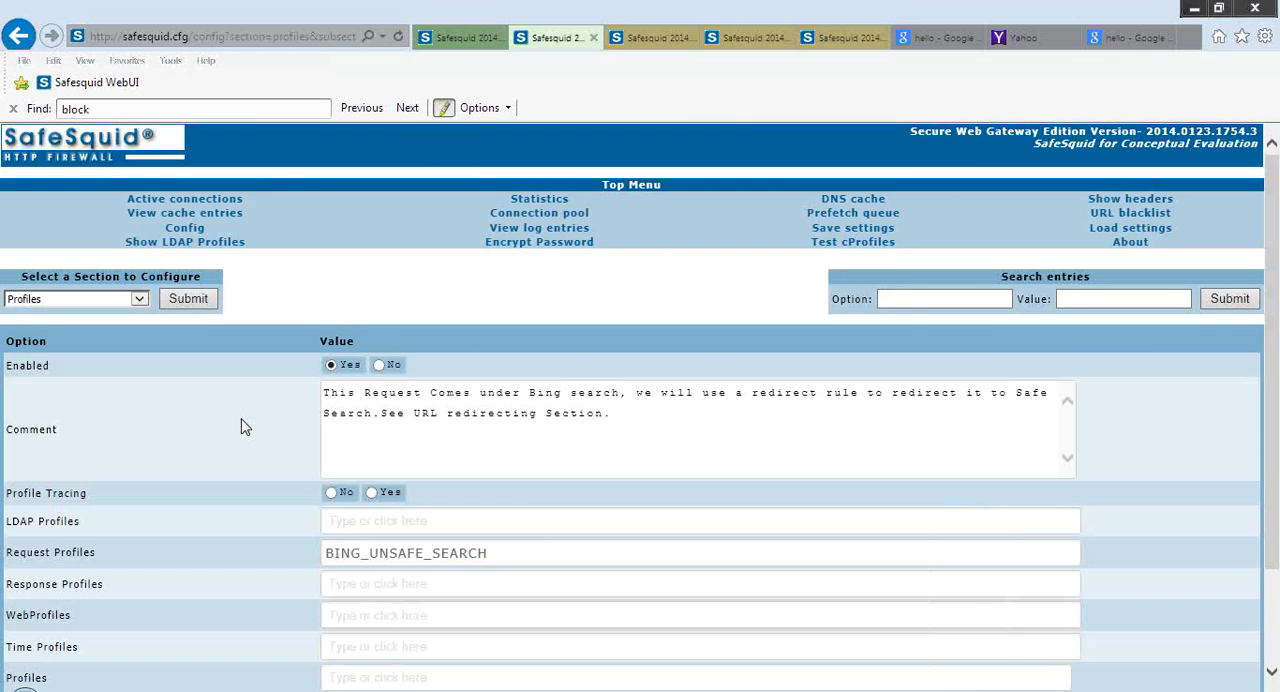
{"action": "scroll", "coordinate": [245, 428], "scroll_direction": "down", "scroll_amount": 1}
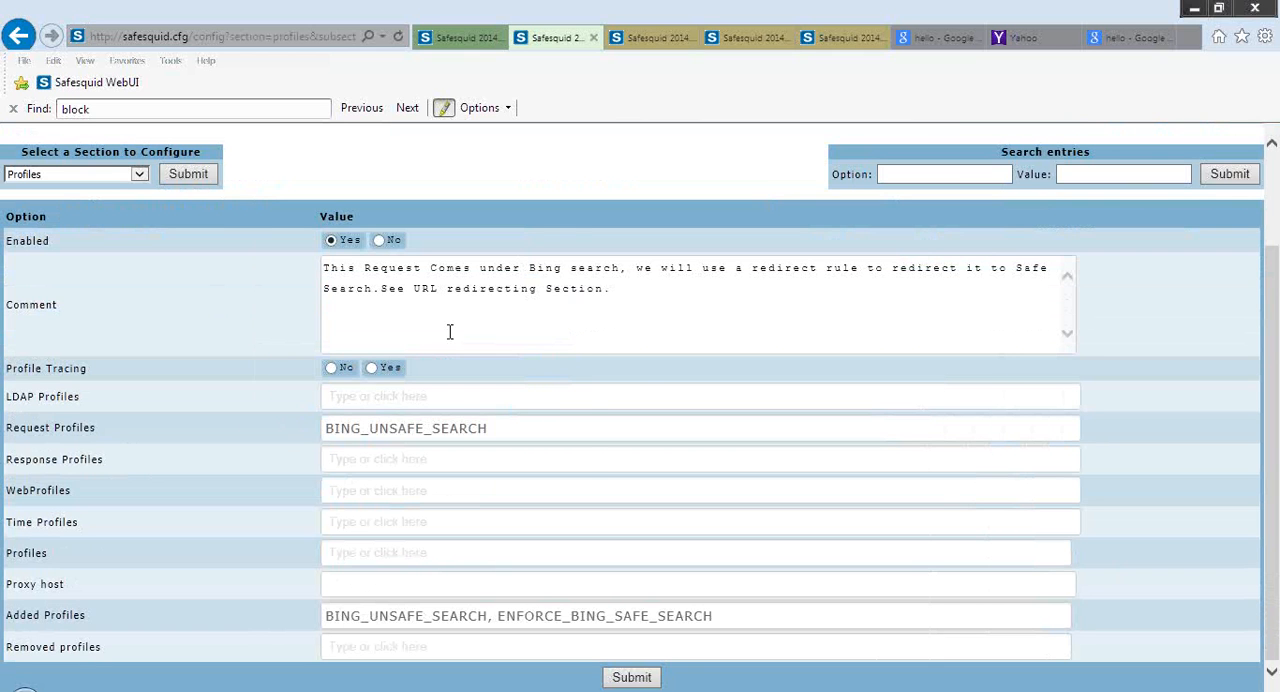
Read the help descriptions of the LDAP Profiles, Request Profiles and Response Profiles fields
{"action": "mouse_move", "coordinate": [255, 381]}
{"action": "mouse_move", "coordinate": [107, 398]}
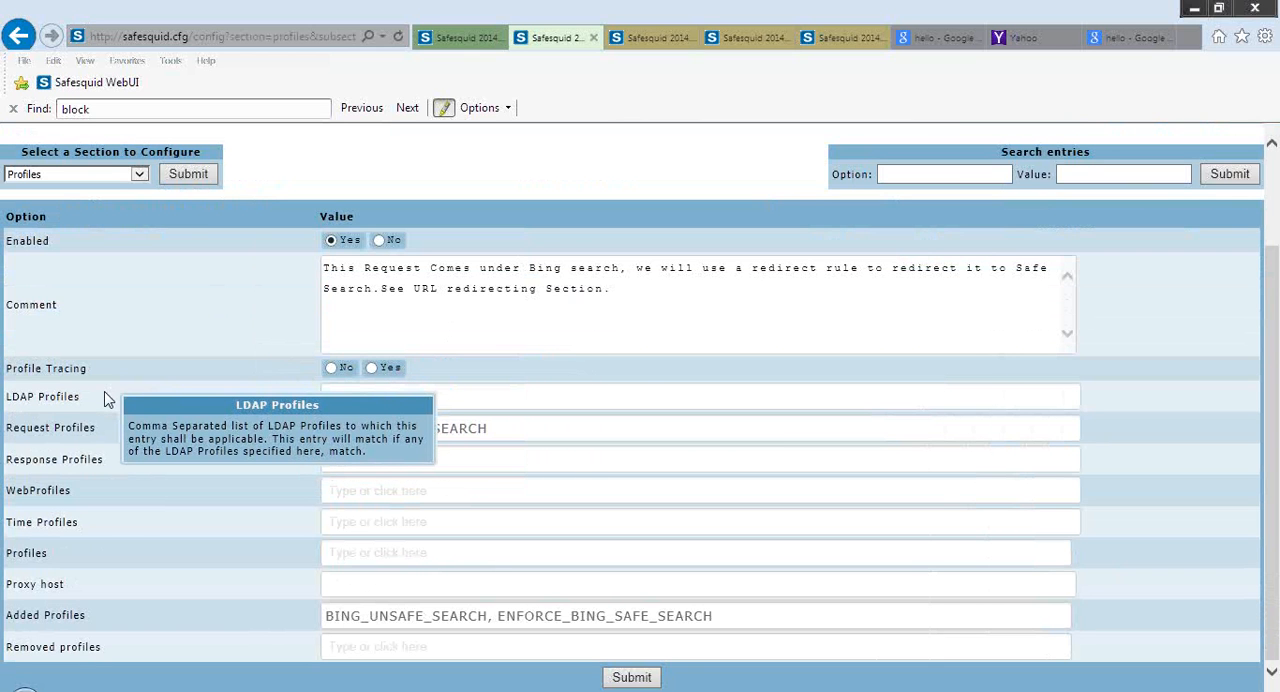
{"action": "mouse_move", "coordinate": [110, 428]}
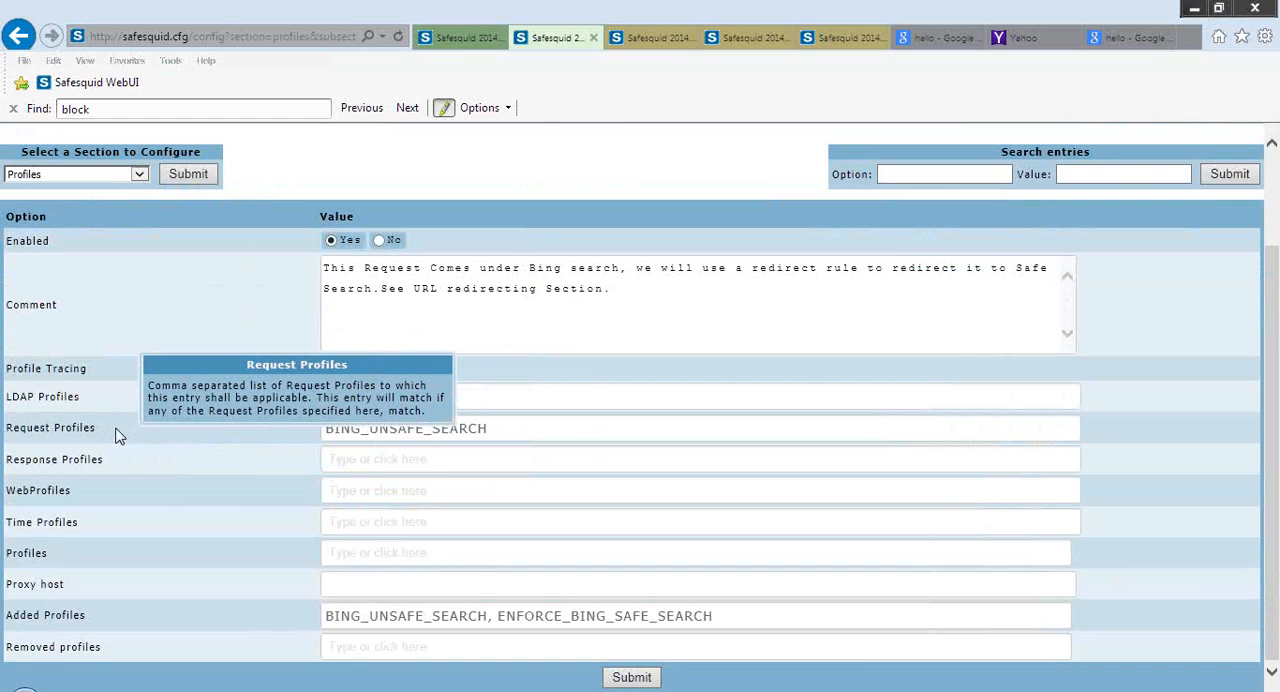
{"action": "mouse_move", "coordinate": [98, 460]}
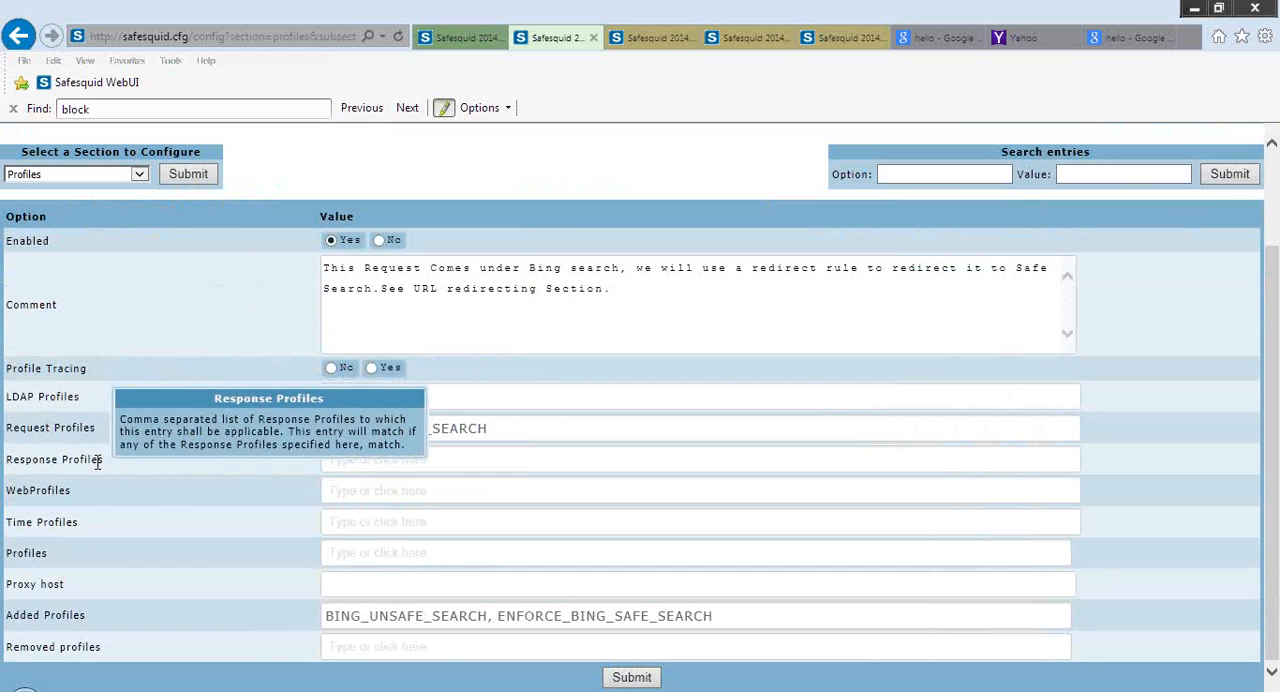
{"action": "mouse_move", "coordinate": [86, 504]}
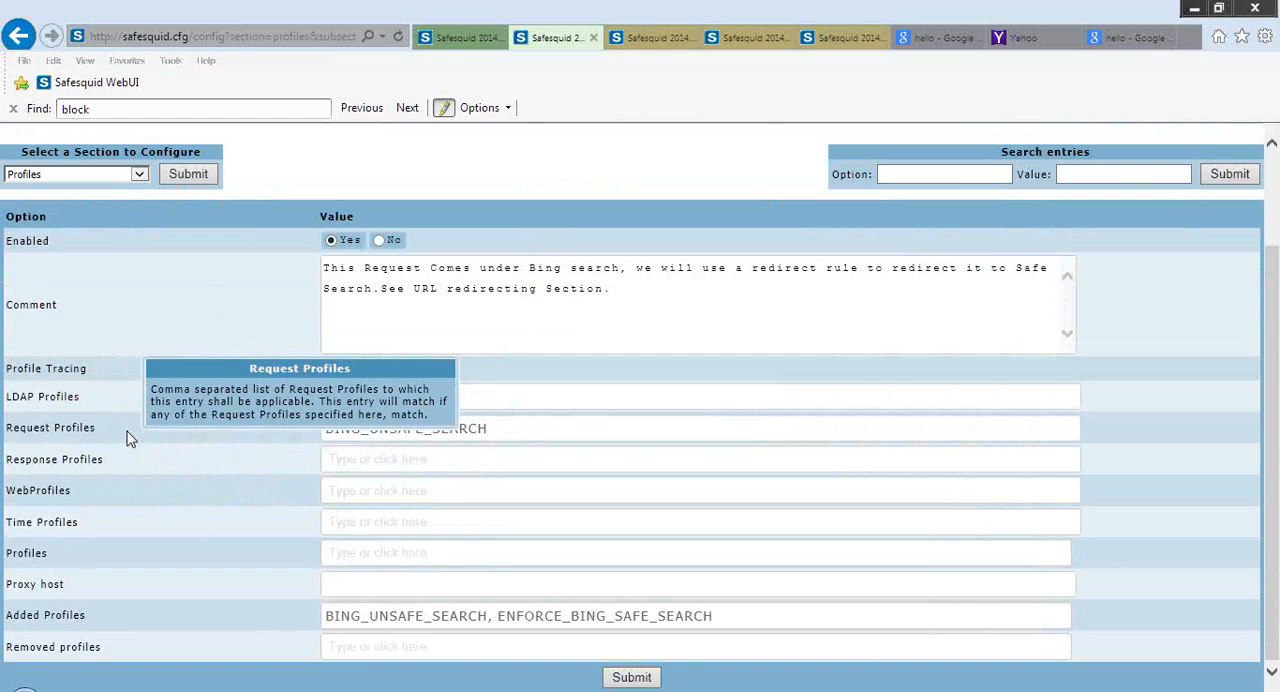
Switch to the Request Profiles section and open a blank new entry to view all its fields
{"action": "left_click", "coordinate": [648, 40]}
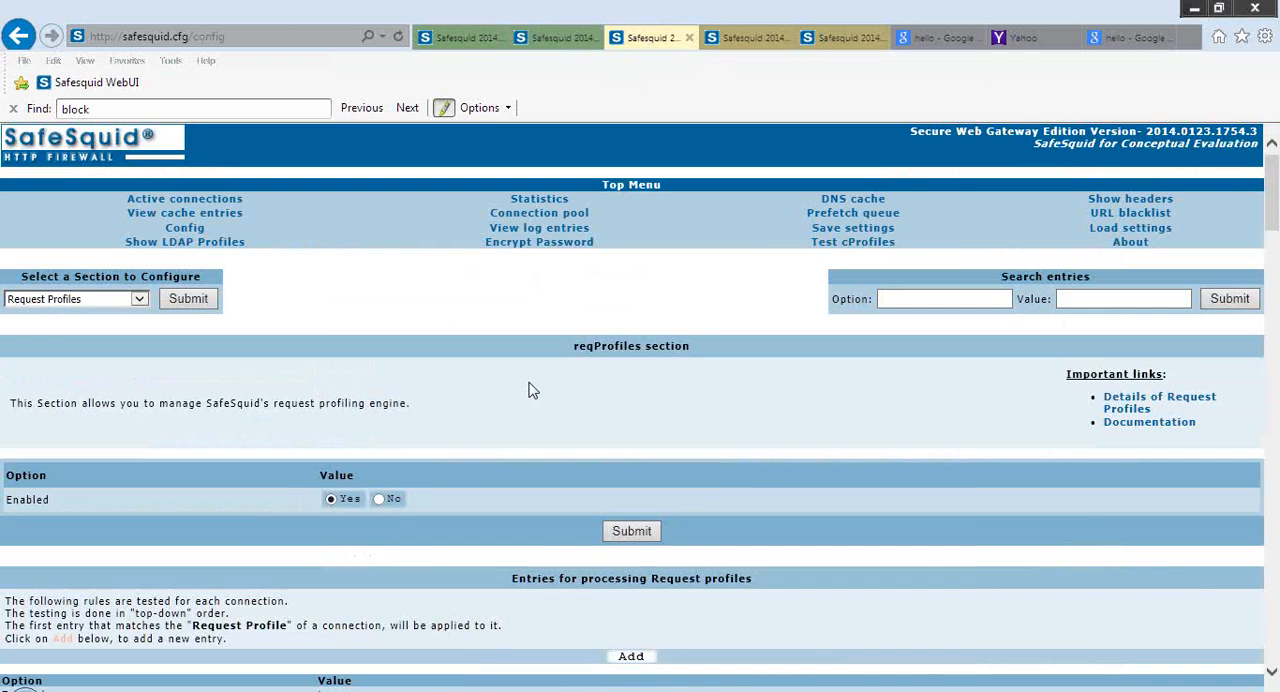
{"action": "scroll", "coordinate": [531, 390], "scroll_direction": "down", "scroll_amount": 3}
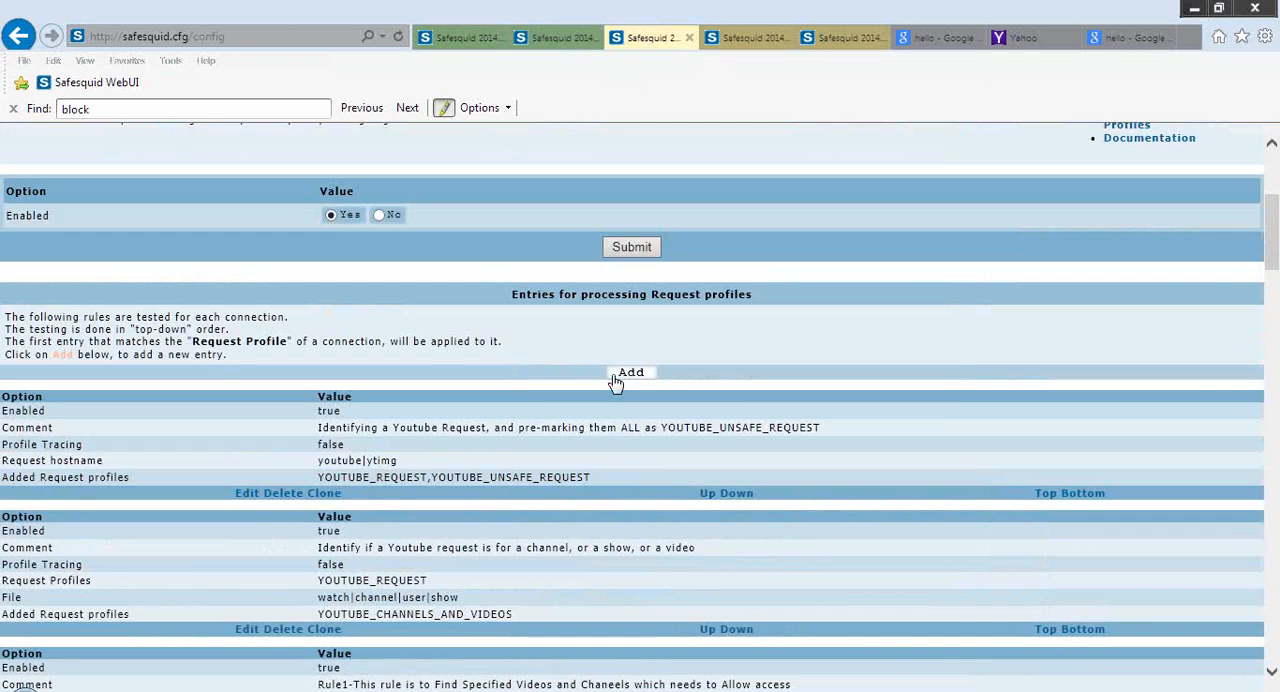
{"action": "left_click", "coordinate": [634, 374]}
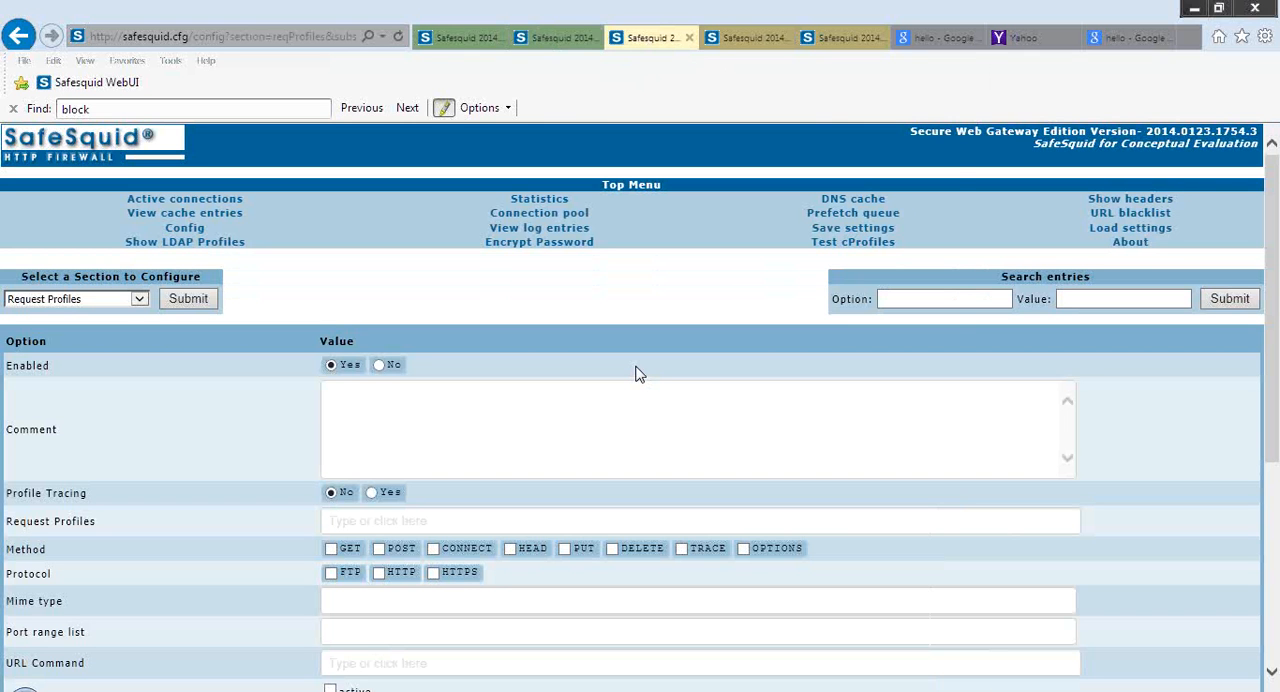
{"action": "scroll", "coordinate": [636, 373], "scroll_direction": "down", "scroll_amount": 4}
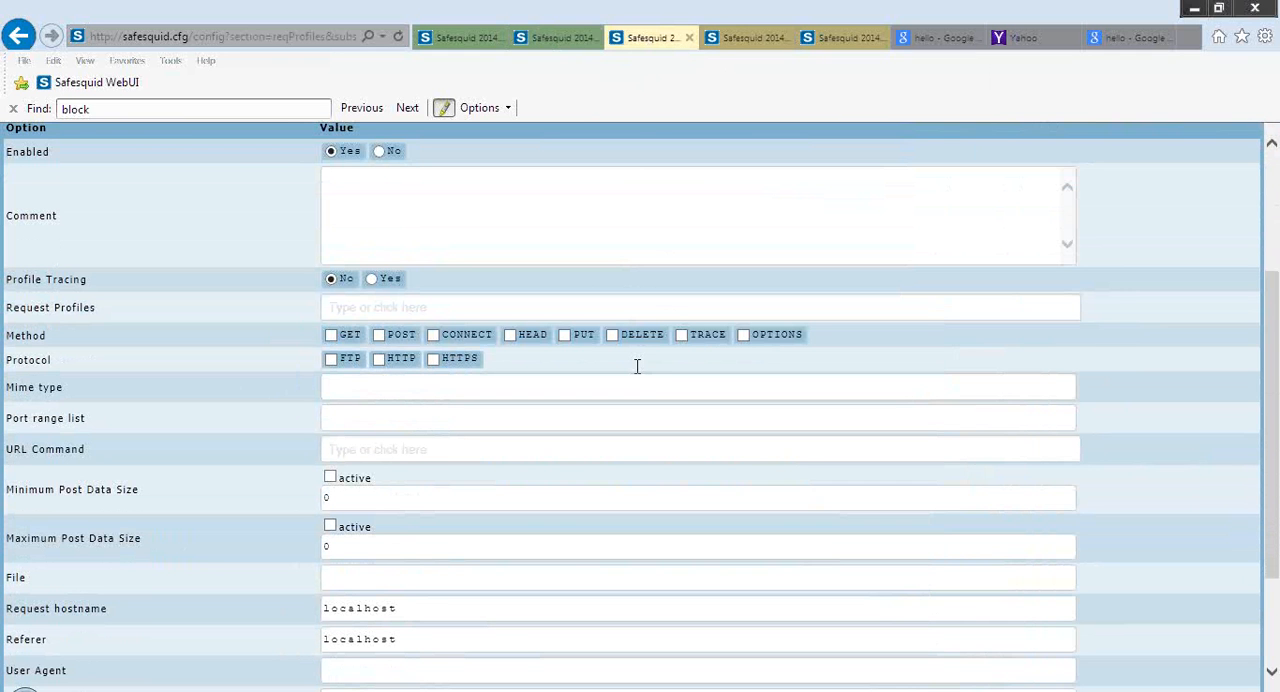
{"action": "scroll", "coordinate": [637, 366], "scroll_direction": "down", "scroll_amount": 3}
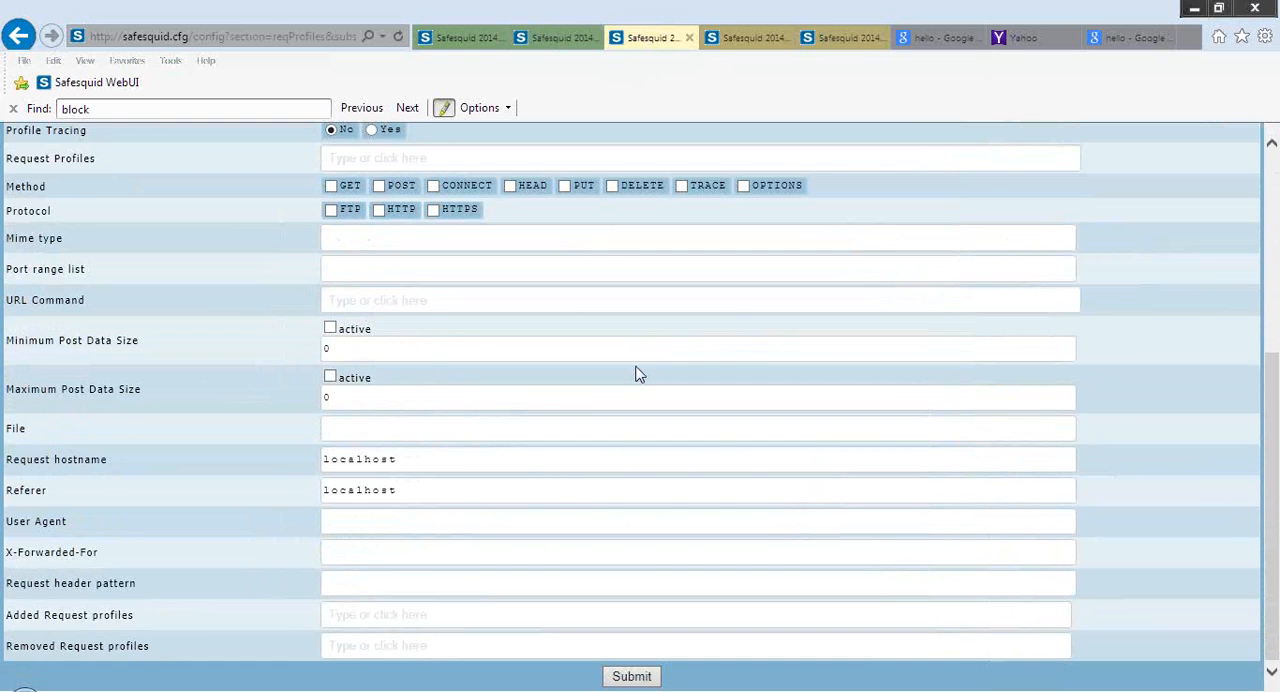
Read the help descriptions of the Minimum and Maximum Post Data Size fields in the new entry
{"action": "left_click", "coordinate": [614, 468]}
{"action": "mouse_move", "coordinate": [120, 350]}
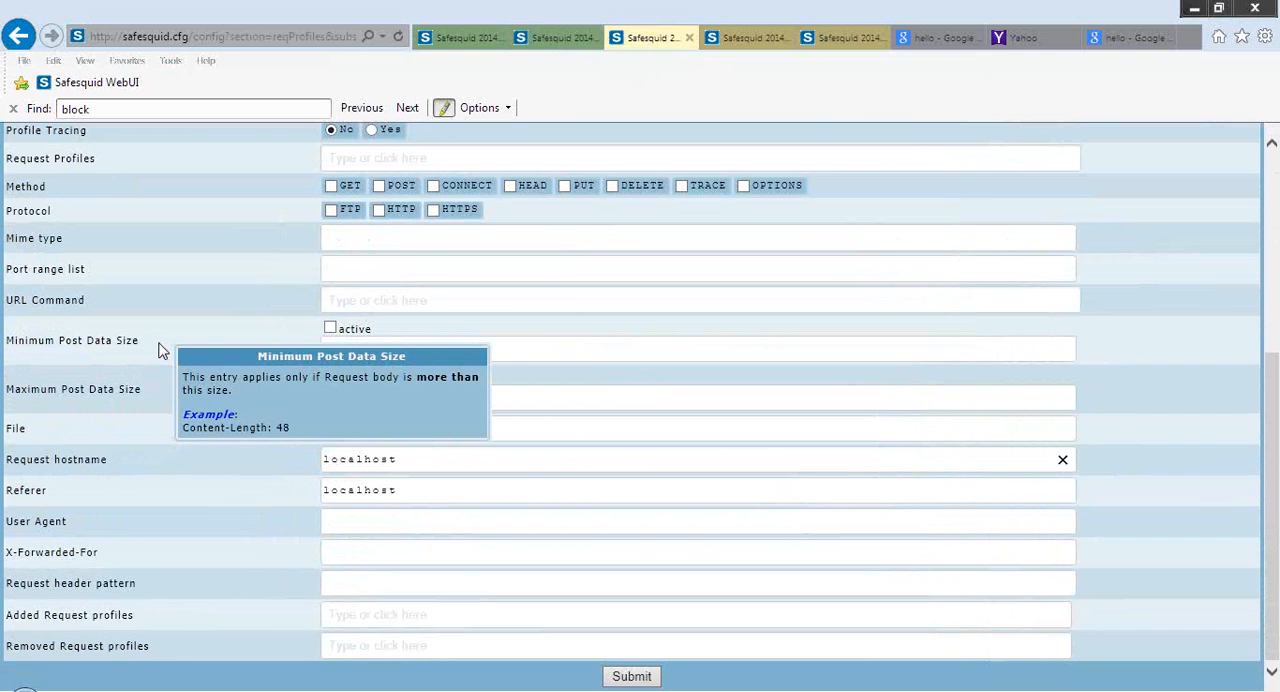
{"action": "mouse_move", "coordinate": [170, 403]}
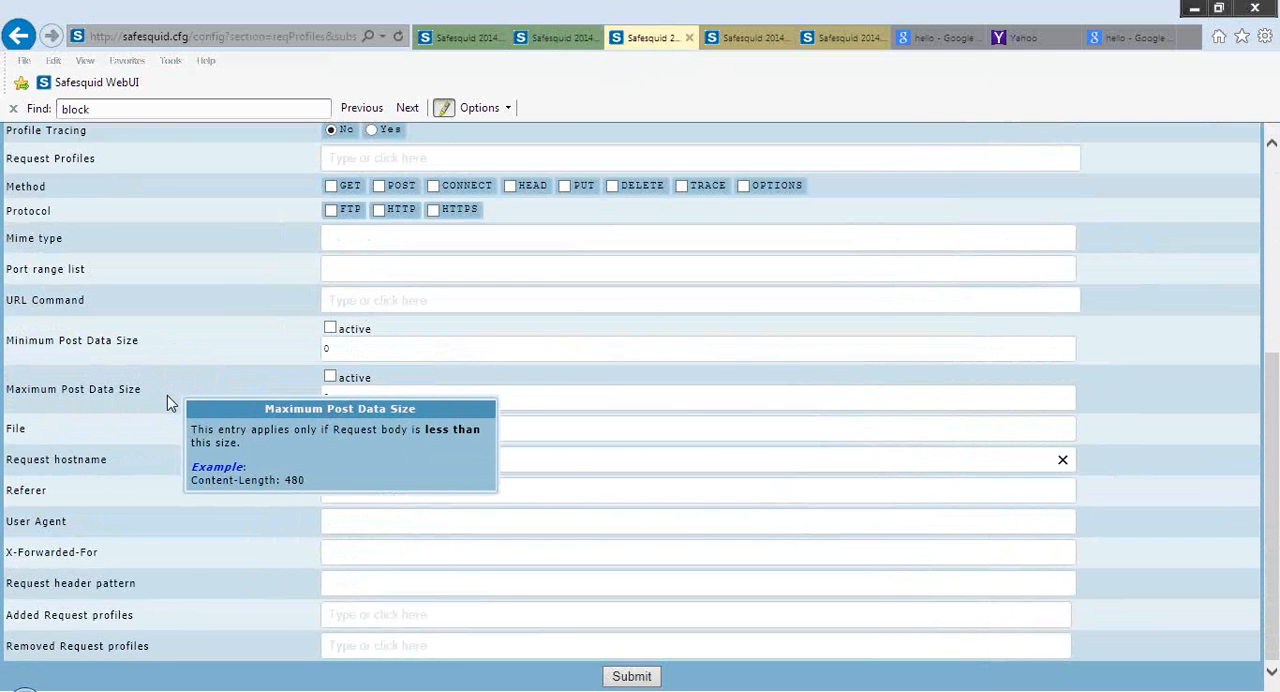
{"action": "mouse_move", "coordinate": [194, 346]}
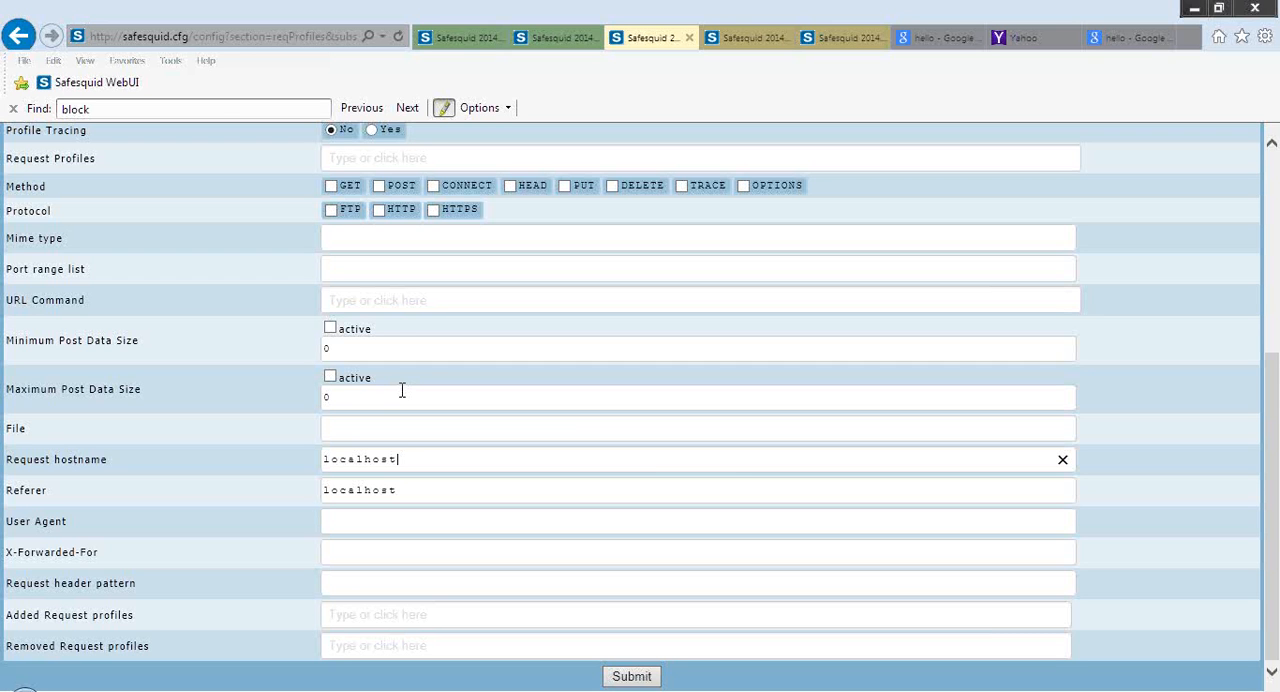
{"action": "mouse_move", "coordinate": [220, 368]}
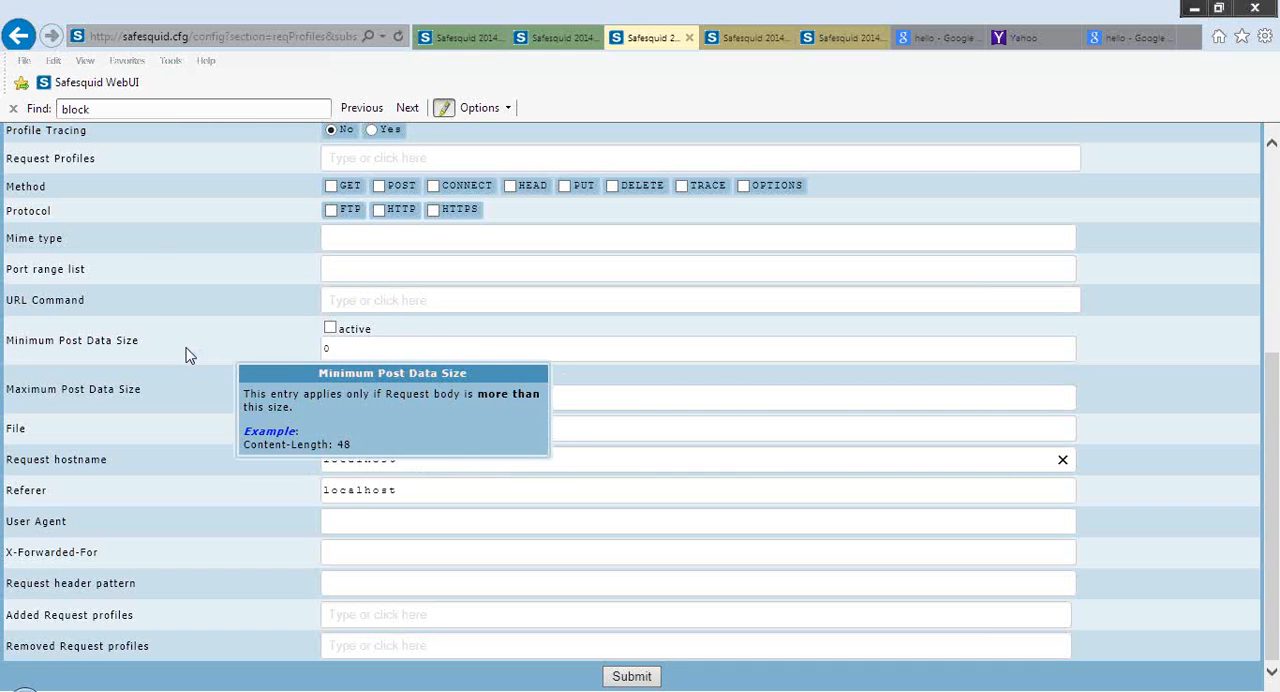
{"action": "mouse_move", "coordinate": [224, 202]}
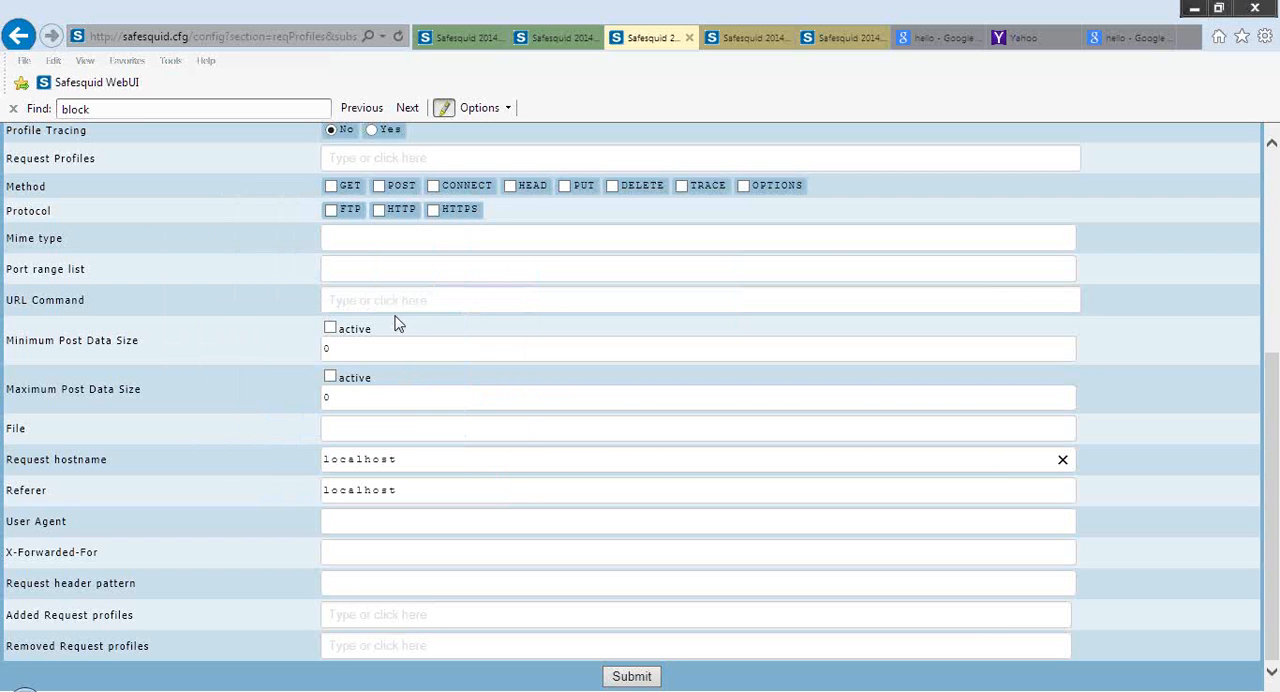
Examine the available Request Profiles choices and read the User Agent field's help description
{"action": "left_click", "coordinate": [578, 157]}
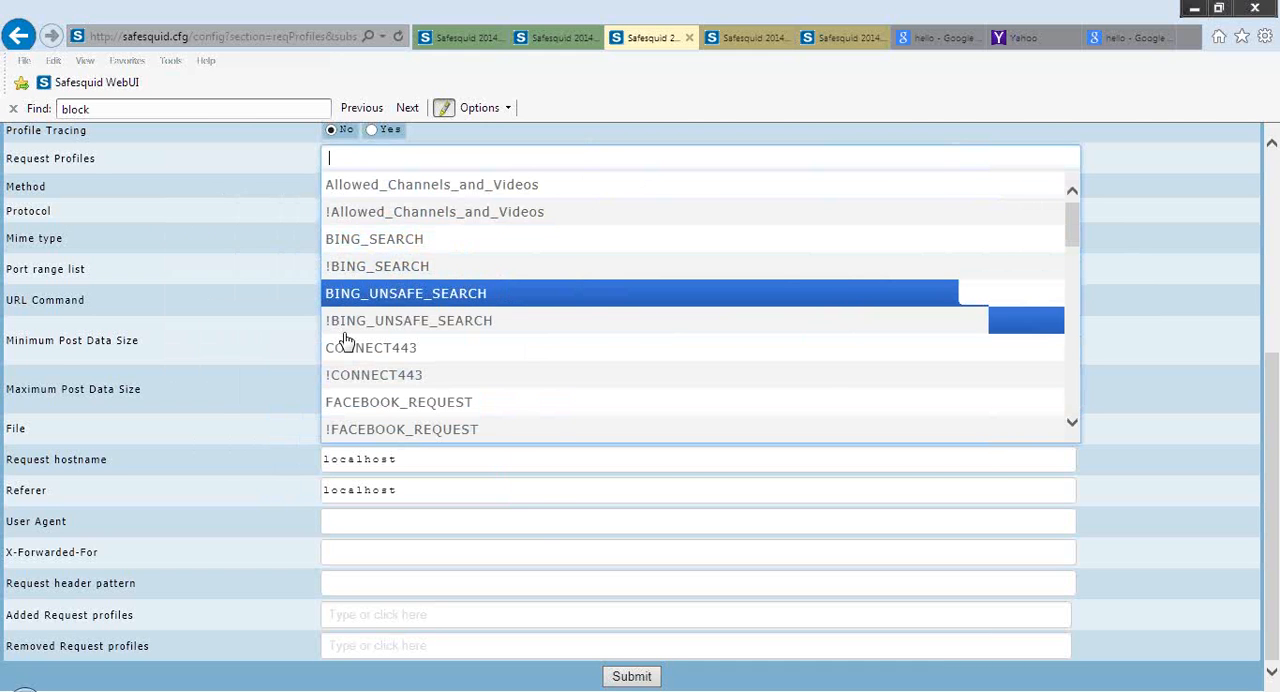
{"action": "left_click", "coordinate": [211, 413]}
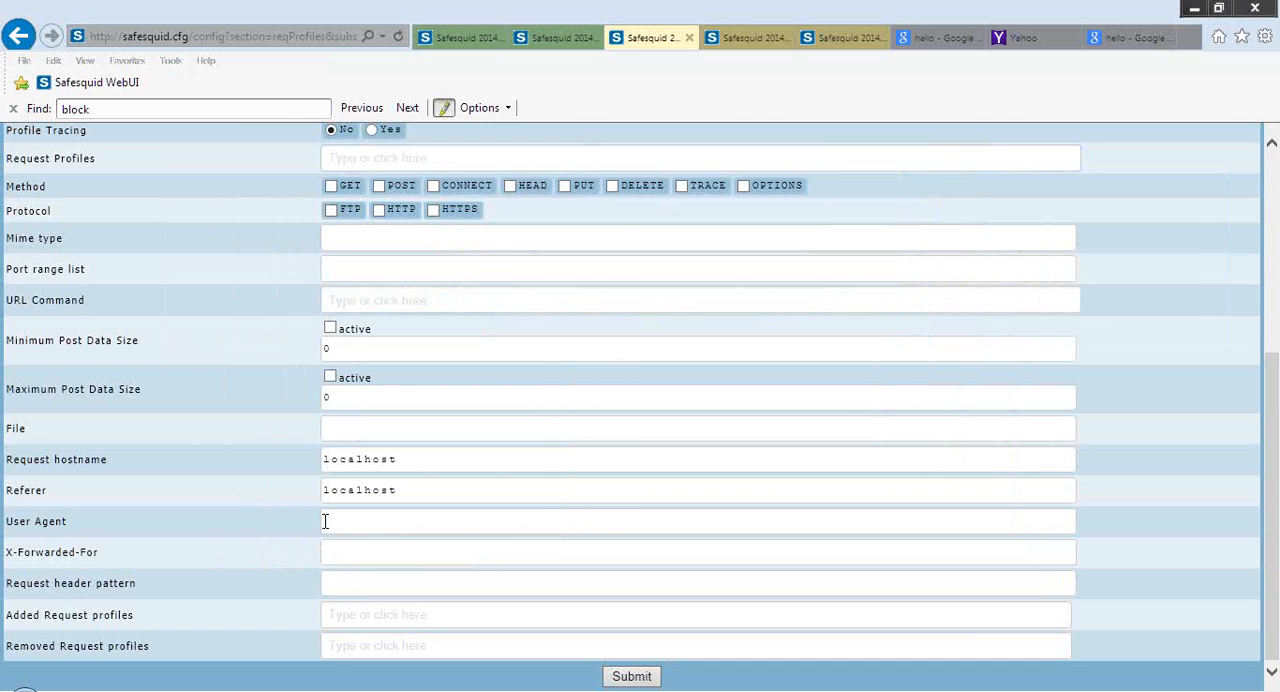
{"action": "mouse_move", "coordinate": [212, 527]}
{"action": "scroll", "coordinate": [210, 525], "scroll_direction": "up", "scroll_amount": 5}
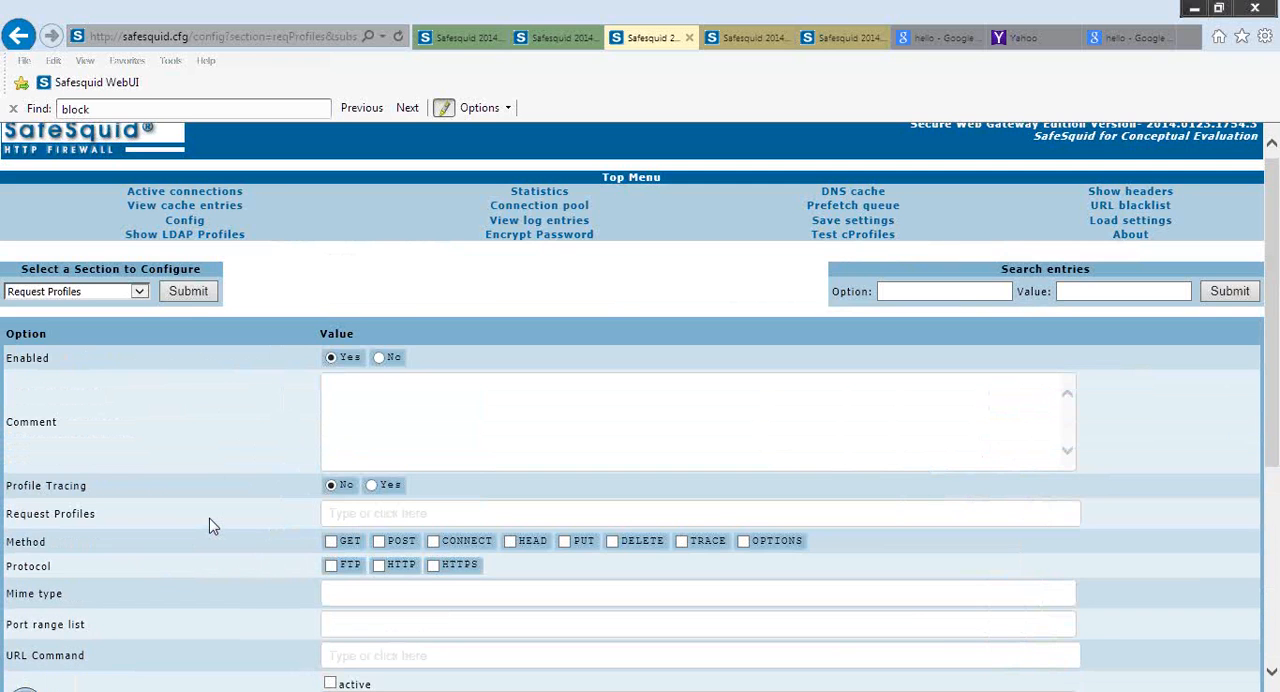
Leave the blank entry without submitting it and review the existing rules in the Request Profiles section
{"action": "left_click", "coordinate": [200, 294]}
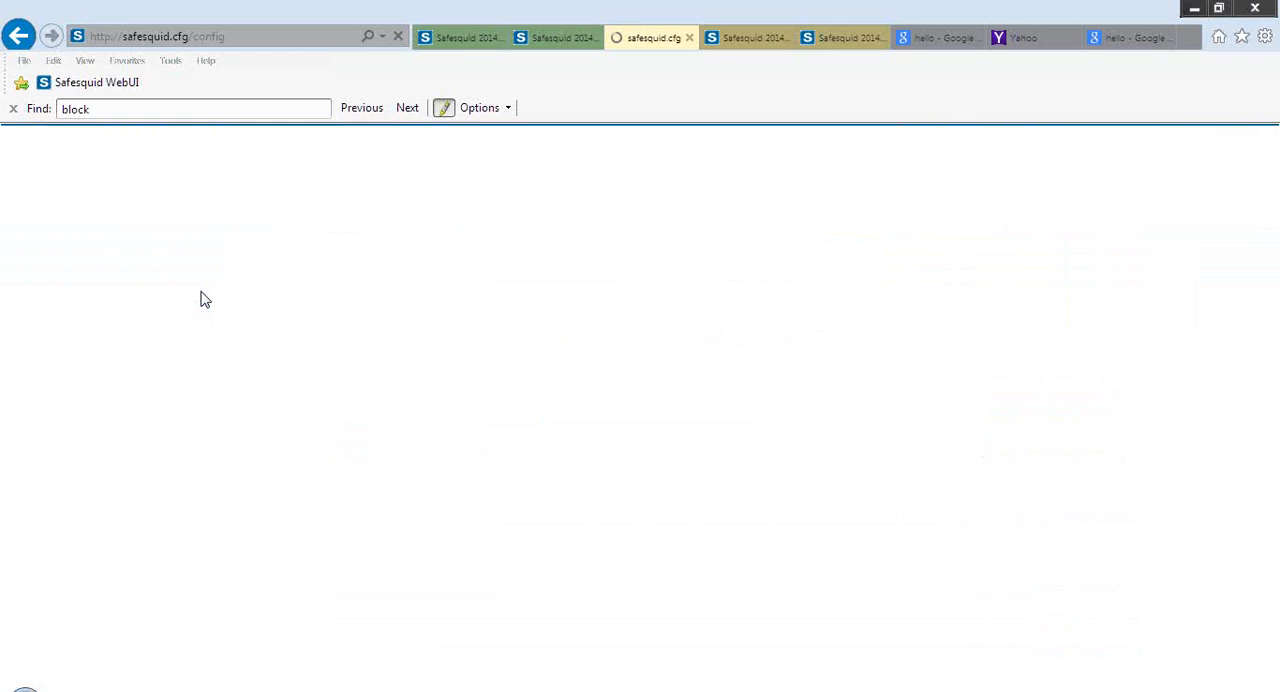
{"action": "scroll", "coordinate": [200, 298], "scroll_direction": "down", "scroll_amount": 1}
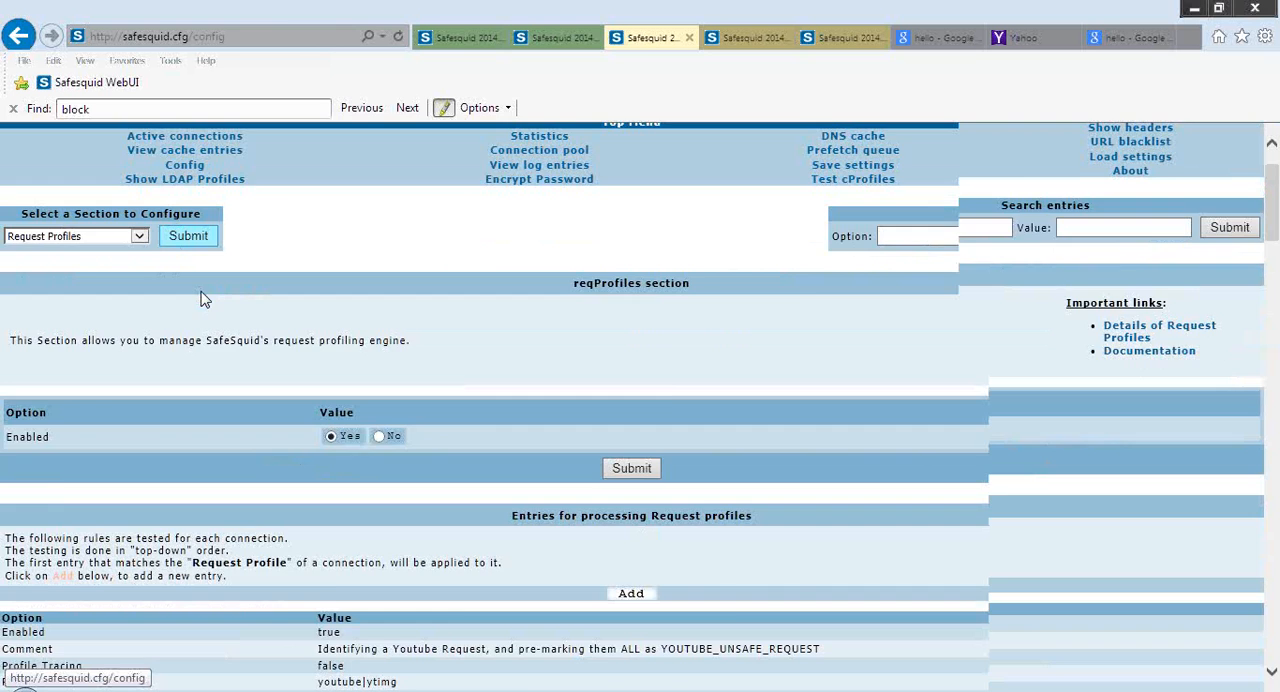
{"action": "scroll", "coordinate": [200, 298], "scroll_direction": "down", "scroll_amount": 5}
{"action": "scroll", "coordinate": [200, 298], "scroll_direction": "down", "scroll_amount": 10}
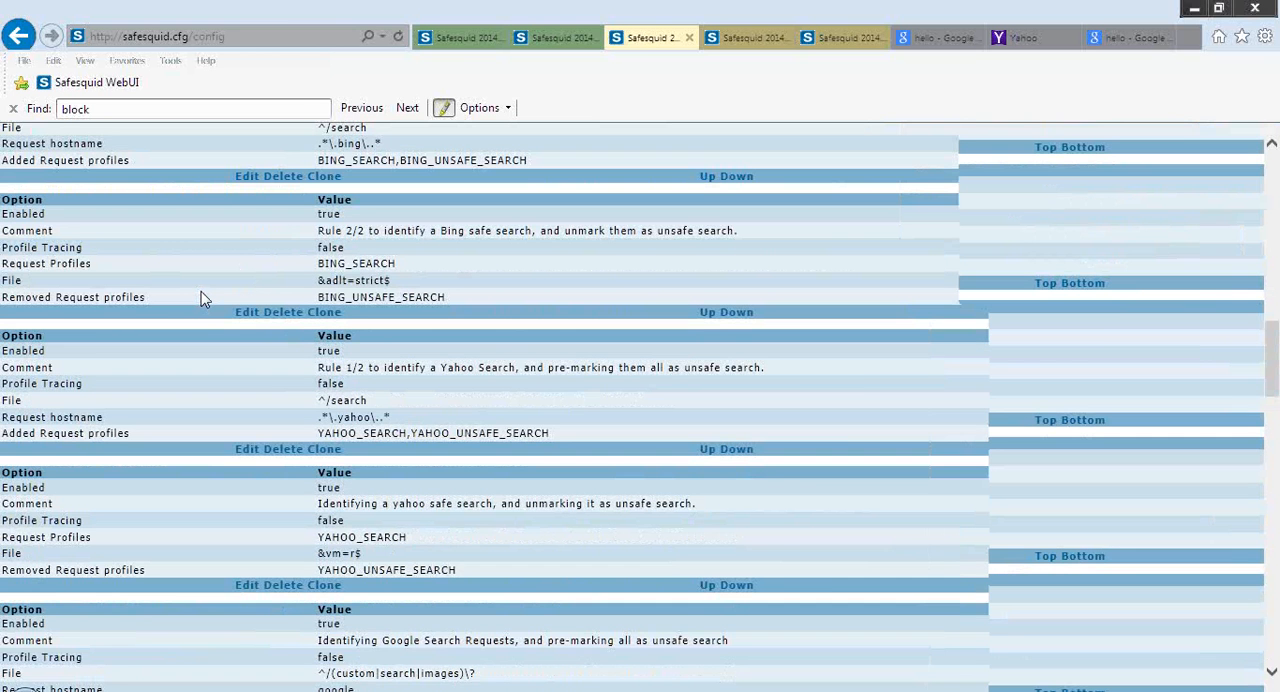
{"action": "scroll", "coordinate": [200, 298], "scroll_direction": "down", "scroll_amount": 10}
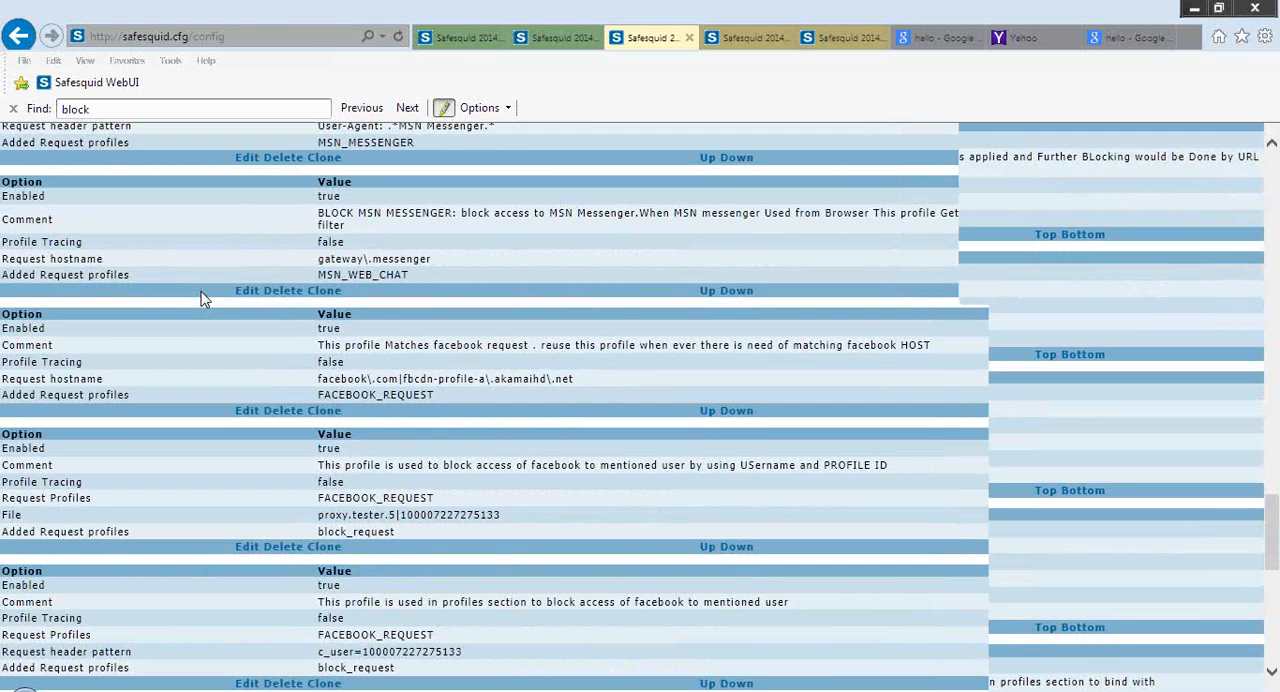
{"action": "scroll", "coordinate": [200, 298], "scroll_direction": "down", "scroll_amount": 10}
{"action": "scroll", "coordinate": [205, 299], "scroll_direction": "down", "scroll_amount": 2}
{"action": "scroll", "coordinate": [205, 299], "scroll_direction": "up", "scroll_amount": 1}
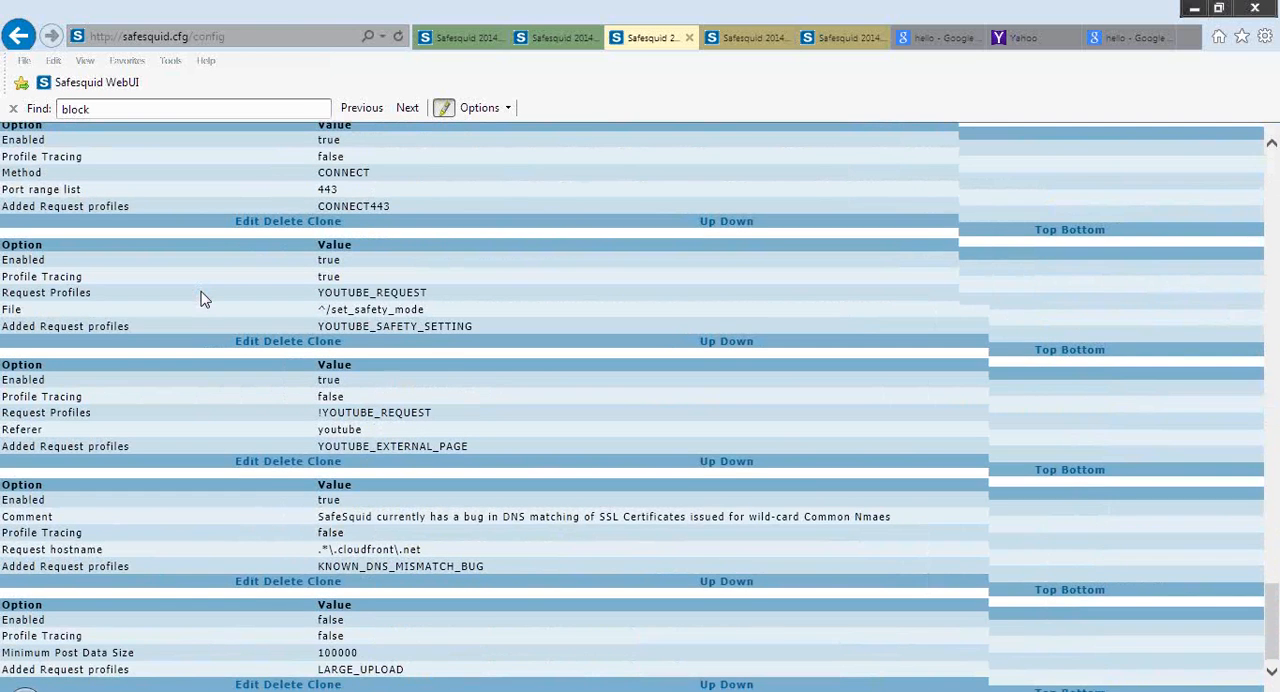
{"action": "scroll", "coordinate": [203, 298], "scroll_direction": "up", "scroll_amount": 4}
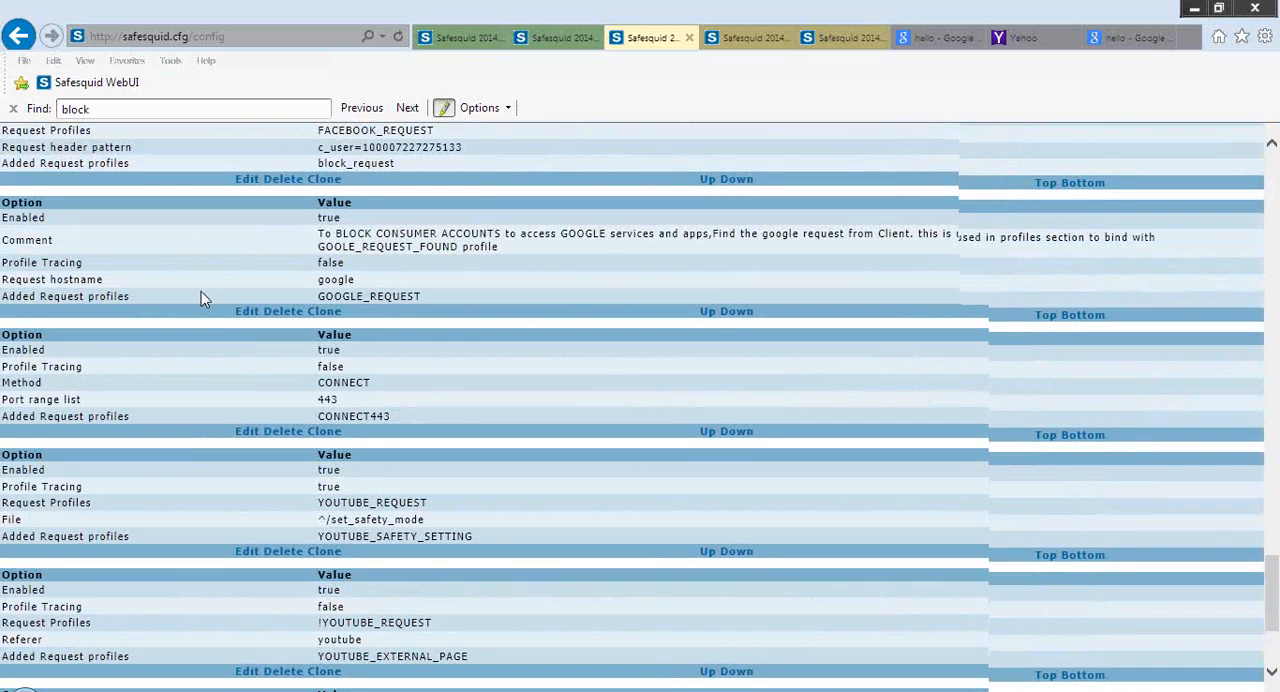
{"action": "scroll", "coordinate": [200, 298], "scroll_direction": "up", "scroll_amount": 3}
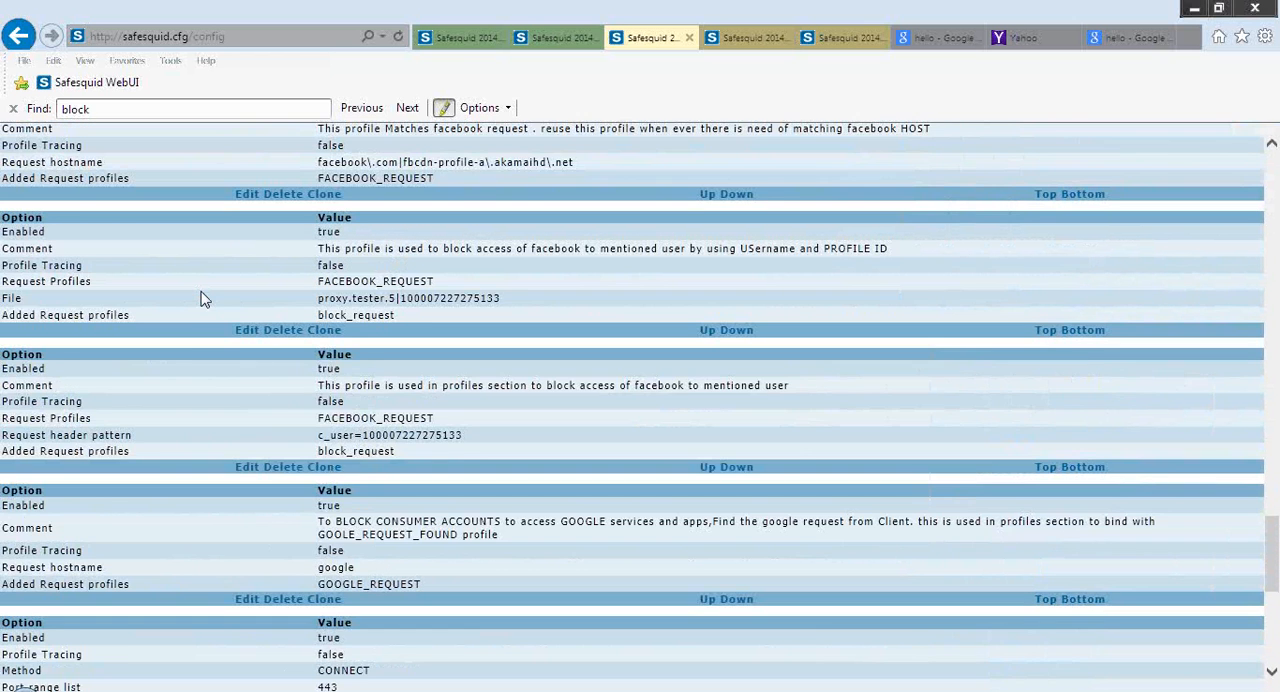
{"action": "scroll", "coordinate": [200, 298], "scroll_direction": "up", "scroll_amount": 3}
{"action": "scroll", "coordinate": [200, 298], "scroll_direction": "up", "scroll_amount": 2}
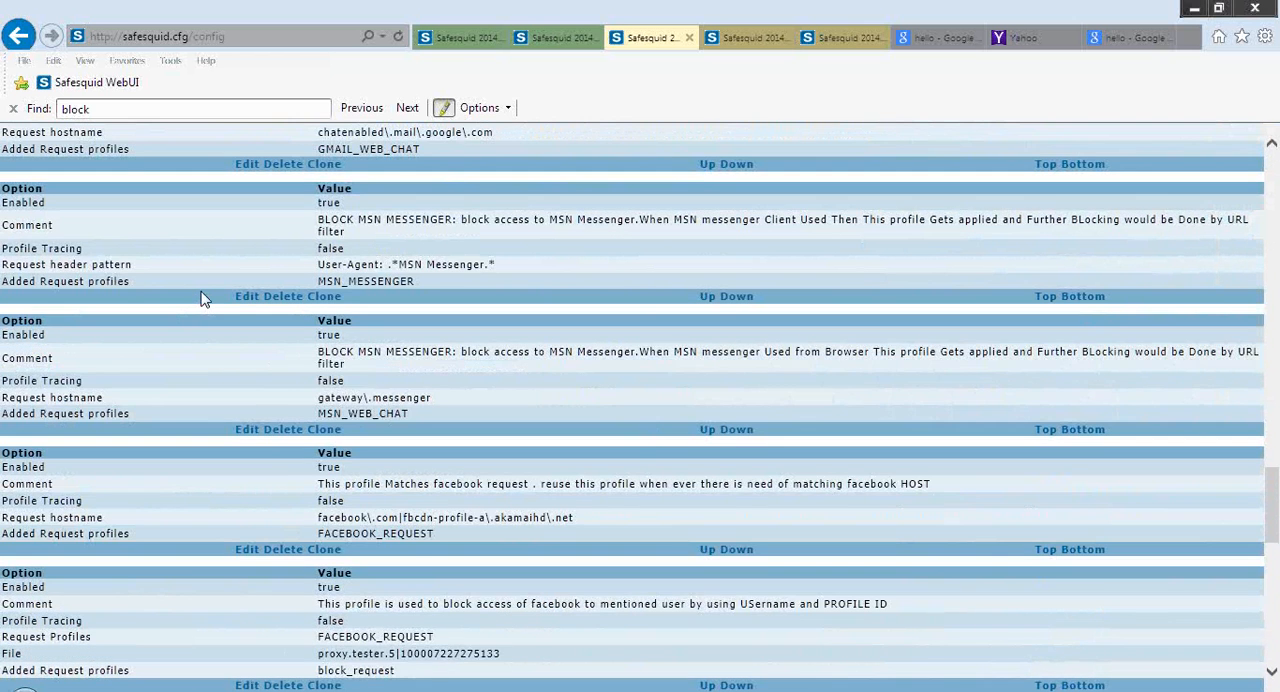
Open the GMAIL_WEB_CHAT request profile for editing and examine its hostname, added profile and field help
{"action": "left_click", "coordinate": [246, 296]}
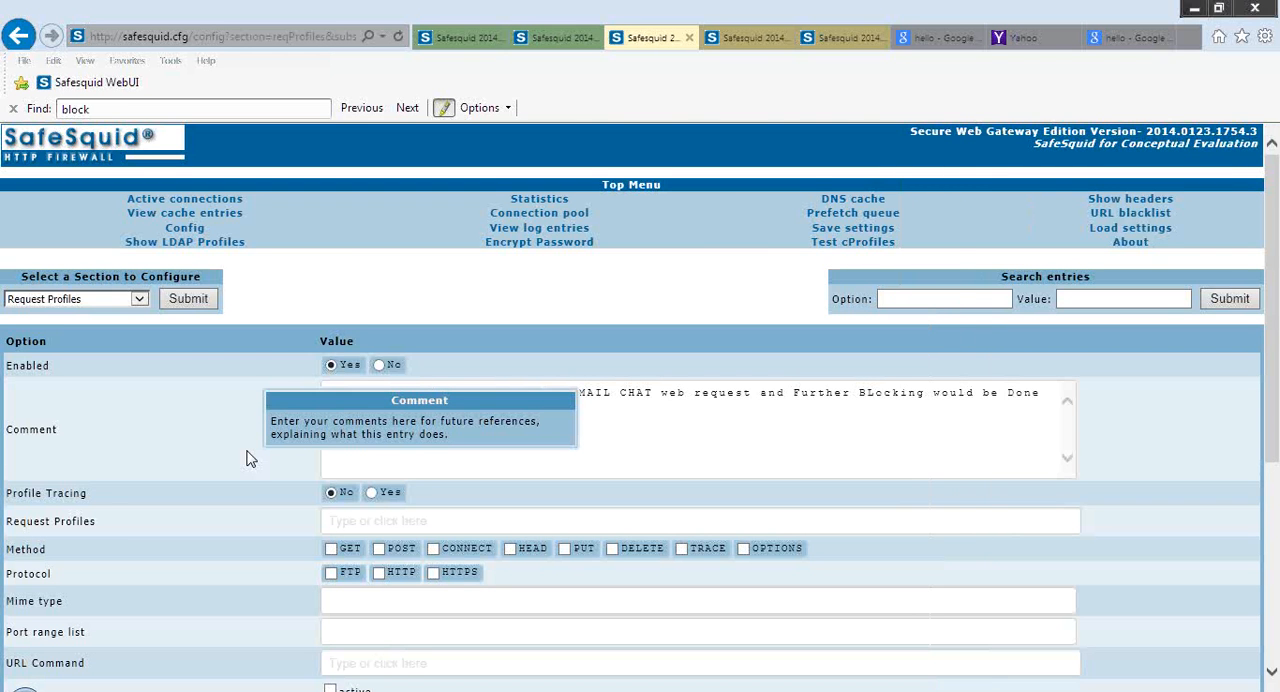
{"action": "scroll", "coordinate": [248, 458], "scroll_direction": "down", "scroll_amount": 3}
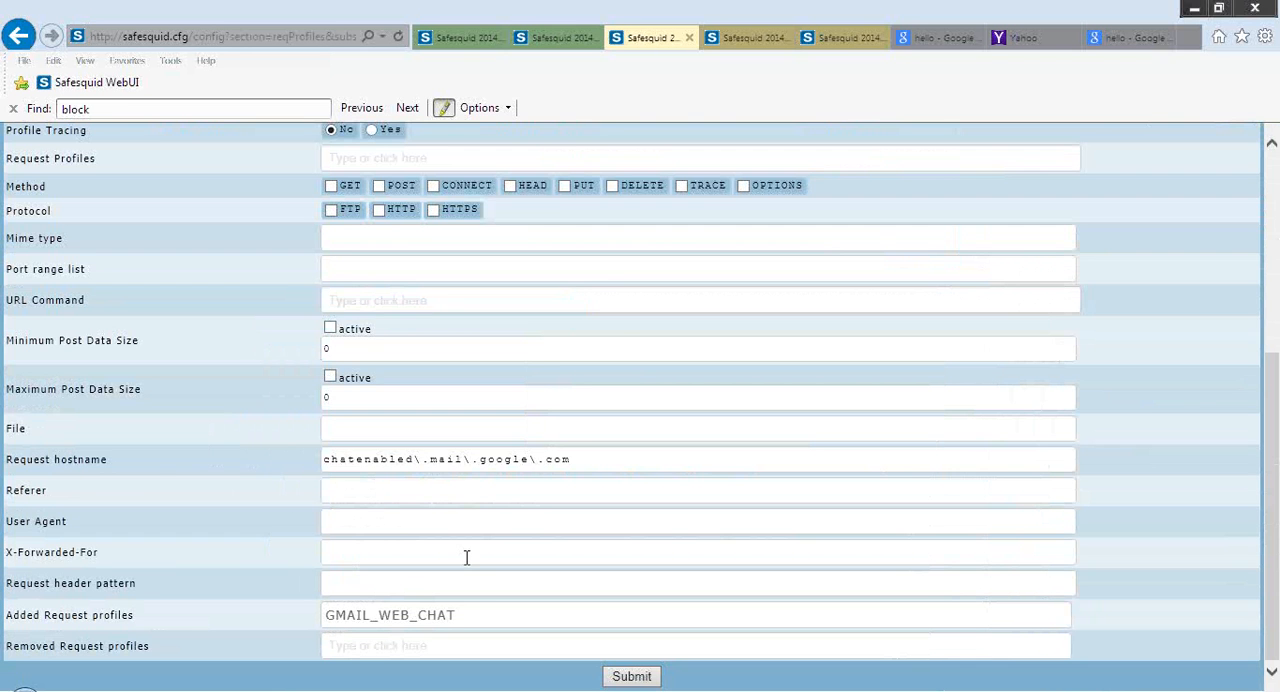
{"action": "mouse_move", "coordinate": [157, 466]}
{"action": "mouse_move", "coordinate": [257, 544]}
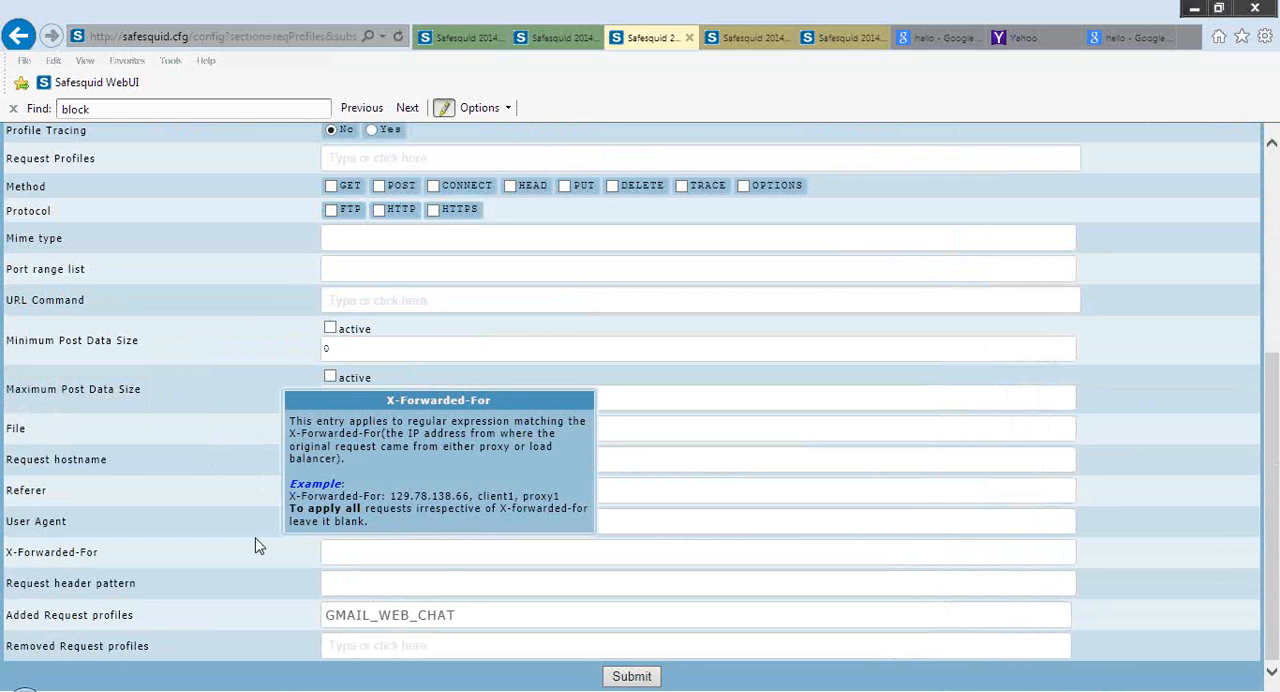
Leave the GMAIL_WEB_CHAT entry without submitting it and review the rules listed in the Request Profiles section
{"action": "scroll", "coordinate": [259, 546], "scroll_direction": "up", "scroll_amount": 1}
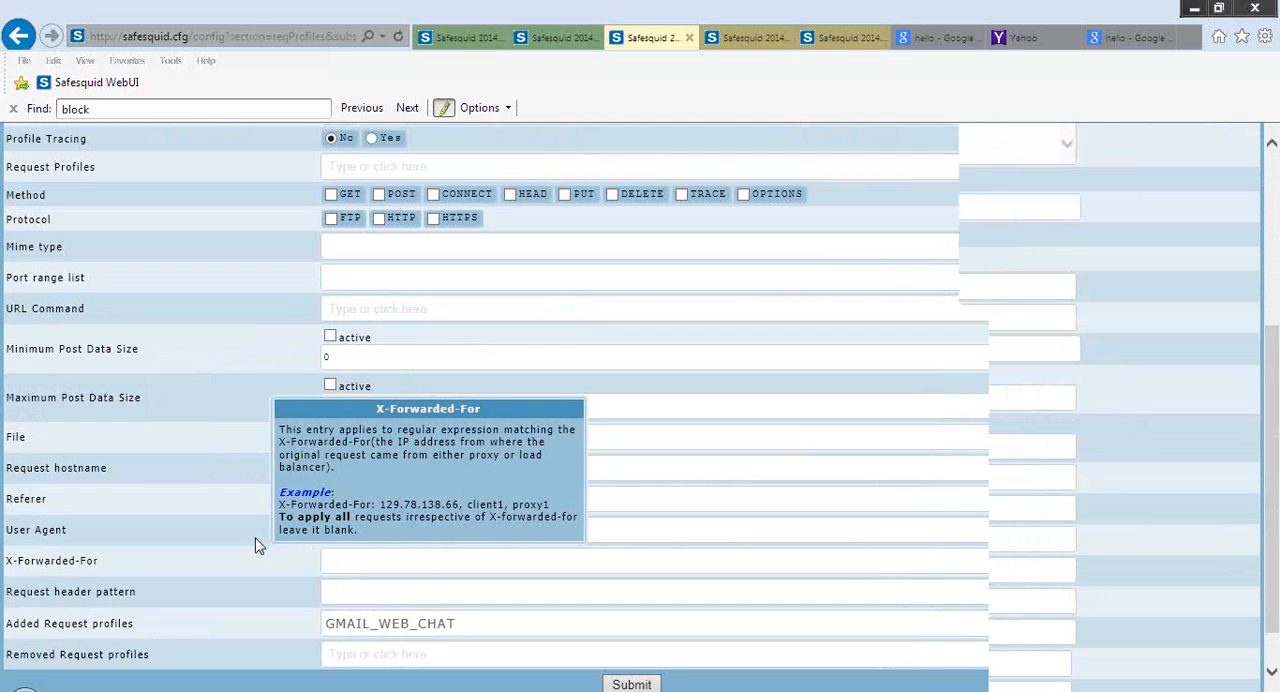
{"action": "scroll", "coordinate": [259, 546], "scroll_direction": "up", "scroll_amount": 3}
{"action": "left_click", "coordinate": [198, 307]}
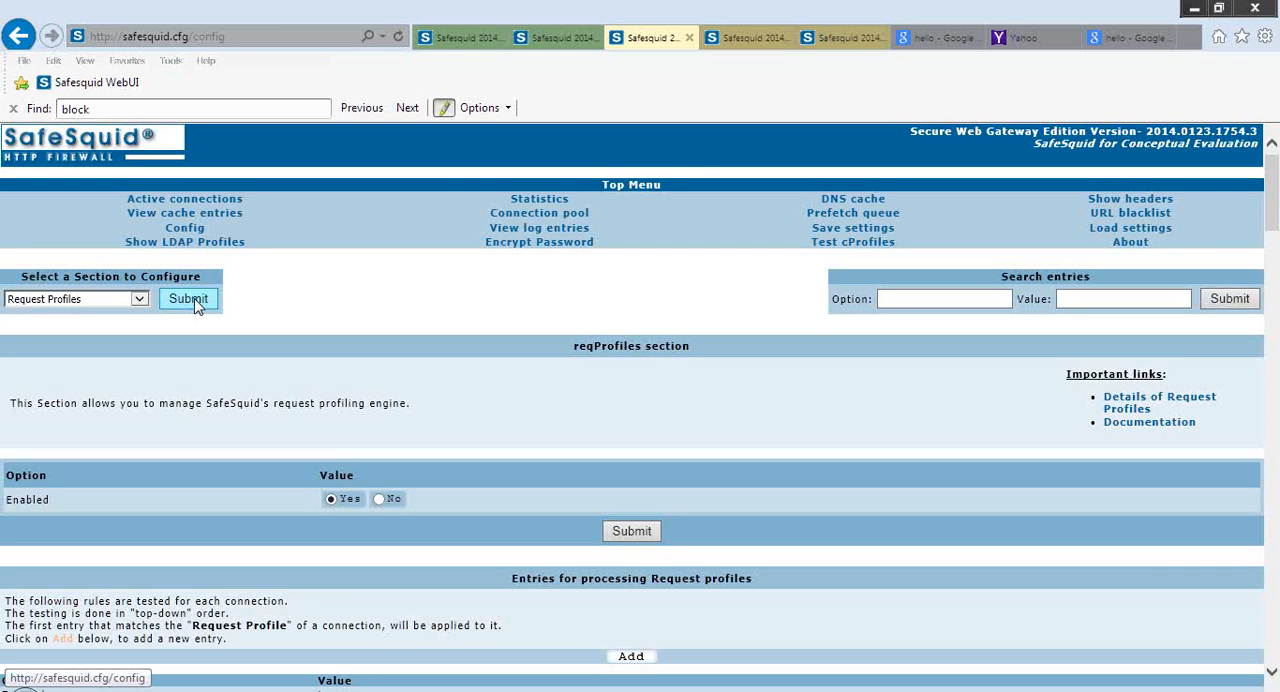
{"action": "scroll", "coordinate": [198, 307], "scroll_direction": "down", "scroll_amount": 1}
{"action": "scroll", "coordinate": [196, 306], "scroll_direction": "down", "scroll_amount": 4}
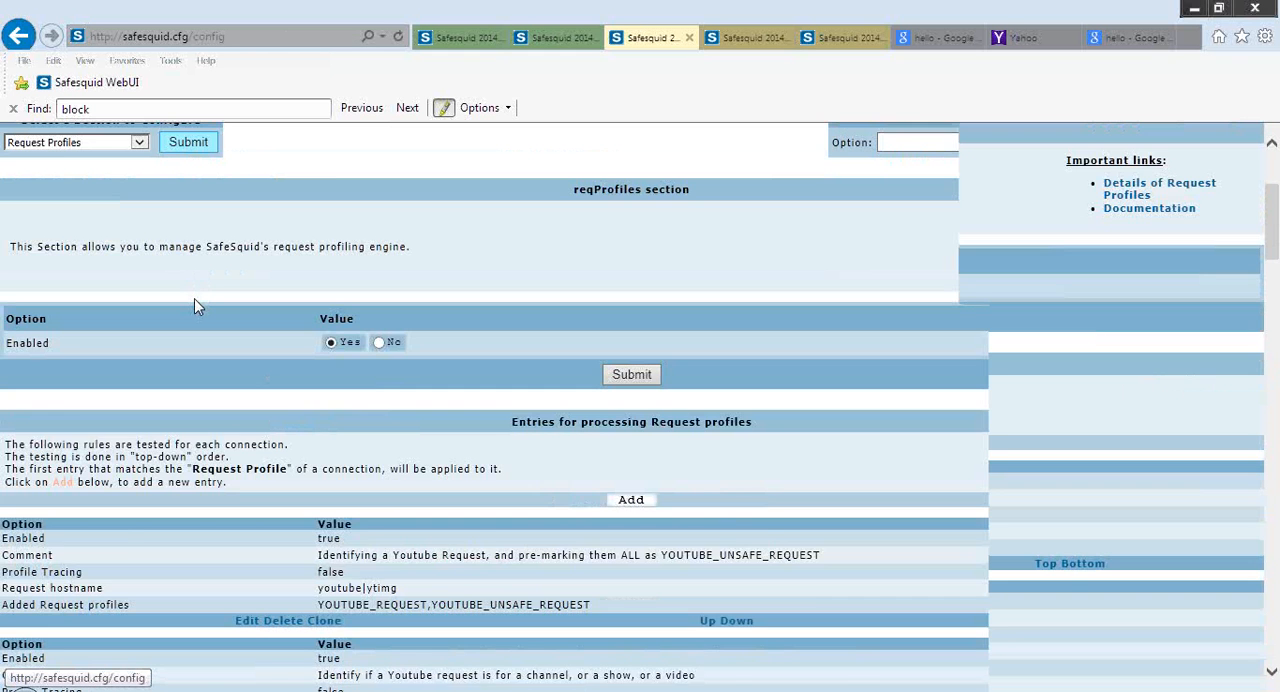
{"action": "scroll", "coordinate": [198, 307], "scroll_direction": "down", "scroll_amount": 7}
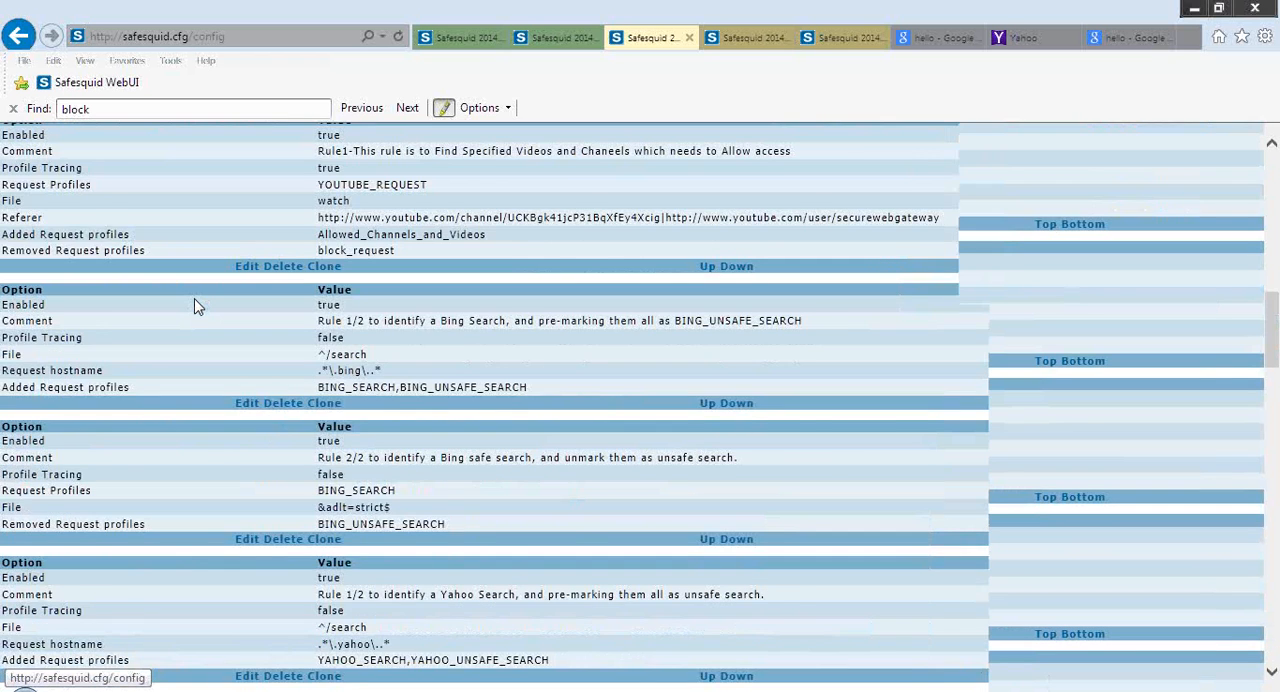
{"action": "scroll", "coordinate": [198, 307], "scroll_direction": "down", "scroll_amount": 15}
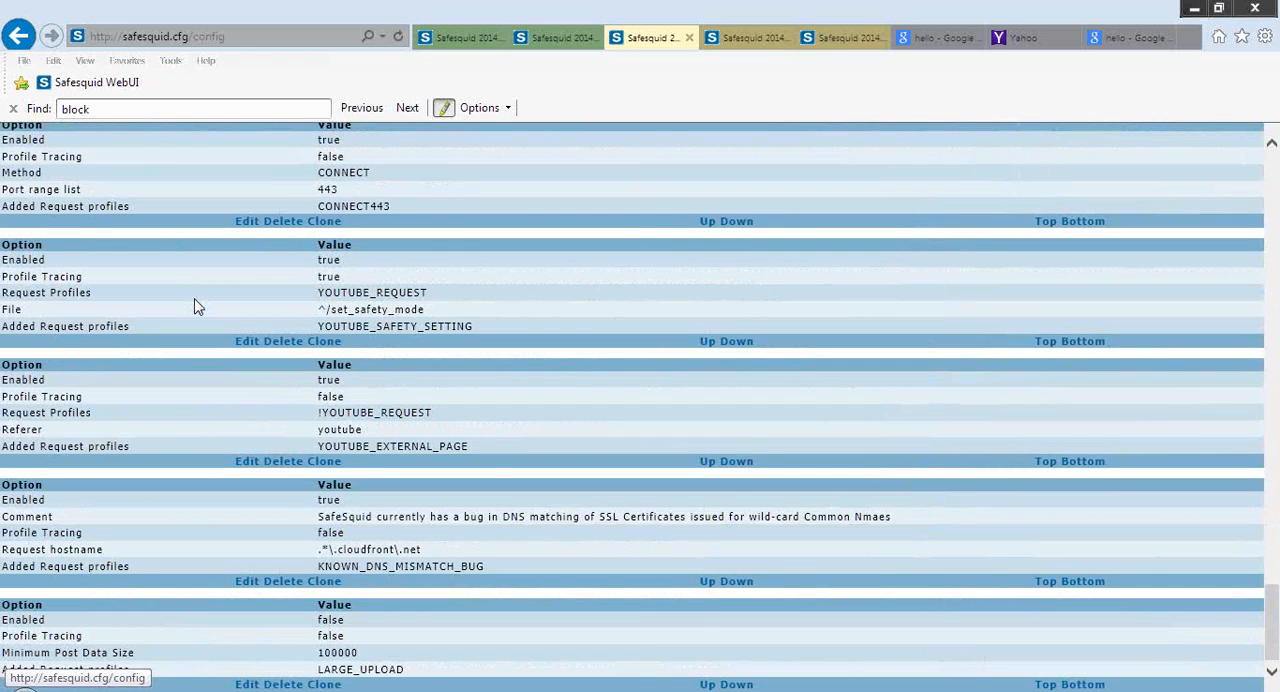
Find the MSN_MESSENGER rule among the request profile entries and open it for editing to view its fields
{"action": "scroll", "coordinate": [198, 307], "scroll_direction": "up", "scroll_amount": 2}
{"action": "scroll", "coordinate": [198, 307], "scroll_direction": "up", "scroll_amount": 1}
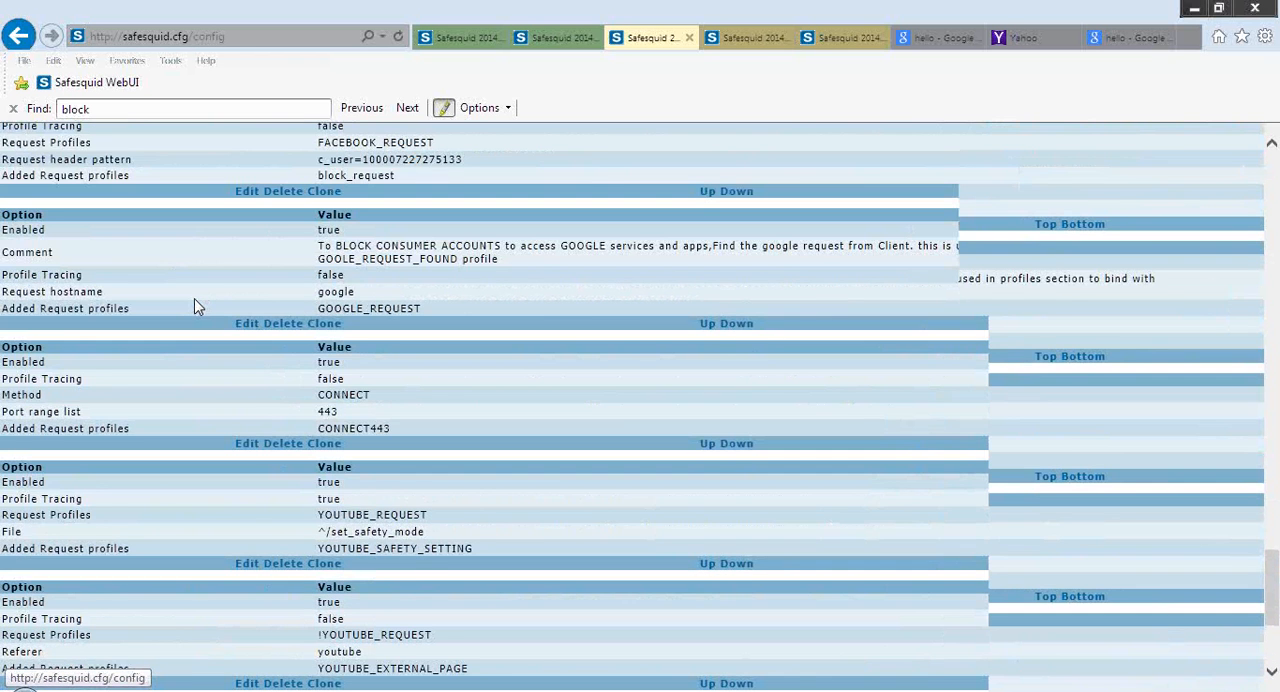
{"action": "scroll", "coordinate": [198, 307], "scroll_direction": "up", "scroll_amount": 4}
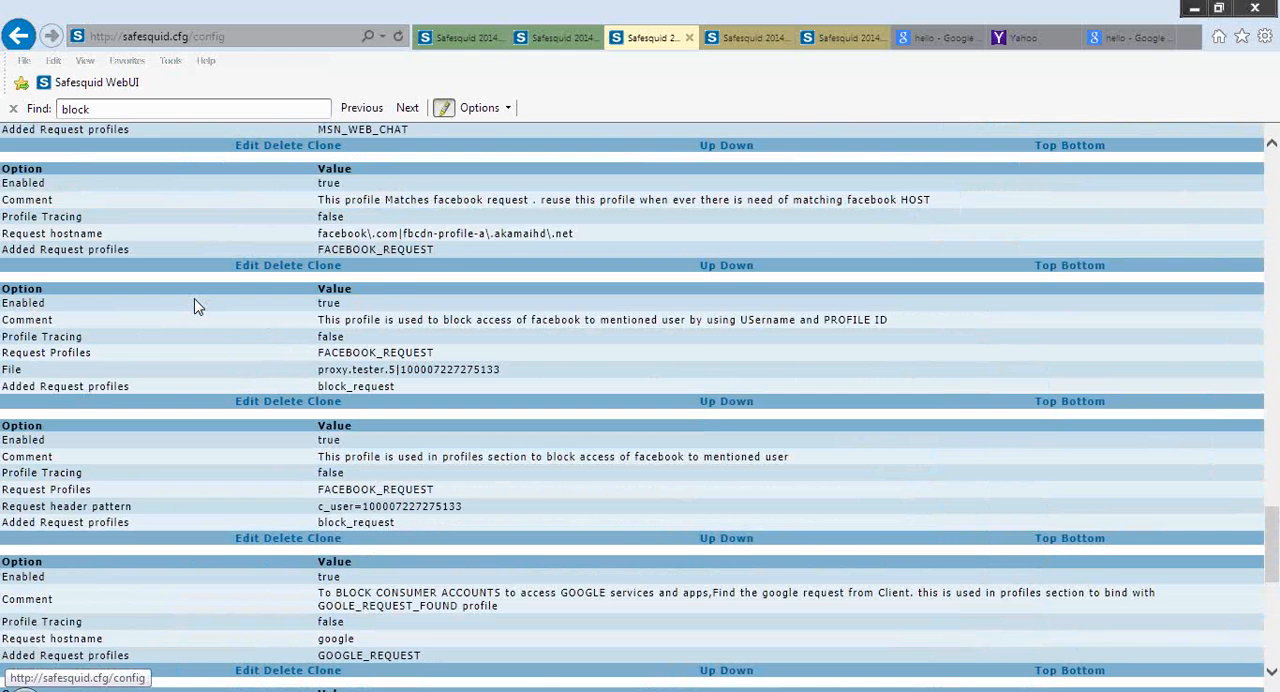
{"action": "scroll", "coordinate": [198, 307], "scroll_direction": "up", "scroll_amount": 2}
{"action": "scroll", "coordinate": [198, 307], "scroll_direction": "up", "scroll_amount": 1}
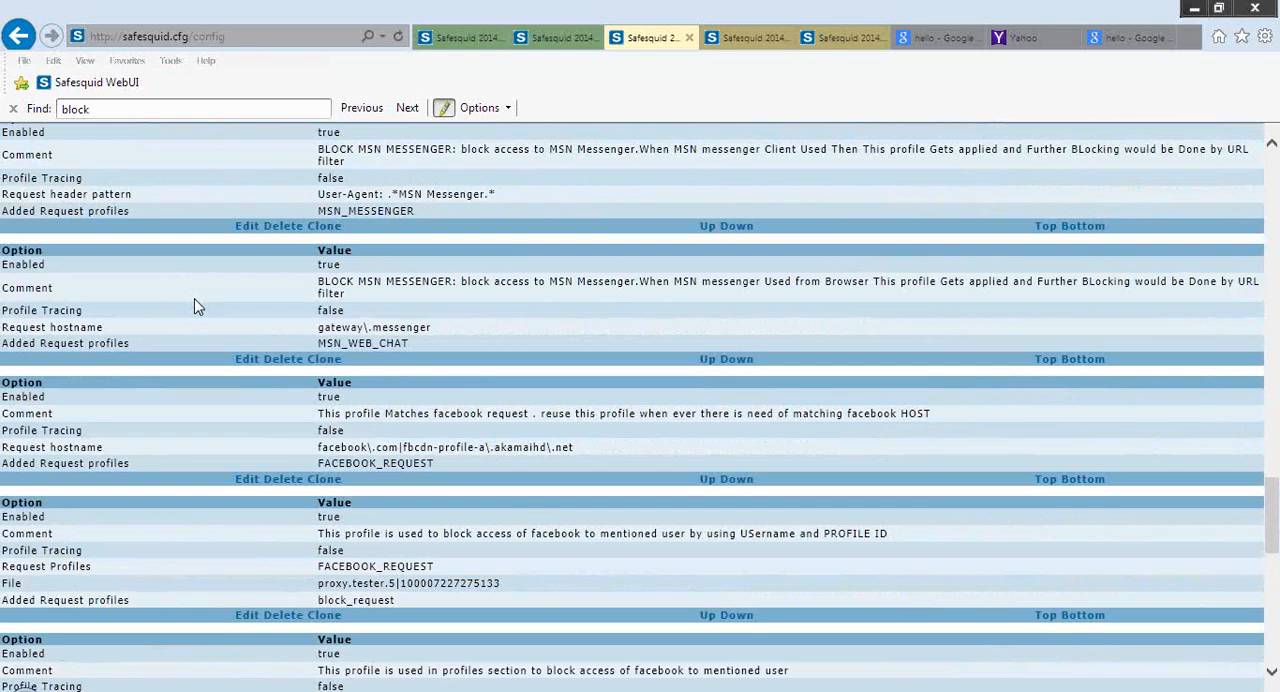
{"action": "scroll", "coordinate": [198, 307], "scroll_direction": "up", "scroll_amount": 4}
{"action": "left_click", "coordinate": [250, 518]}
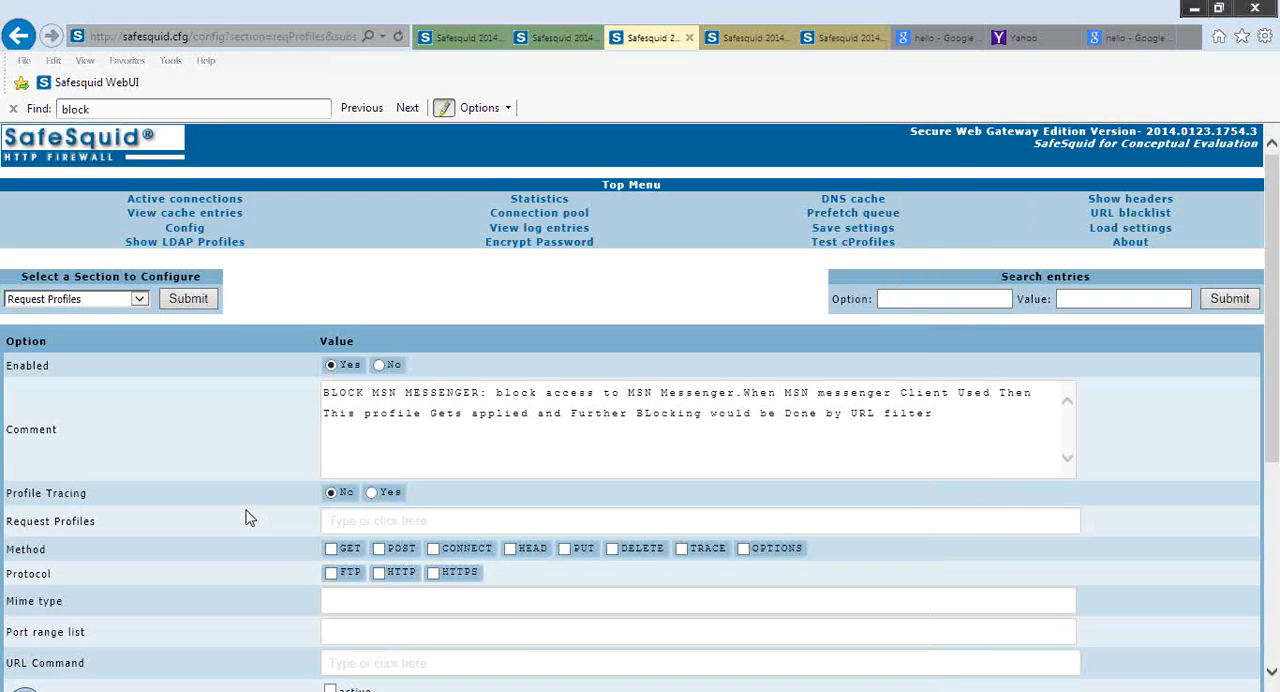
{"action": "scroll", "coordinate": [250, 518], "scroll_direction": "down", "scroll_amount": 5}
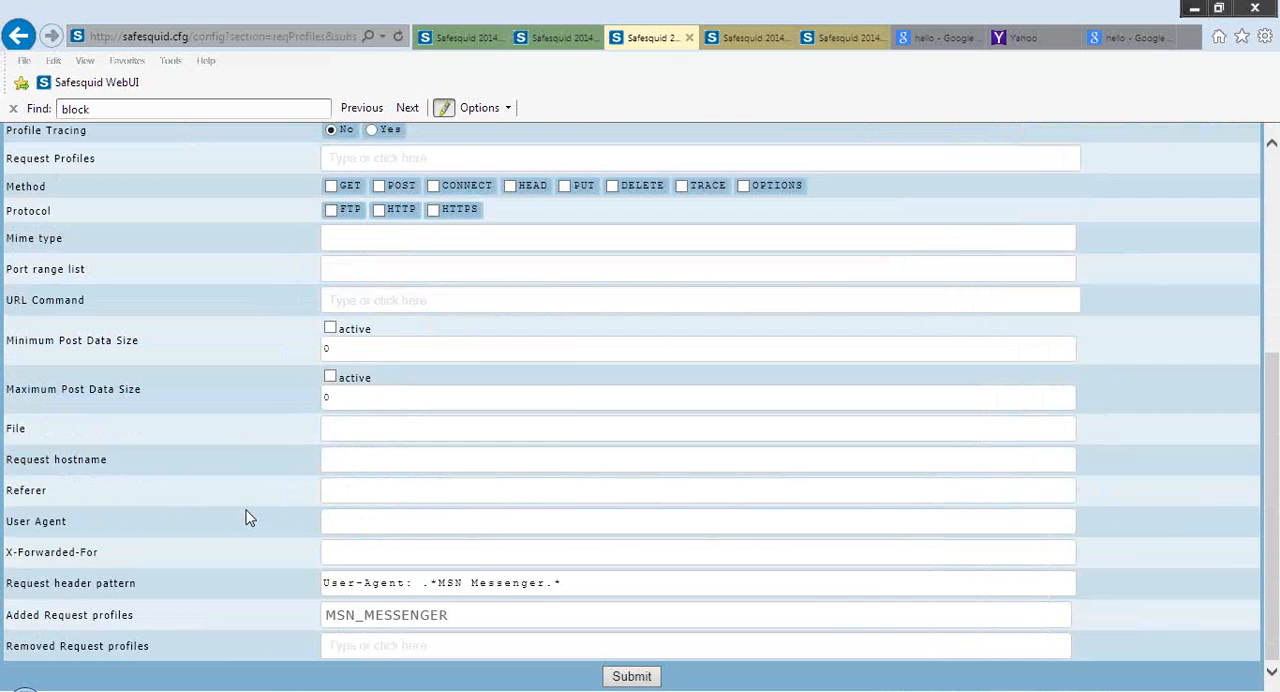
Examine the MSN_MESSENGER entry's Request header pattern and Added Request profiles values, including the User Agent and header pattern help
{"action": "mouse_move", "coordinate": [250, 518]}
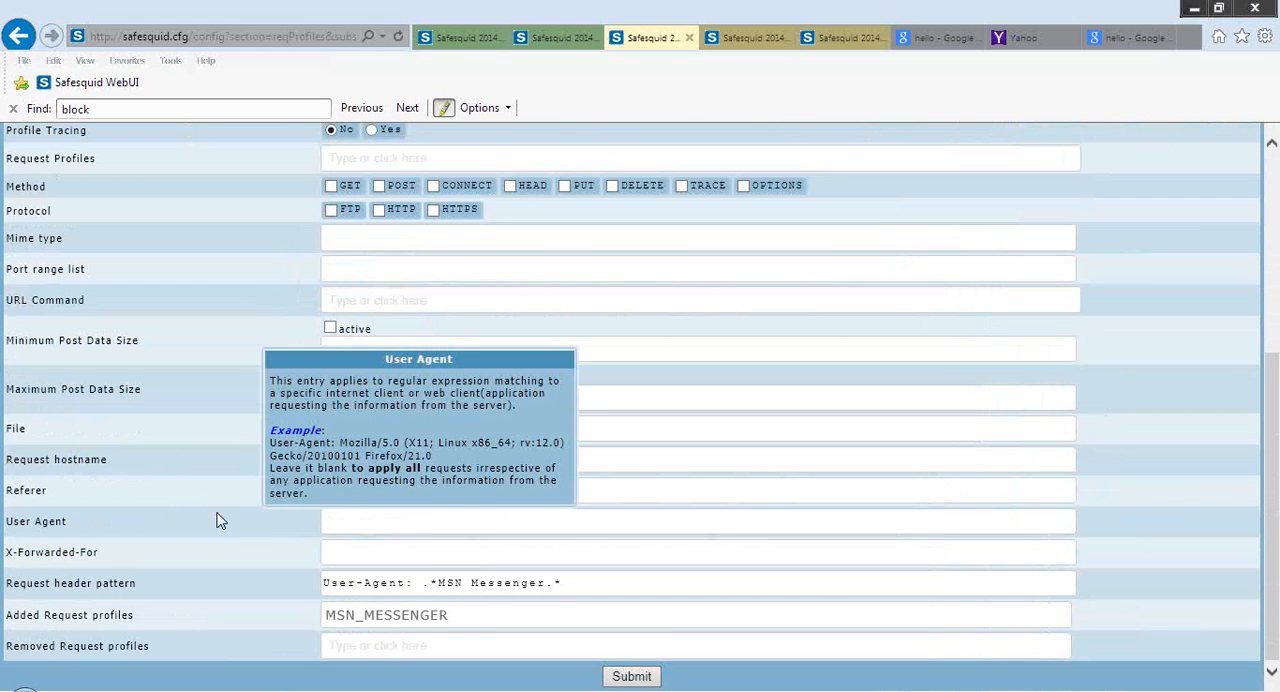
{"action": "mouse_move", "coordinate": [109, 589]}
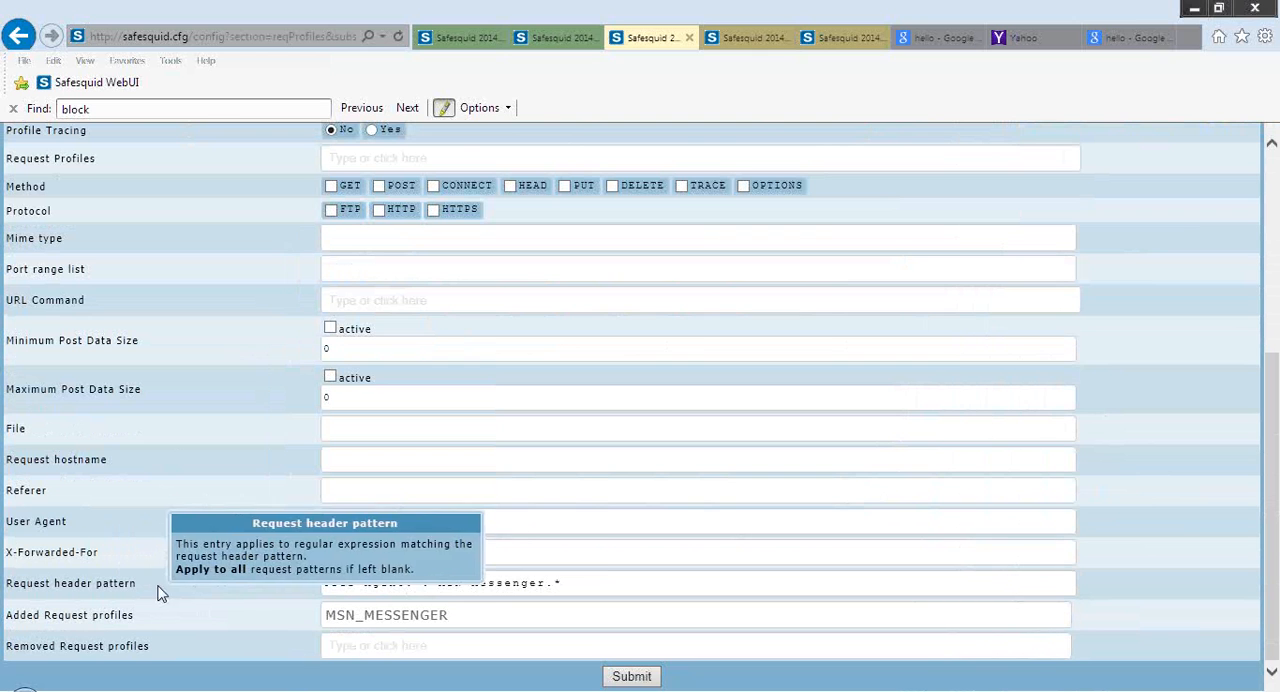
{"action": "left_click", "coordinate": [637, 577]}
{"action": "left_click_drag", "start_coordinate": [578, 582], "coordinate": [280, 590]}
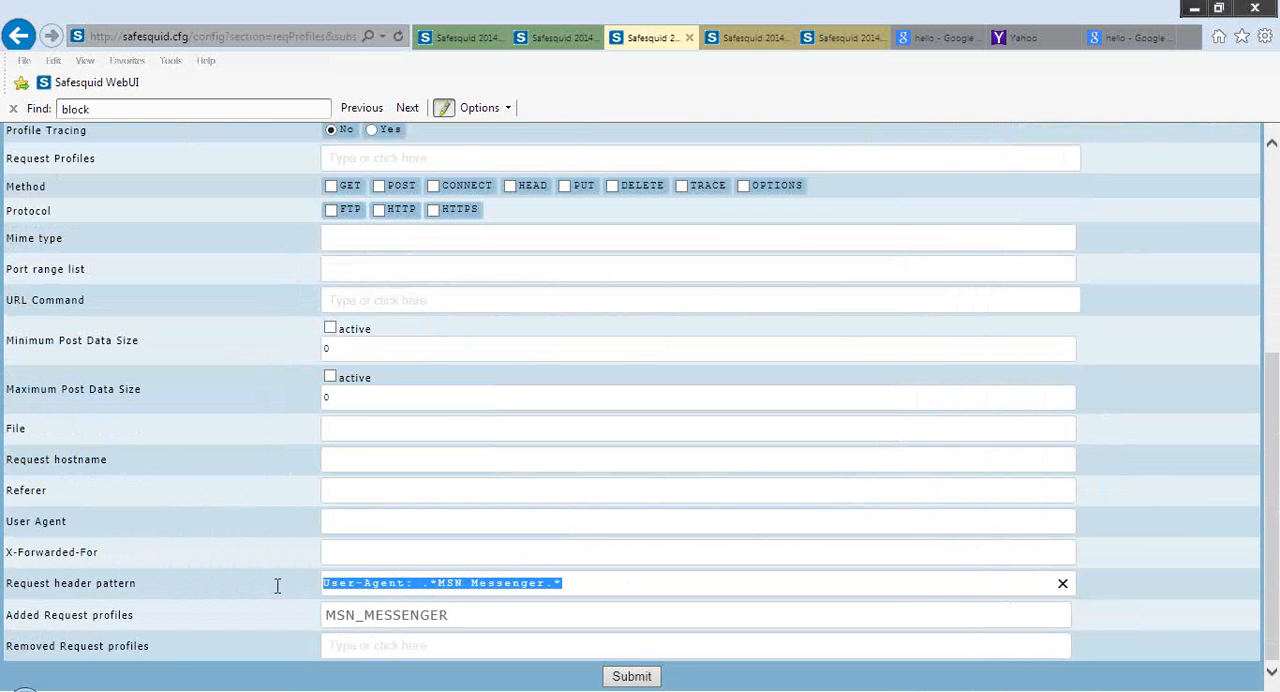
{"action": "left_click", "coordinate": [629, 583]}
{"action": "left_click", "coordinate": [508, 614]}
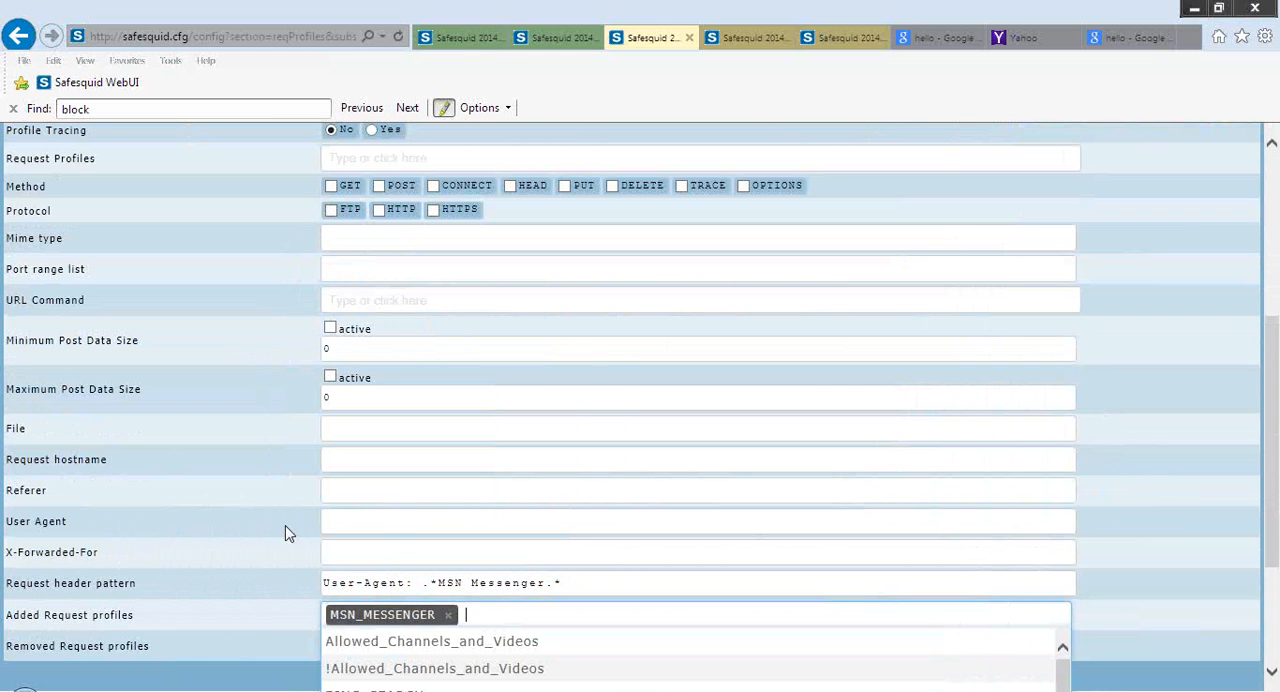
{"action": "left_click", "coordinate": [139, 513]}
Review the MSN_MESSENGER entry's comment and matching fields, reading the Method, Minimum Post Data Size and Request hostname help
{"action": "scroll", "coordinate": [262, 470], "scroll_direction": "up", "scroll_amount": 1}
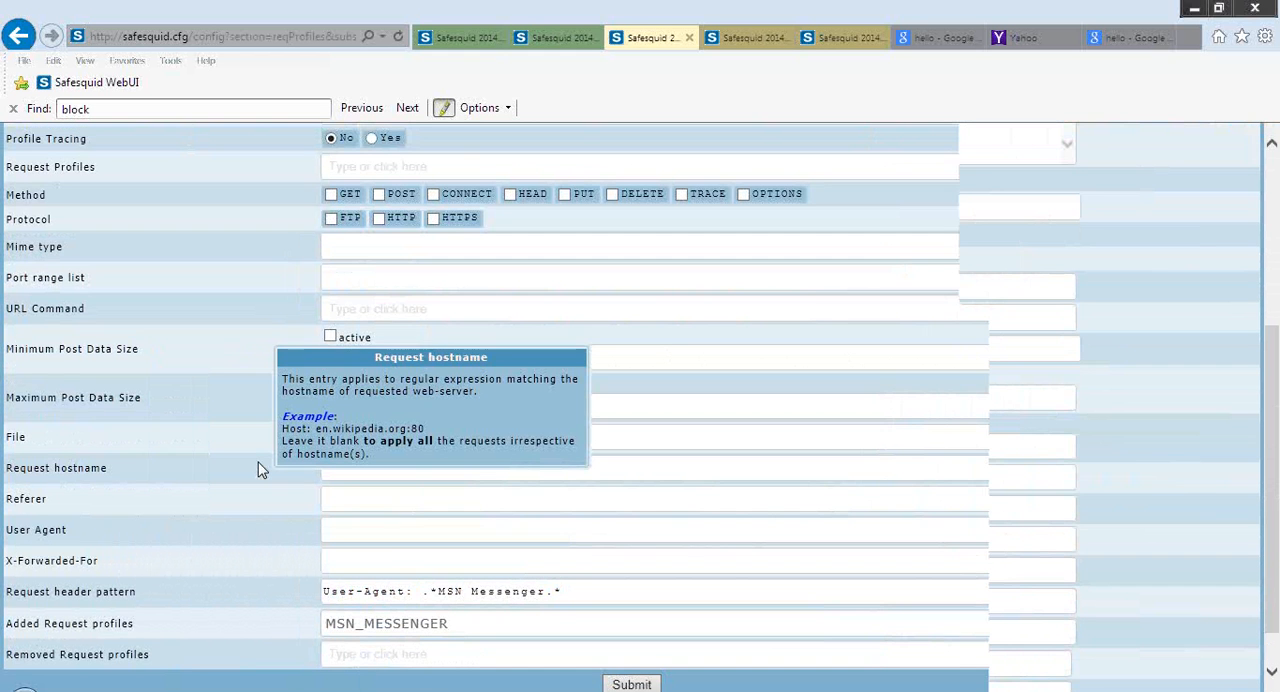
{"action": "scroll", "coordinate": [262, 470], "scroll_direction": "up", "scroll_amount": 2}
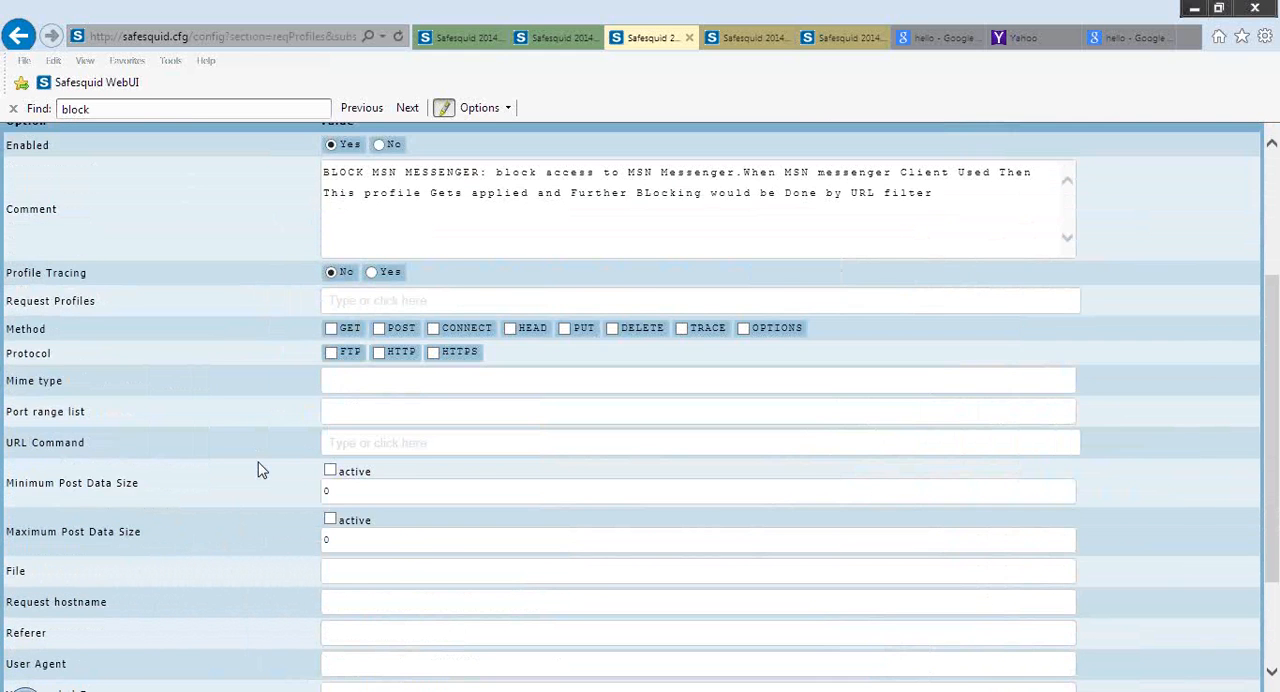
{"action": "scroll", "coordinate": [258, 470], "scroll_direction": "up", "scroll_amount": 2}
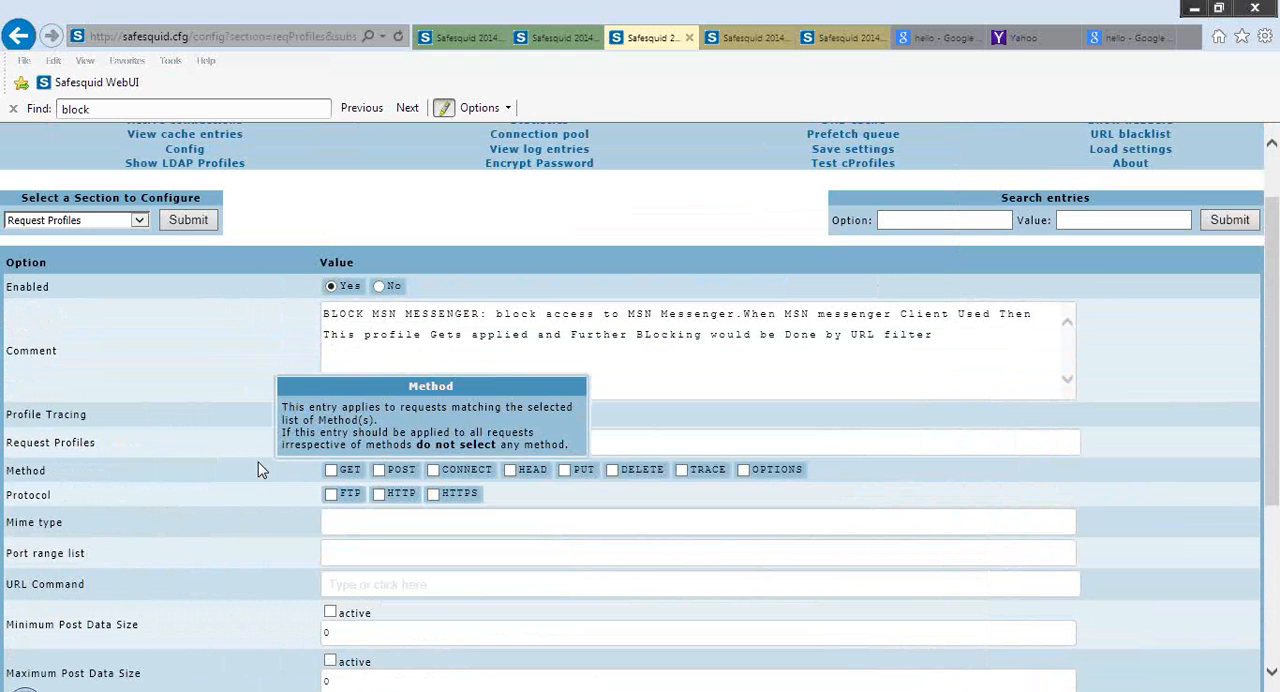
{"action": "scroll", "coordinate": [258, 470], "scroll_direction": "down", "scroll_amount": 1}
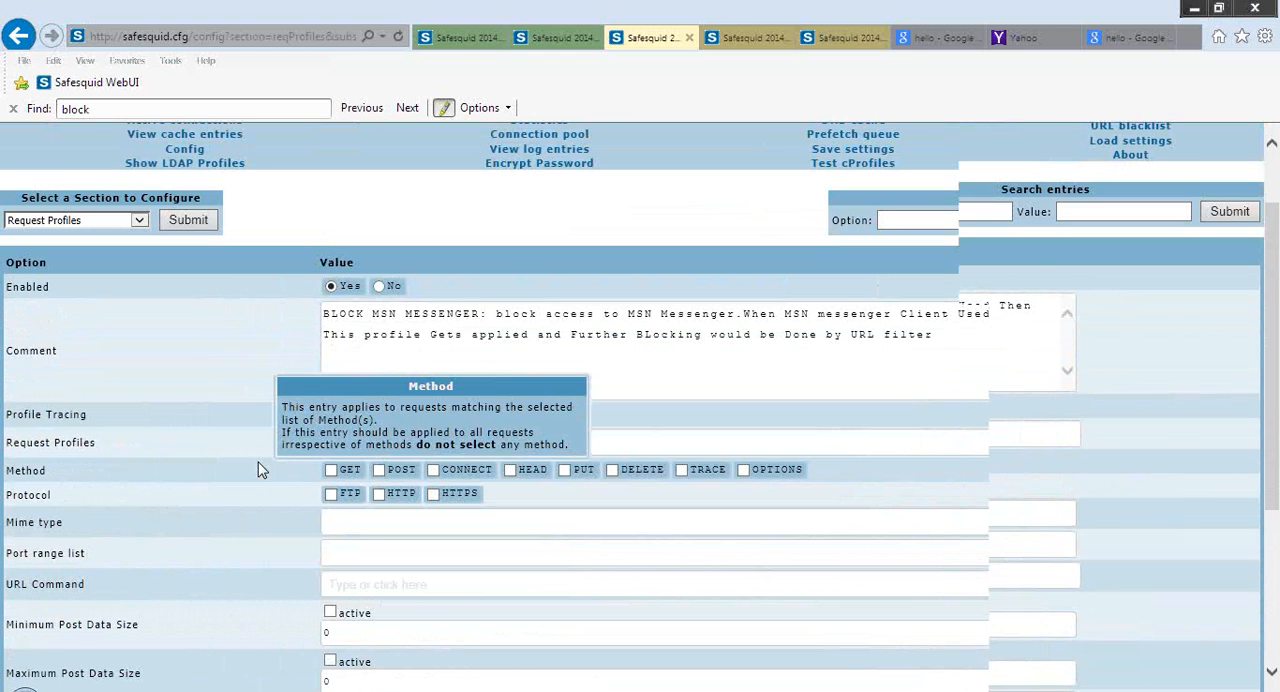
{"action": "scroll", "coordinate": [258, 470], "scroll_direction": "down", "scroll_amount": 1}
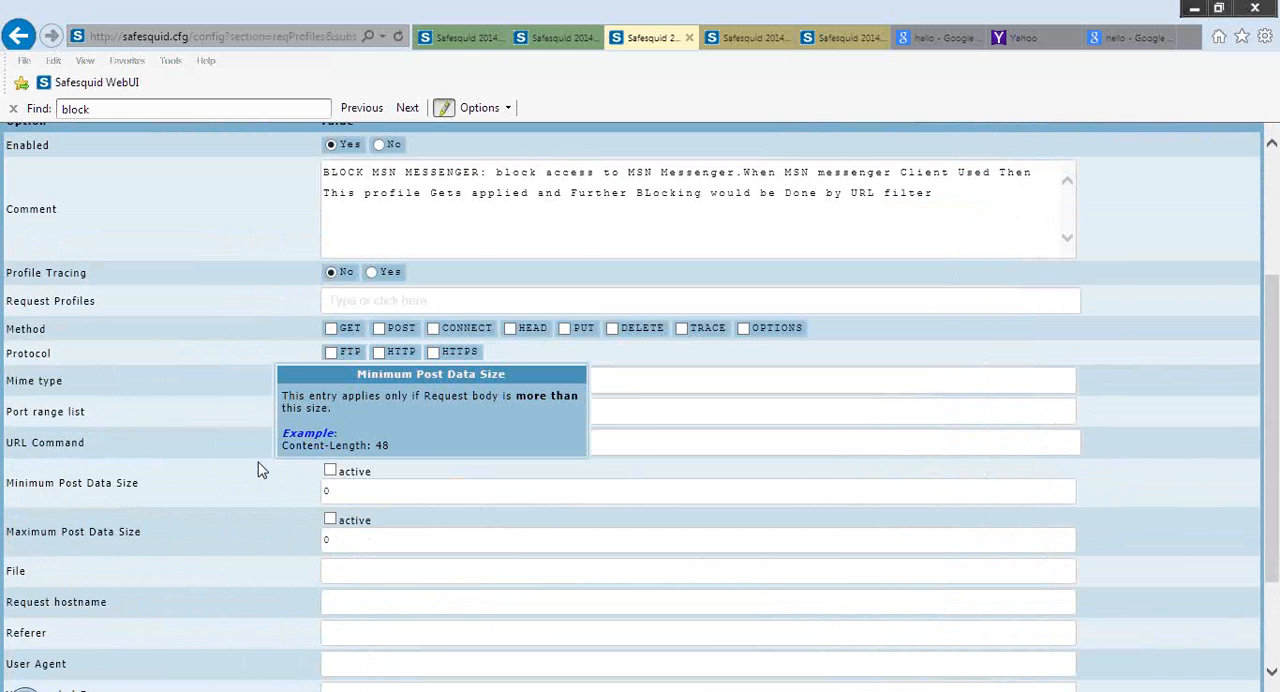
{"action": "scroll", "coordinate": [258, 470], "scroll_direction": "down", "scroll_amount": 1}
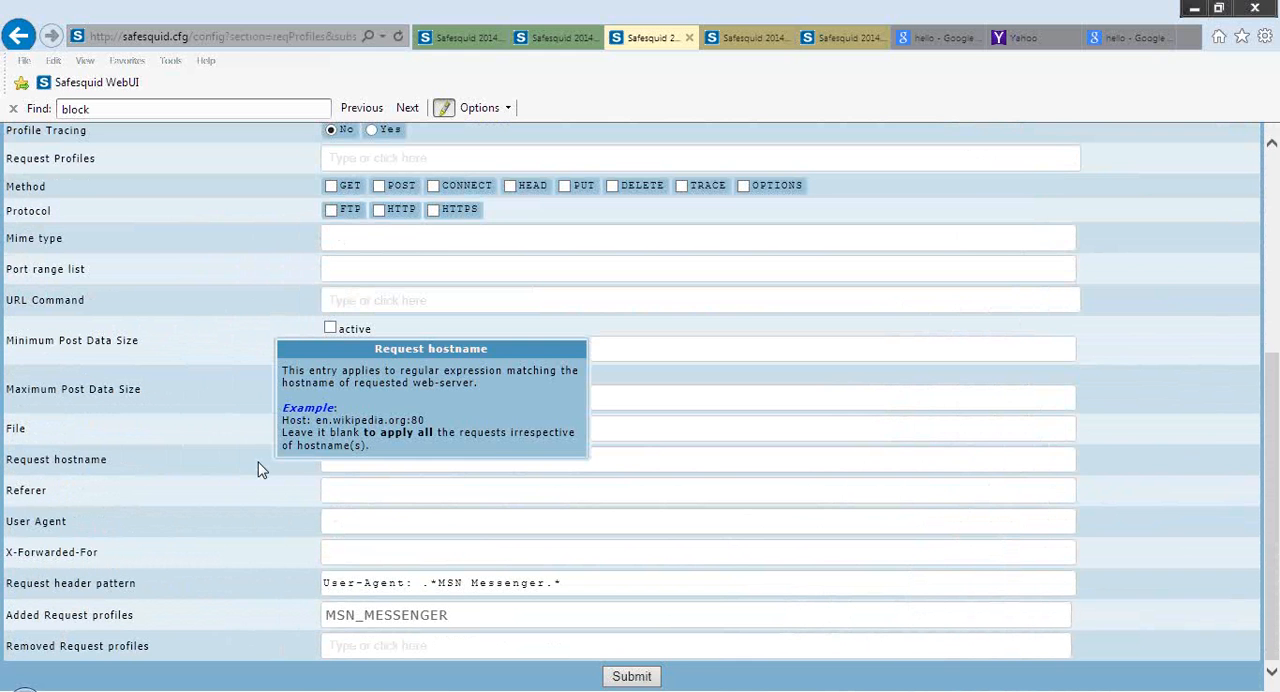
Leave the MSN_MESSENGER entry without submitting it and look over the YouTube and Bing rules in Request Profiles
{"action": "scroll", "coordinate": [257, 470], "scroll_direction": "up", "scroll_amount": 2}
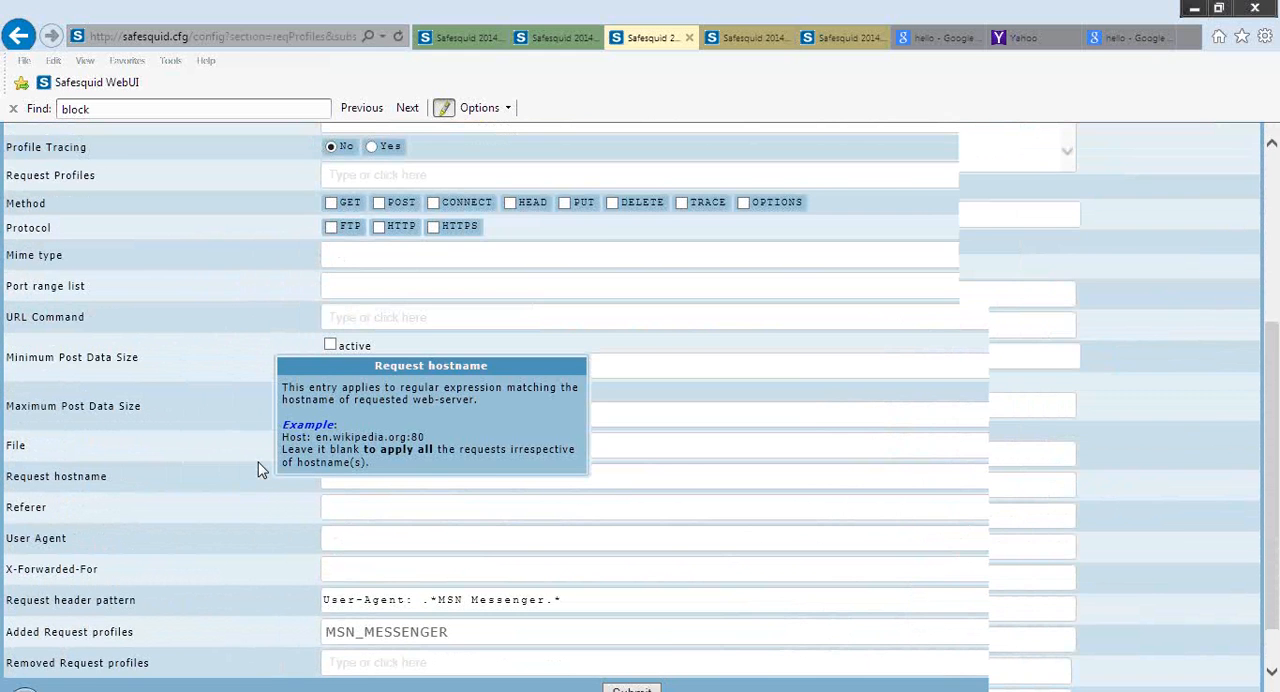
{"action": "scroll", "coordinate": [258, 470], "scroll_direction": "up", "scroll_amount": 3}
{"action": "left_click", "coordinate": [198, 309]}
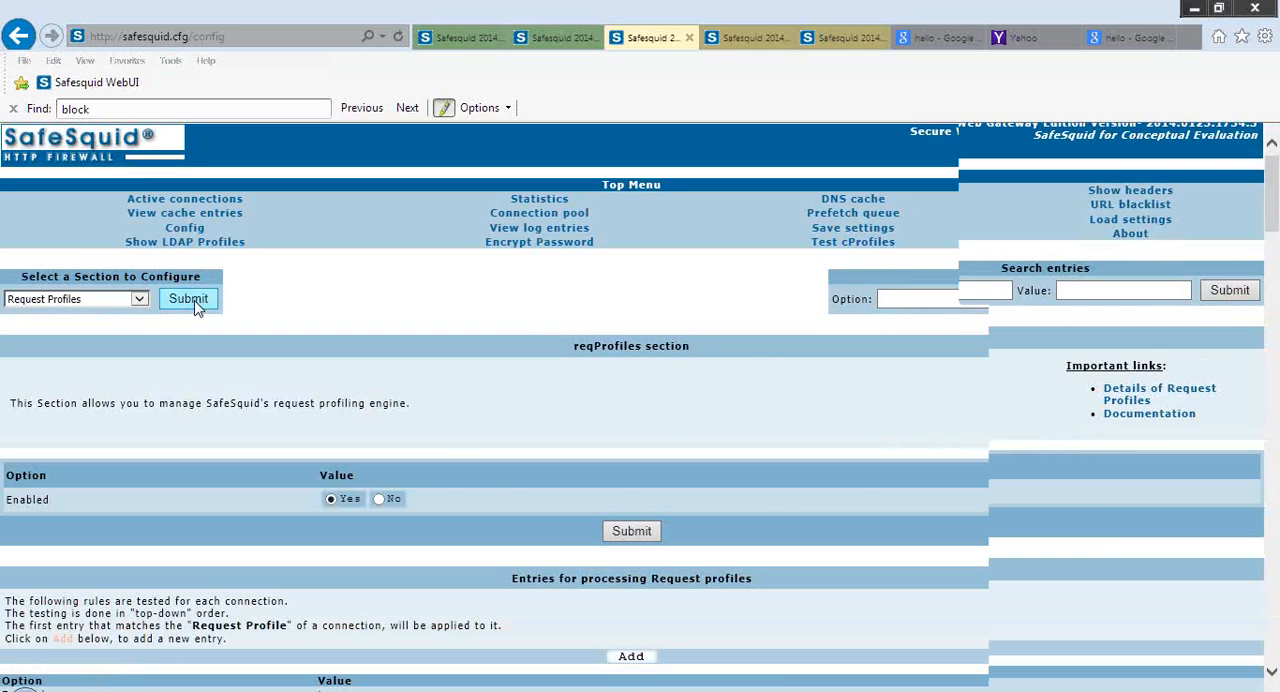
{"action": "scroll", "coordinate": [195, 301], "scroll_direction": "down", "scroll_amount": 3}
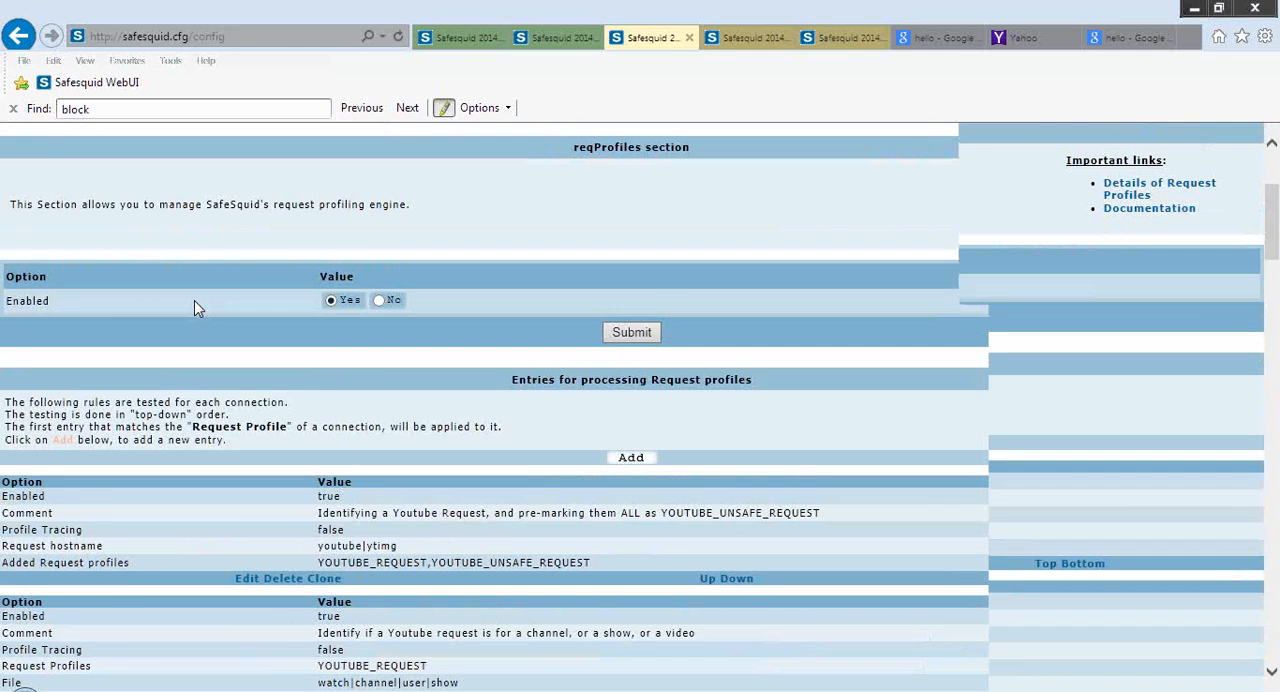
{"action": "scroll", "coordinate": [197, 309], "scroll_direction": "down", "scroll_amount": 3}
{"action": "scroll", "coordinate": [194, 300], "scroll_direction": "down", "scroll_amount": 10}
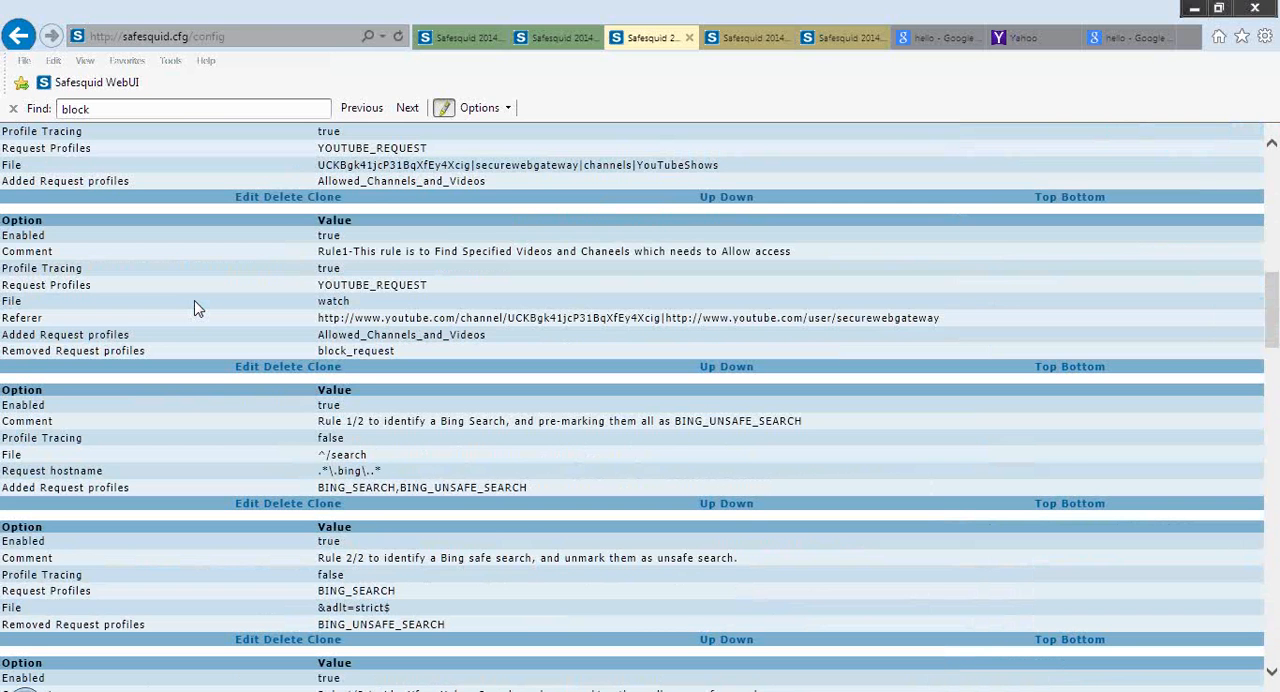
{"action": "scroll", "coordinate": [194, 300], "scroll_direction": "up", "scroll_amount": 1}
Revisit the open Profiles and Request Profiles pages, and review the entries in the Response Profiles section
{"action": "left_click", "coordinate": [748, 38]}
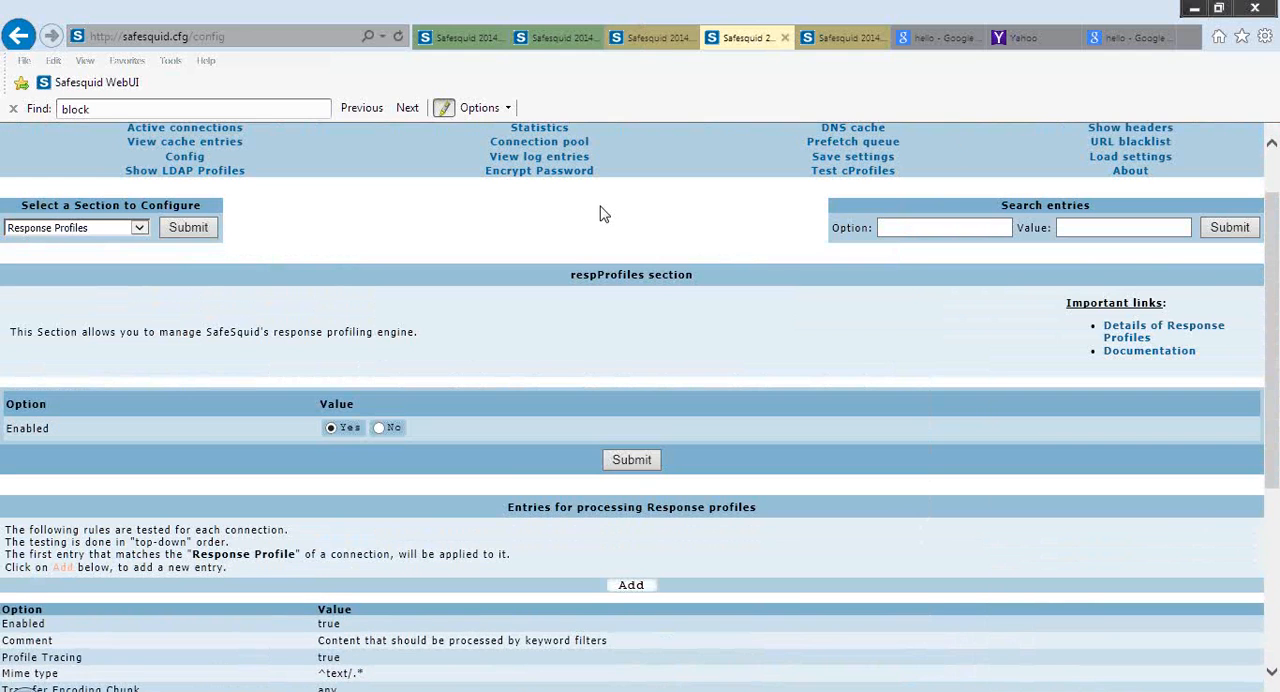
{"action": "left_click", "coordinate": [537, 38]}
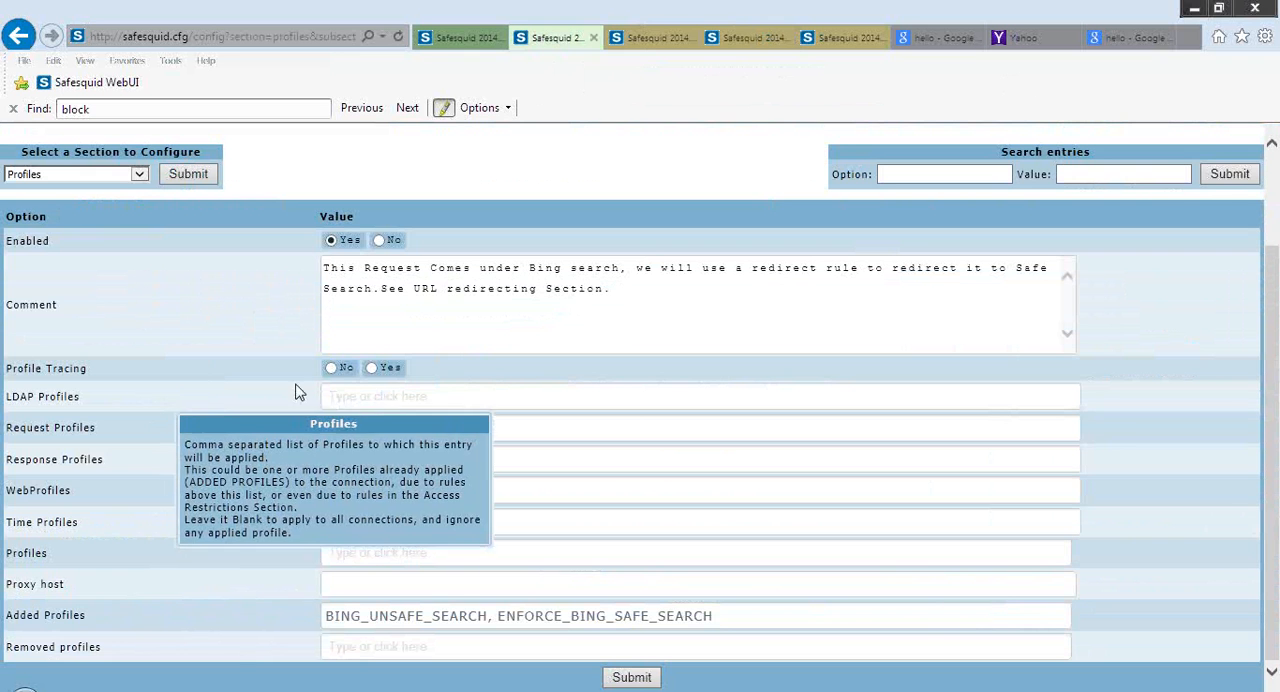
{"action": "left_click", "coordinate": [645, 42]}
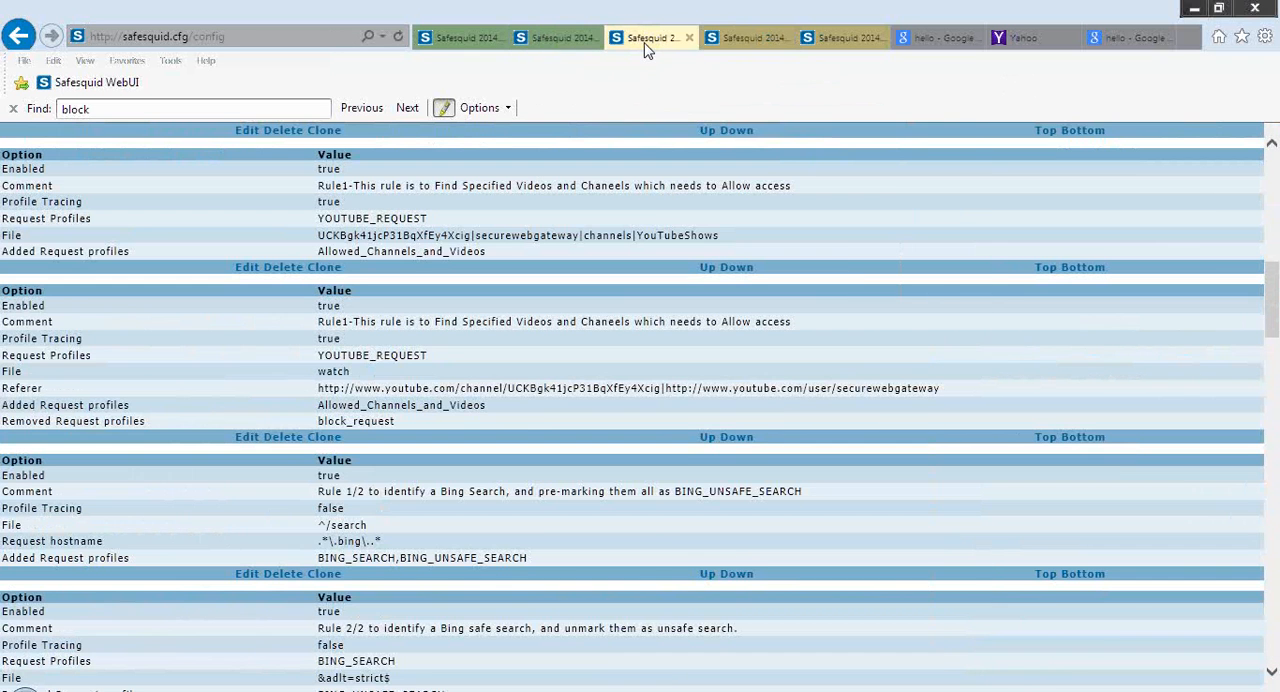
{"action": "left_click", "coordinate": [748, 44]}
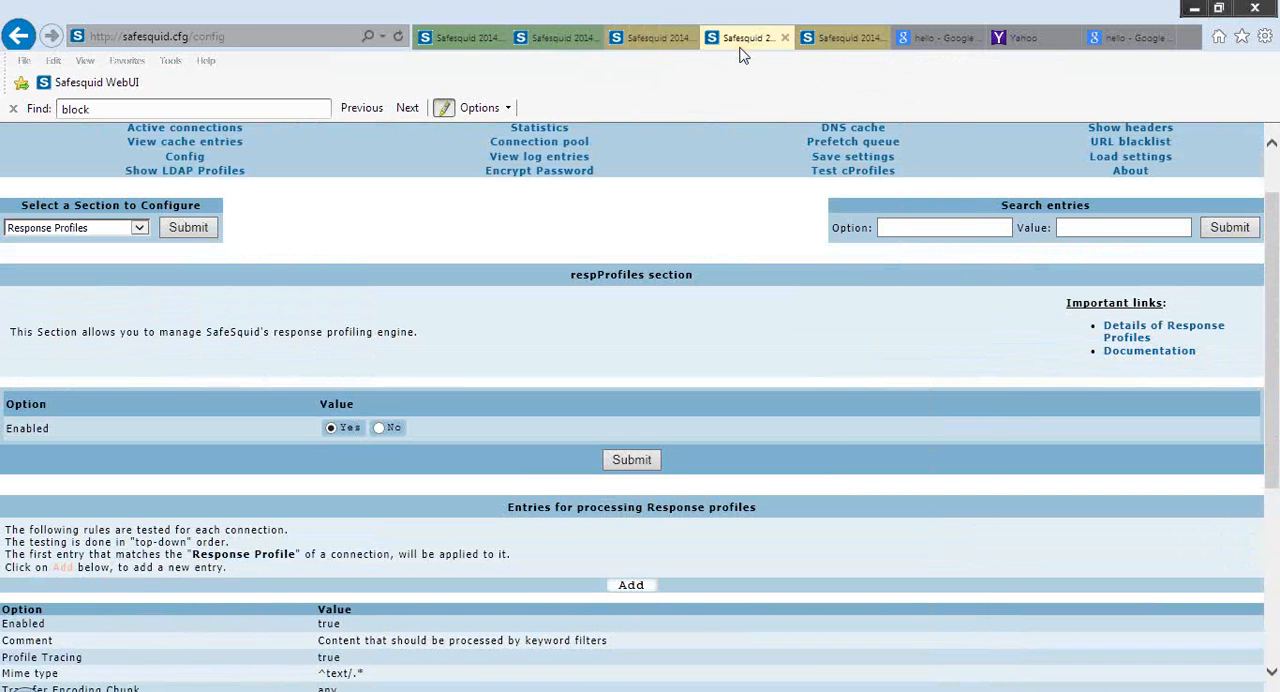
{"action": "scroll", "coordinate": [591, 263], "scroll_direction": "down", "scroll_amount": 2}
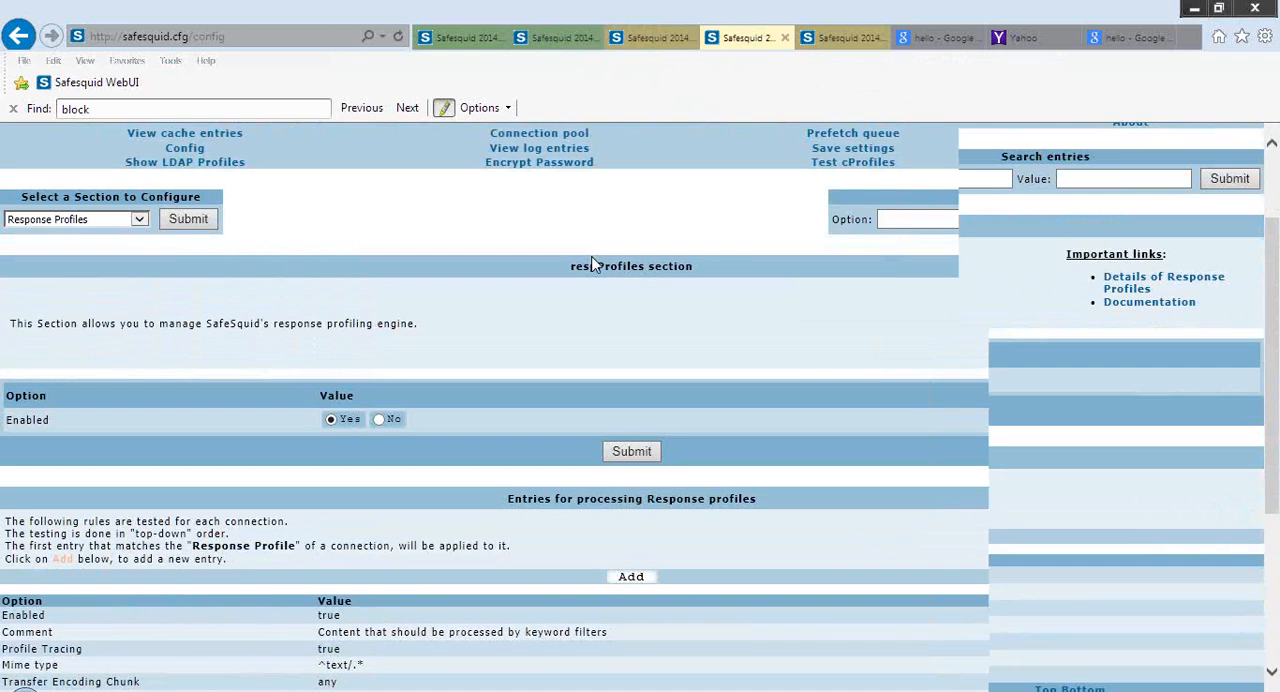
{"action": "scroll", "coordinate": [591, 263], "scroll_direction": "down", "scroll_amount": 5}
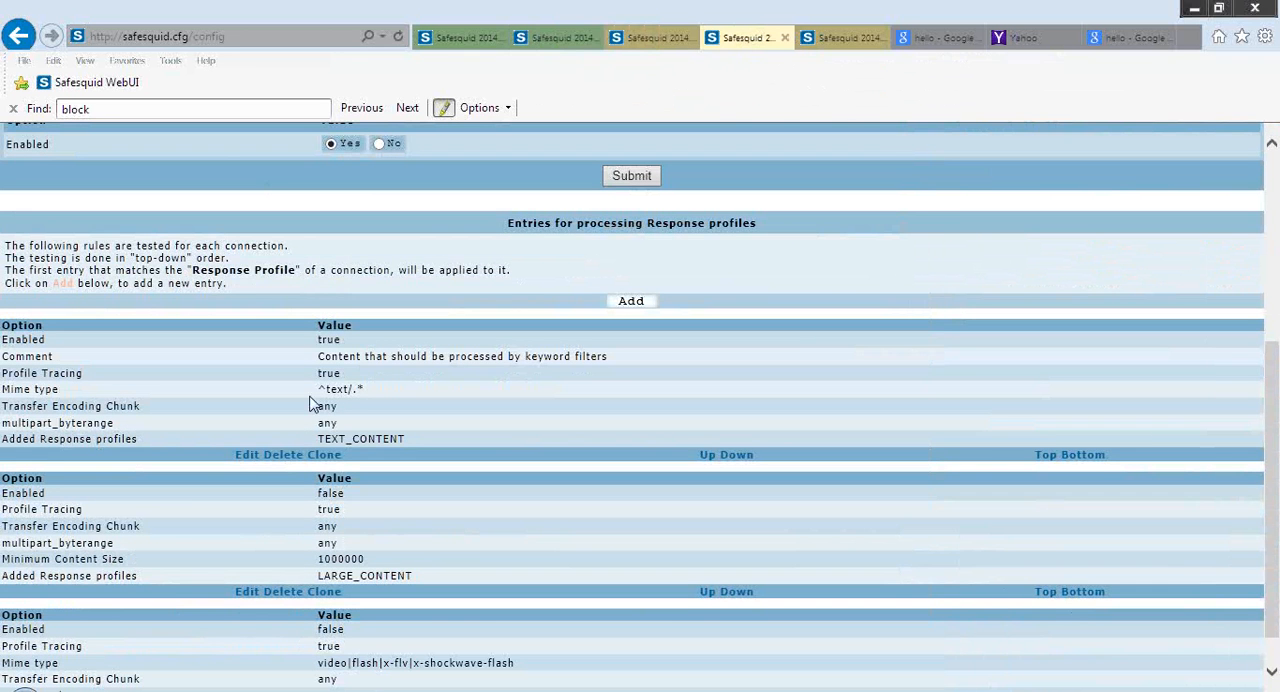
Open the TEXT_CONTENT response profile for editing and read the Response Profiles, multipart_byterange, Minimum and Maximum Content Size help
{"action": "left_click", "coordinate": [247, 458]}
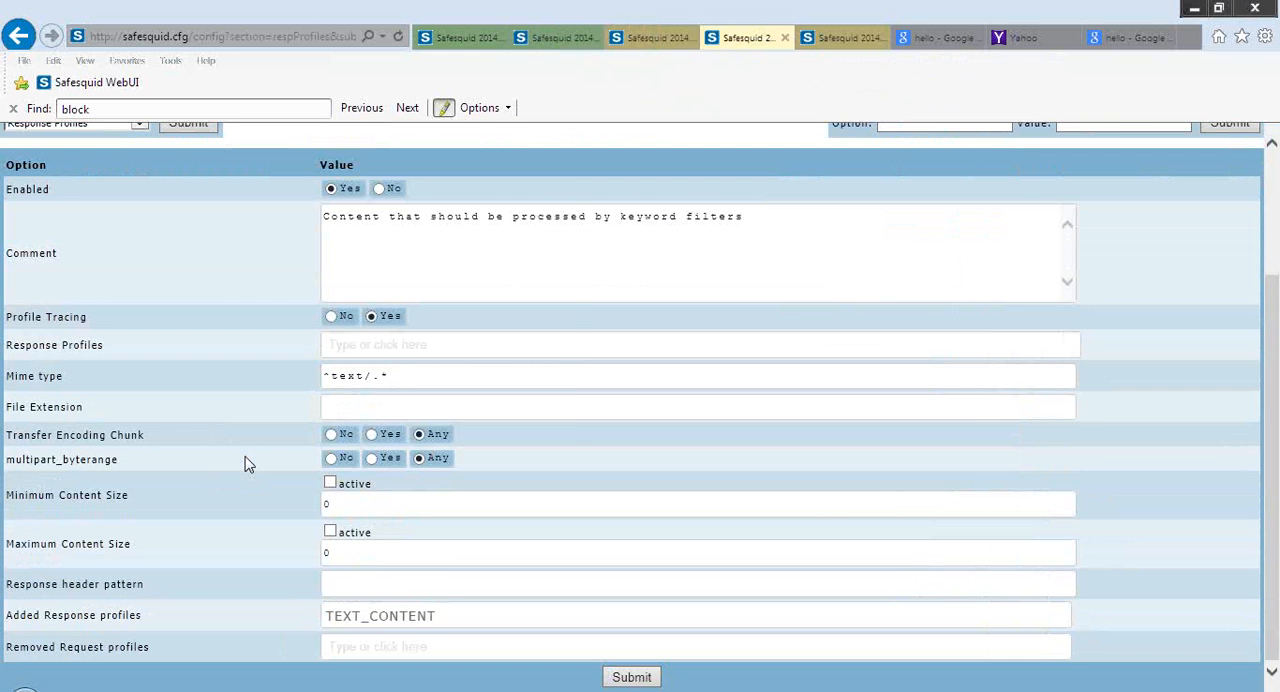
{"action": "mouse_move", "coordinate": [248, 463]}
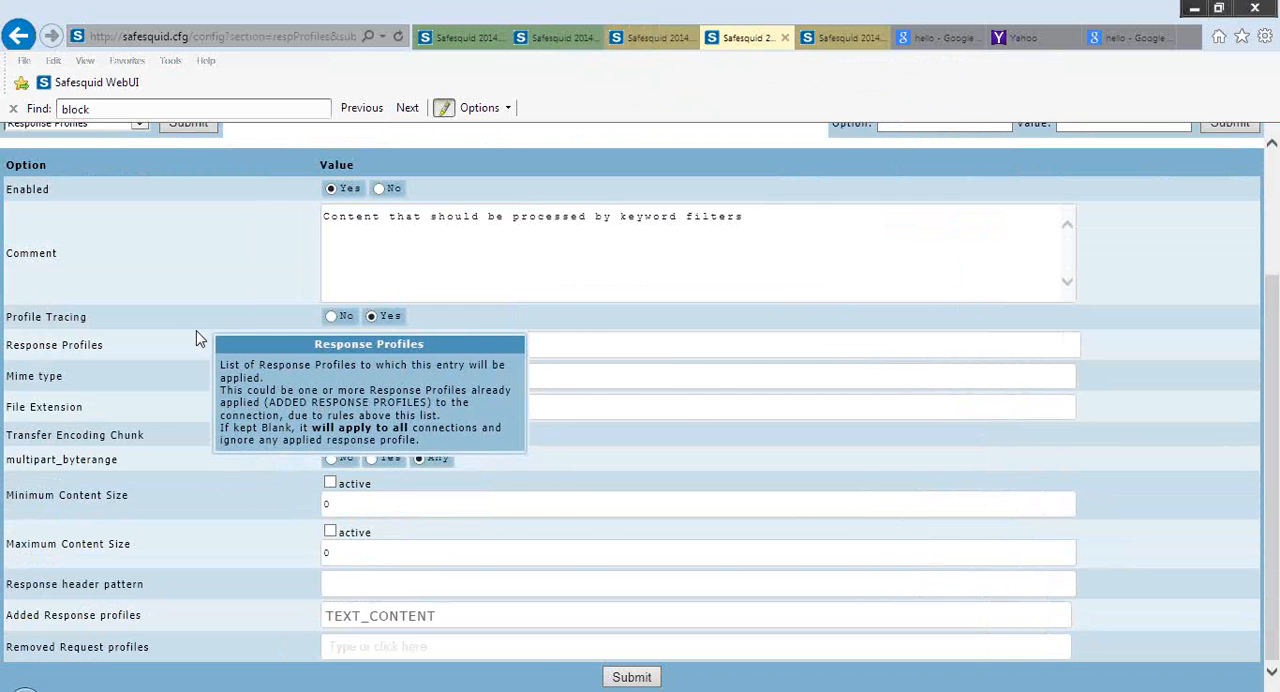
{"action": "mouse_move", "coordinate": [172, 392]}
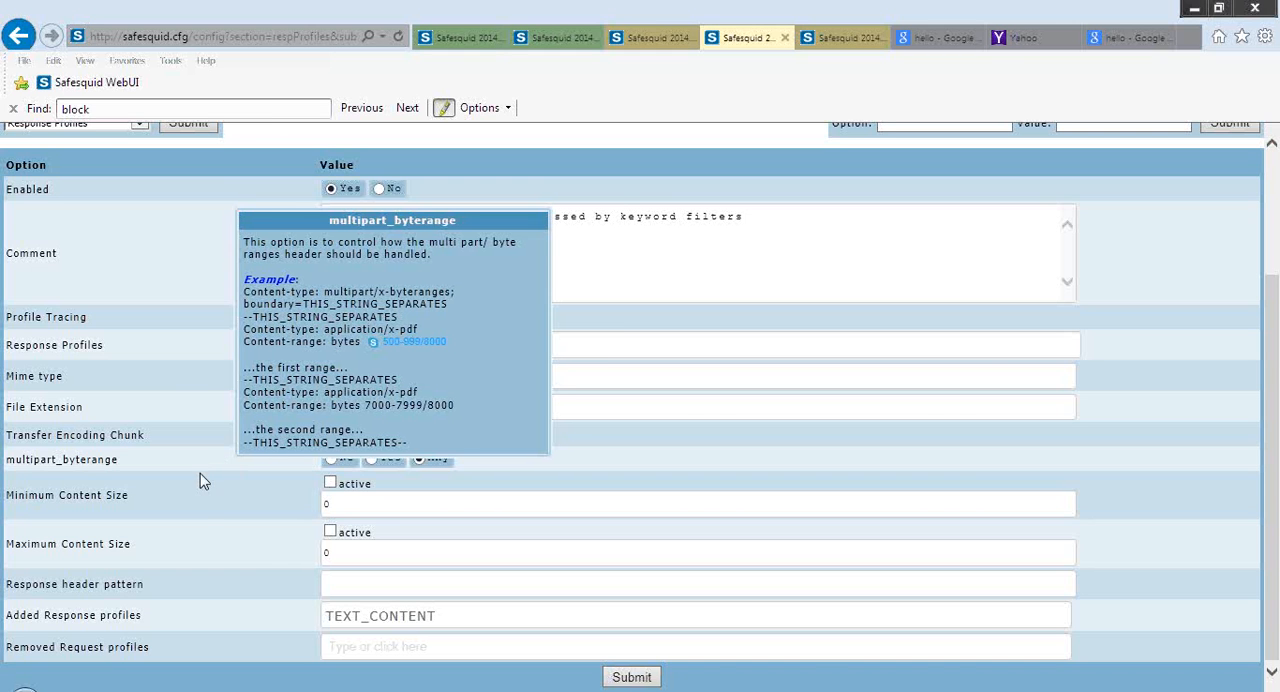
{"action": "mouse_move", "coordinate": [207, 512]}
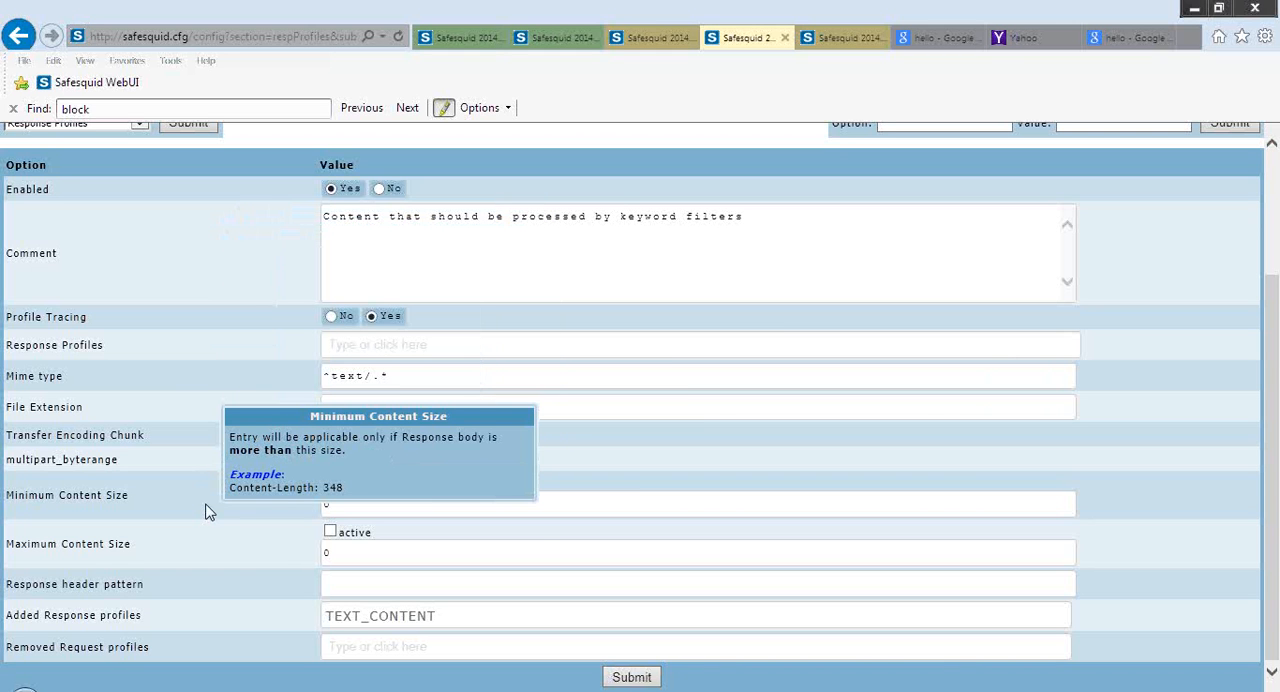
{"action": "mouse_move", "coordinate": [216, 543]}
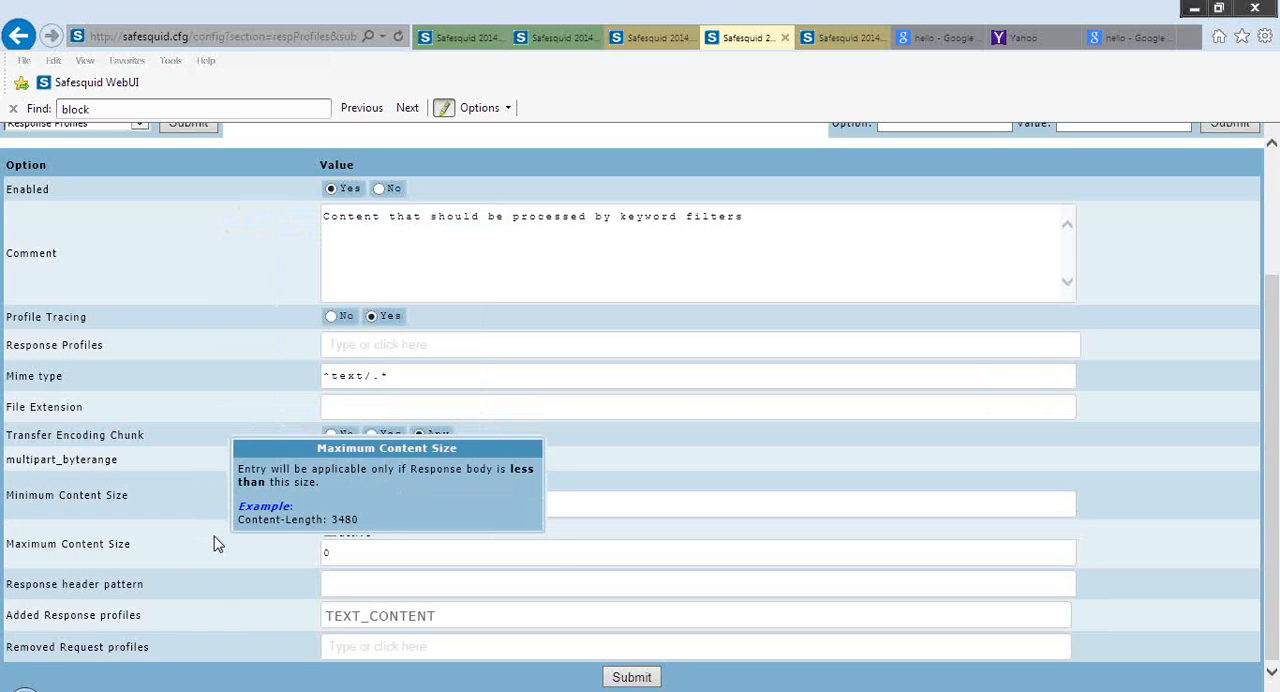
Read the Response header pattern and Mime type help, and look over the remaining fields of the TEXT_CONTENT entry
{"action": "mouse_move", "coordinate": [172, 588]}
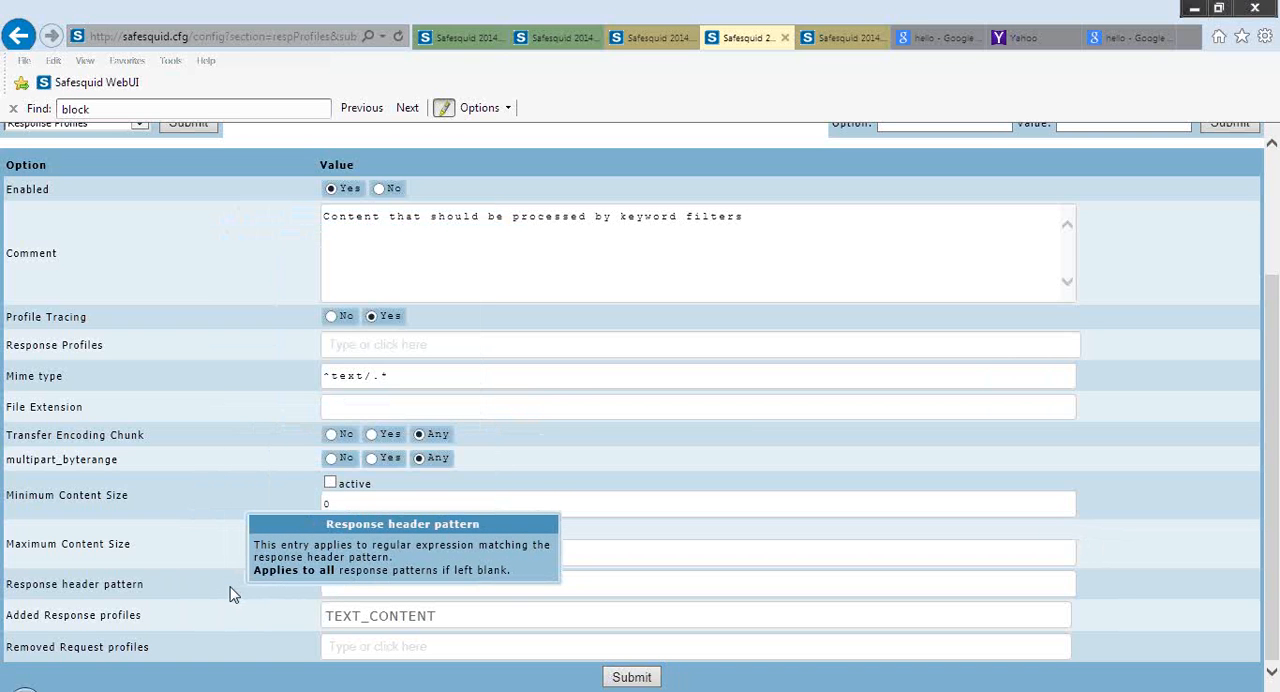
{"action": "mouse_move", "coordinate": [212, 487]}
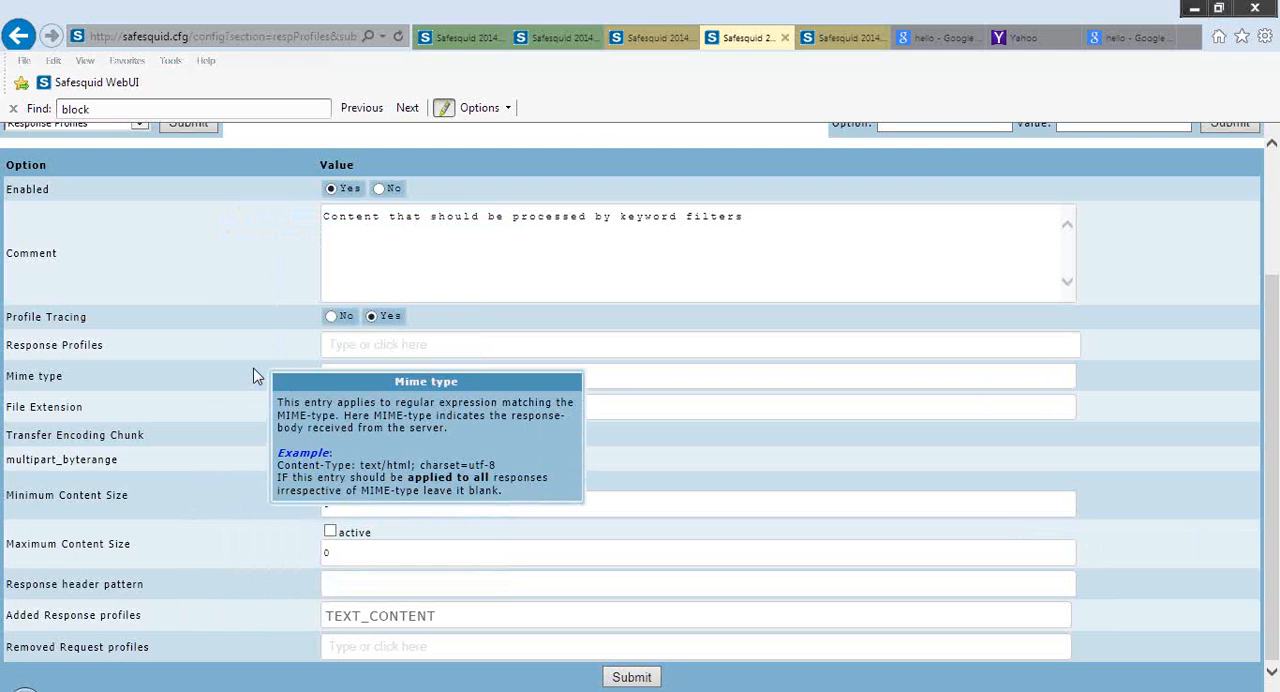
{"action": "scroll", "coordinate": [253, 376], "scroll_direction": "up", "scroll_amount": 3}
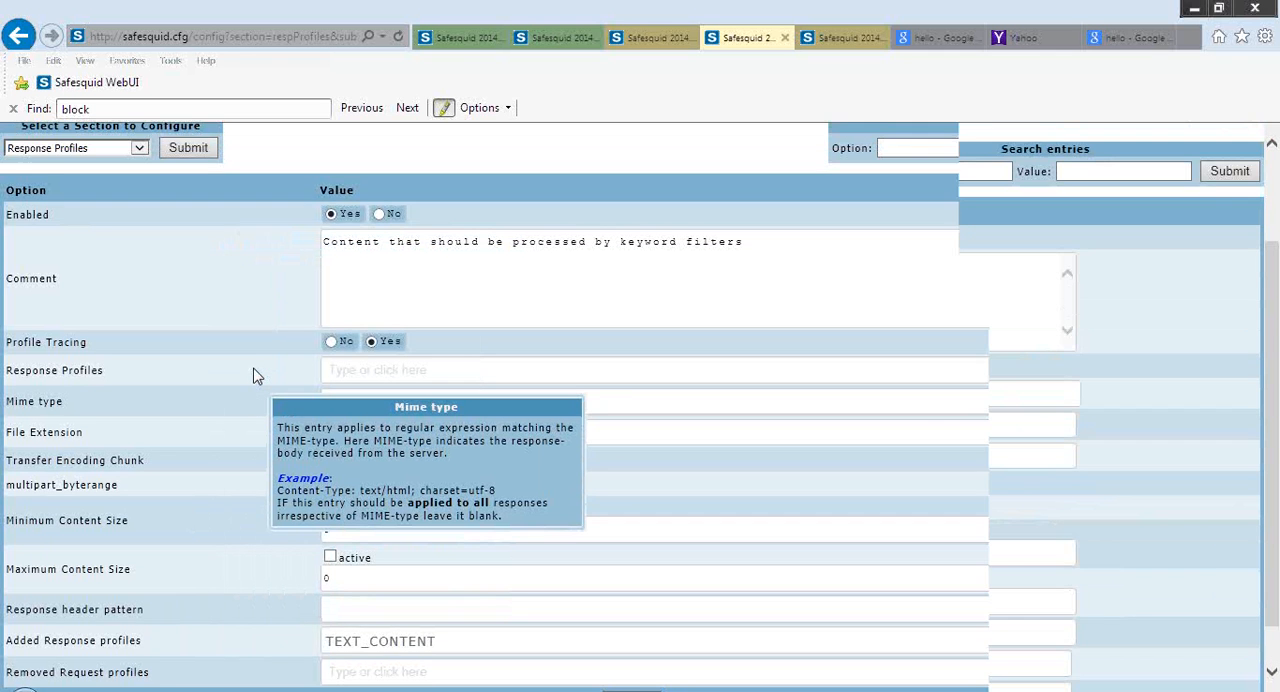
{"action": "scroll", "coordinate": [253, 376], "scroll_direction": "down", "scroll_amount": 2}
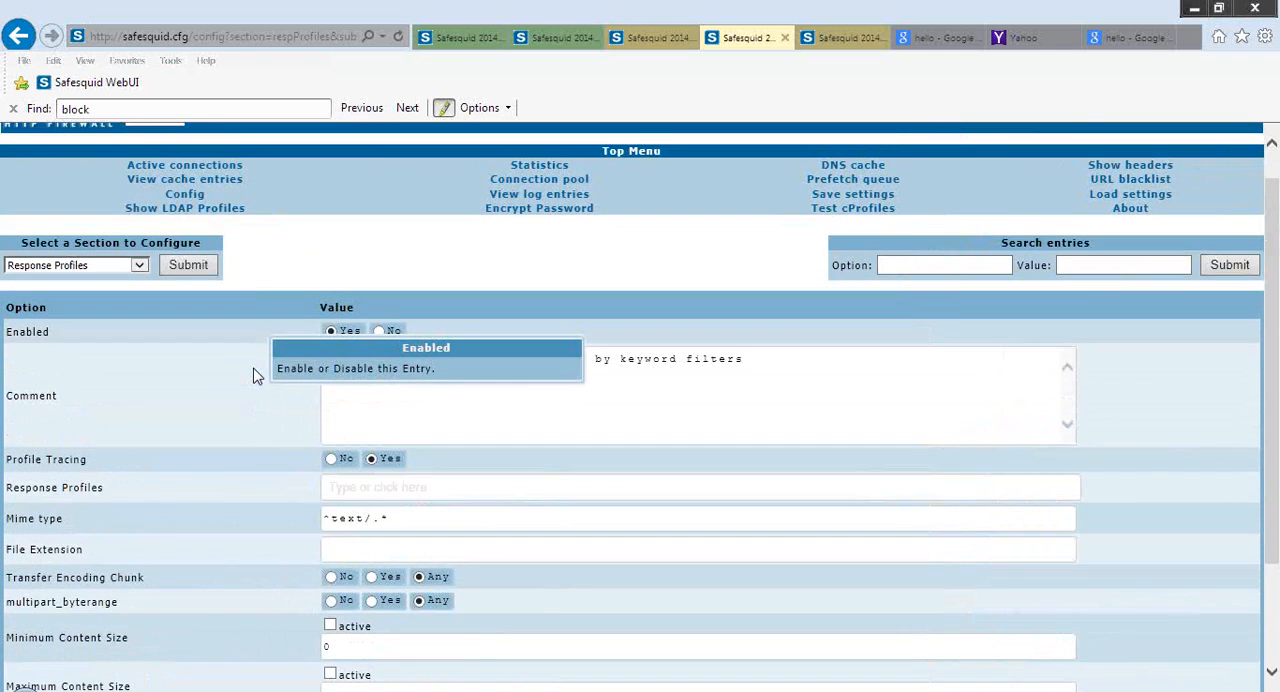
{"action": "scroll", "coordinate": [254, 374], "scroll_direction": "down", "scroll_amount": 3}
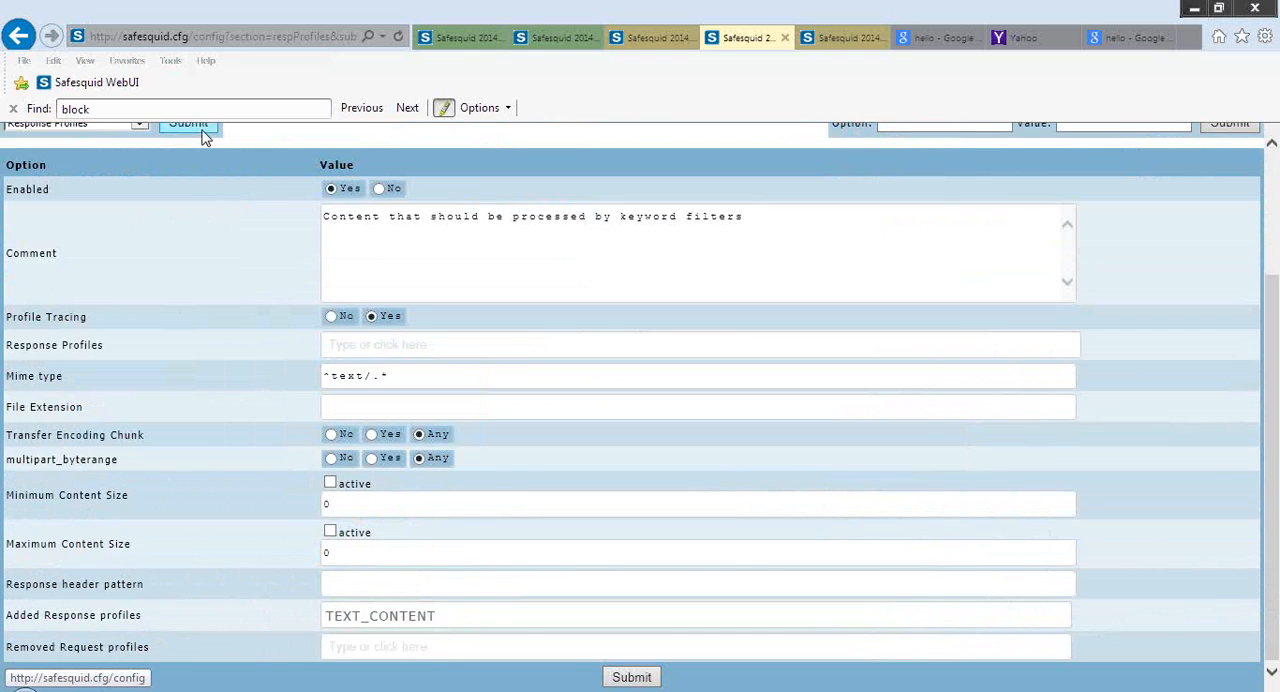
Return to the Response Profiles entries, open the LARGE_CONTENT entry for editing and read the Minimum Content Size help
{"action": "left_click", "coordinate": [200, 132]}
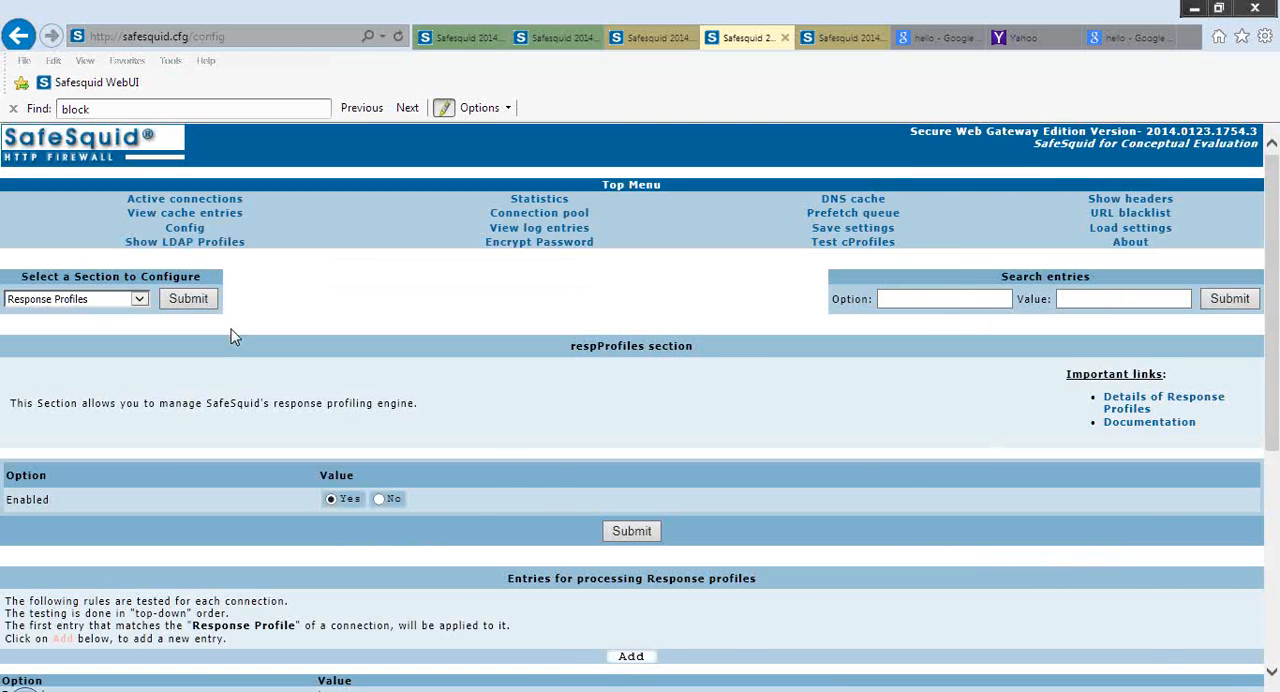
{"action": "scroll", "coordinate": [230, 337], "scroll_direction": "down", "scroll_amount": 2}
{"action": "scroll", "coordinate": [230, 337], "scroll_direction": "down", "scroll_amount": 3}
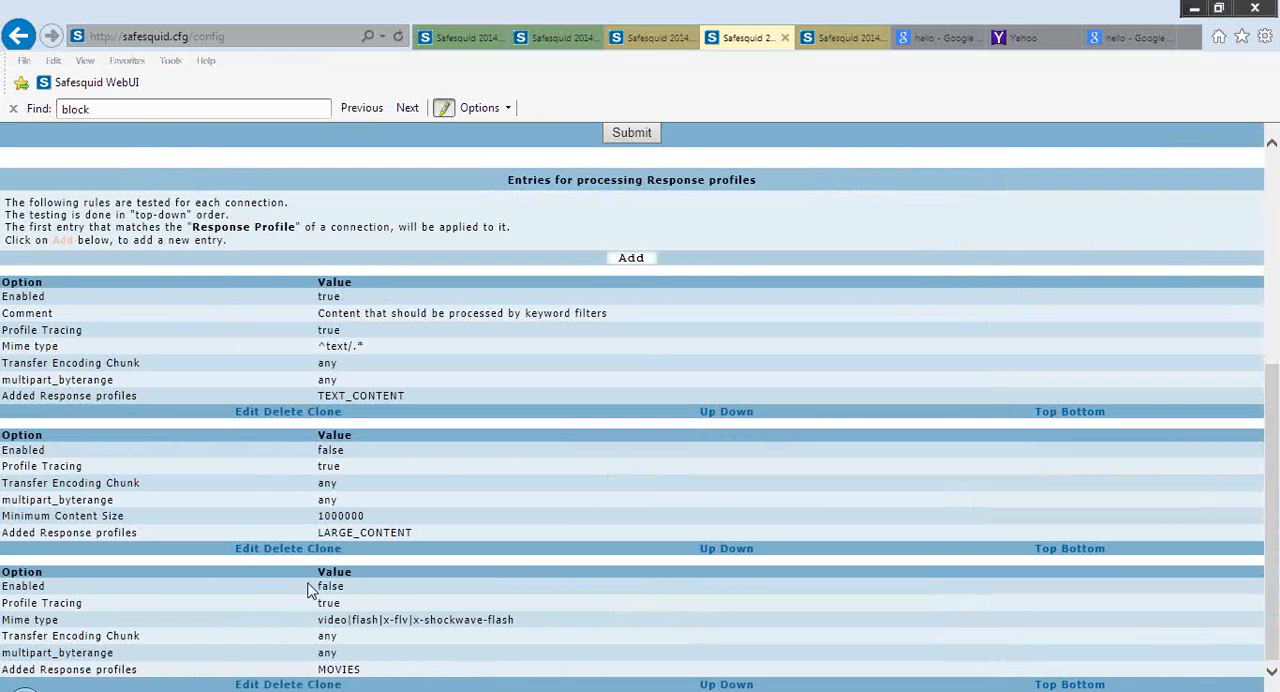
{"action": "left_click", "coordinate": [250, 556]}
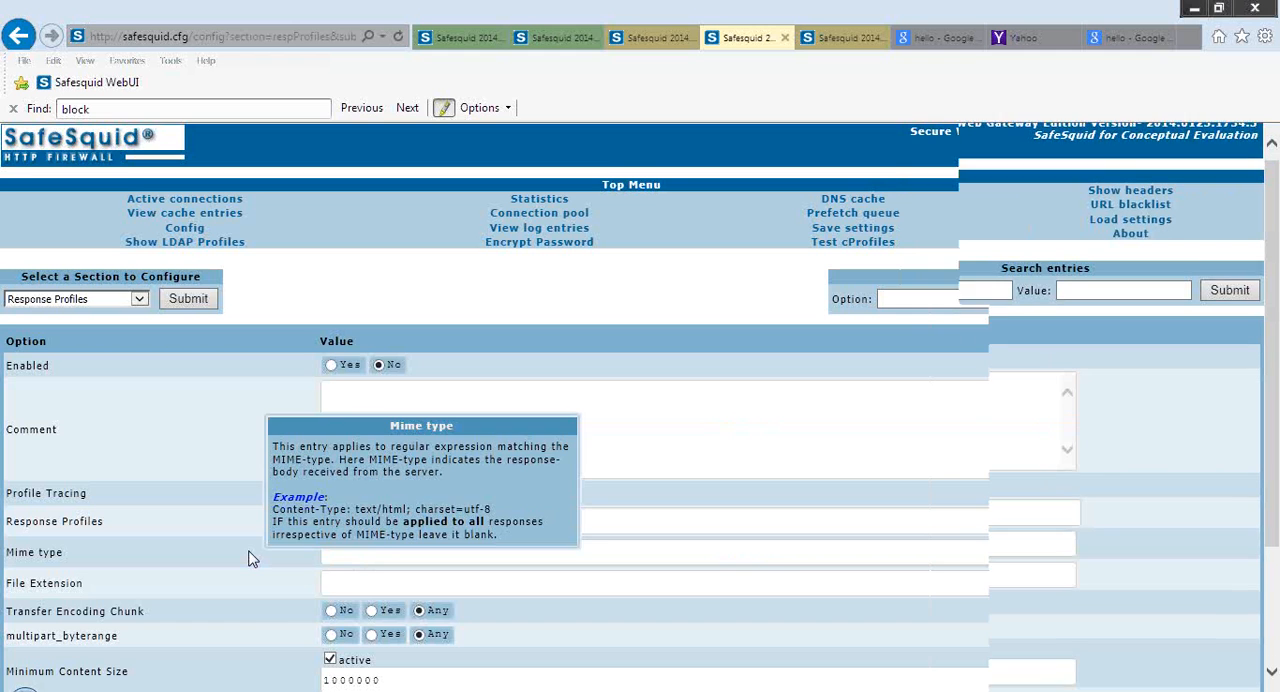
{"action": "scroll", "coordinate": [251, 557], "scroll_direction": "down", "scroll_amount": 2}
{"action": "mouse_move", "coordinate": [104, 494]}
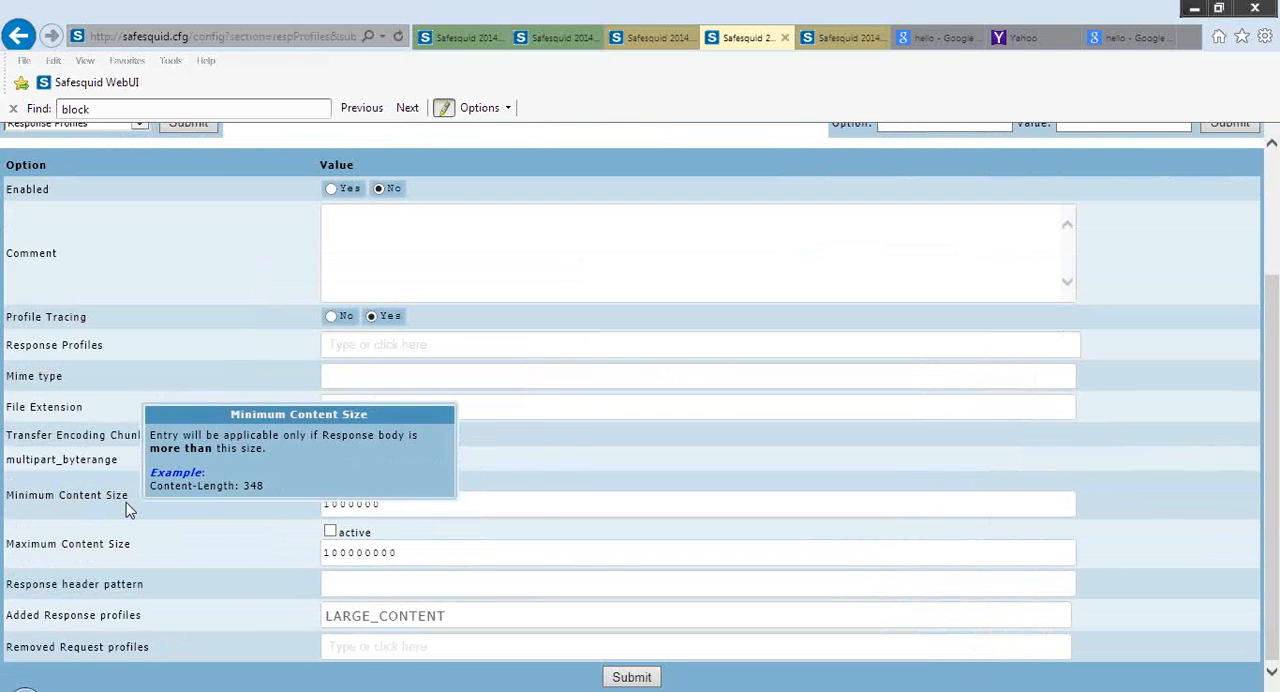
Look through the suggested values for the LARGE_CONTENT entry's Minimum Content Size and read the Maximum Content Size help
{"action": "left_click", "coordinate": [434, 504]}
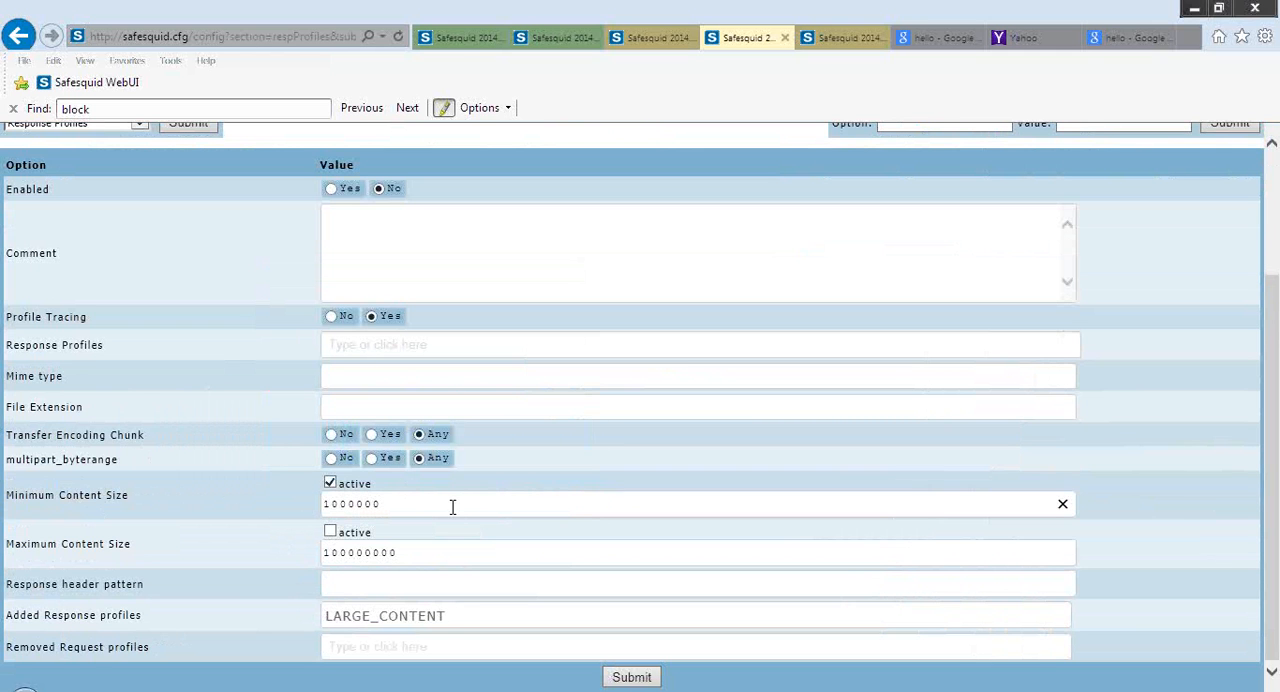
{"action": "mouse_move", "coordinate": [150, 630]}
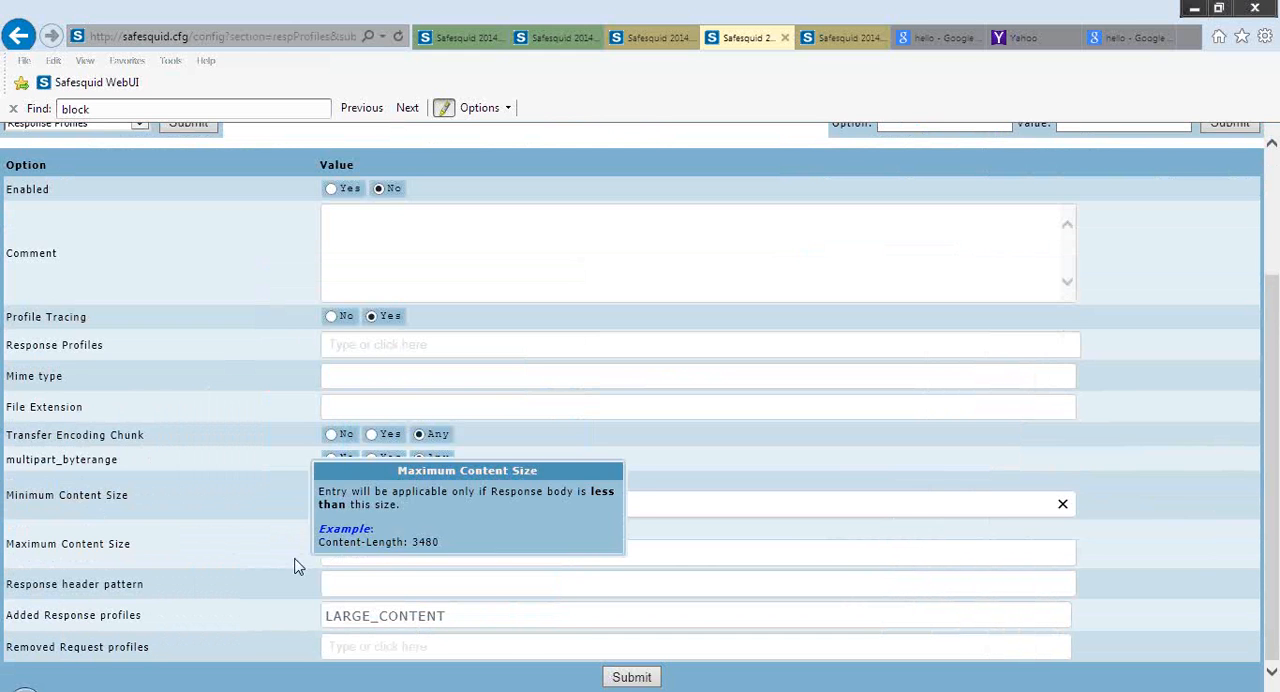
{"action": "mouse_move", "coordinate": [232, 424]}
{"action": "key", "text": "Up"}
{"action": "key", "text": "Up"}
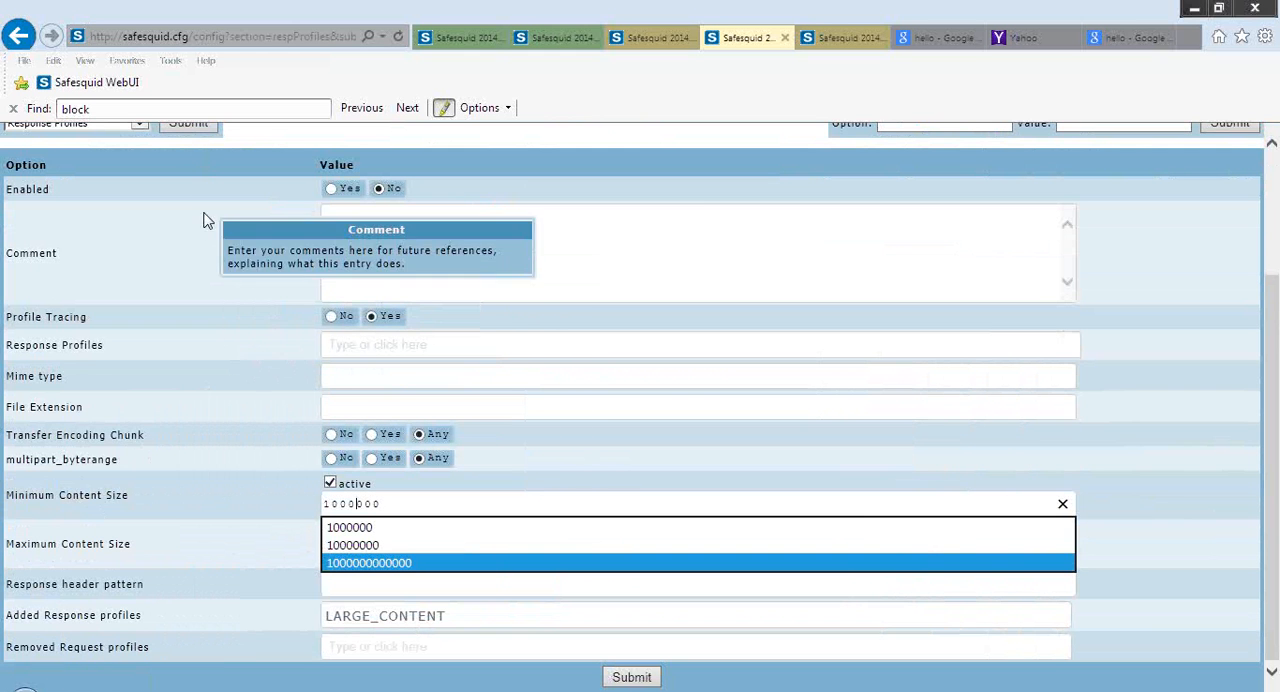
Leave LARGE_CONTENT unsubmitted, open the MOVIES entry to review its Mime type and other fields, and return to the Response Profiles section
{"action": "left_click", "coordinate": [207, 130]}
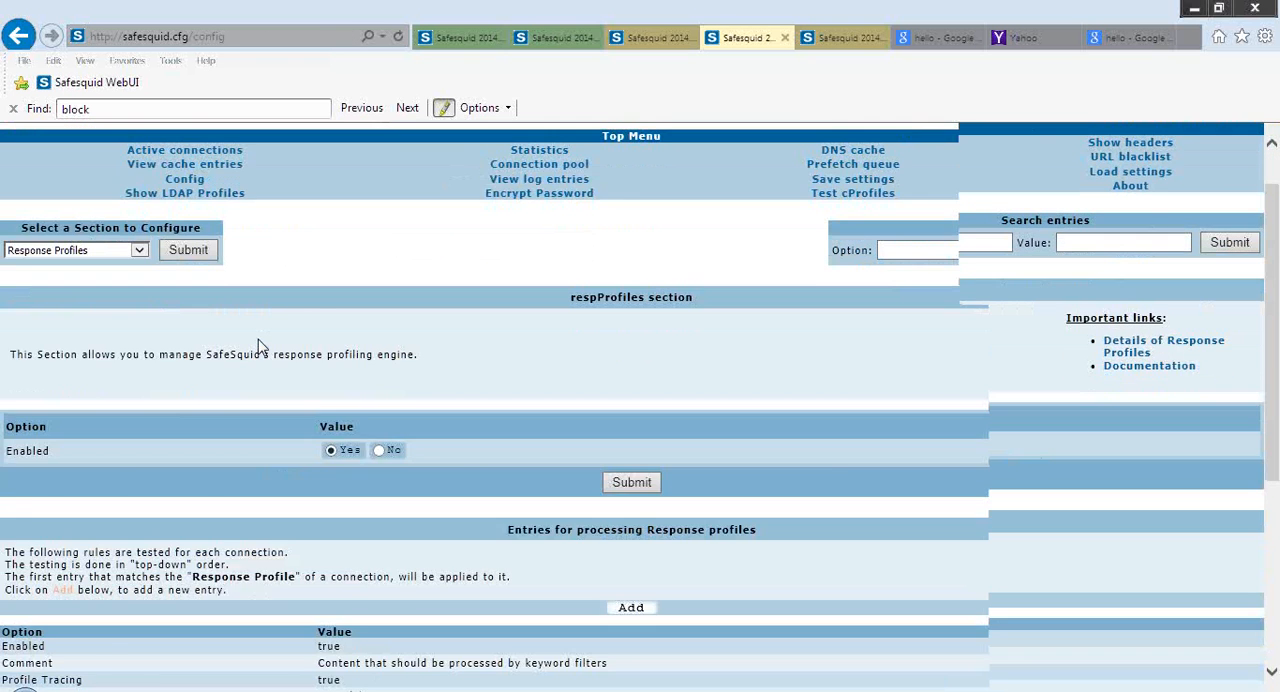
{"action": "scroll", "coordinate": [258, 345], "scroll_direction": "down", "scroll_amount": 3}
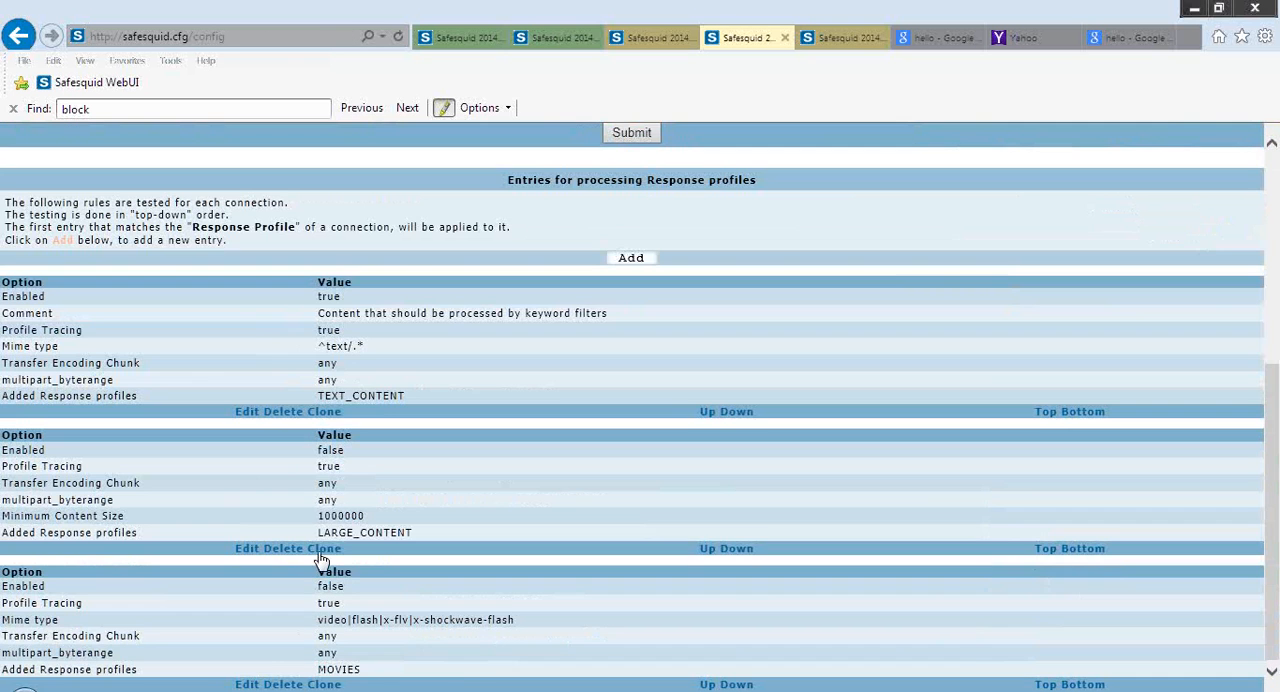
{"action": "left_click", "coordinate": [252, 684]}
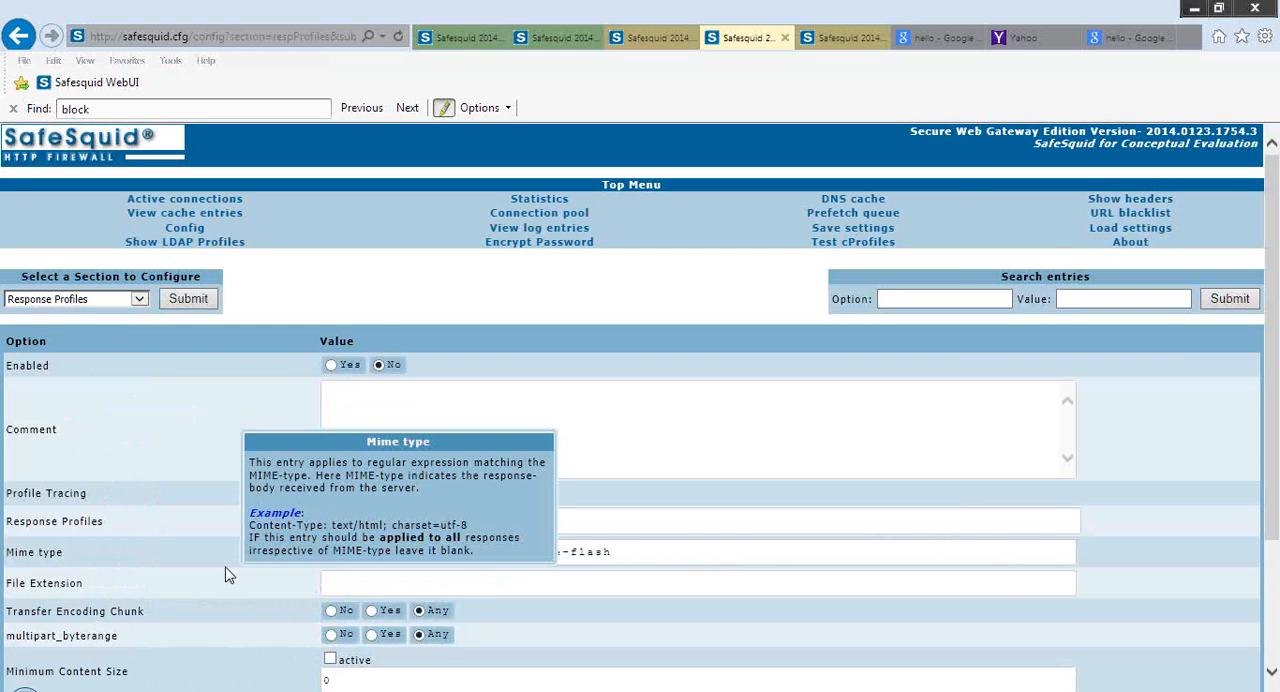
{"action": "scroll", "coordinate": [226, 575], "scroll_direction": "down", "scroll_amount": 3}
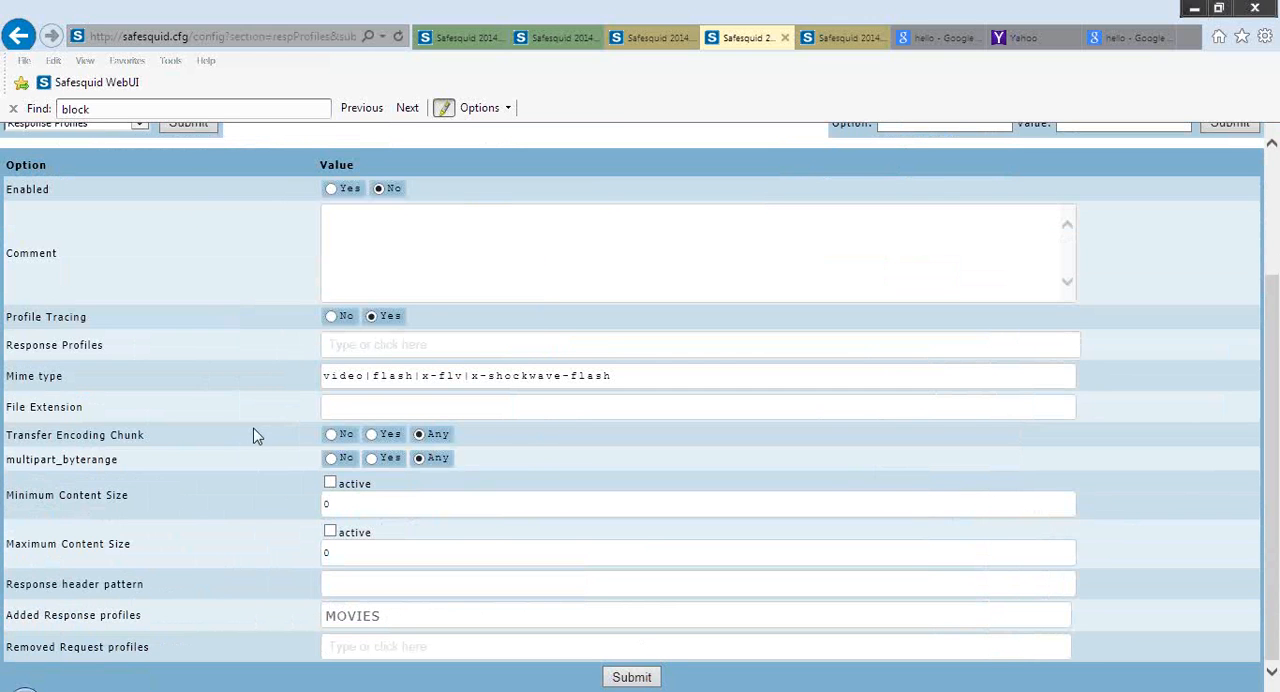
{"action": "left_click", "coordinate": [203, 126]}
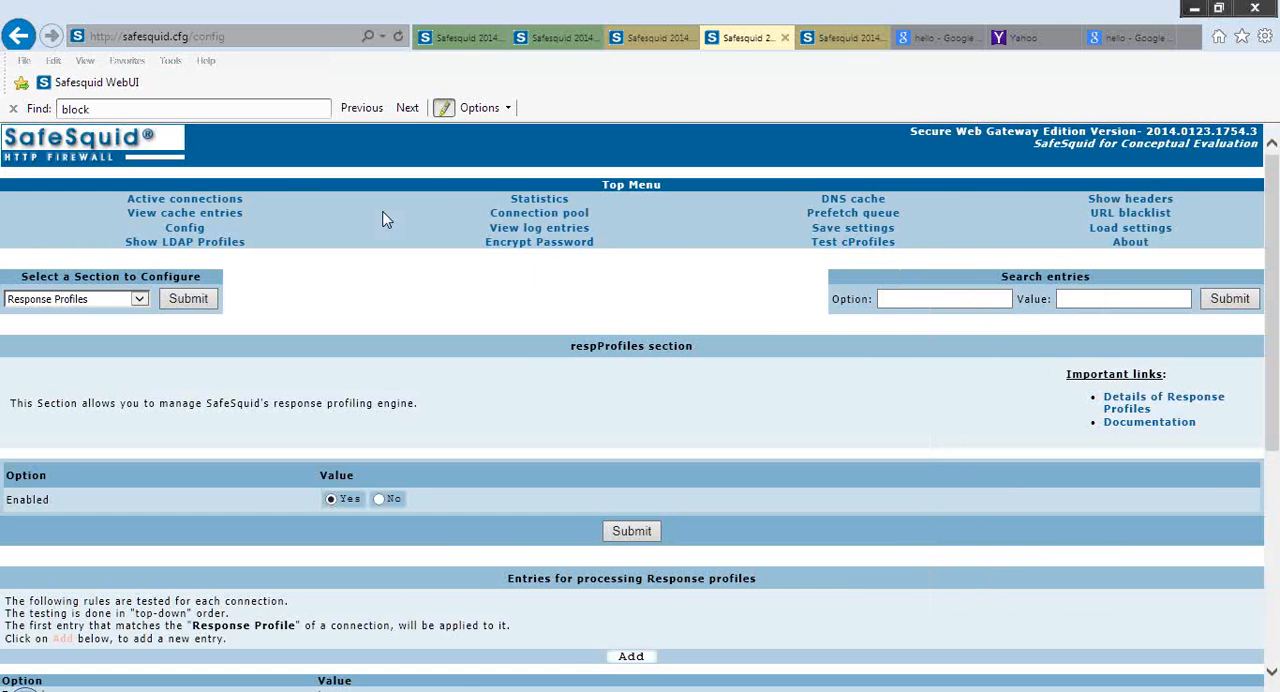
Load the Time Profiles section in place of Mime filtering and open a blank entry to review its time range and match mode fields
{"action": "left_click", "coordinate": [837, 48]}
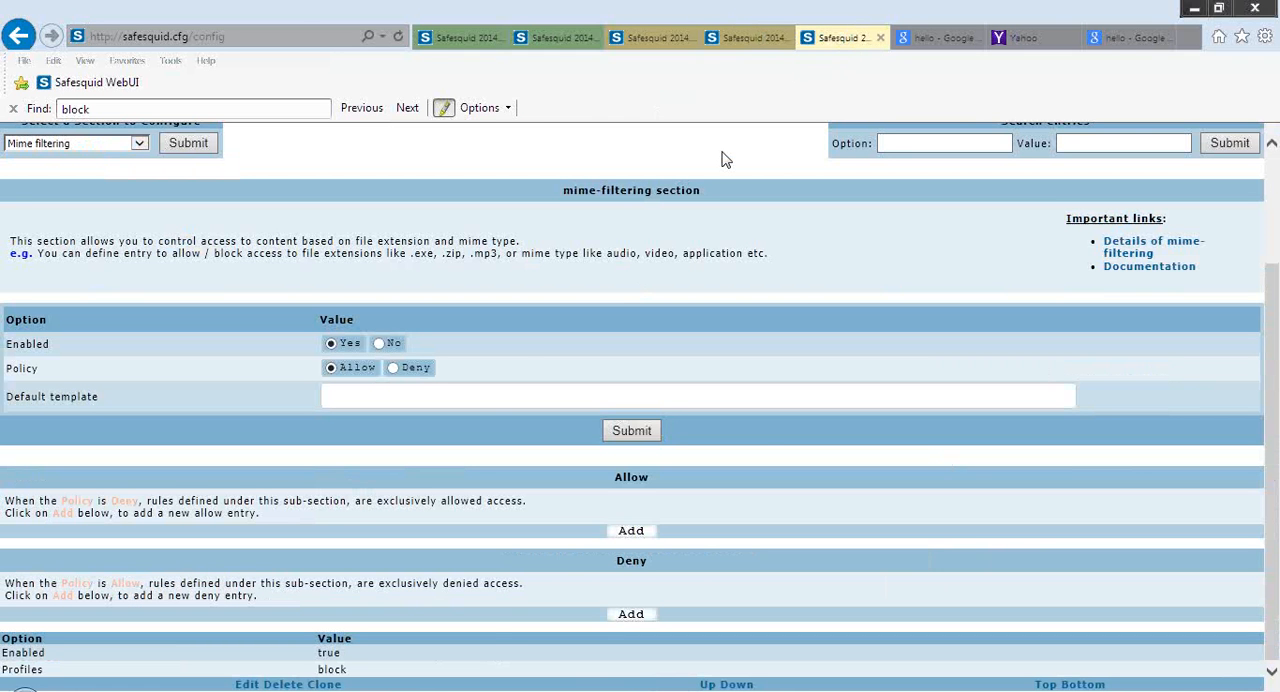
{"action": "scroll", "coordinate": [725, 160], "scroll_direction": "up", "scroll_amount": 2}
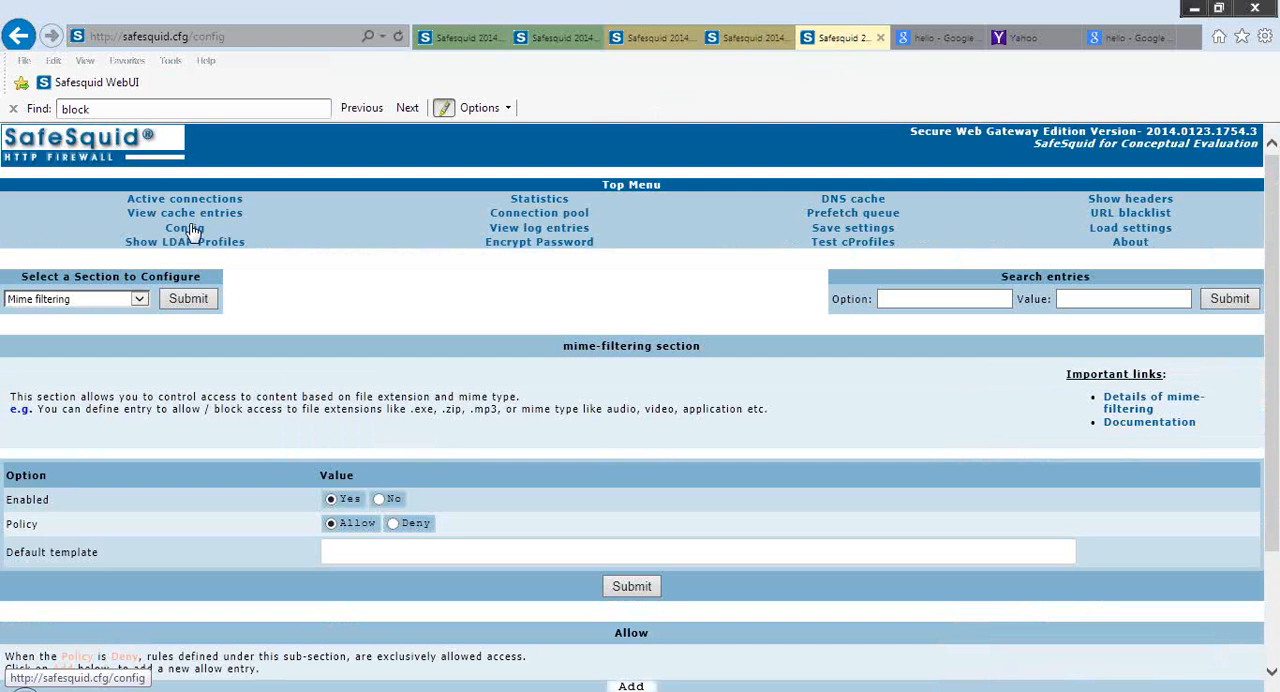
{"action": "left_click", "coordinate": [140, 299]}
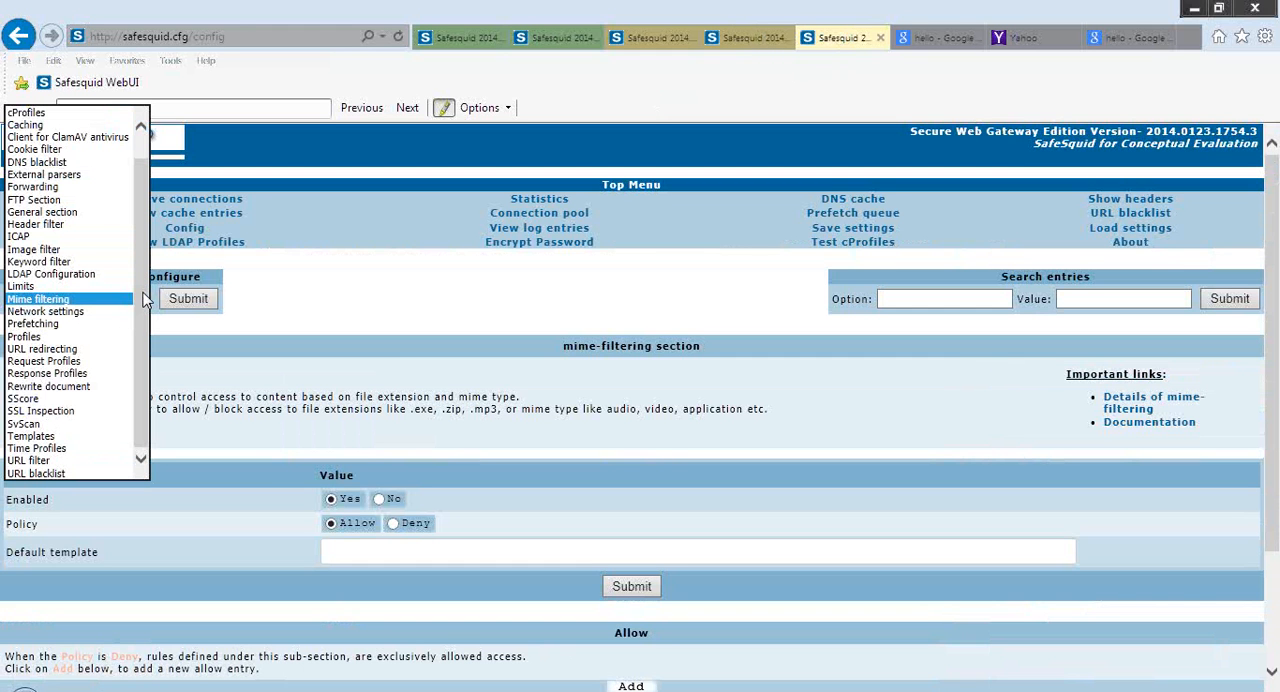
{"action": "key", "text": "t"}
{"action": "key", "text": "Down"}
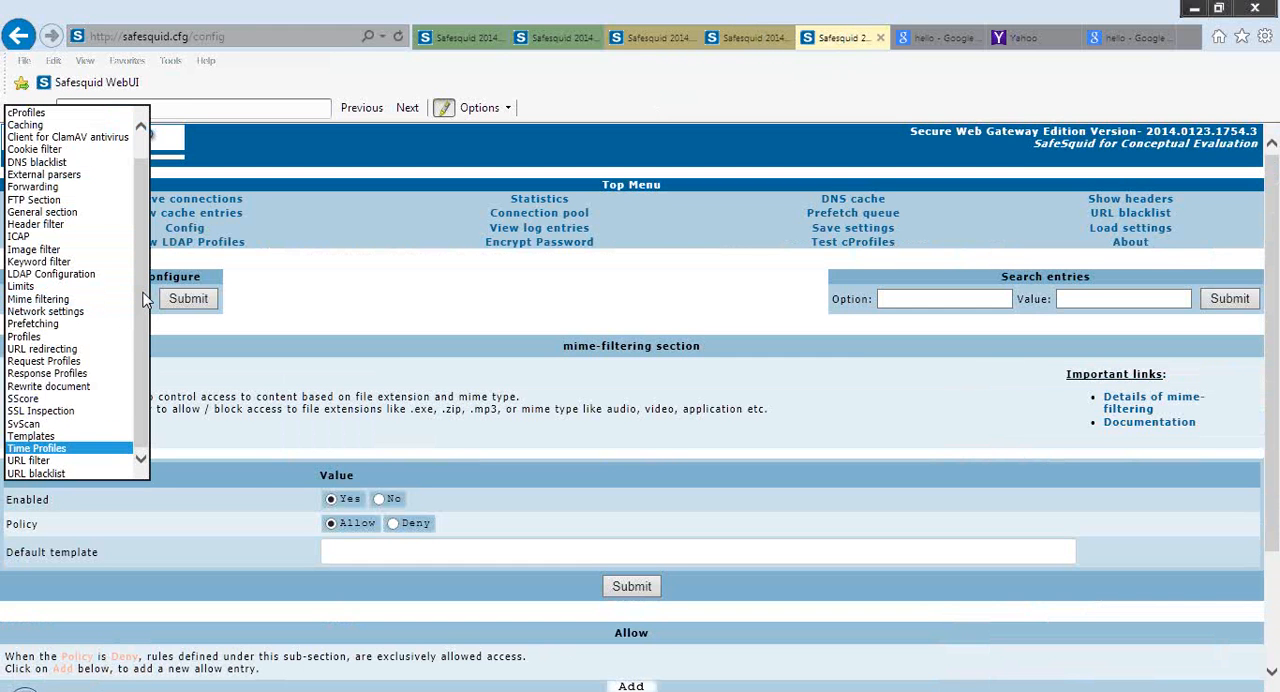
{"action": "key", "text": "Return"}
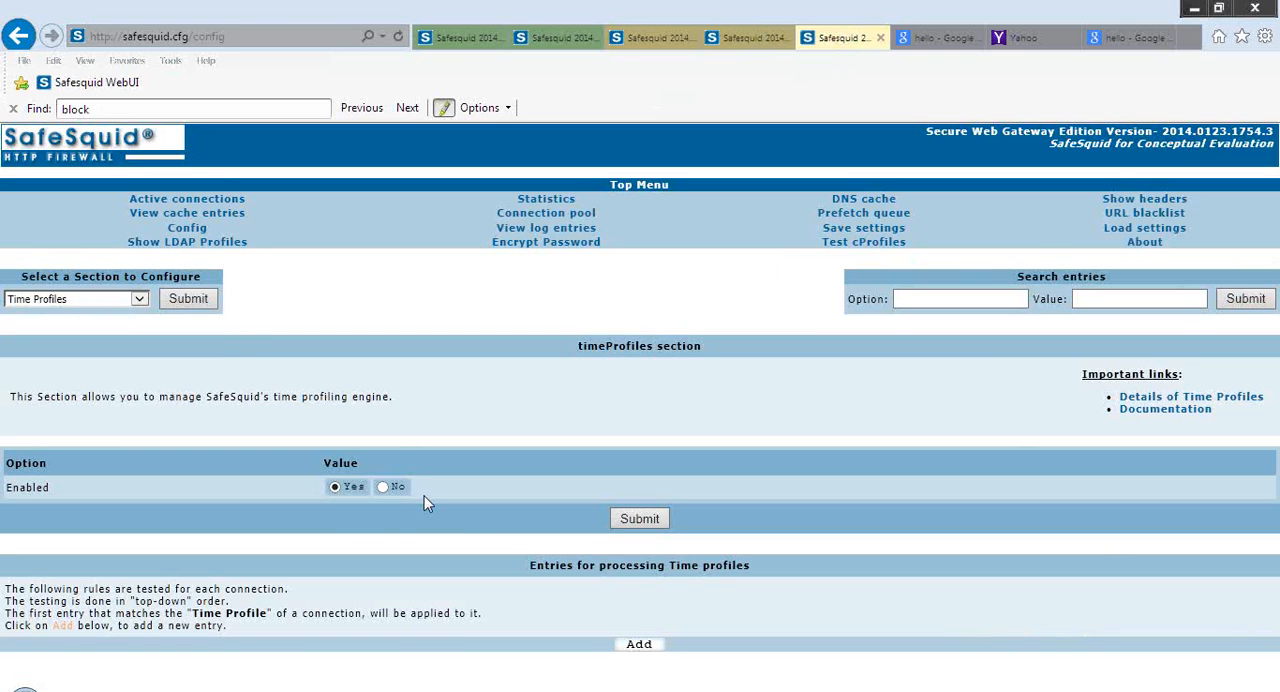
{"action": "left_click", "coordinate": [654, 648]}
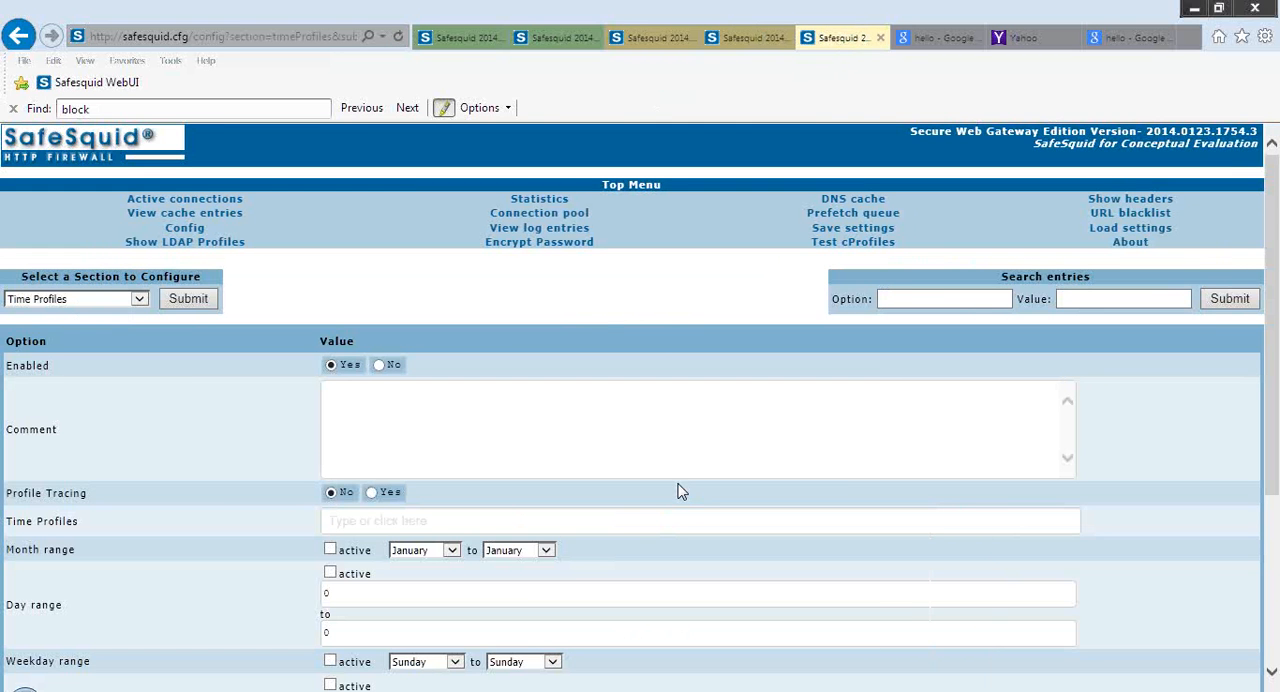
{"action": "scroll", "coordinate": [678, 491], "scroll_direction": "down", "scroll_amount": 5}
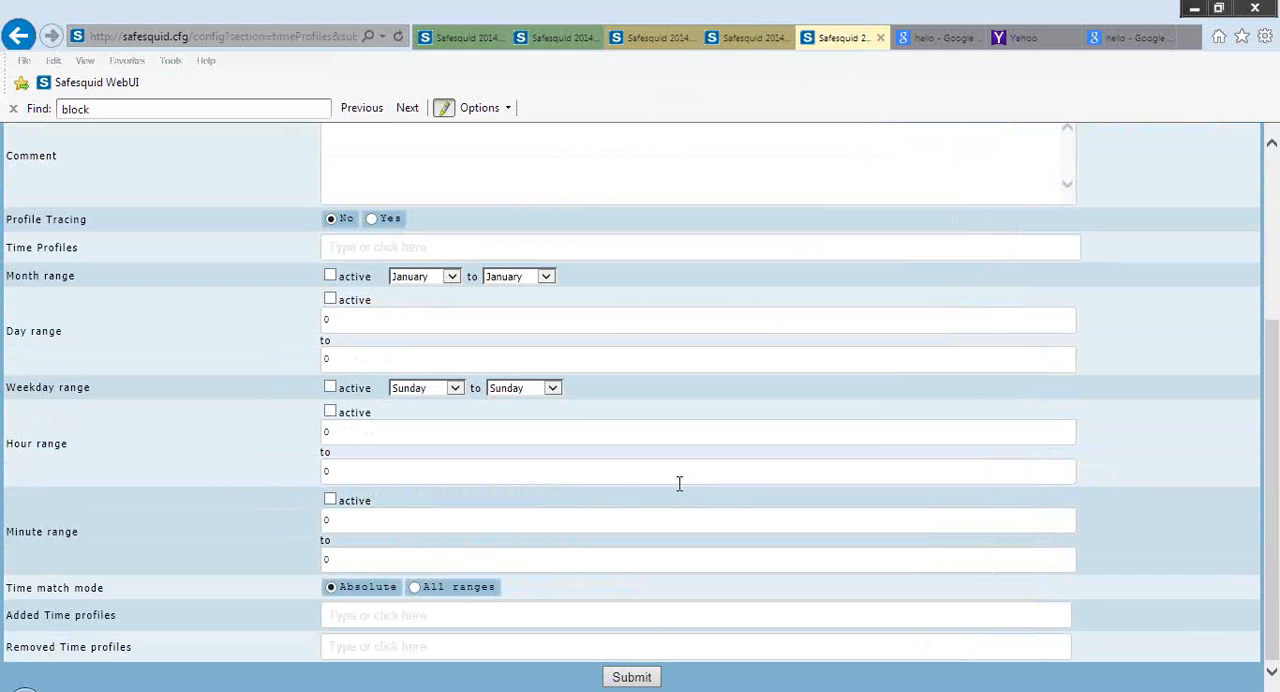
Switch to the open Profiles entry page and load the SScore section to review its entries
{"action": "left_click", "coordinate": [550, 47]}
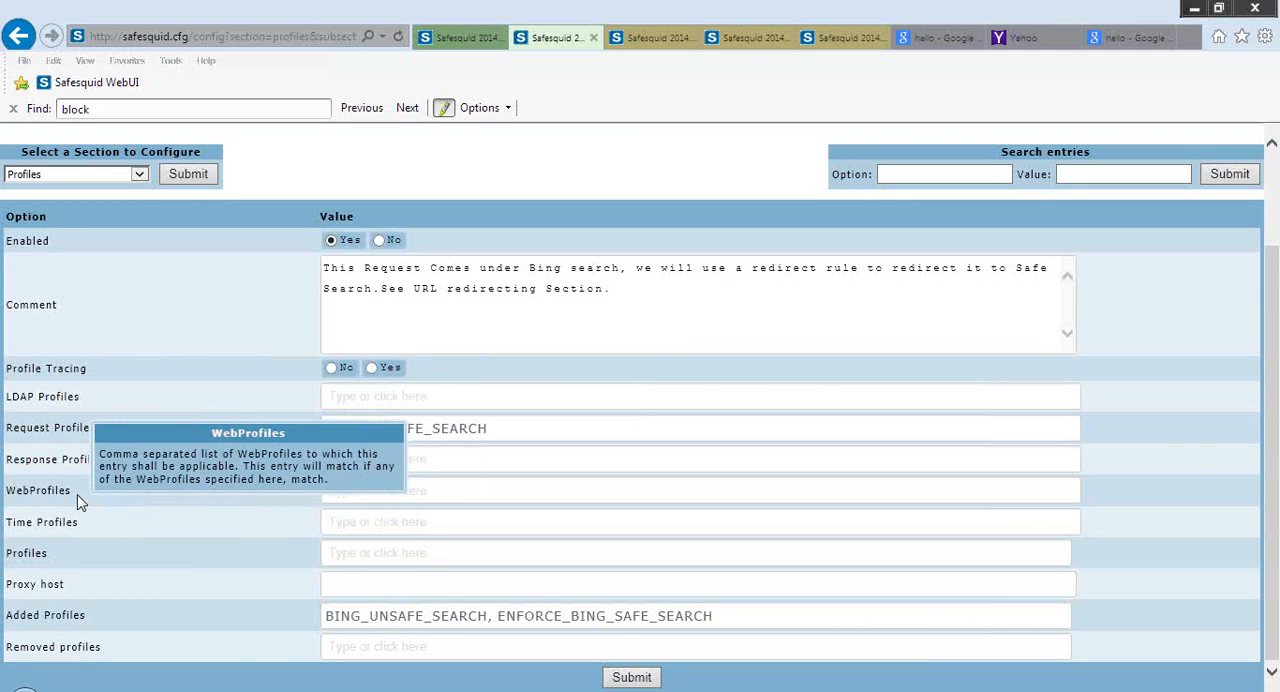
{"action": "left_click", "coordinate": [139, 174]}
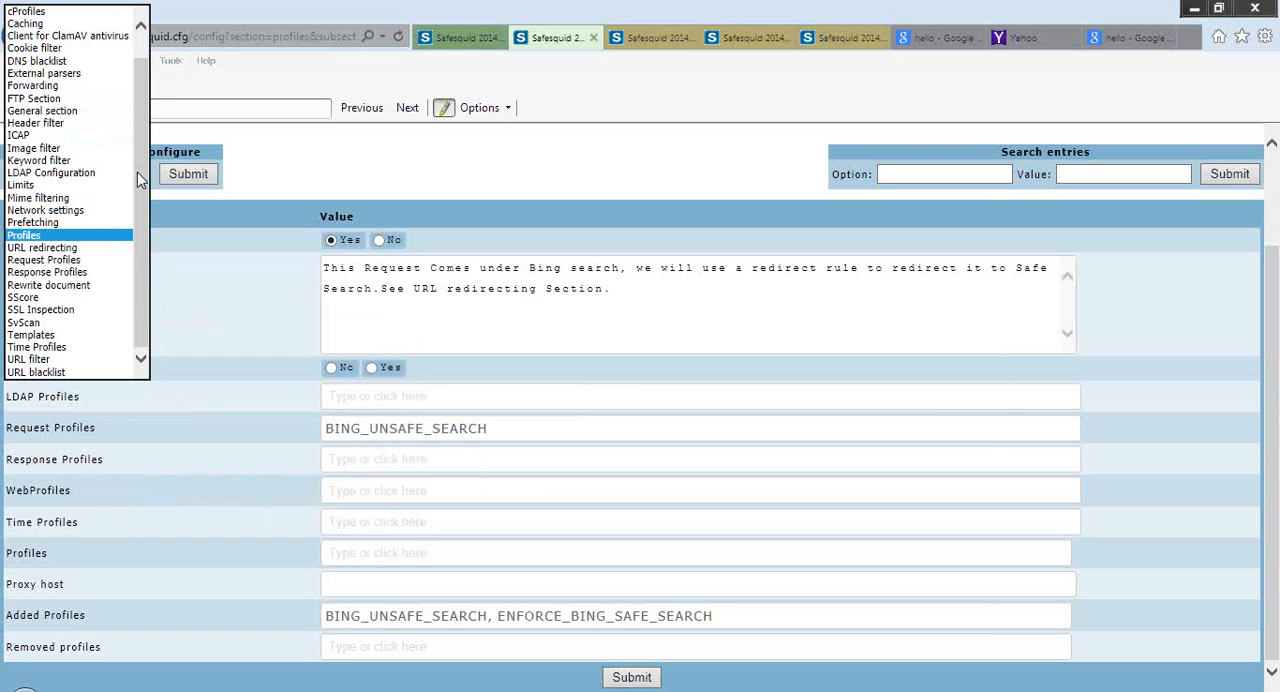
{"action": "key", "text": "s"}
{"action": "key", "text": "Return"}
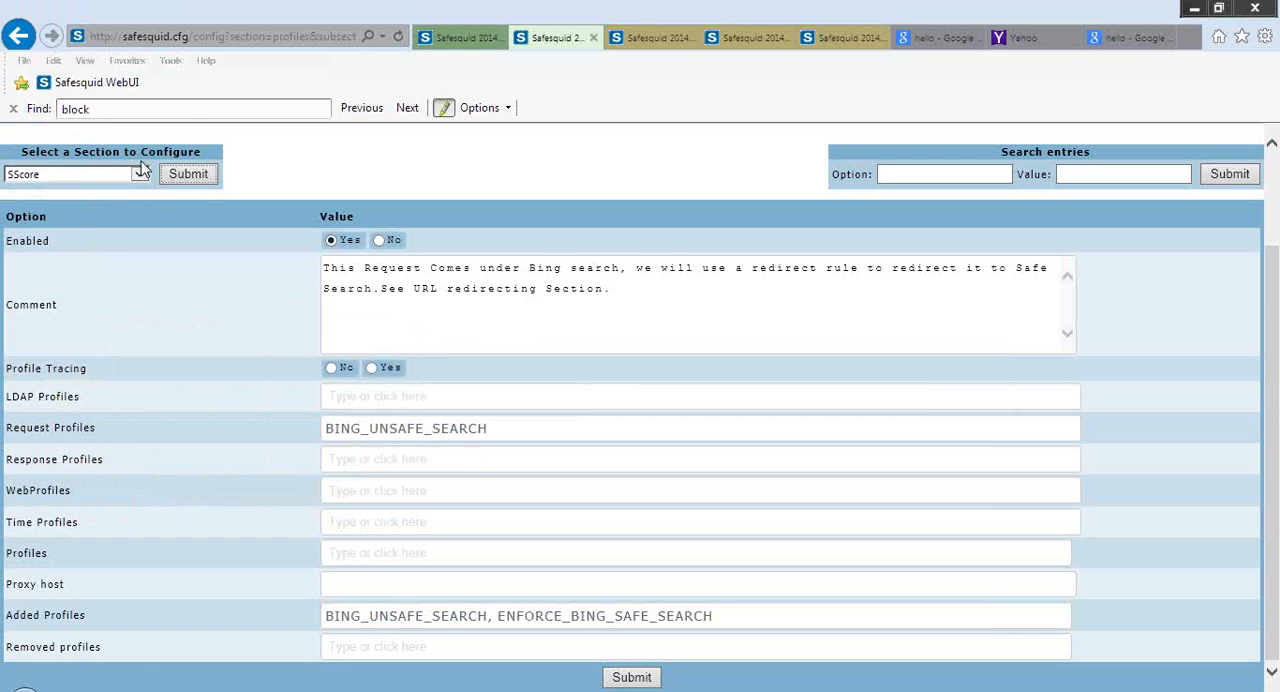
{"action": "left_click", "coordinate": [201, 183]}
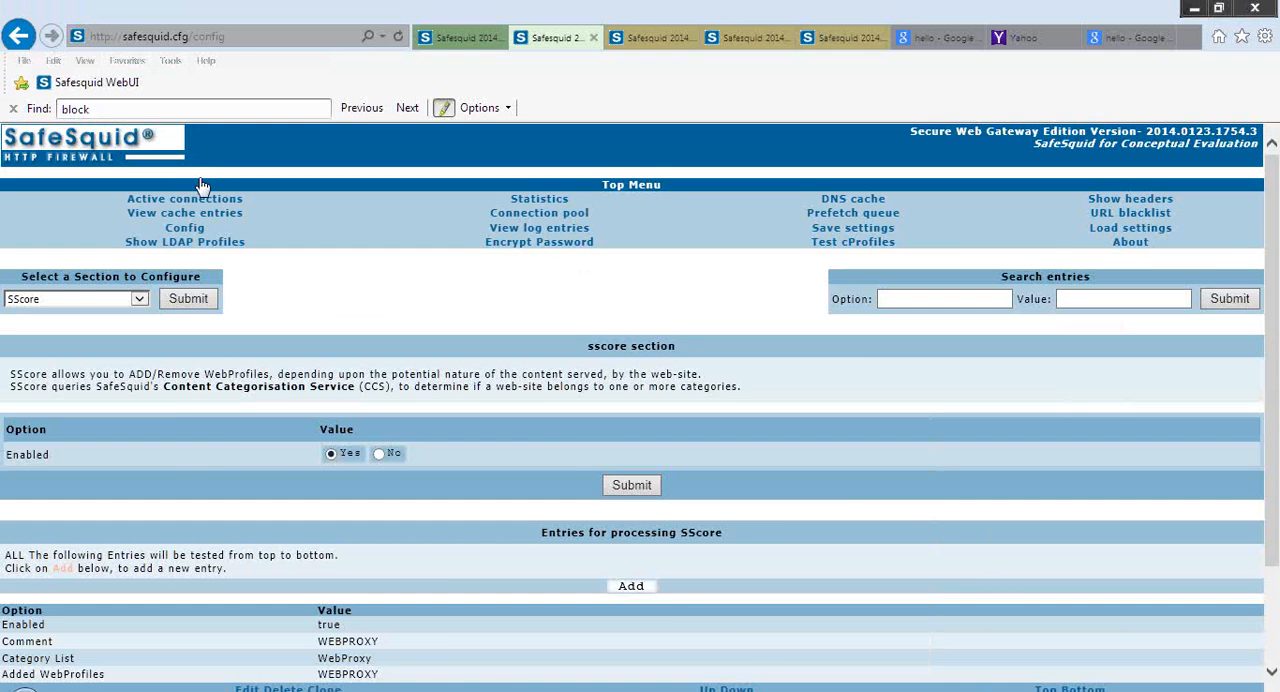
{"action": "scroll", "coordinate": [201, 186], "scroll_direction": "down", "scroll_amount": 1}
{"action": "scroll", "coordinate": [201, 186], "scroll_direction": "down", "scroll_amount": 2}
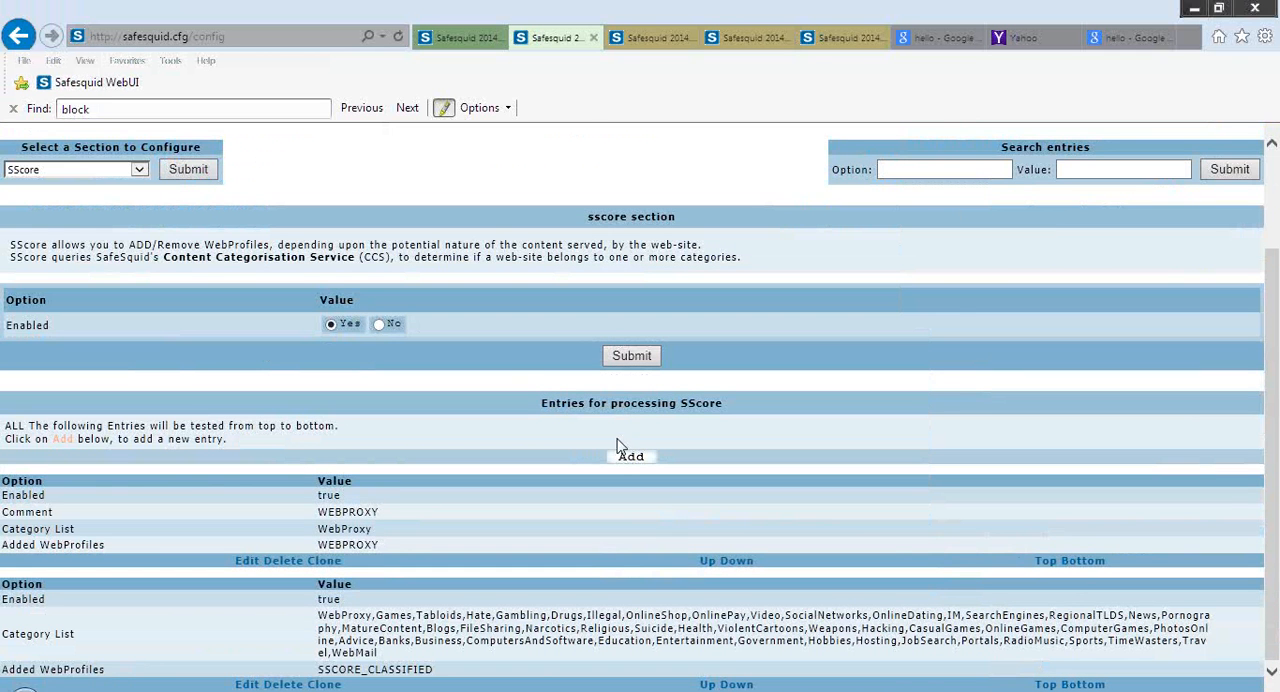
Add a new SScore entry and look over its Category List, reading the WebProxy category help
{"action": "left_click", "coordinate": [622, 458]}
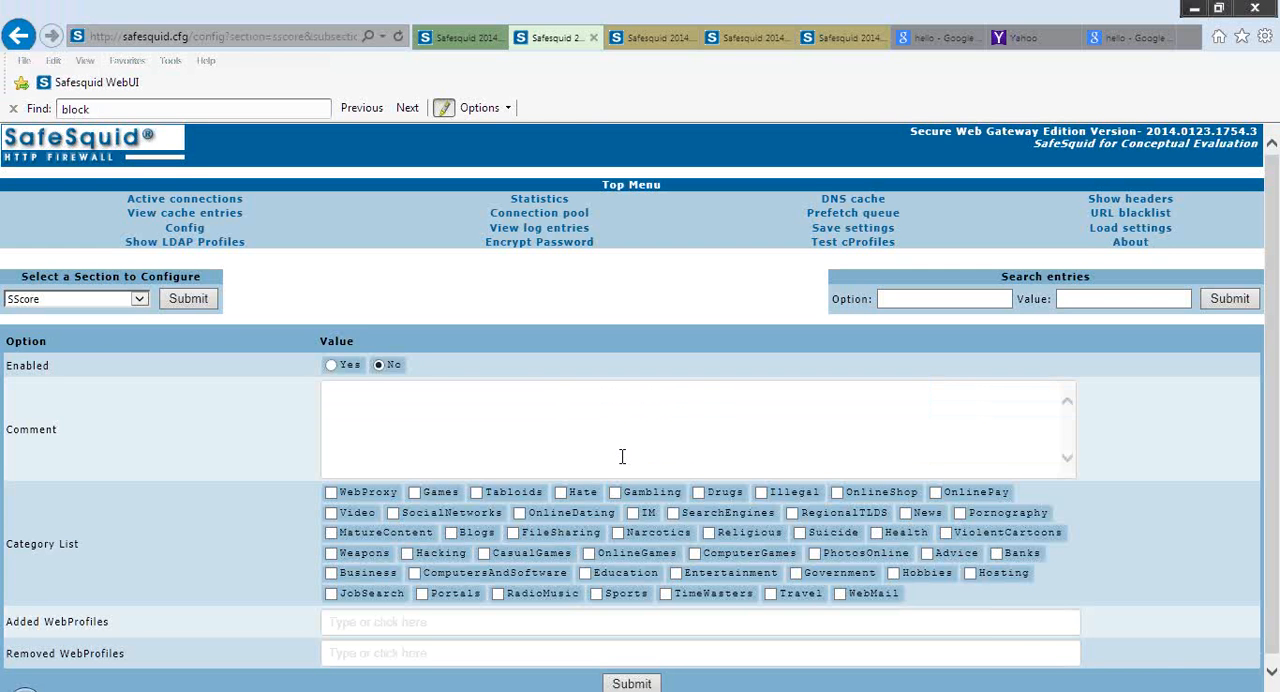
{"action": "scroll", "coordinate": [622, 457], "scroll_direction": "down", "scroll_amount": 1}
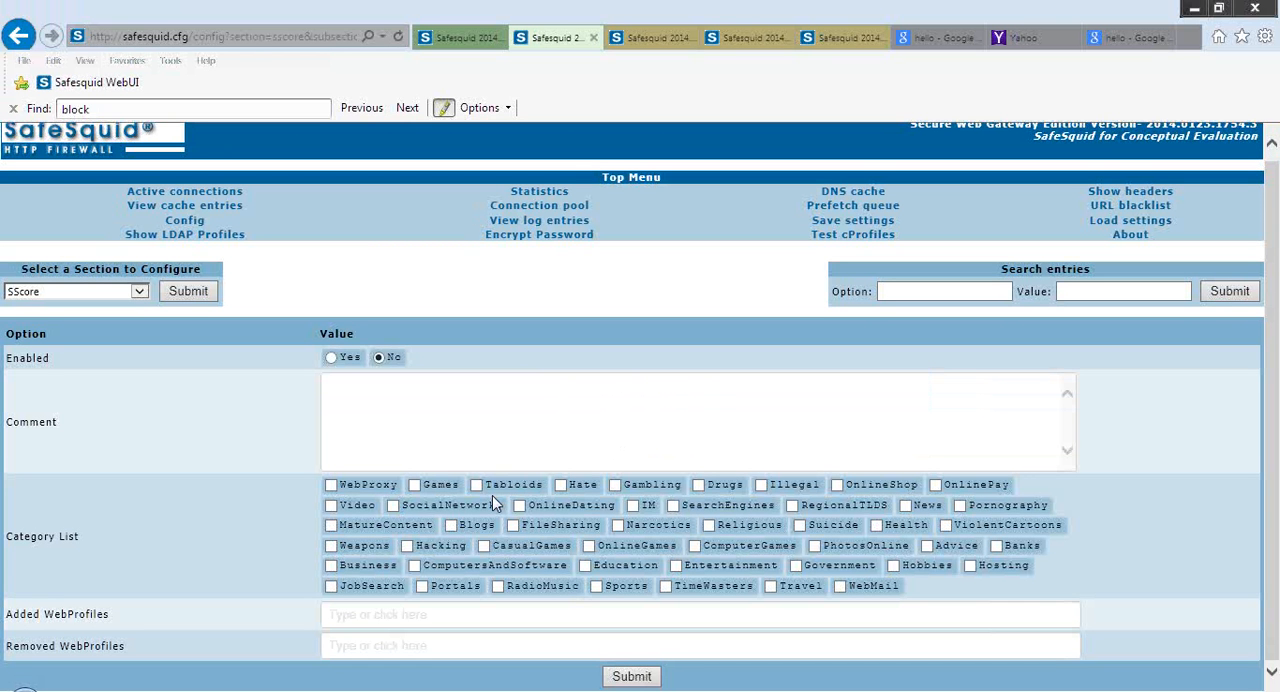
{"action": "mouse_move", "coordinate": [372, 479]}
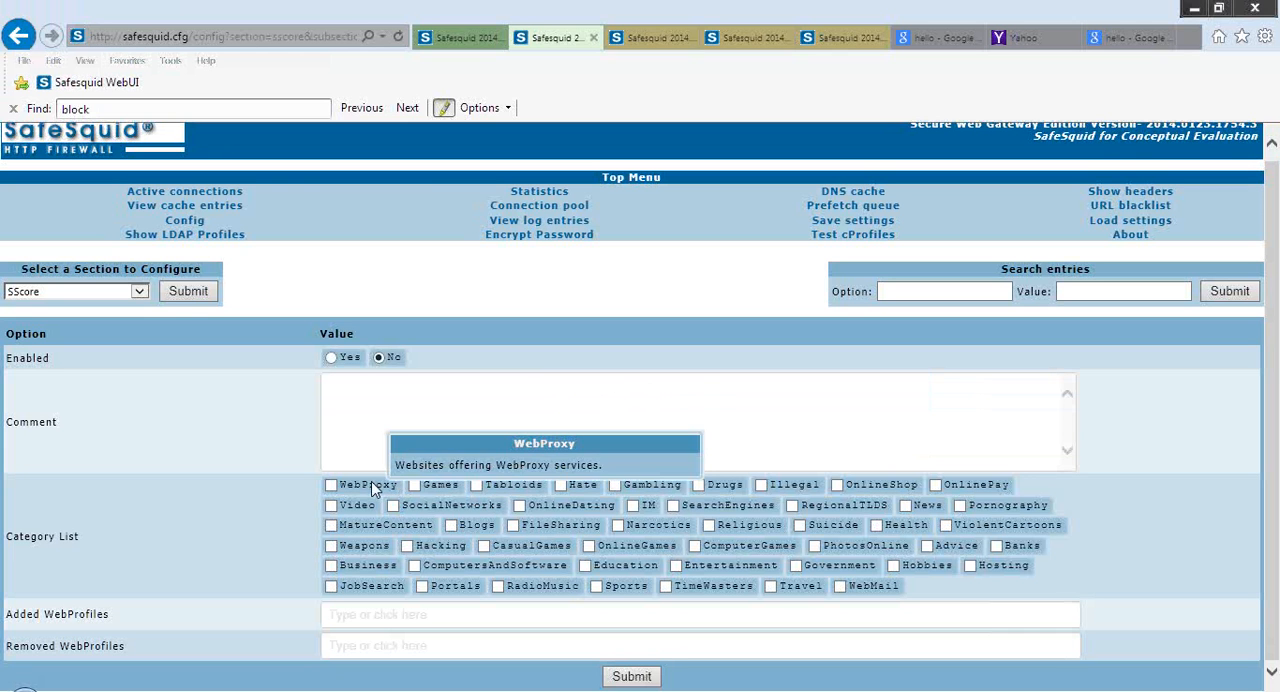
{"action": "mouse_move", "coordinate": [525, 543]}
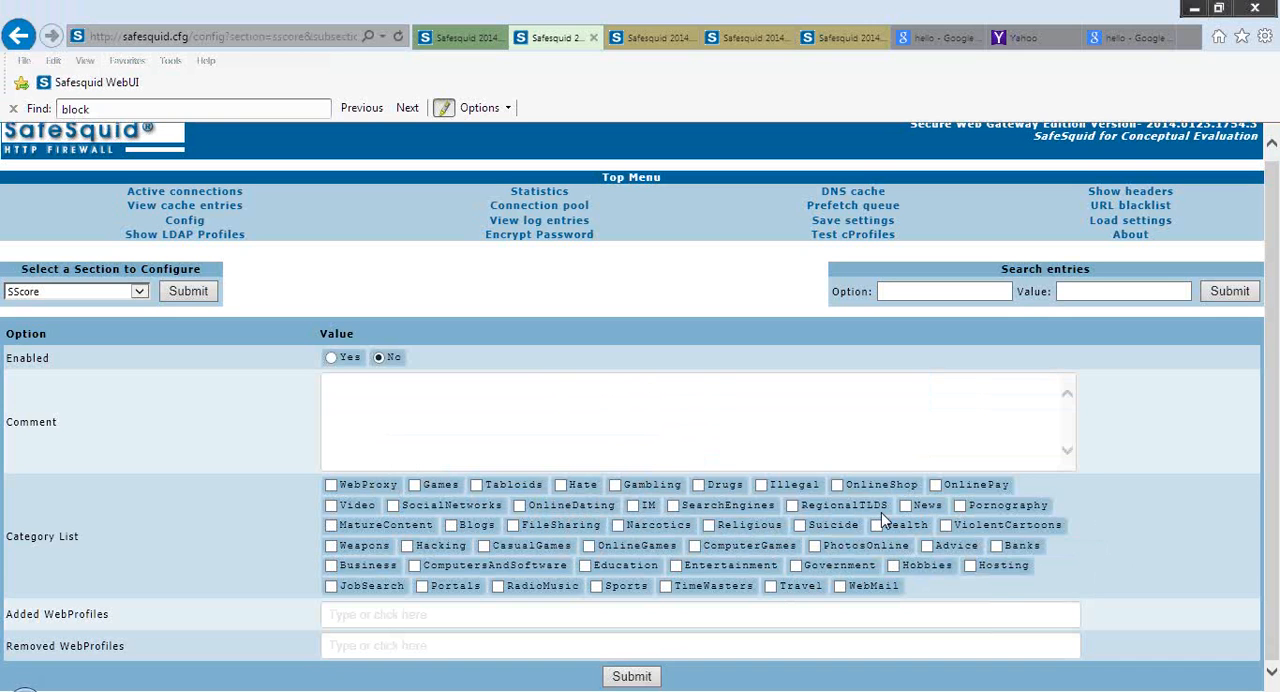
Submit an SScore entry with the ComputersAndSoftware, JobSearch and Portals categories and SomeWebProfile as its Added WebProfiles value
{"action": "left_click", "coordinate": [331, 586]}
{"action": "left_click", "coordinate": [422, 586]}
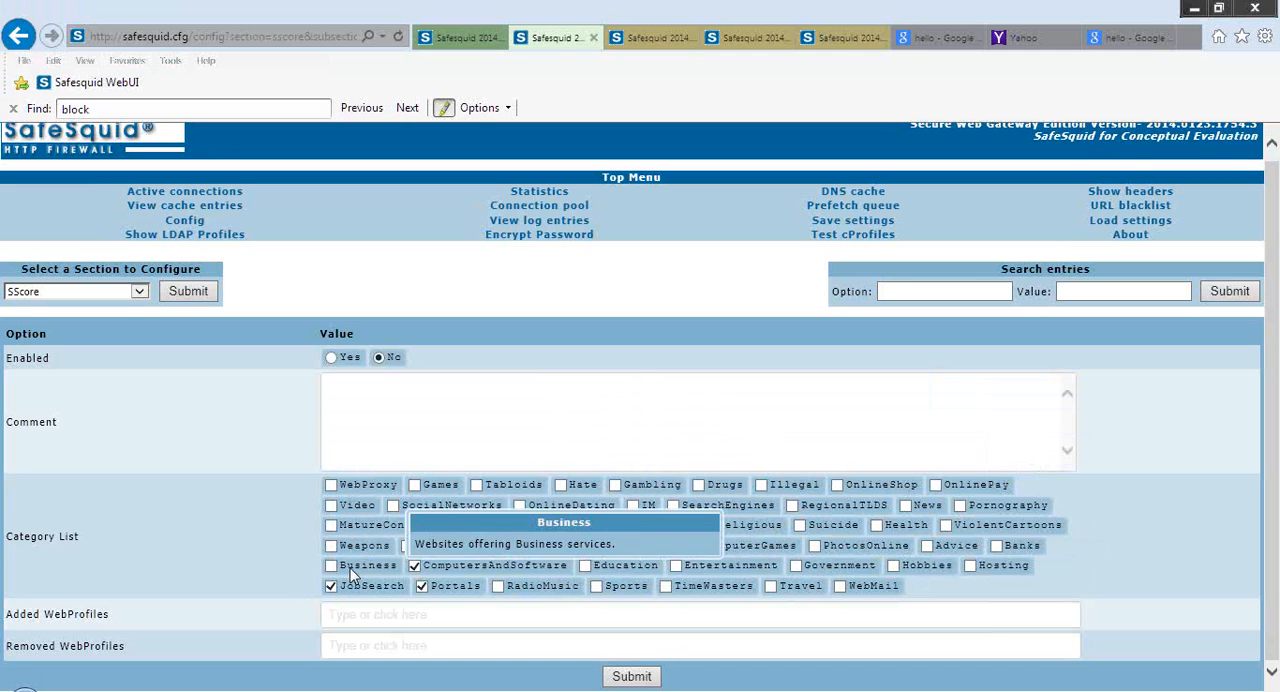
{"action": "left_click", "coordinate": [462, 616]}
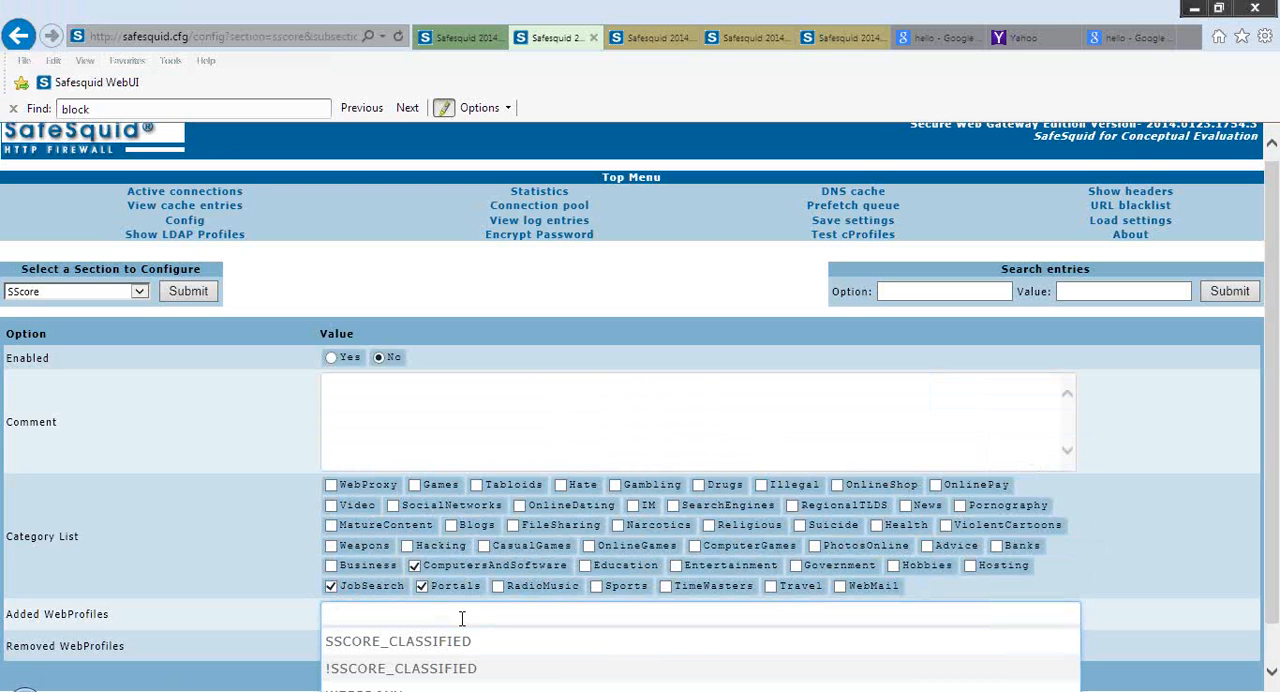
{"action": "type", "text": "SCme"}
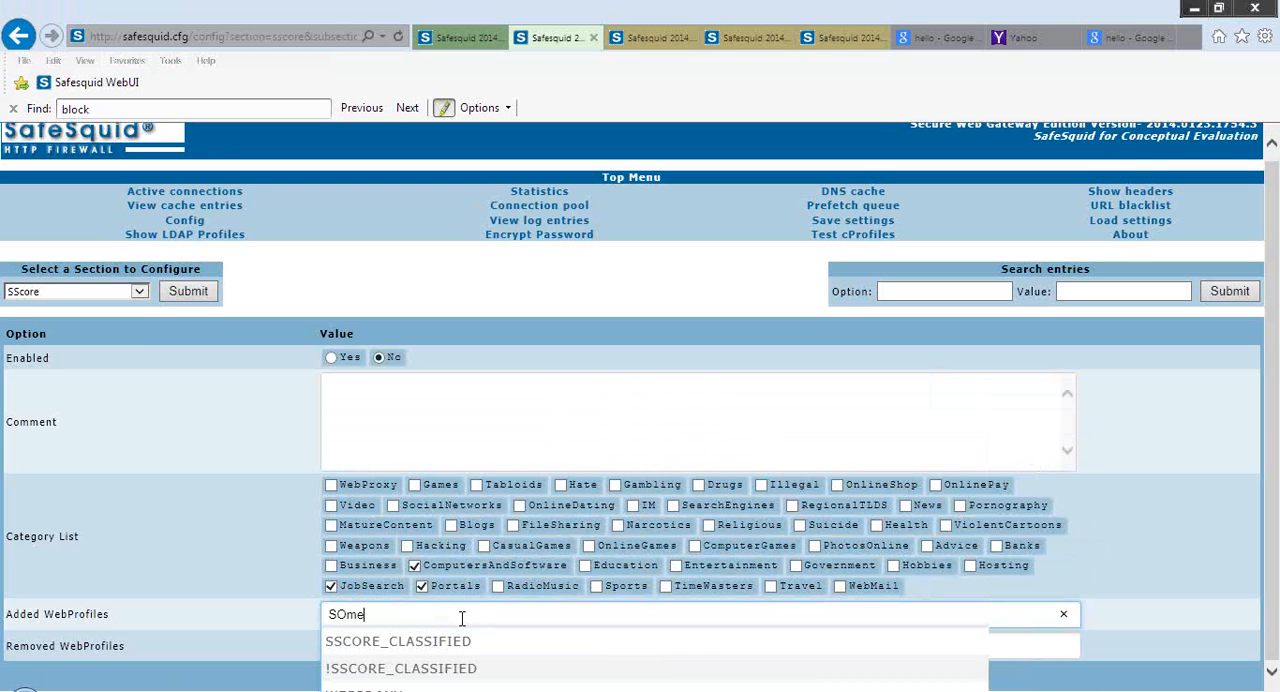
{"action": "key", "text": "BackSpace"}
{"action": "key", "text": "BackSpace"}
{"action": "key", "text": "BackSpace"}
{"action": "type", "text": "ome"}
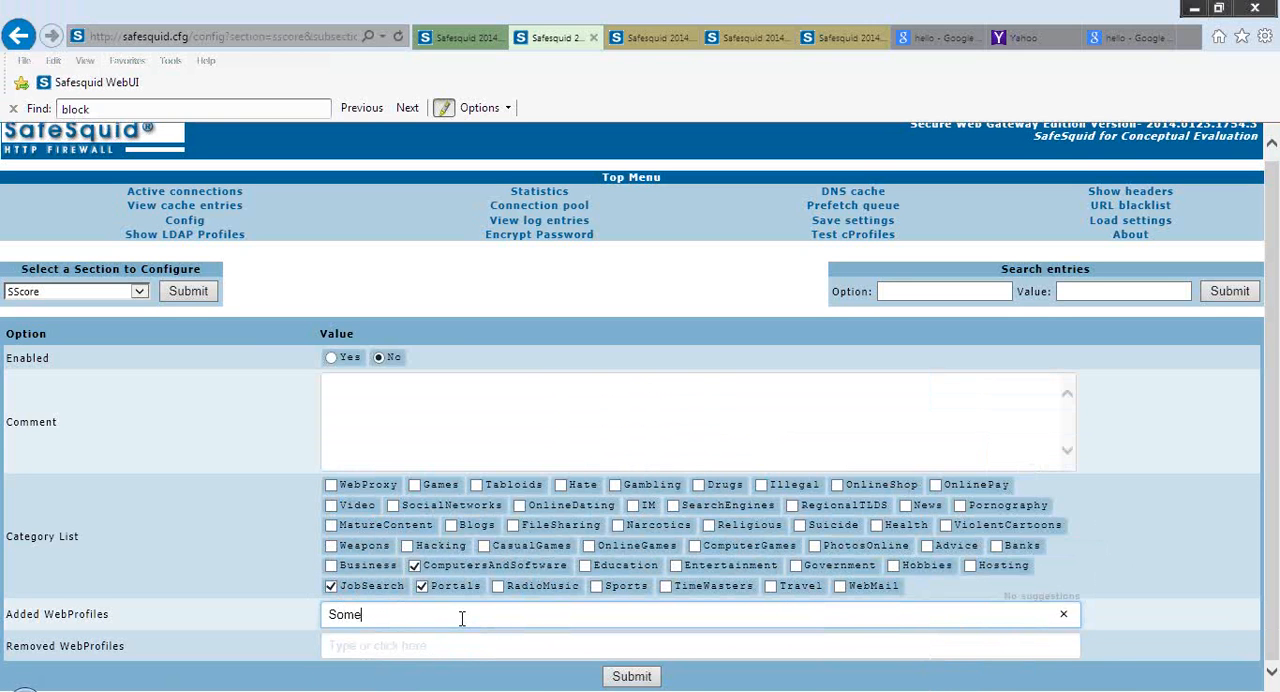
{"action": "type", "text": "WebProfile"}
{"action": "left_click", "coordinate": [621, 678]}
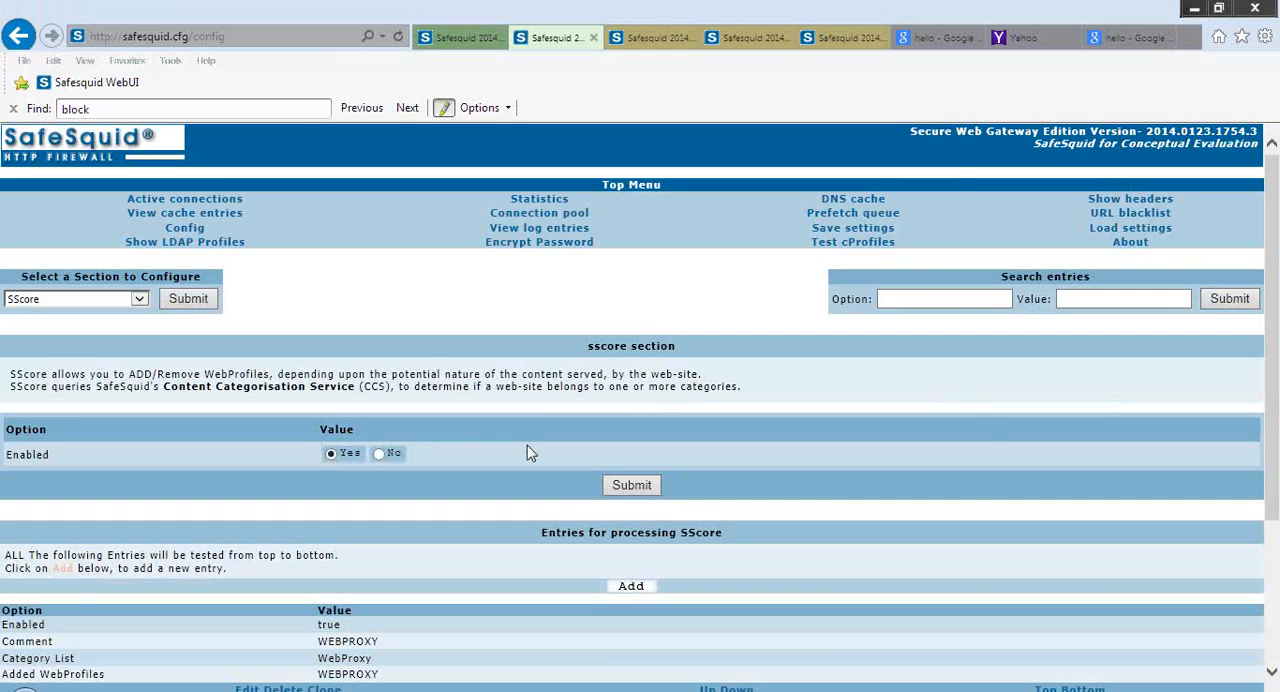
Check the newly submitted SScore entry and highlight its Added WebProfiles value
{"action": "scroll", "coordinate": [527, 446], "scroll_direction": "down", "scroll_amount": 3}
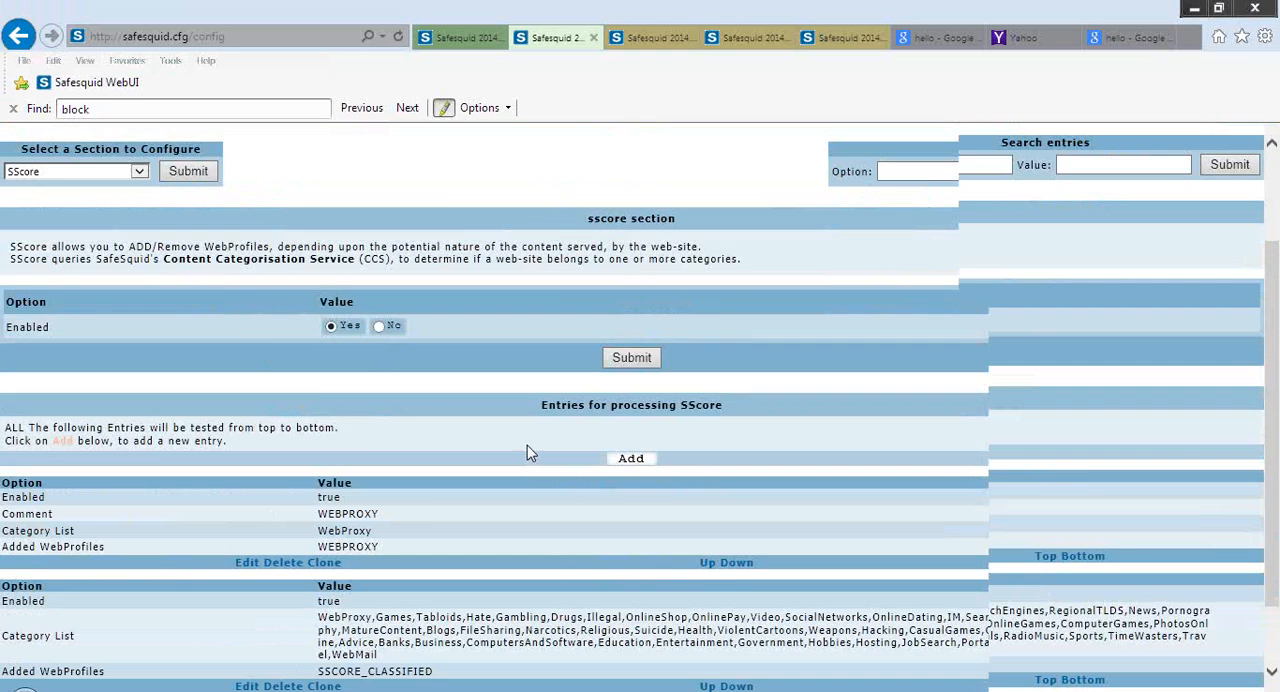
{"action": "scroll", "coordinate": [527, 445], "scroll_direction": "down", "scroll_amount": 2}
{"action": "double_click", "coordinate": [390, 670]}
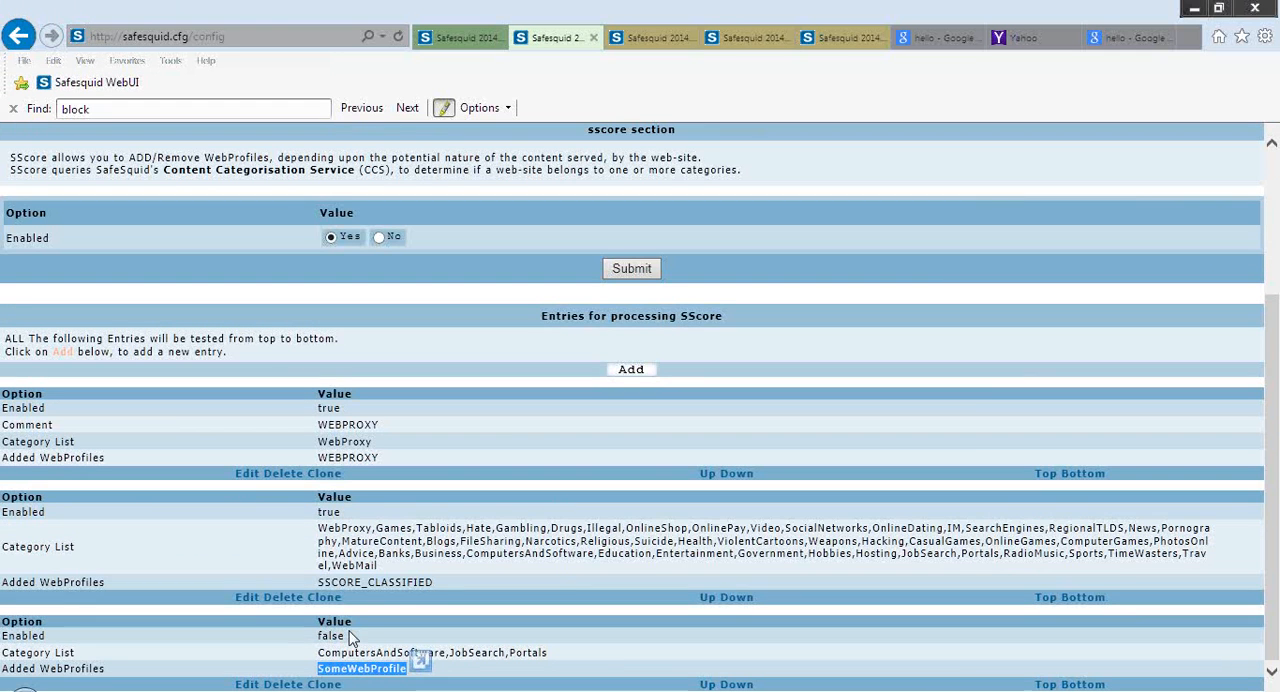
Switch to the open Request Profiles page and load the Profiles section in its place
{"action": "left_click", "coordinate": [470, 45]}
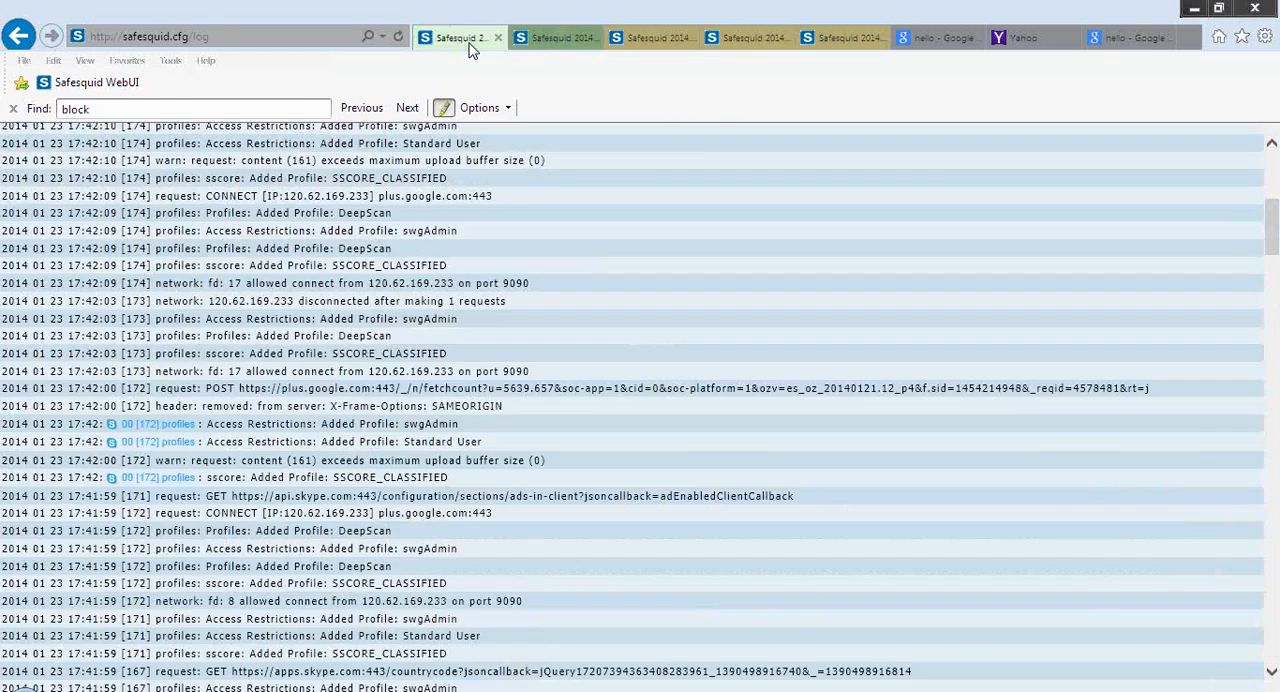
{"action": "left_click", "coordinate": [563, 40]}
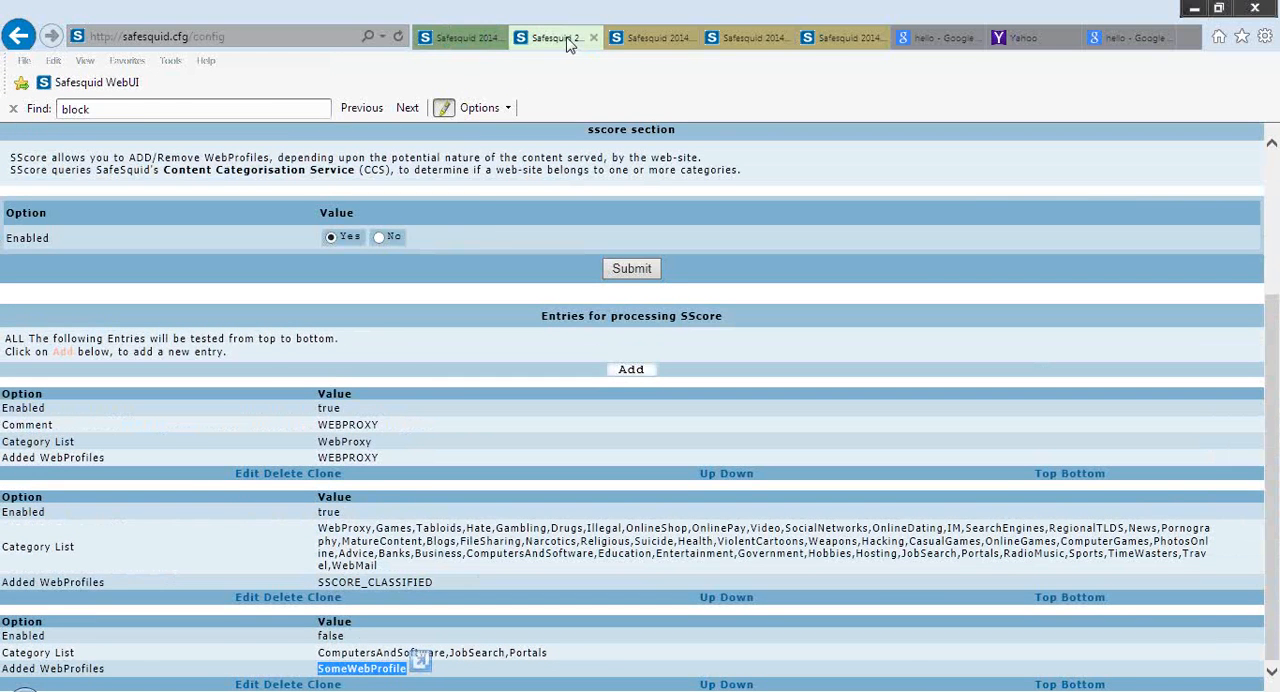
{"action": "left_click", "coordinate": [648, 40]}
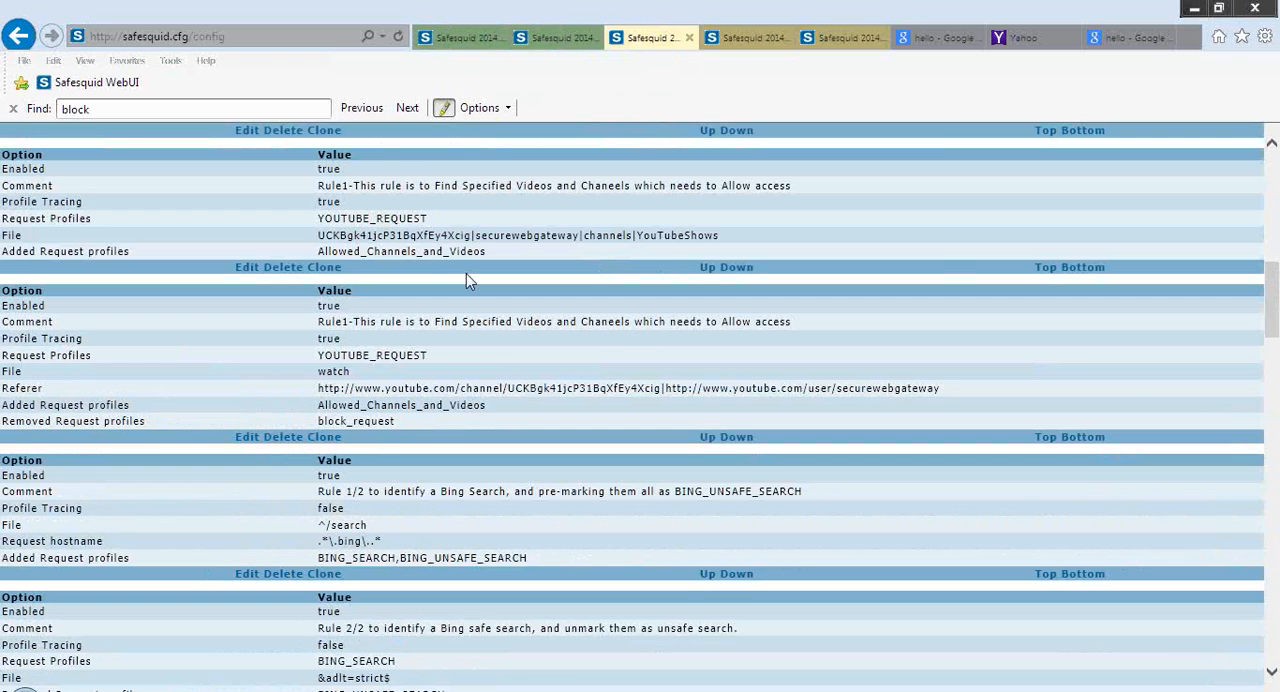
{"action": "scroll", "coordinate": [466, 275], "scroll_direction": "up", "scroll_amount": 2}
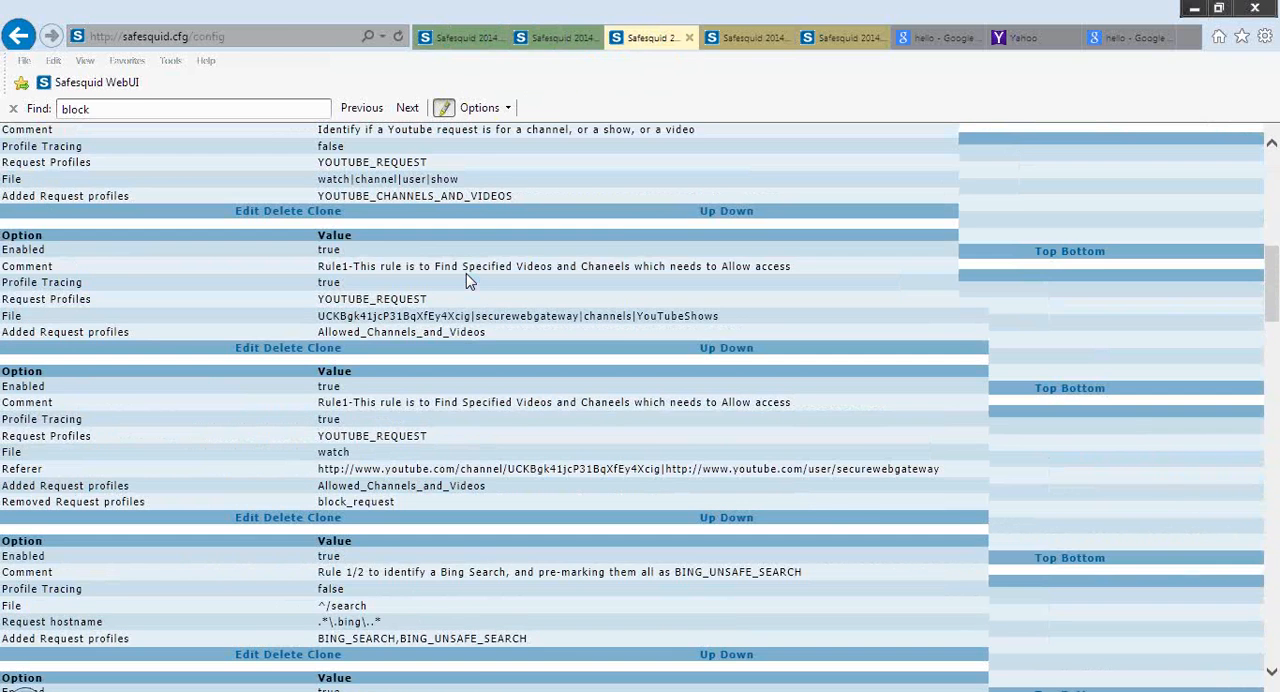
{"action": "scroll", "coordinate": [466, 275], "scroll_direction": "up", "scroll_amount": 10}
{"action": "left_click", "coordinate": [137, 299]}
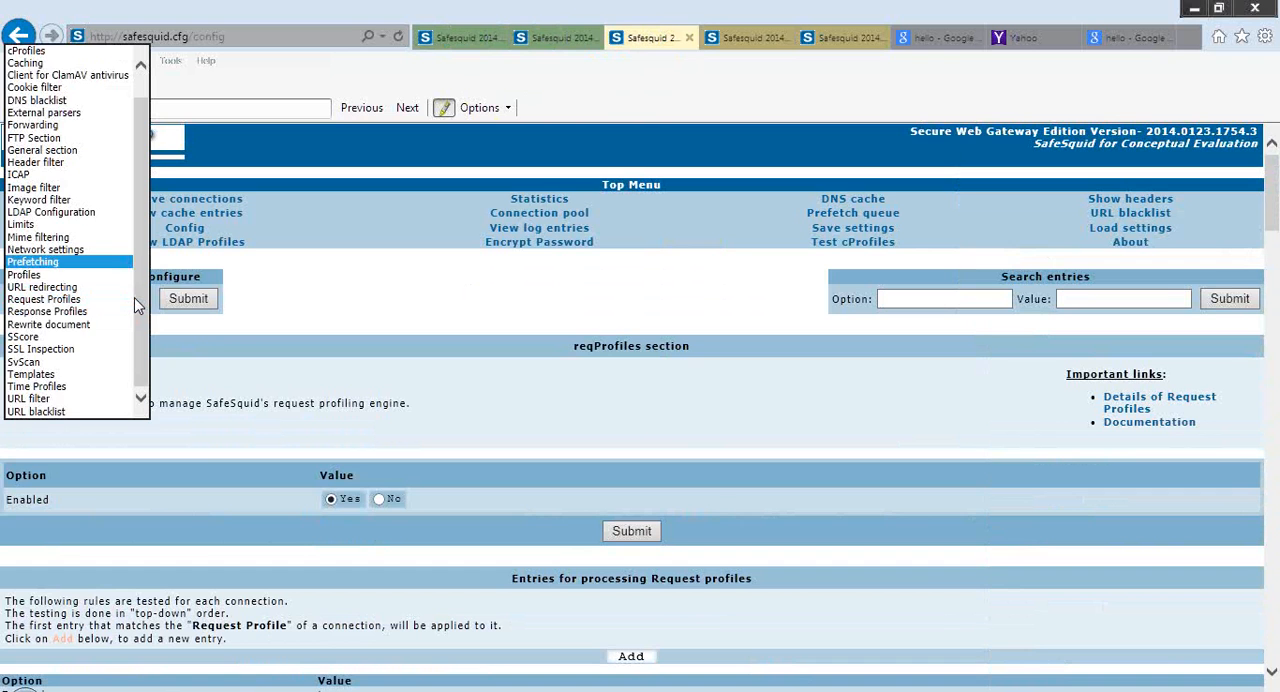
{"action": "key", "text": "p"}
{"action": "key", "text": "Return"}
{"action": "key", "text": "Return"}
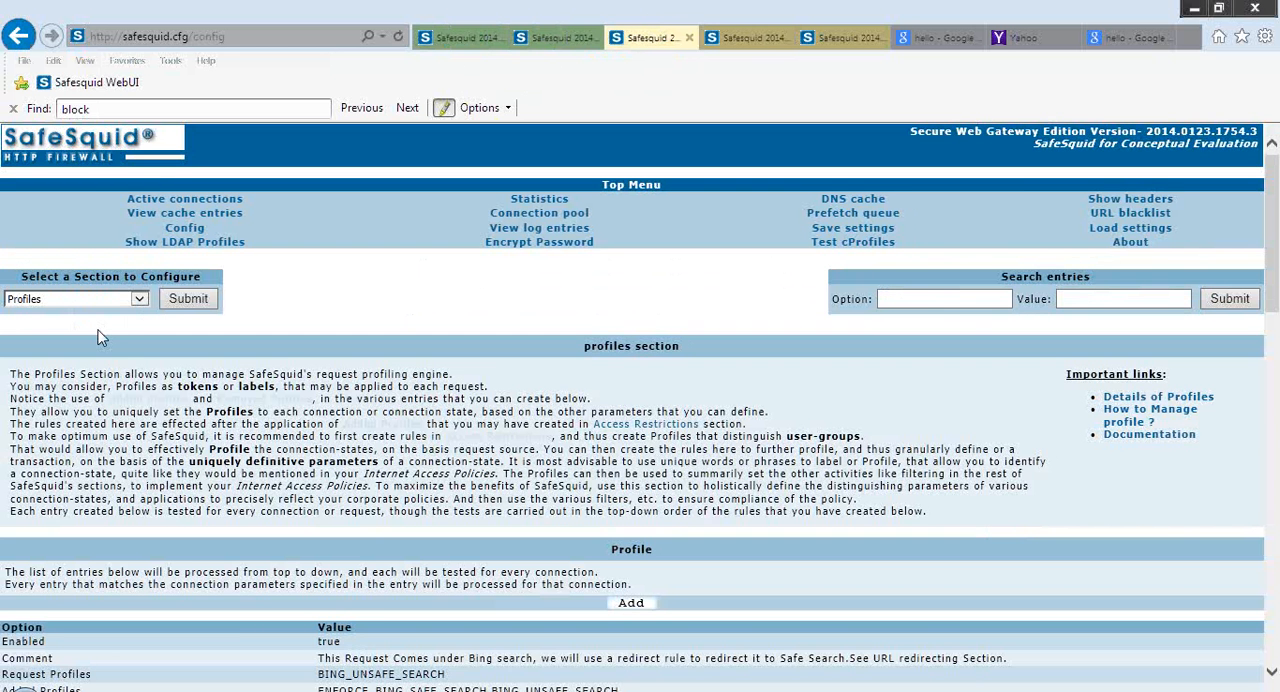
Start a new Profiles entry and set its WebProfiles field to SomeWebProfile
{"action": "scroll", "coordinate": [99, 334], "scroll_direction": "down", "scroll_amount": 1}
{"action": "scroll", "coordinate": [99, 330], "scroll_direction": "down", "scroll_amount": 3}
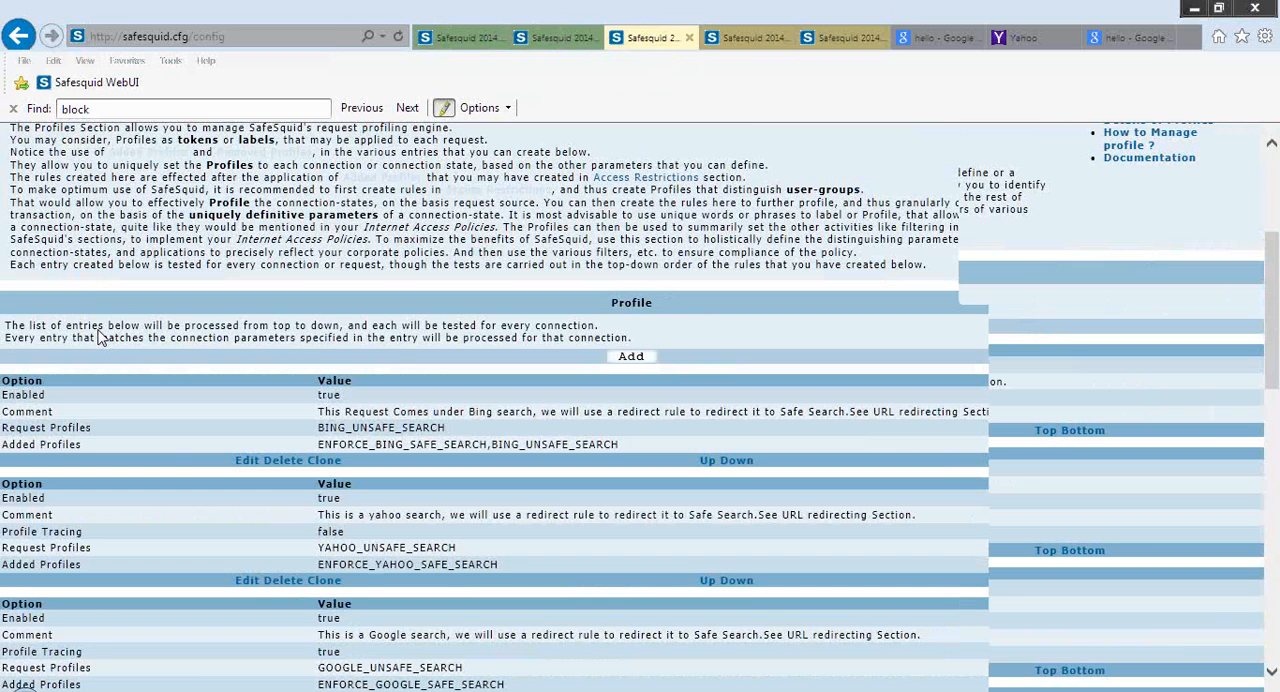
{"action": "scroll", "coordinate": [99, 337], "scroll_direction": "down", "scroll_amount": 2}
{"action": "left_click", "coordinate": [723, 256]}
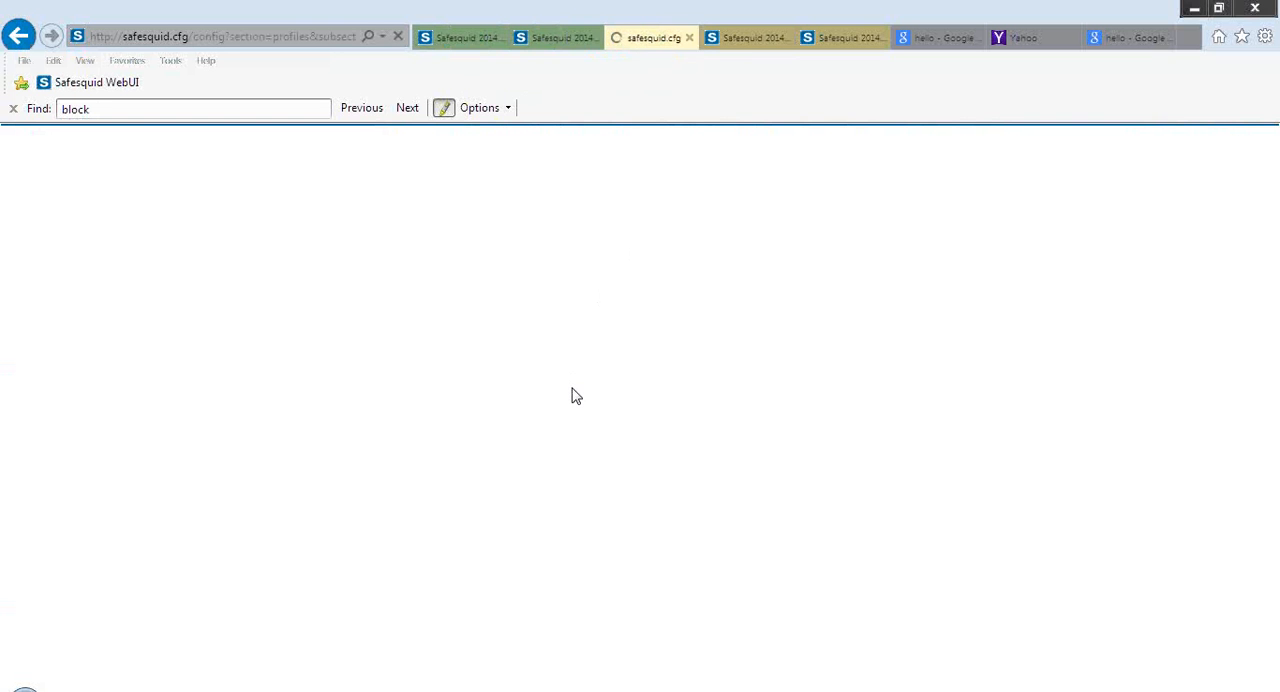
{"action": "scroll", "coordinate": [573, 388], "scroll_direction": "down", "scroll_amount": 2}
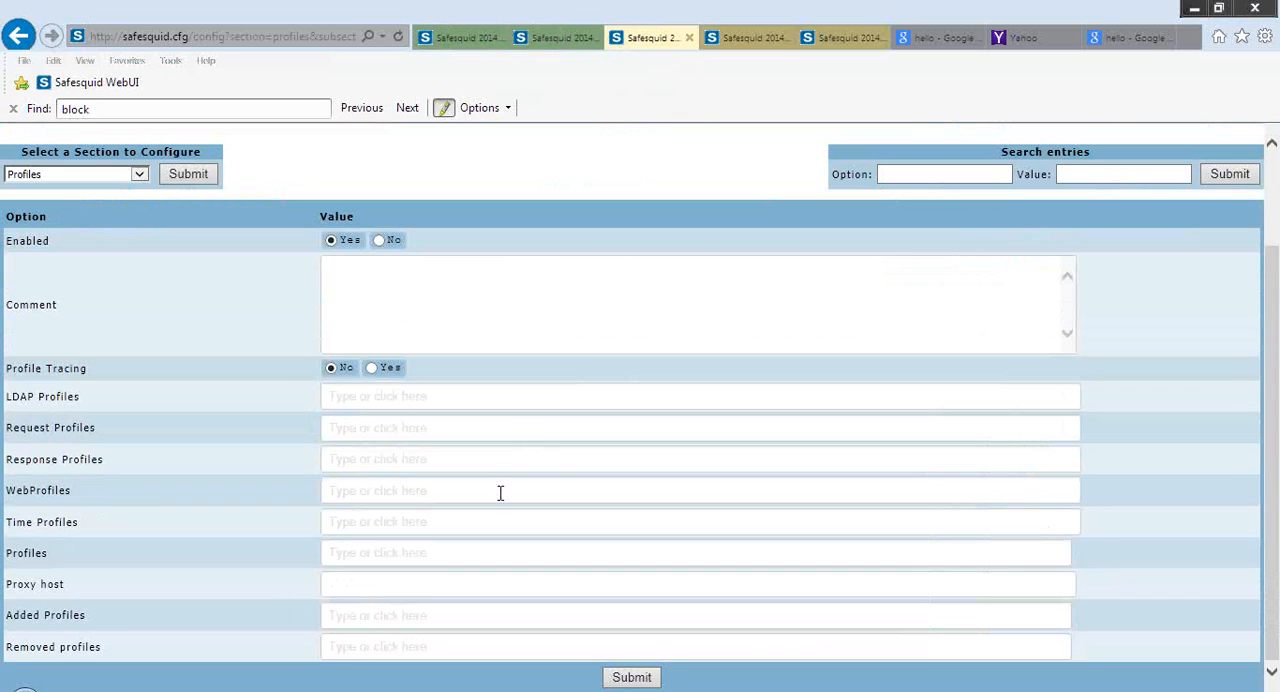
{"action": "left_click", "coordinate": [500, 491]}
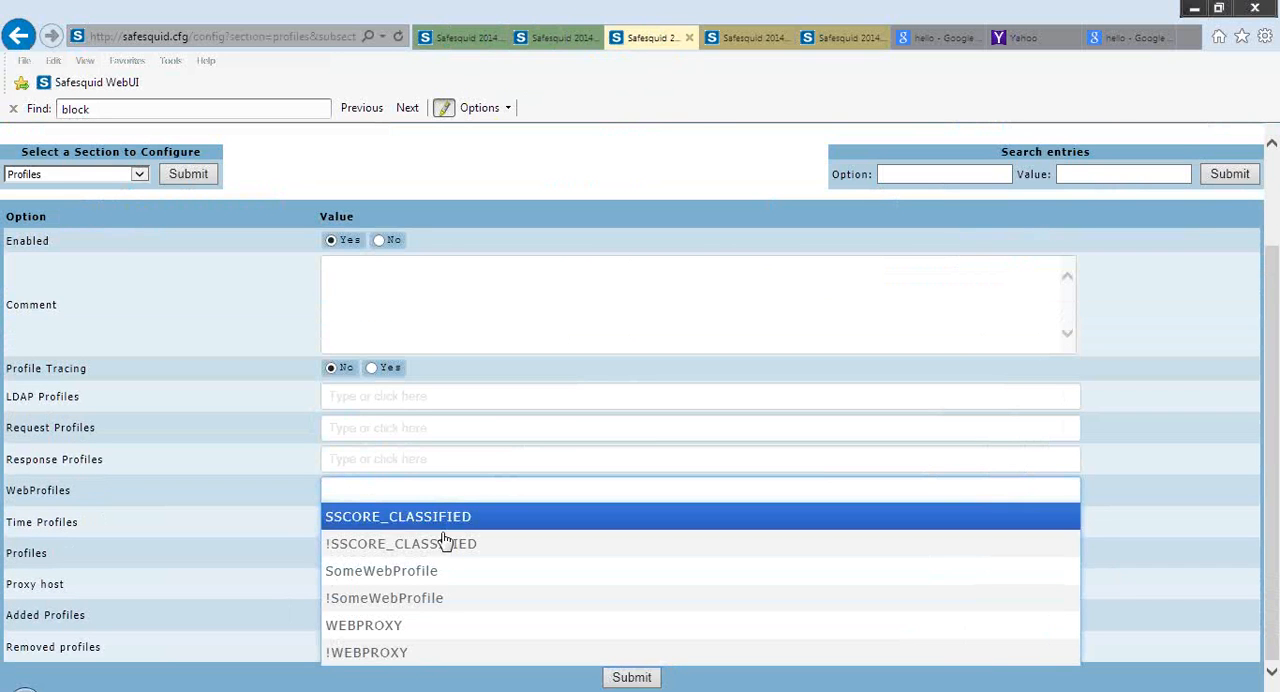
{"action": "left_click", "coordinate": [421, 574]}
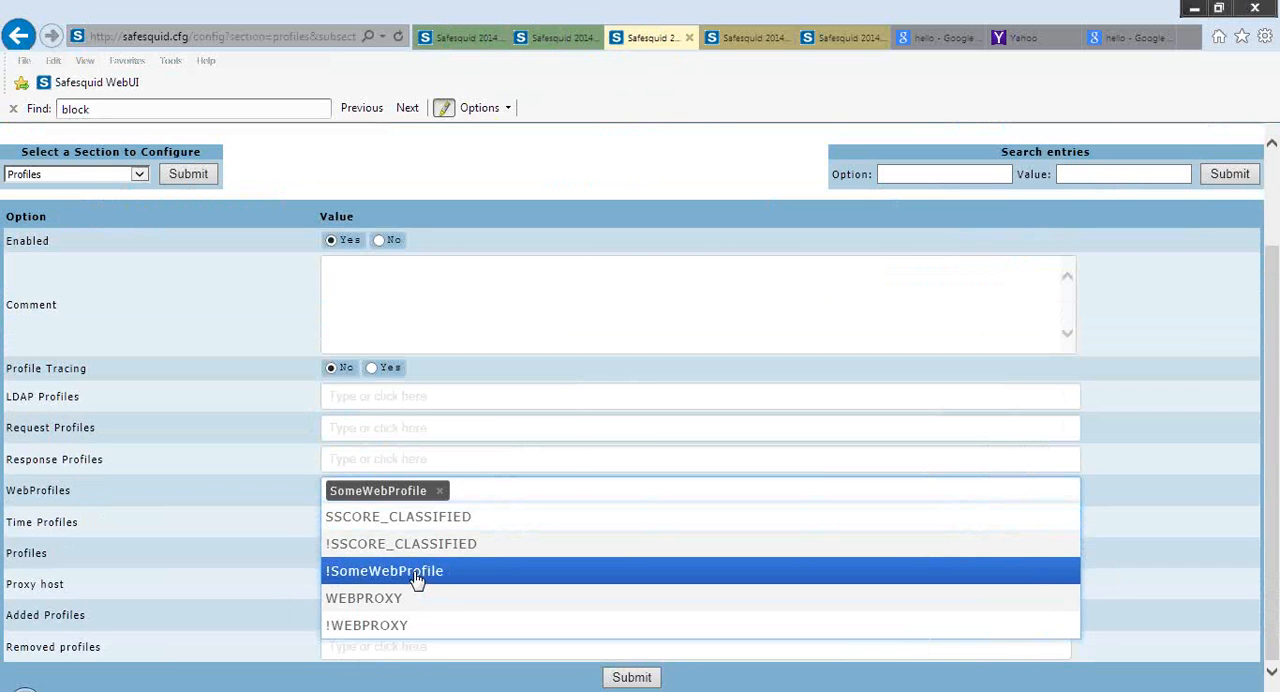
{"action": "left_click", "coordinate": [228, 546]}
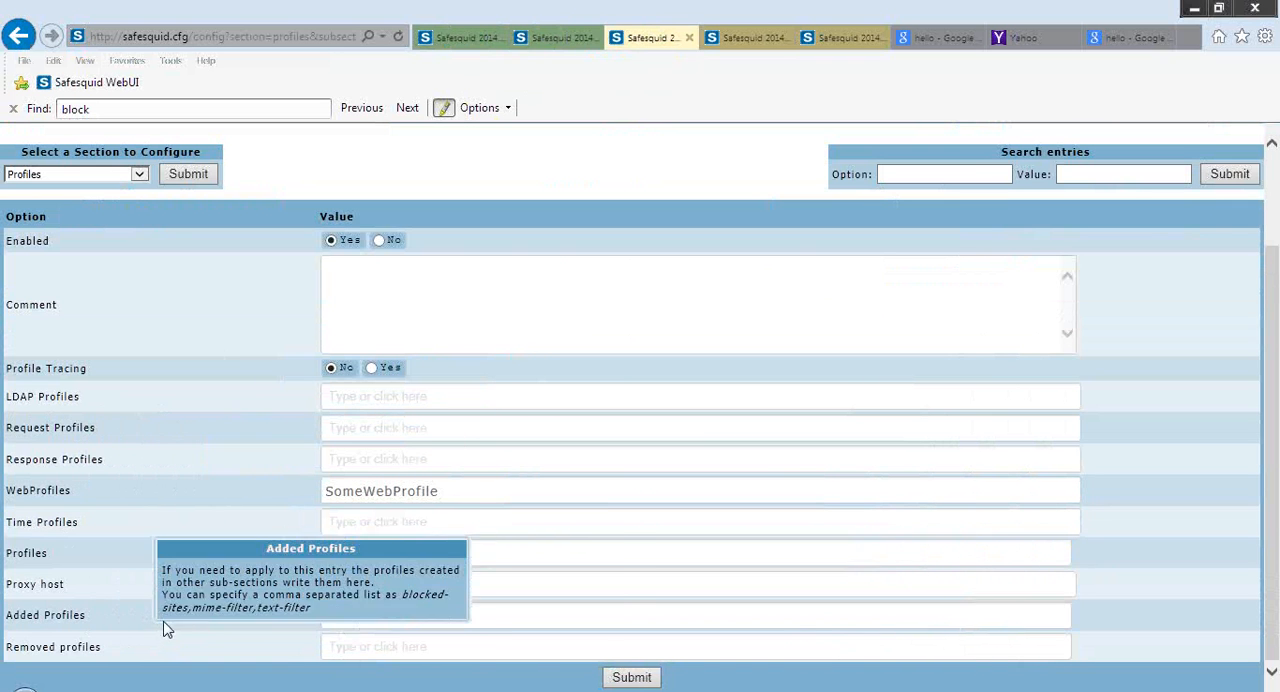
Enter oneNew as an added profile in the new Profiles entry
{"action": "left_click", "coordinate": [402, 615]}
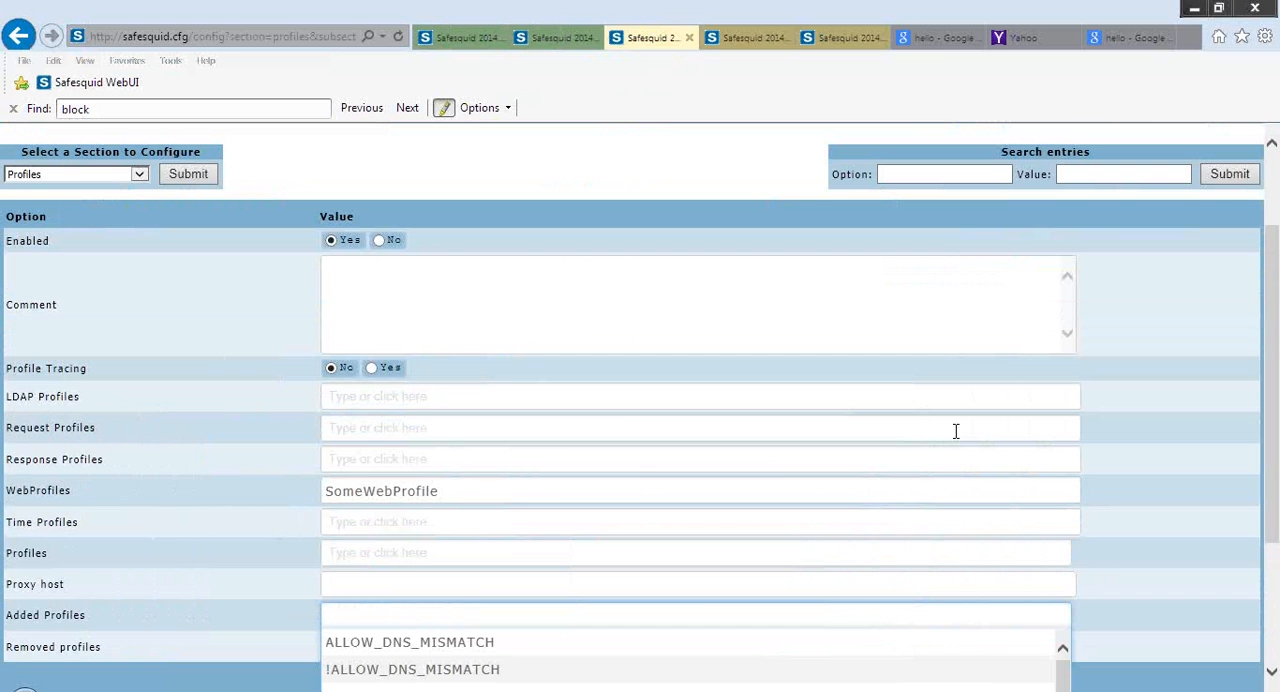
{"action": "left_click", "coordinate": [257, 555]}
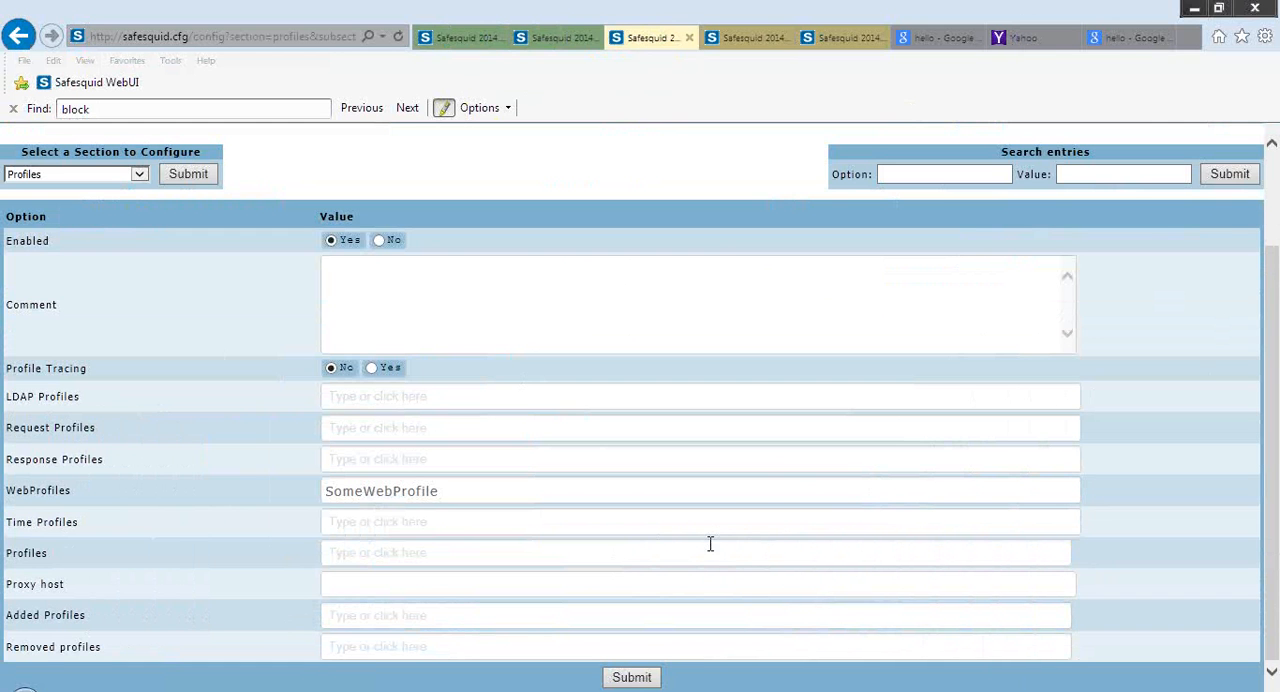
{"action": "left_click", "coordinate": [667, 612]}
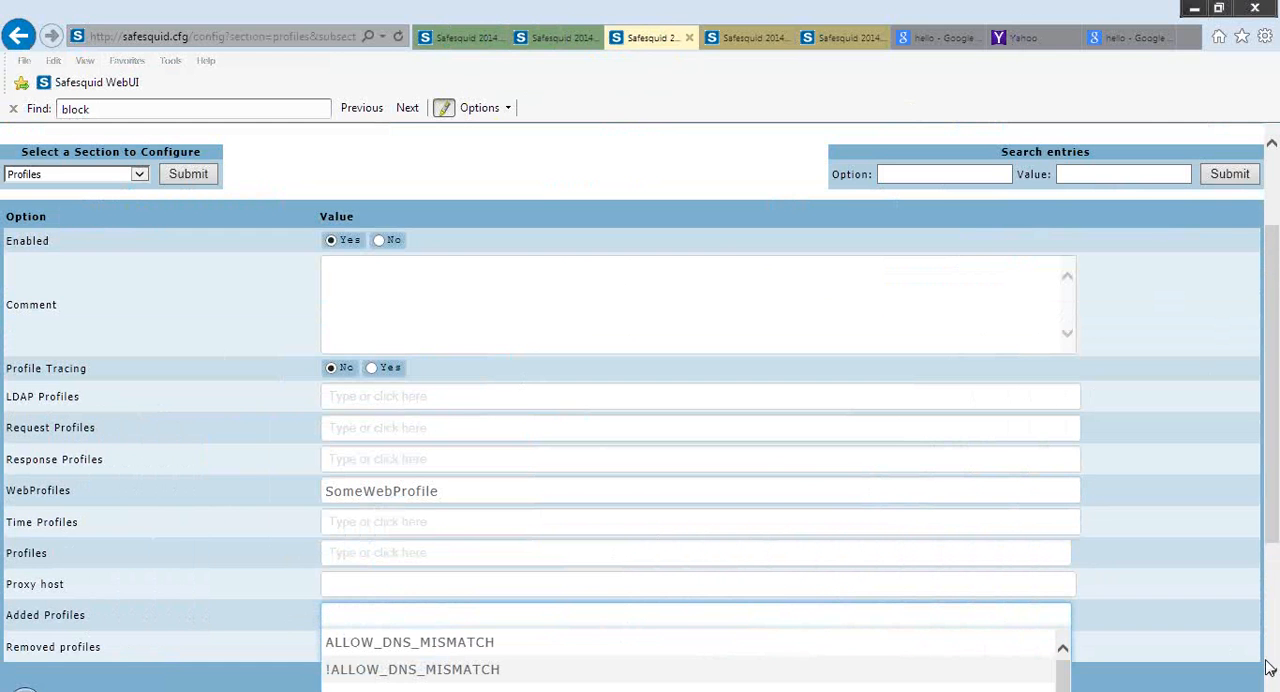
{"action": "scroll", "coordinate": [1268, 668], "scroll_direction": "down", "scroll_amount": 3}
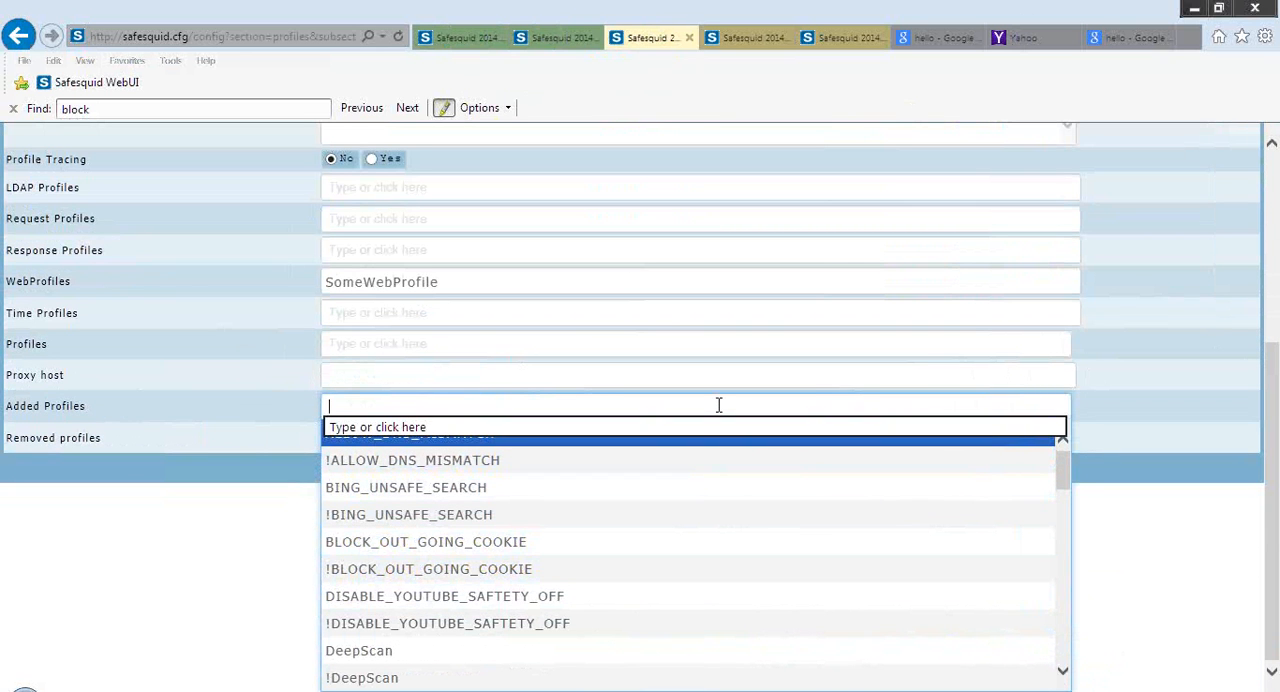
{"action": "type", "text": "one"}
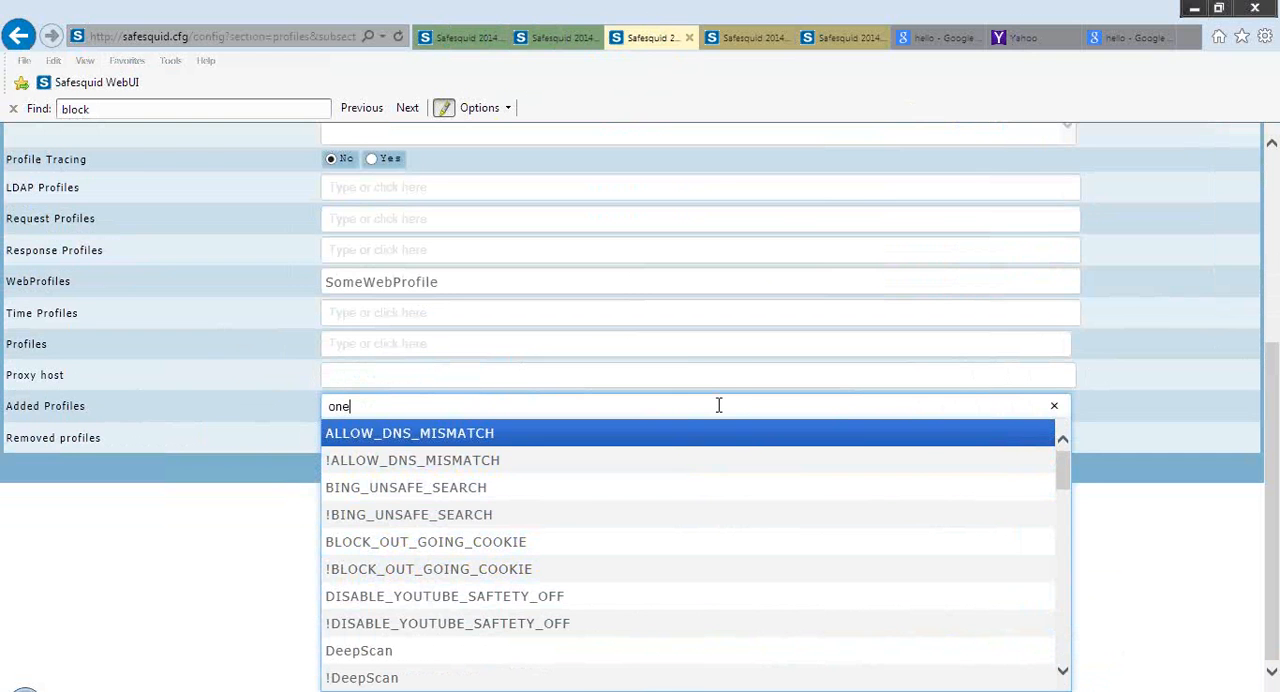
{"action": "type", "text": "New"}
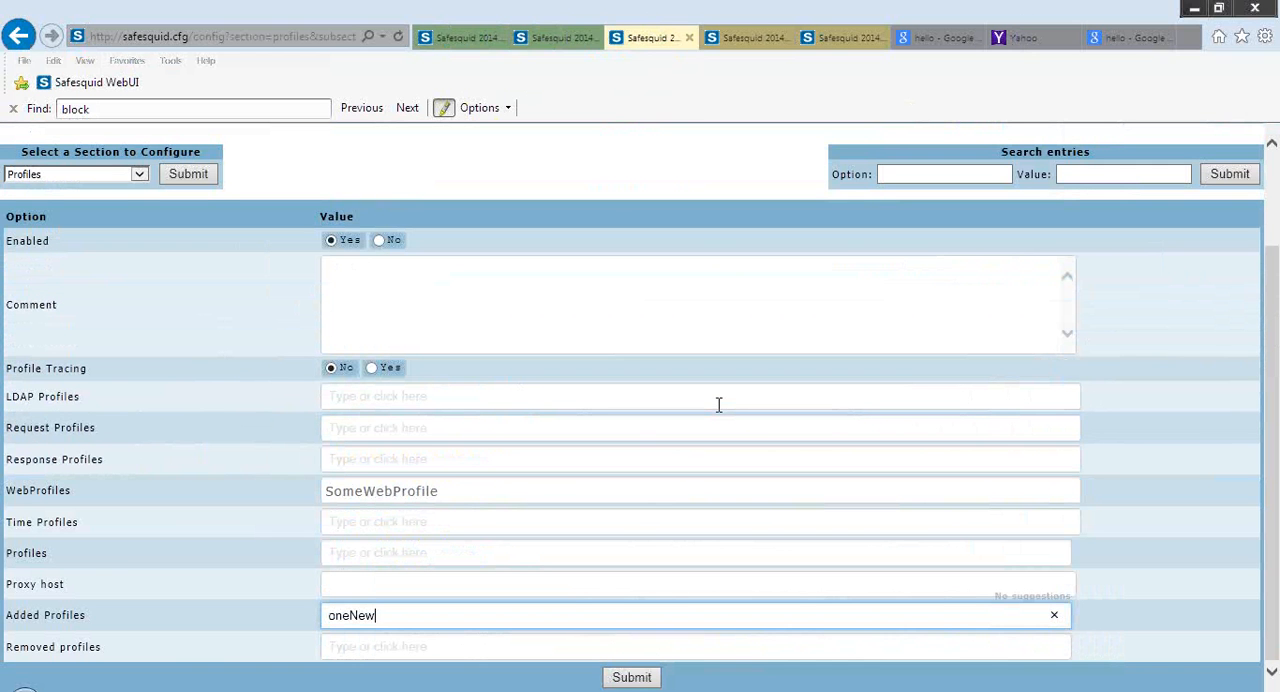
{"action": "left_click", "coordinate": [1266, 41]}
{"action": "left_click", "coordinate": [1056, 682]}
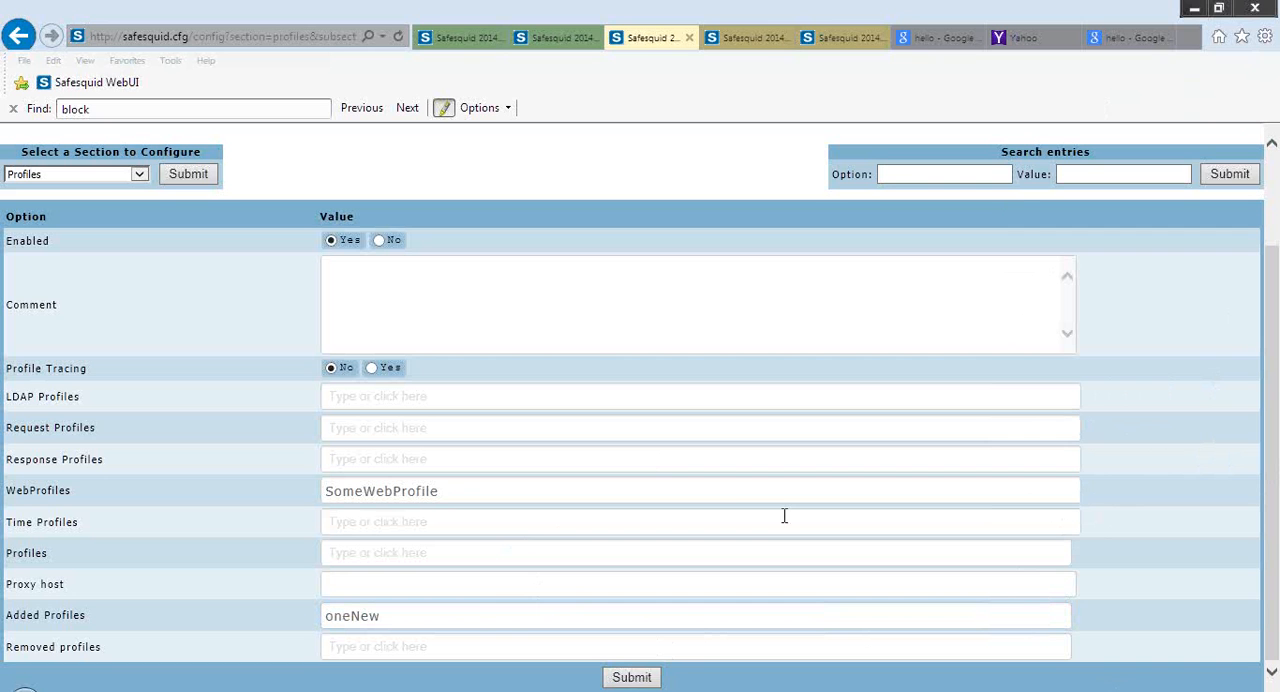
Append BING_UNSAFE_SEARCH, BLOCK_OUT_GOING_COOKIE and !ALLOW_DNS_MISMATCH to the entry's Added Profiles
{"action": "left_click", "coordinate": [507, 614]}
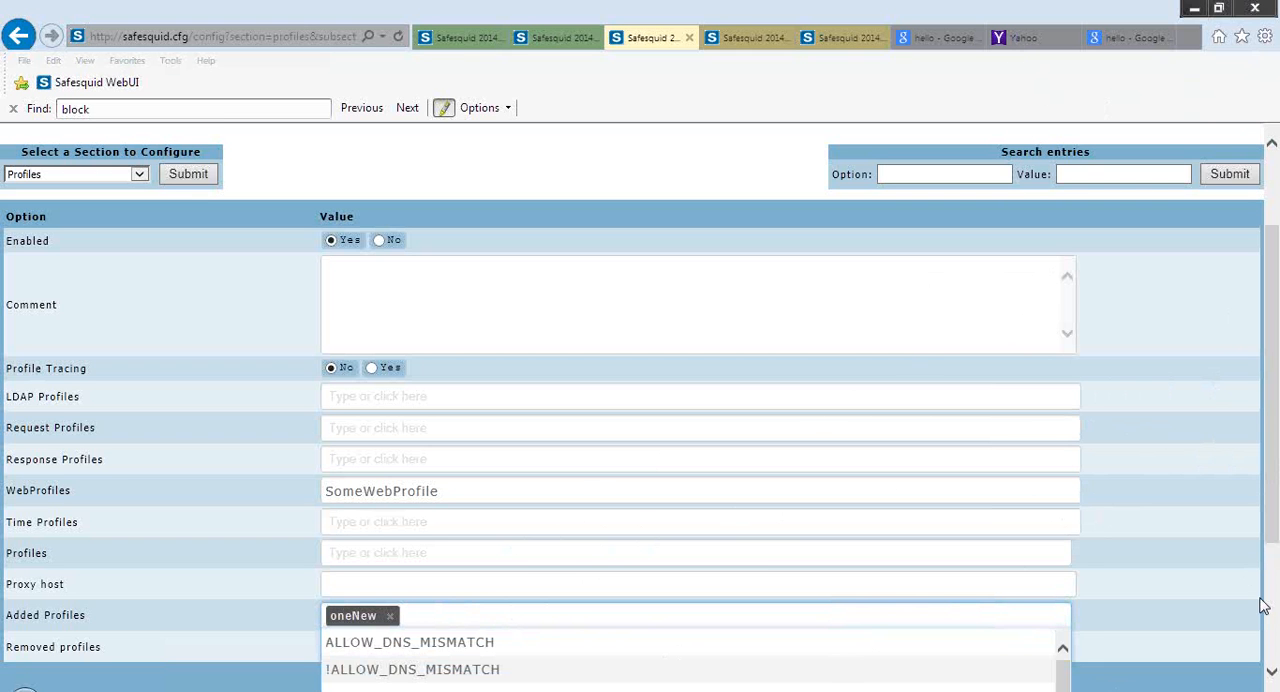
{"action": "scroll", "coordinate": [1276, 635], "scroll_direction": "down", "scroll_amount": 3}
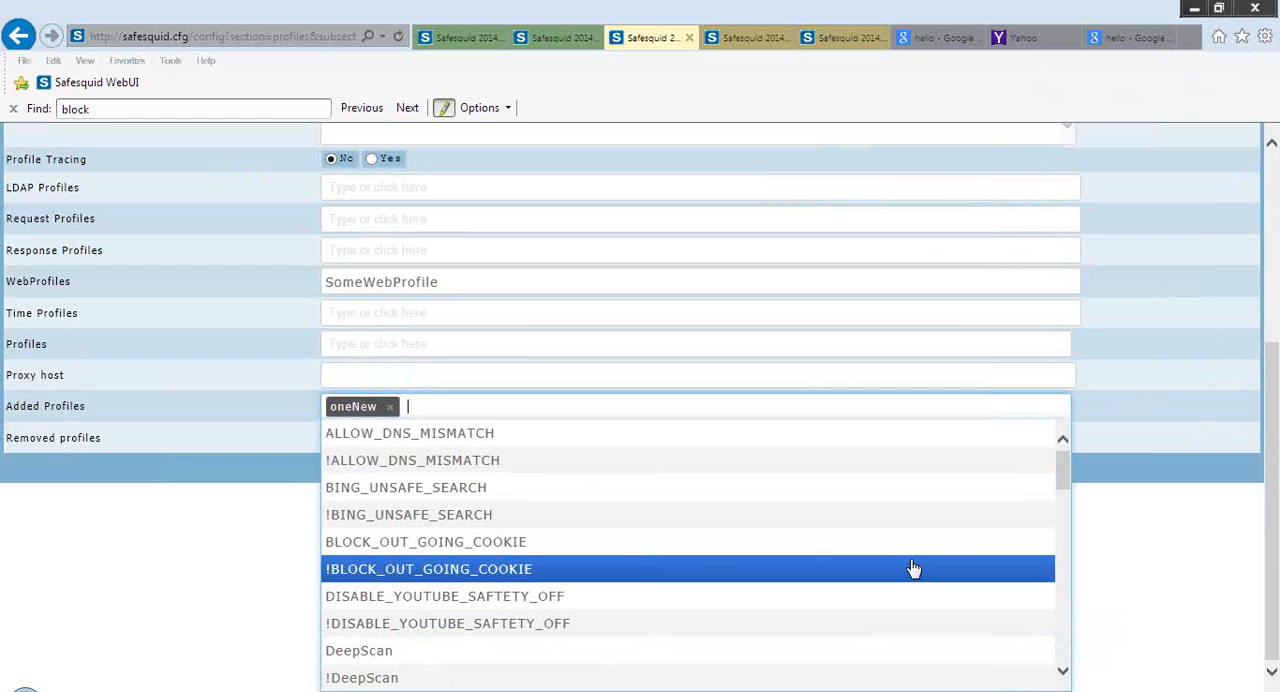
{"action": "left_click", "coordinate": [774, 490]}
{"action": "left_click", "coordinate": [659, 522]}
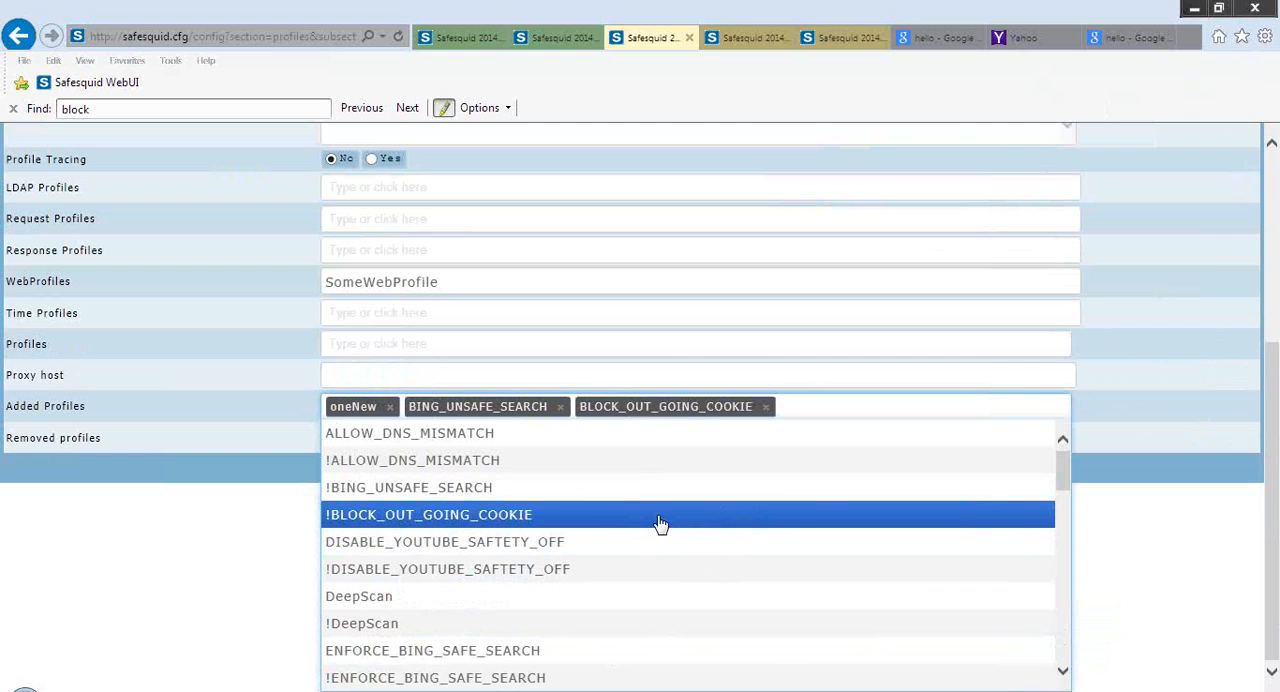
{"action": "left_click", "coordinate": [733, 463]}
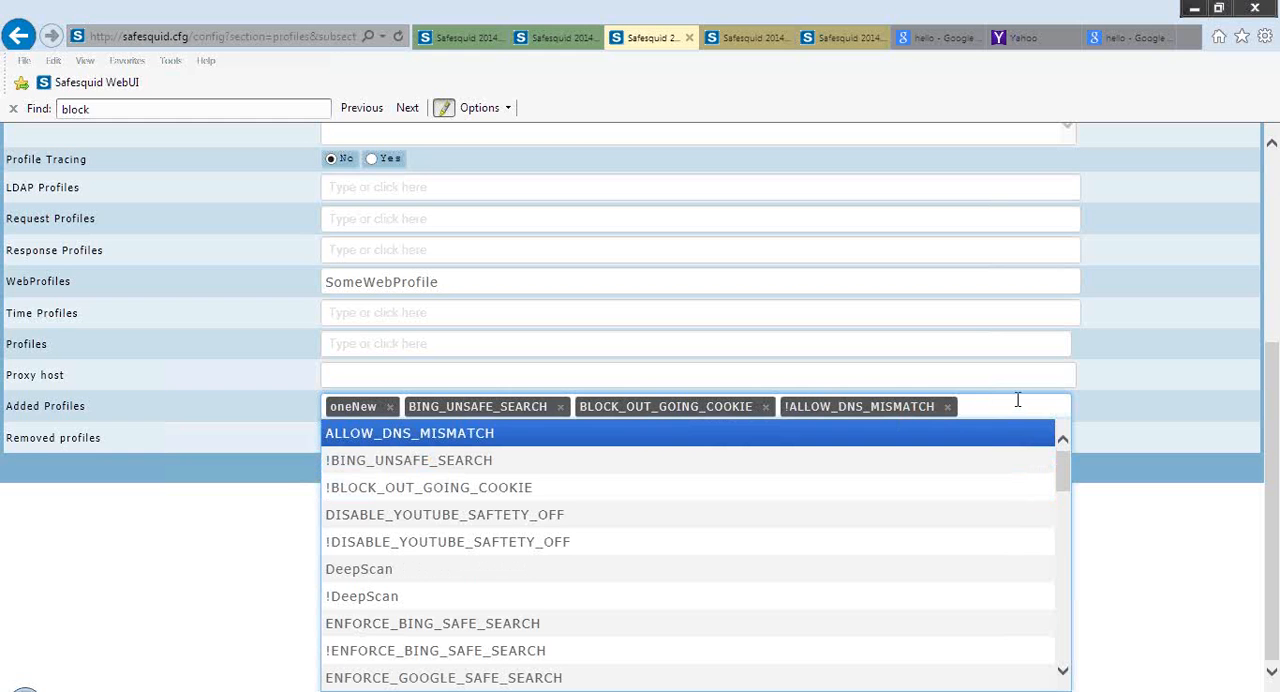
{"action": "left_click", "coordinate": [1160, 426]}
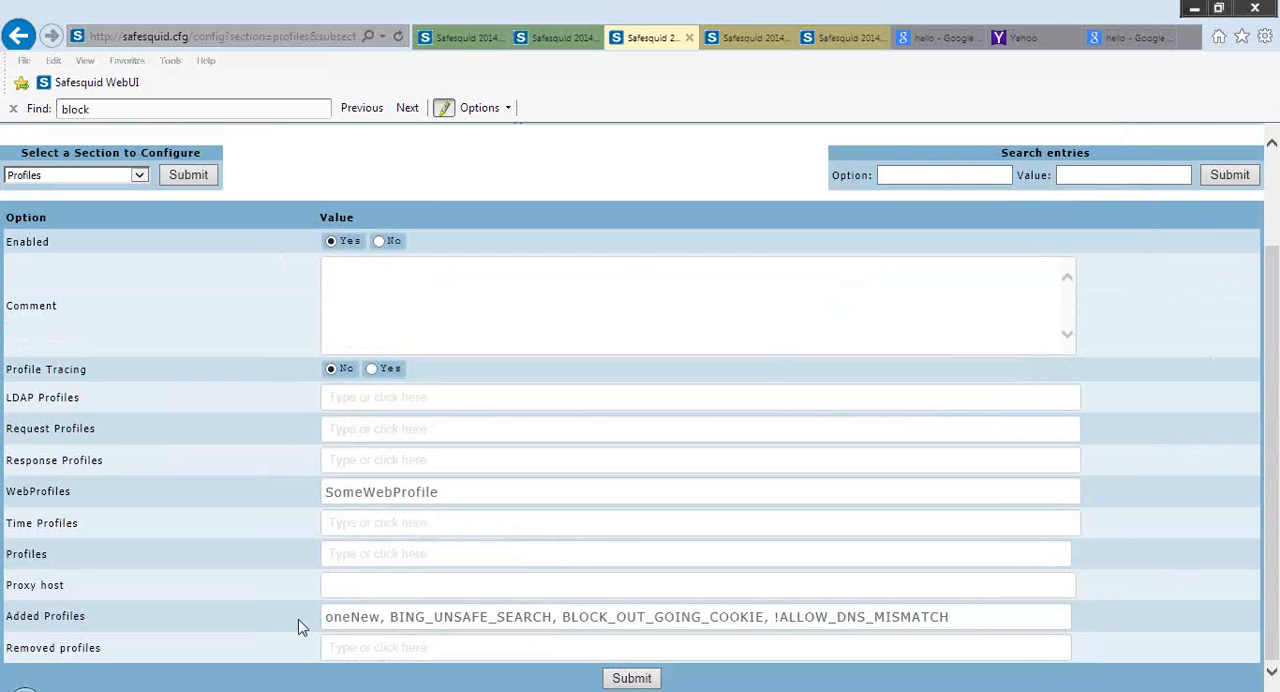
Review the Added Profiles values and read the field's help text
{"action": "mouse_move", "coordinate": [255, 625]}
{"action": "left_click", "coordinate": [355, 620]}
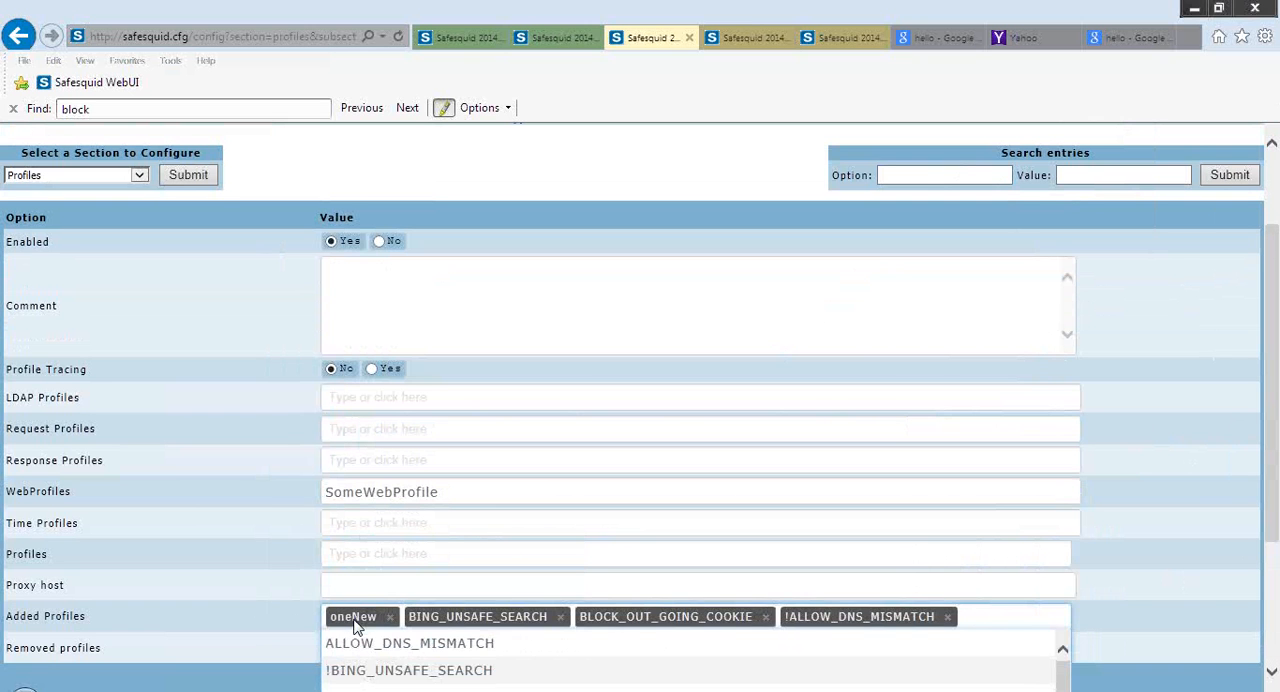
{"action": "left_click", "coordinate": [226, 622]}
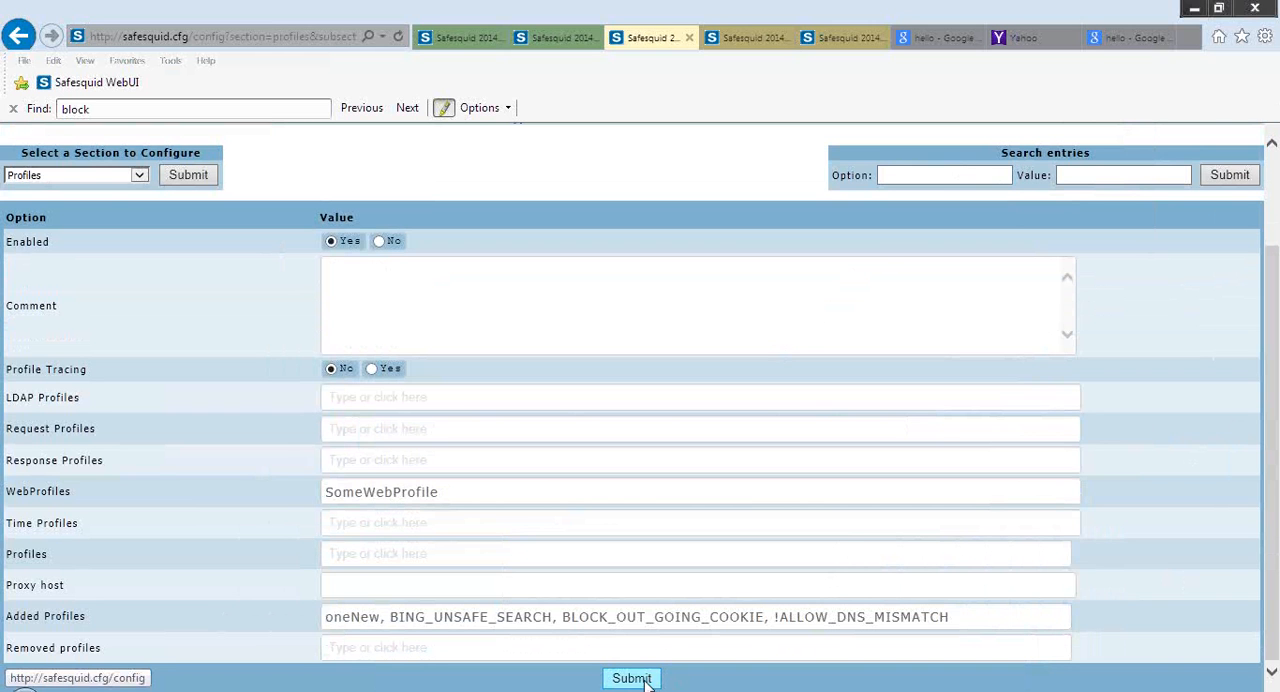
Leave the unsaved Profiles entry by reloading its section, and open the URL filter section in the tab showing SScore
{"action": "left_click", "coordinate": [210, 177]}
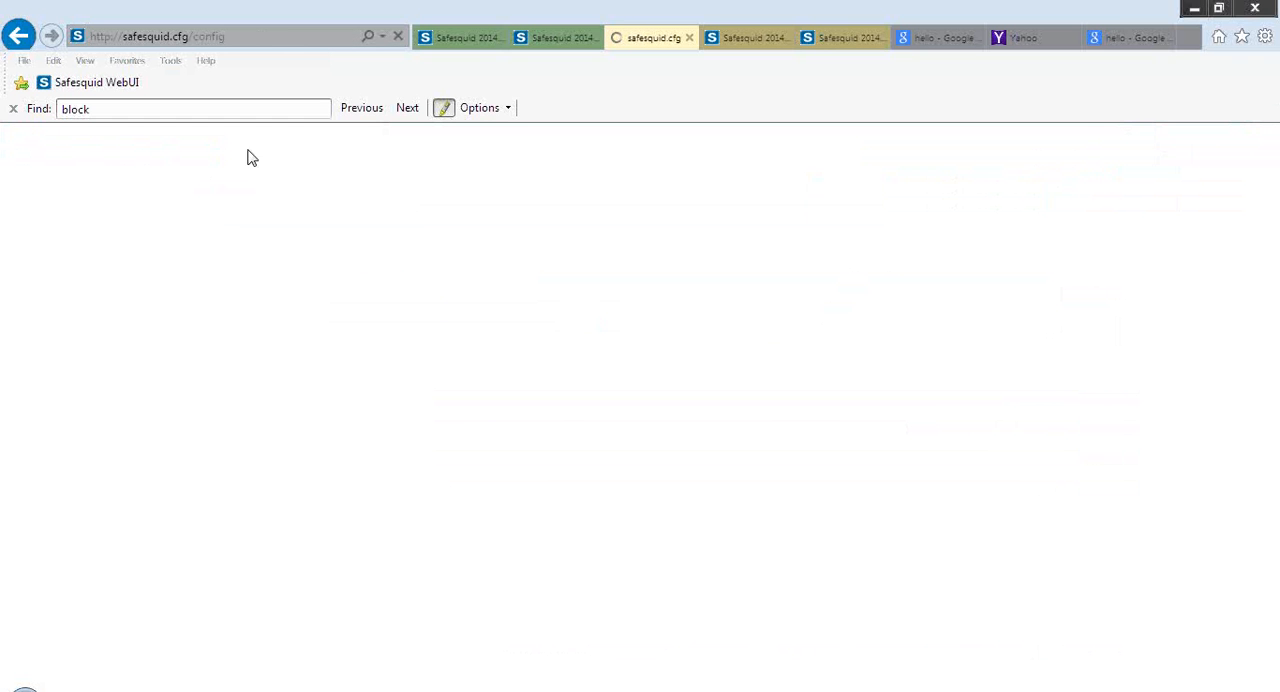
{"action": "left_click", "coordinate": [457, 40]}
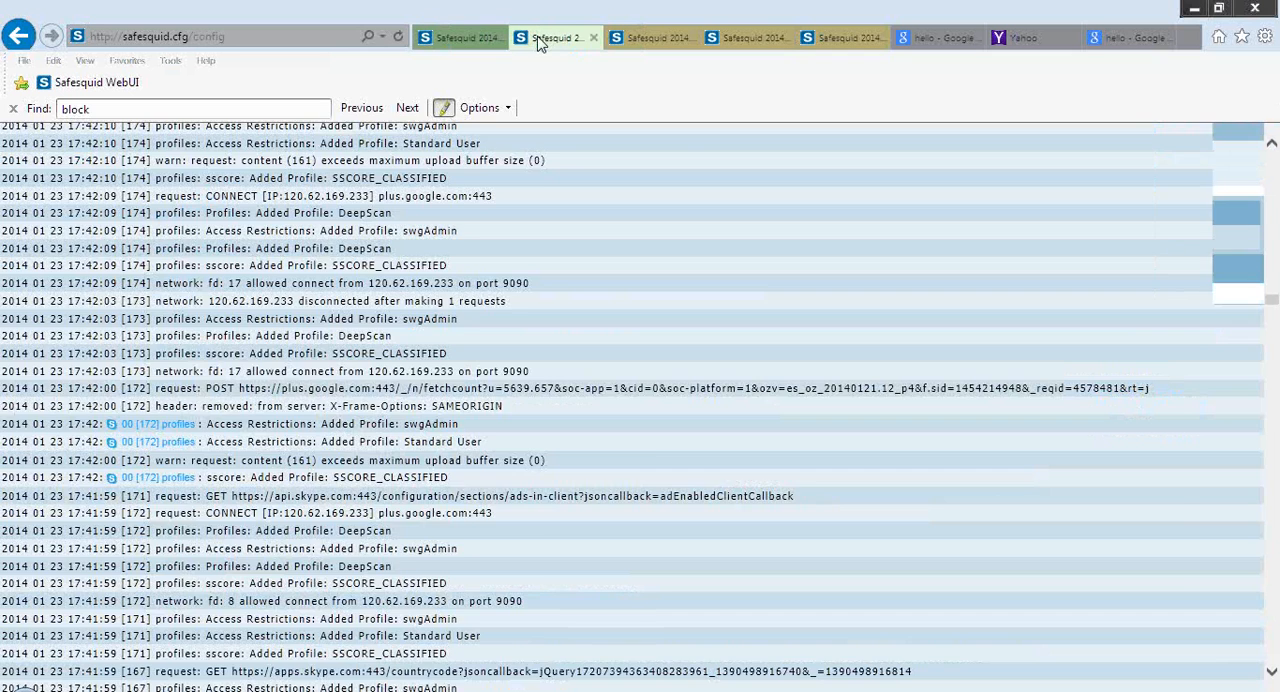
{"action": "left_click", "coordinate": [540, 40]}
{"action": "scroll", "coordinate": [377, 346], "scroll_direction": "up", "scroll_amount": 2}
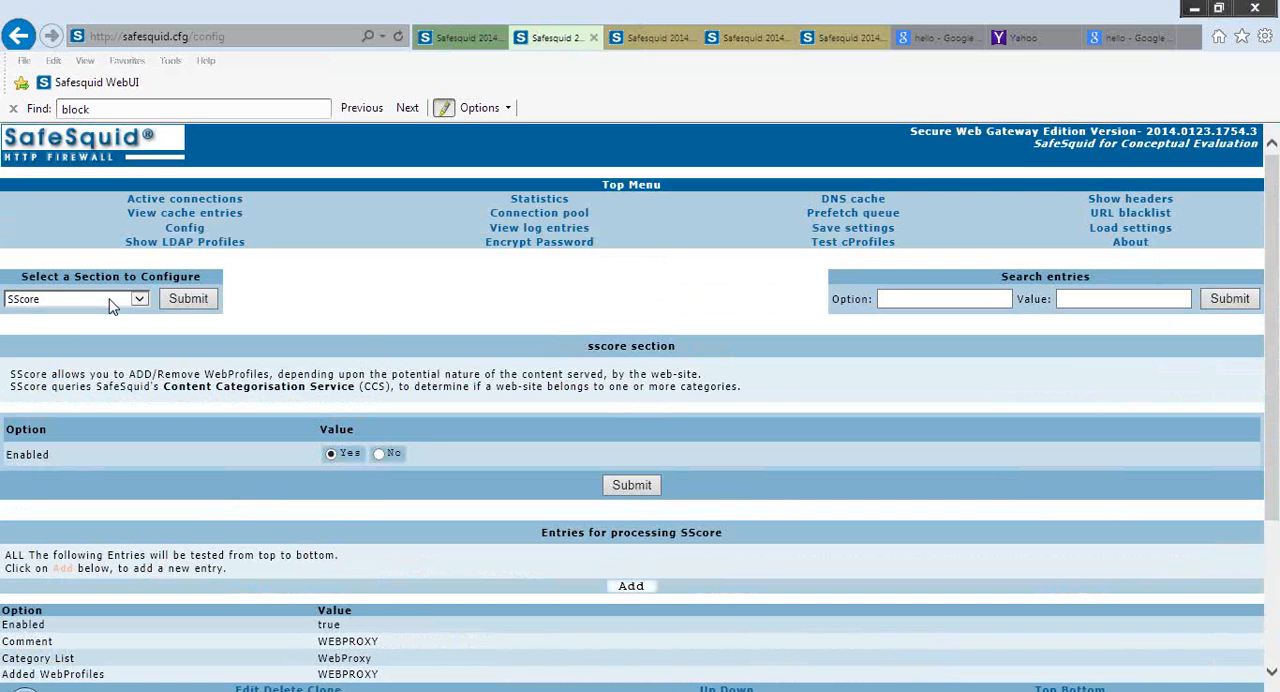
{"action": "left_click", "coordinate": [110, 299]}
{"action": "left_click", "coordinate": [30, 361]}
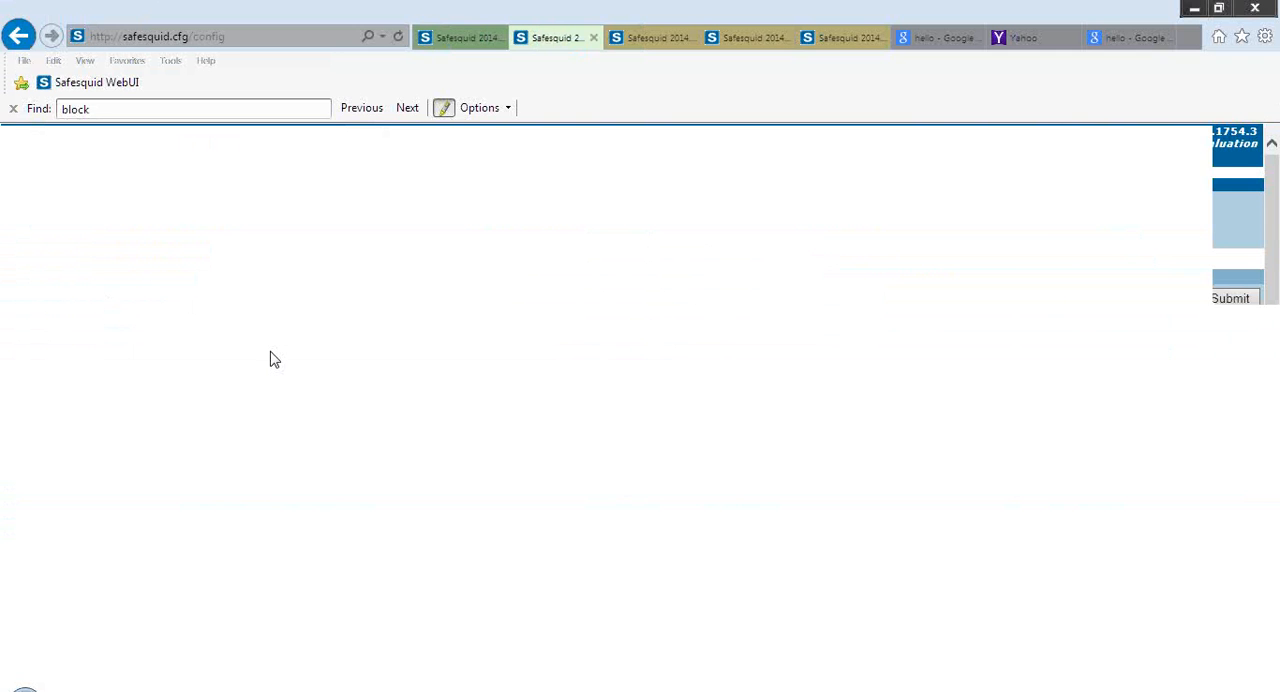
Start a new URL filter entry and browse the suggested values for its Profiles field
{"action": "scroll", "coordinate": [270, 351], "scroll_direction": "down", "scroll_amount": 1}
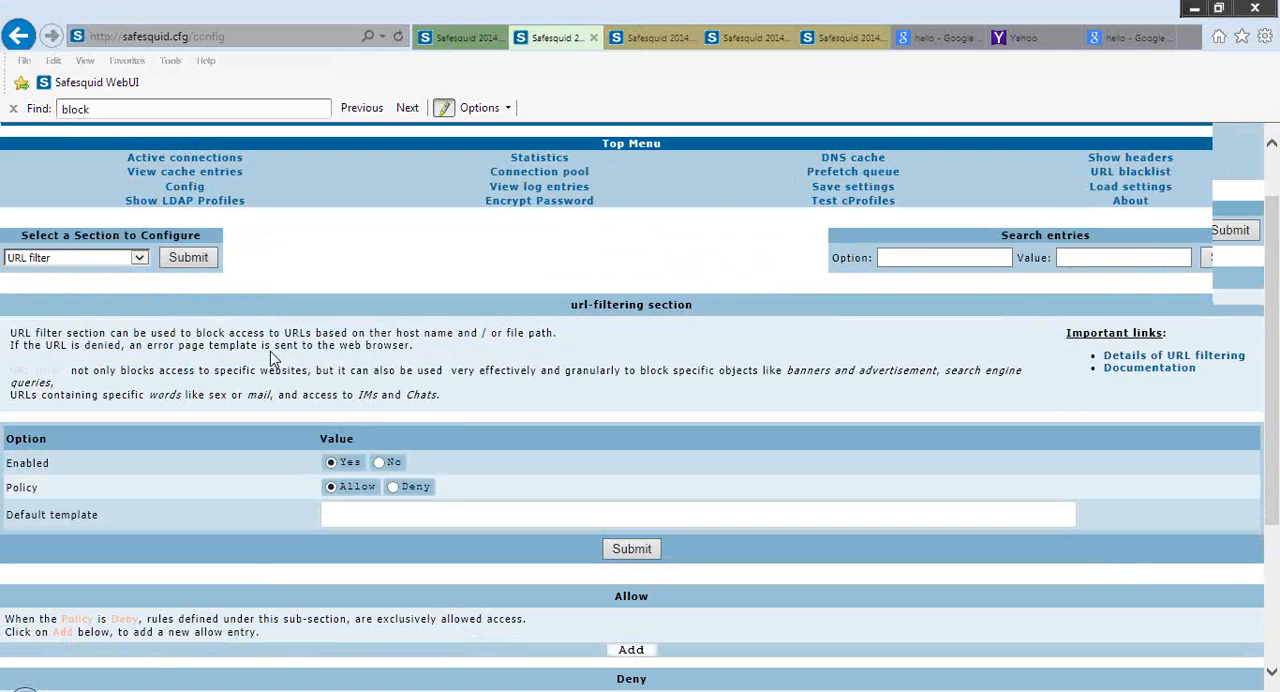
{"action": "scroll", "coordinate": [270, 358], "scroll_direction": "down", "scroll_amount": 3}
{"action": "left_click", "coordinate": [630, 519]}
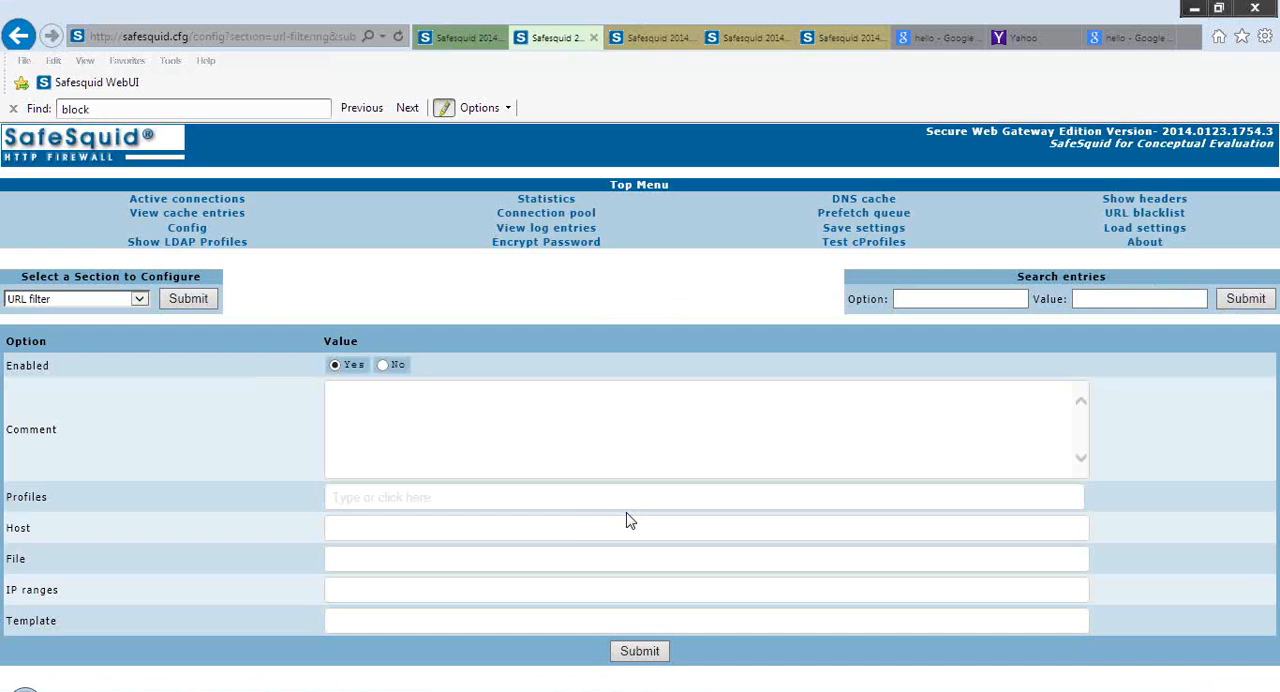
{"action": "left_click", "coordinate": [574, 496]}
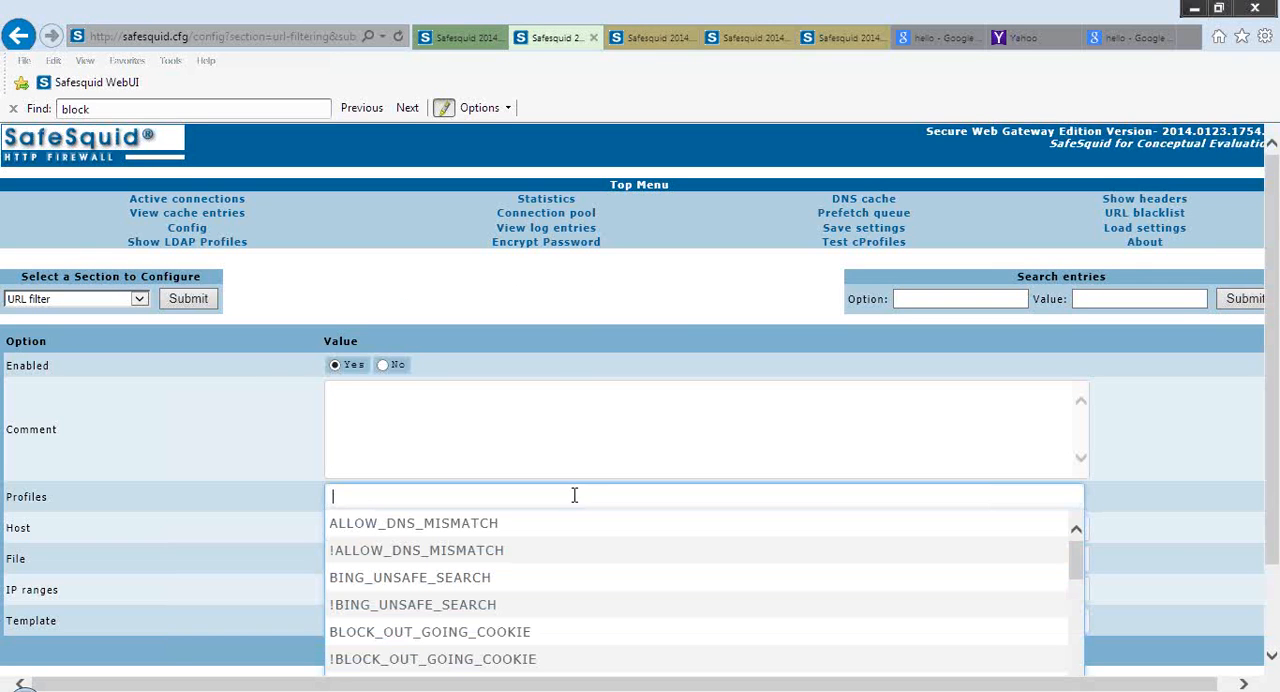
{"action": "left_click_drag", "start_coordinate": [1272, 507], "coordinate": [1277, 568]}
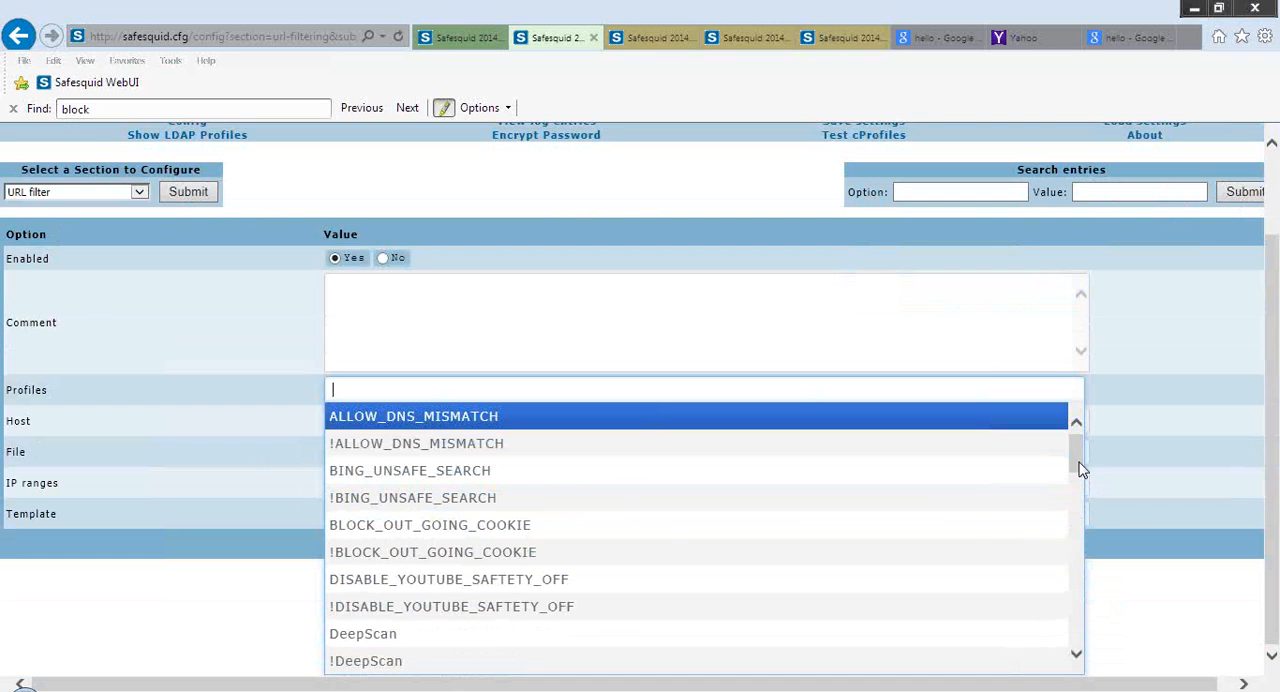
{"action": "left_click_drag", "start_coordinate": [1080, 466], "coordinate": [1073, 501]}
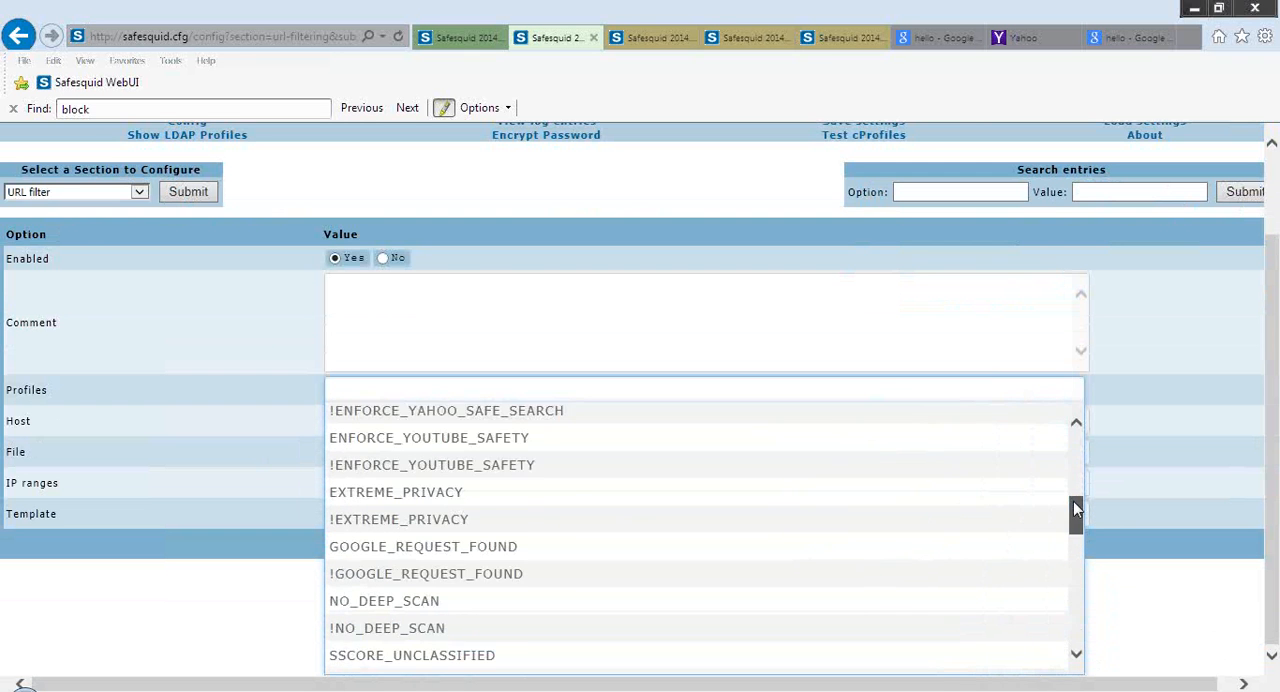
Set the new URL filter entry's Profiles field to OneNew and save the entry
{"action": "left_click", "coordinate": [877, 389]}
{"action": "type", "text": "o"}
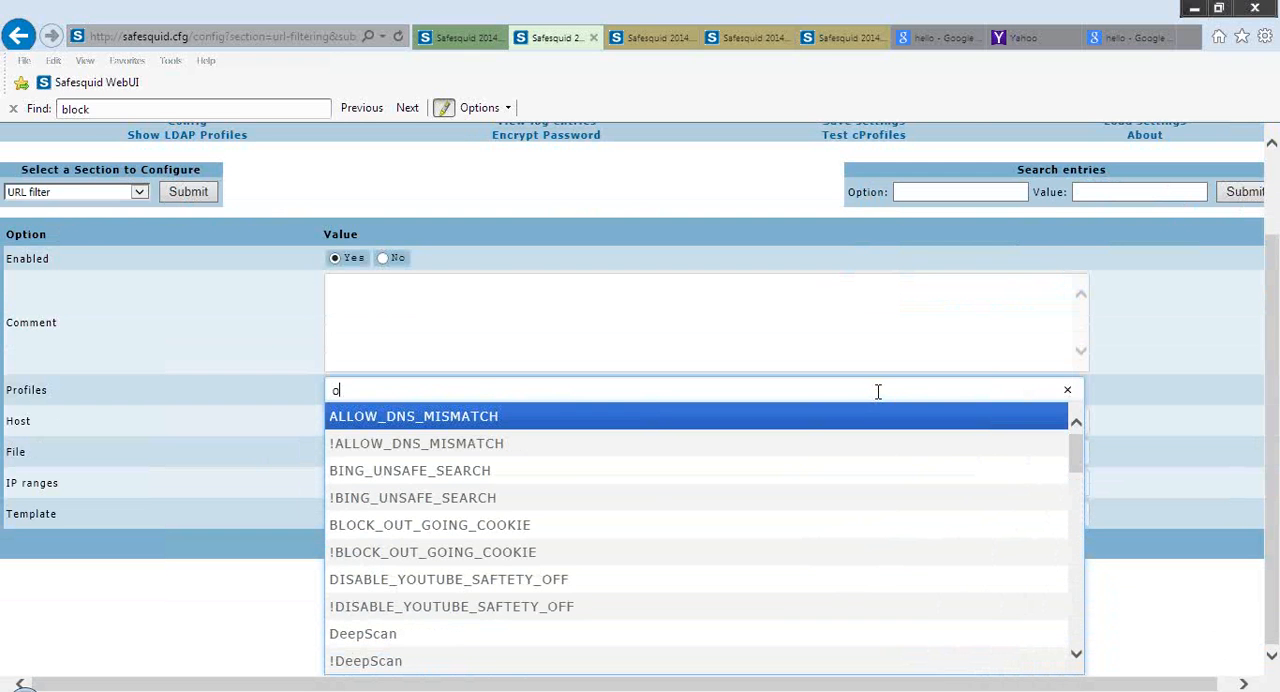
{"action": "key", "text": "BackSpace"}
{"action": "type", "text": "One"}
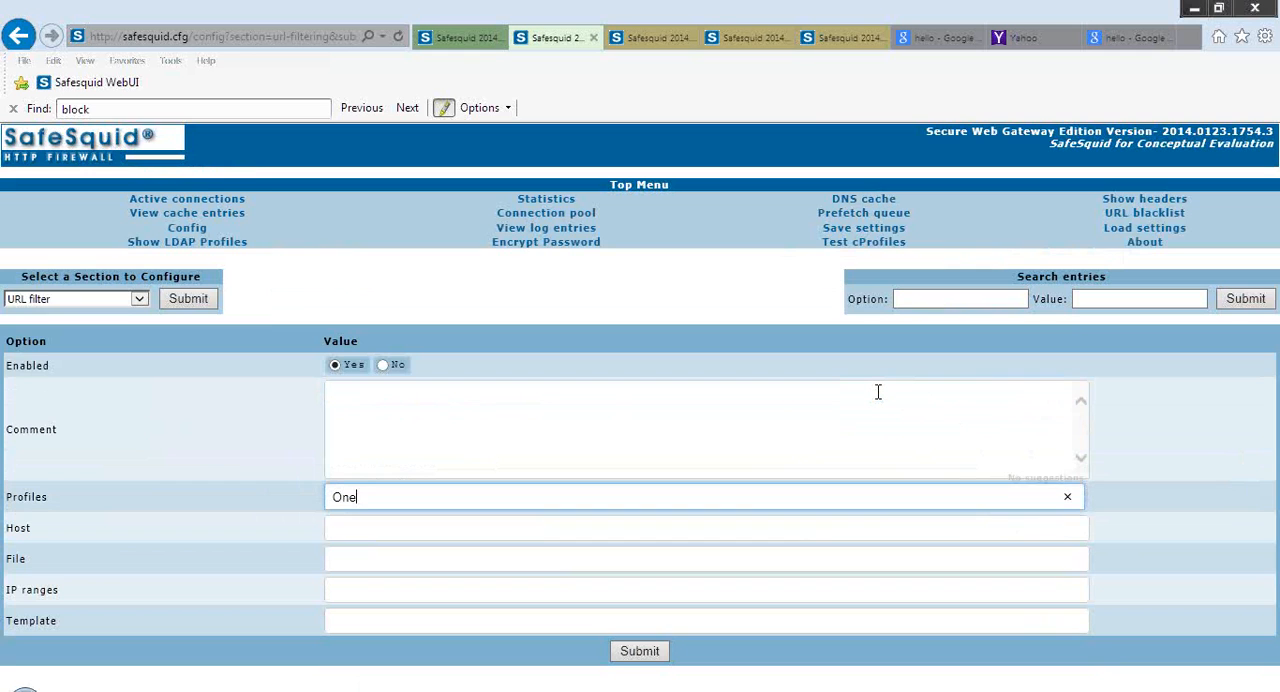
{"action": "type", "text": "New"}
{"action": "left_click", "coordinate": [652, 655]}
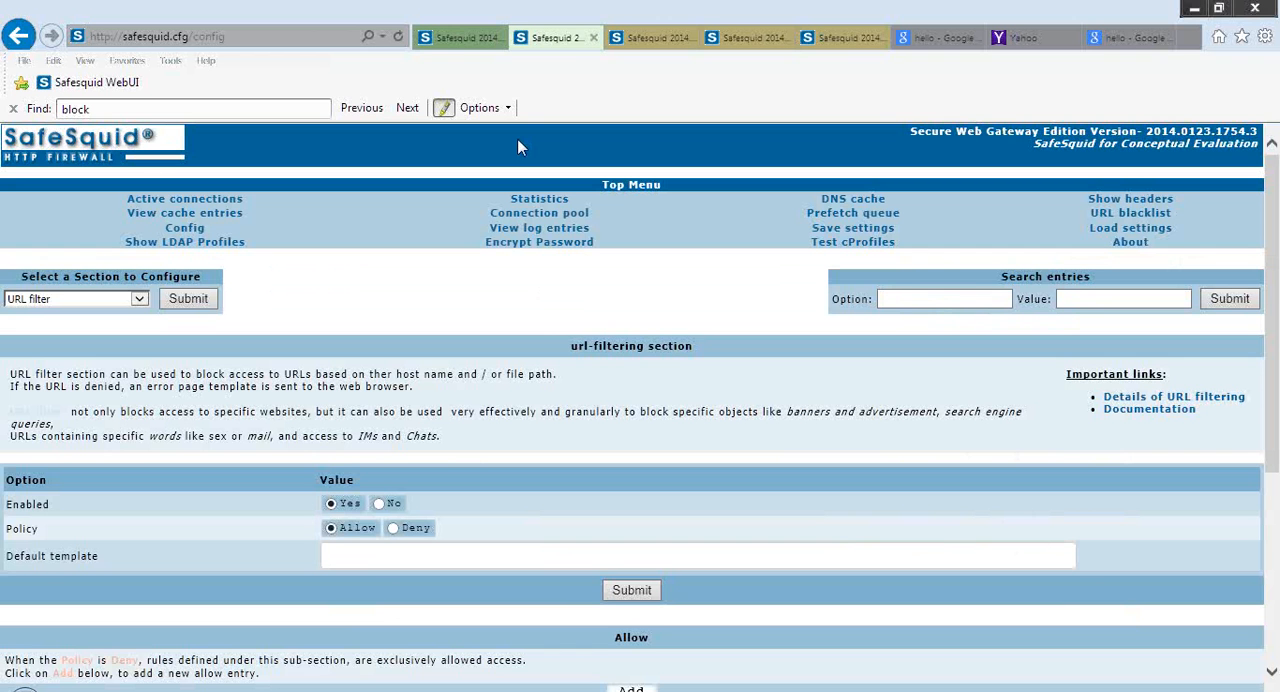
Return to the Profiles section and open a blank new entry showing its Profiles field
{"action": "left_click", "coordinate": [474, 38]}
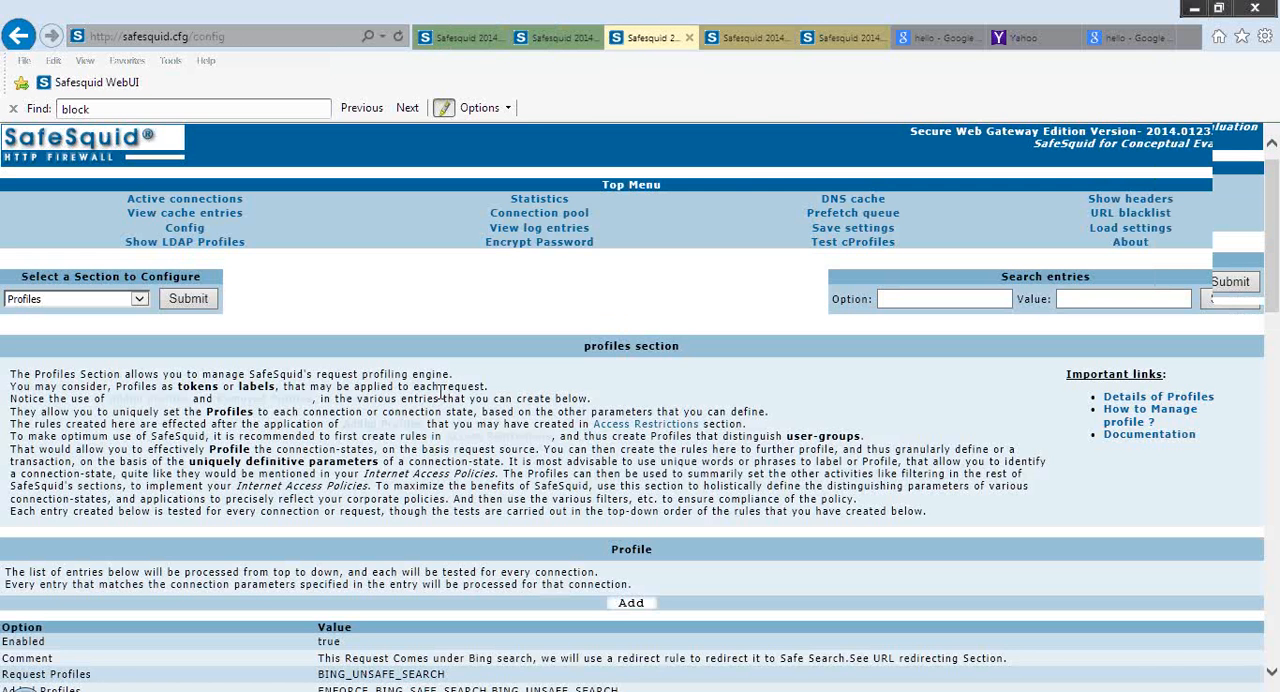
{"action": "scroll", "coordinate": [441, 393], "scroll_direction": "down", "scroll_amount": 1}
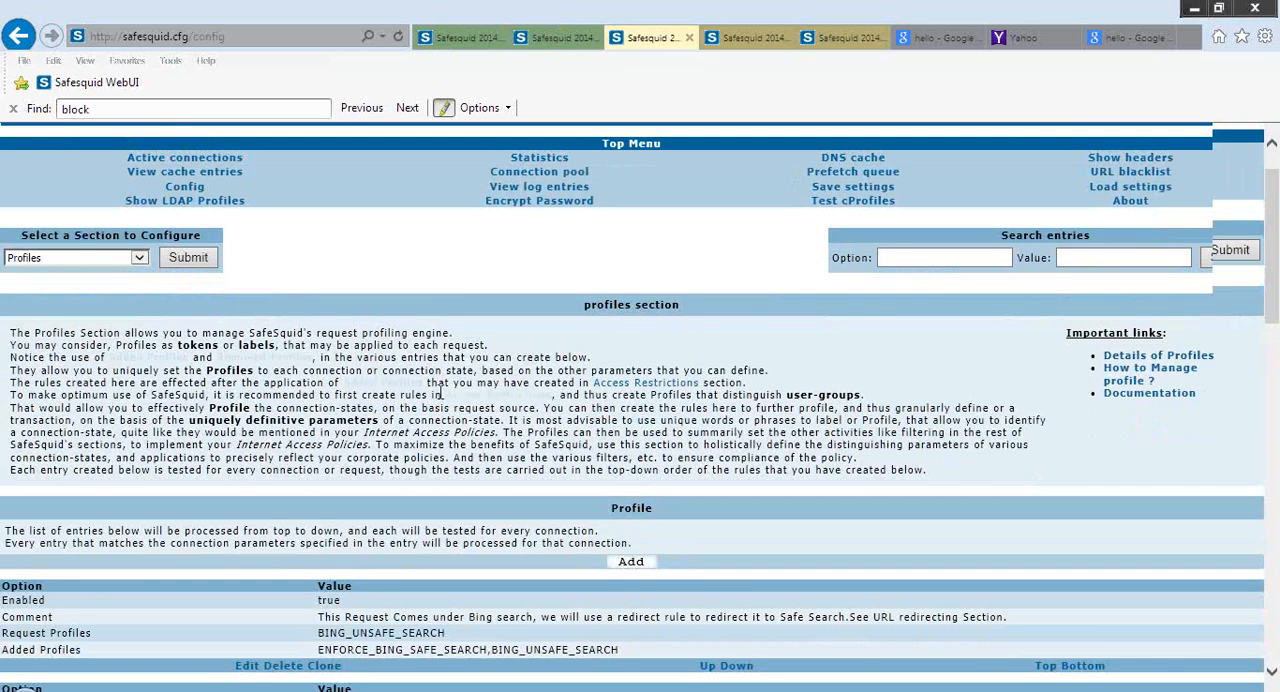
{"action": "scroll", "coordinate": [441, 393], "scroll_direction": "down", "scroll_amount": 1}
{"action": "scroll", "coordinate": [441, 400], "scroll_direction": "down", "scroll_amount": 4}
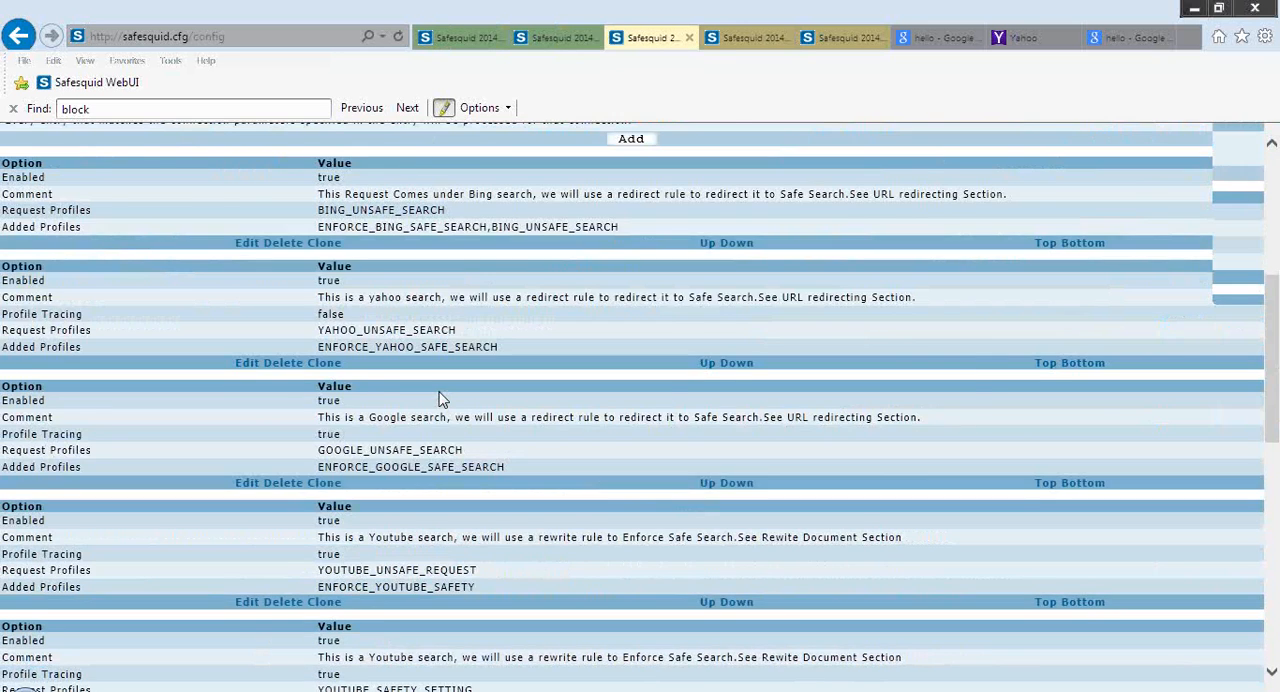
{"action": "left_click", "coordinate": [628, 325]}
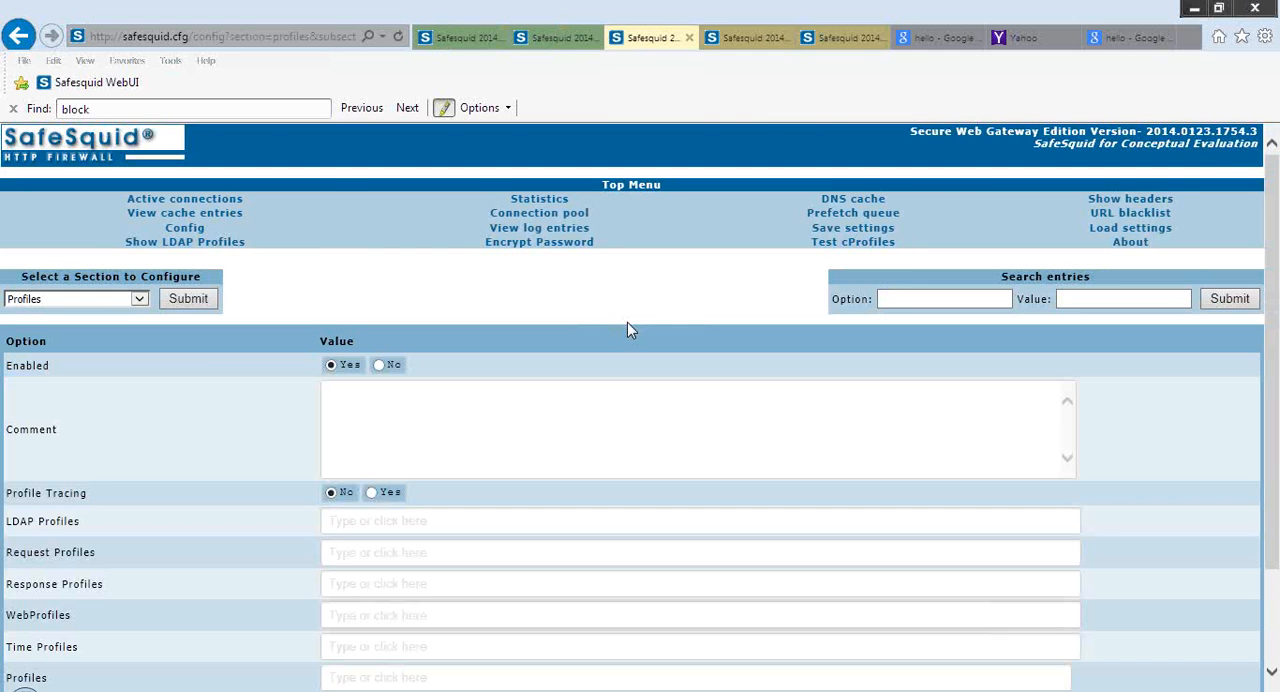
{"action": "scroll", "coordinate": [627, 322], "scroll_direction": "down", "scroll_amount": 2}
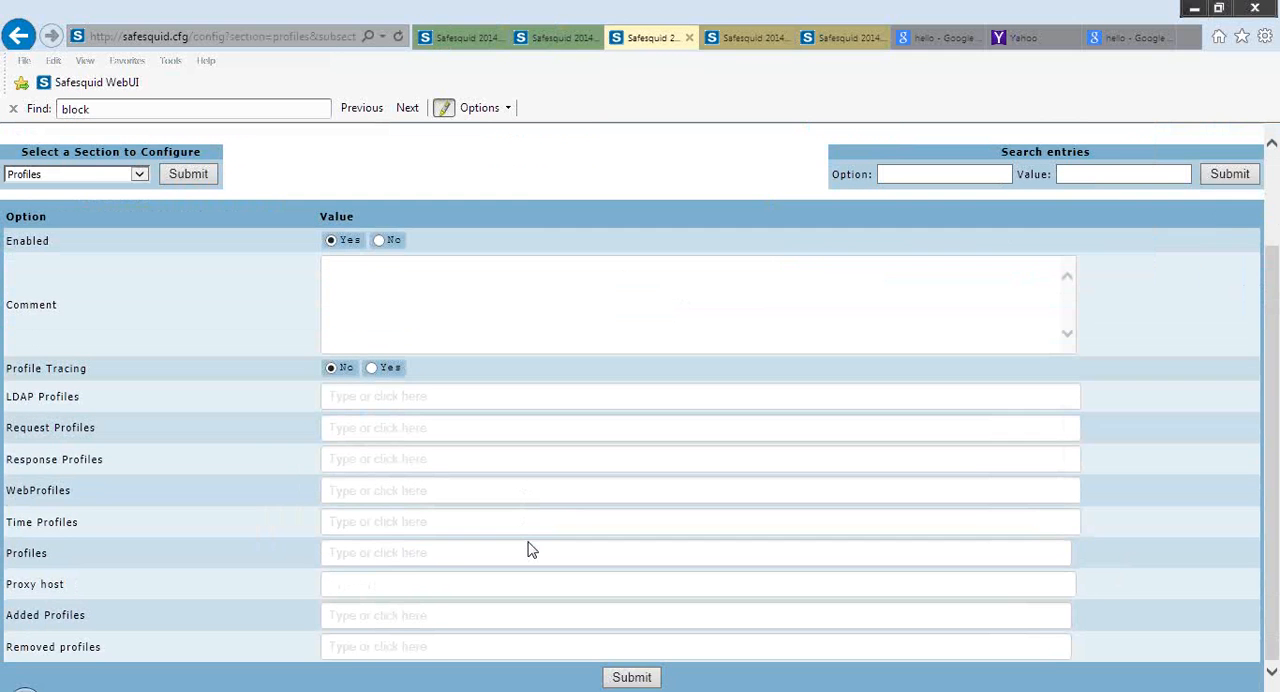
Search the new entry's Profiles suggestions for One, and leave the entry unsaved by reloading the section
{"action": "left_click", "coordinate": [531, 553]}
{"action": "type", "text": "IN"}
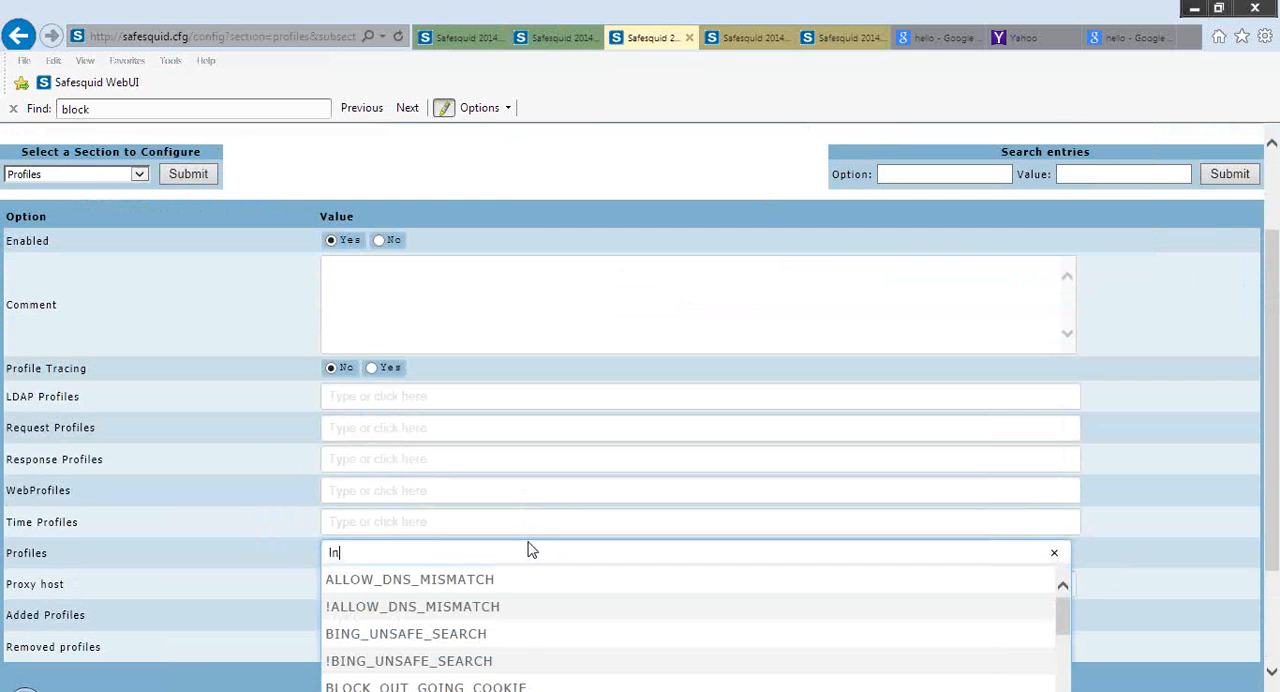
{"action": "key", "text": "BackSpace"}
{"action": "type", "text": "One"}
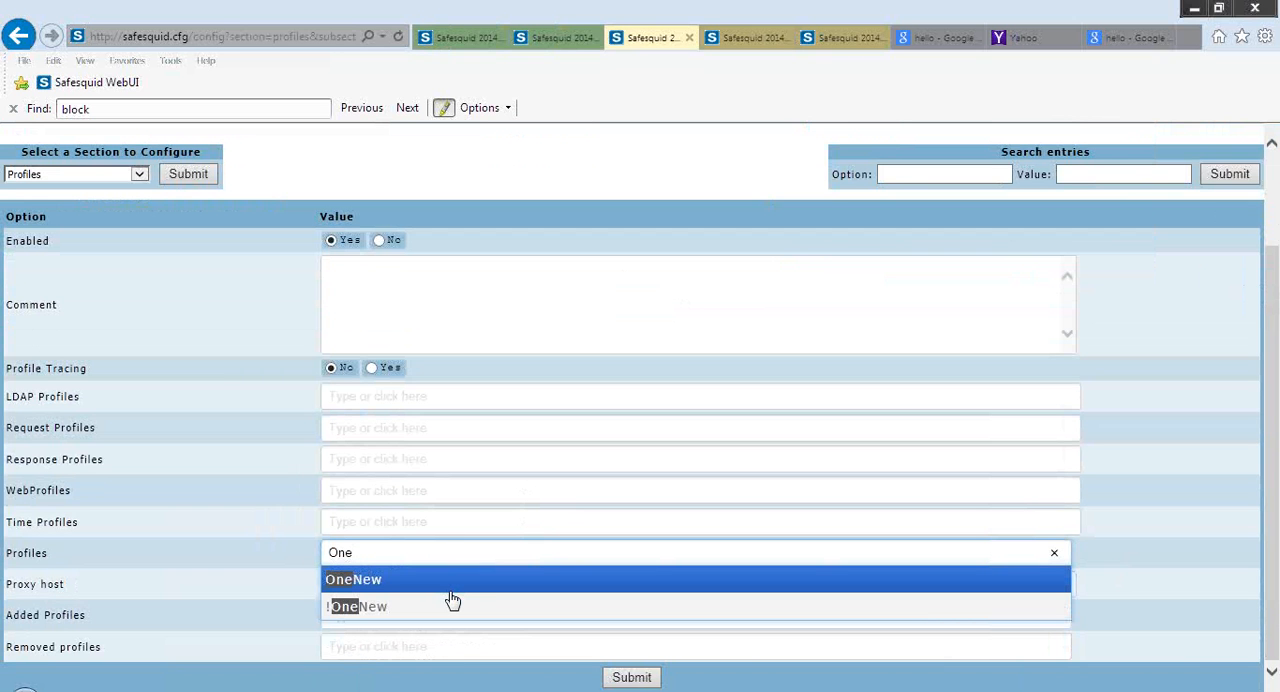
{"action": "left_click", "coordinate": [156, 547]}
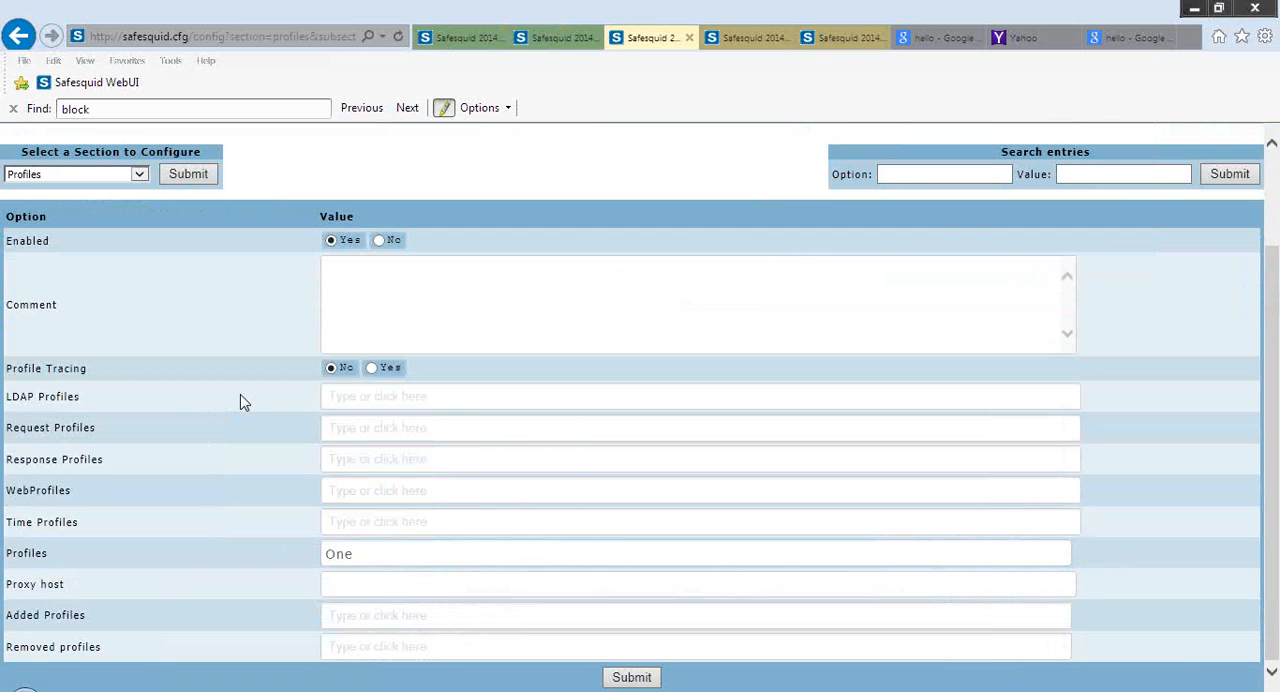
{"action": "left_click", "coordinate": [198, 177]}
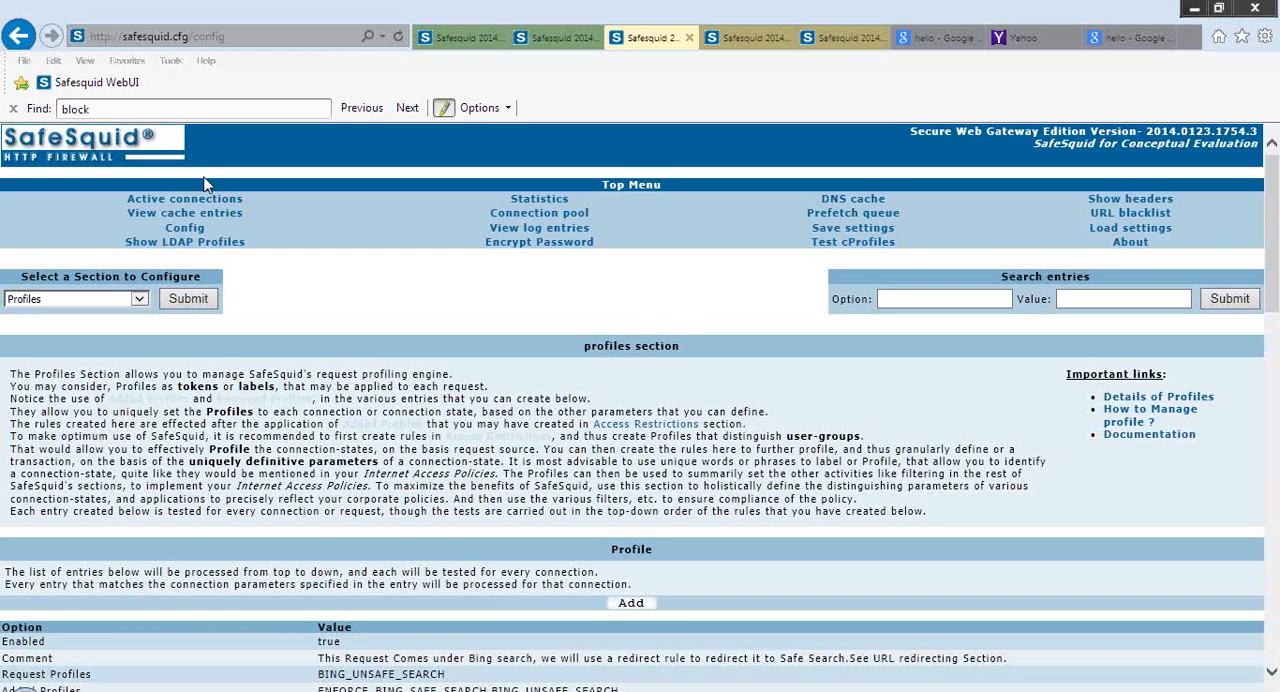
Open the existing Bing search entry in the Profiles section and review its Request Profiles and Added Profiles
{"action": "scroll", "coordinate": [205, 185], "scroll_direction": "down", "scroll_amount": 1}
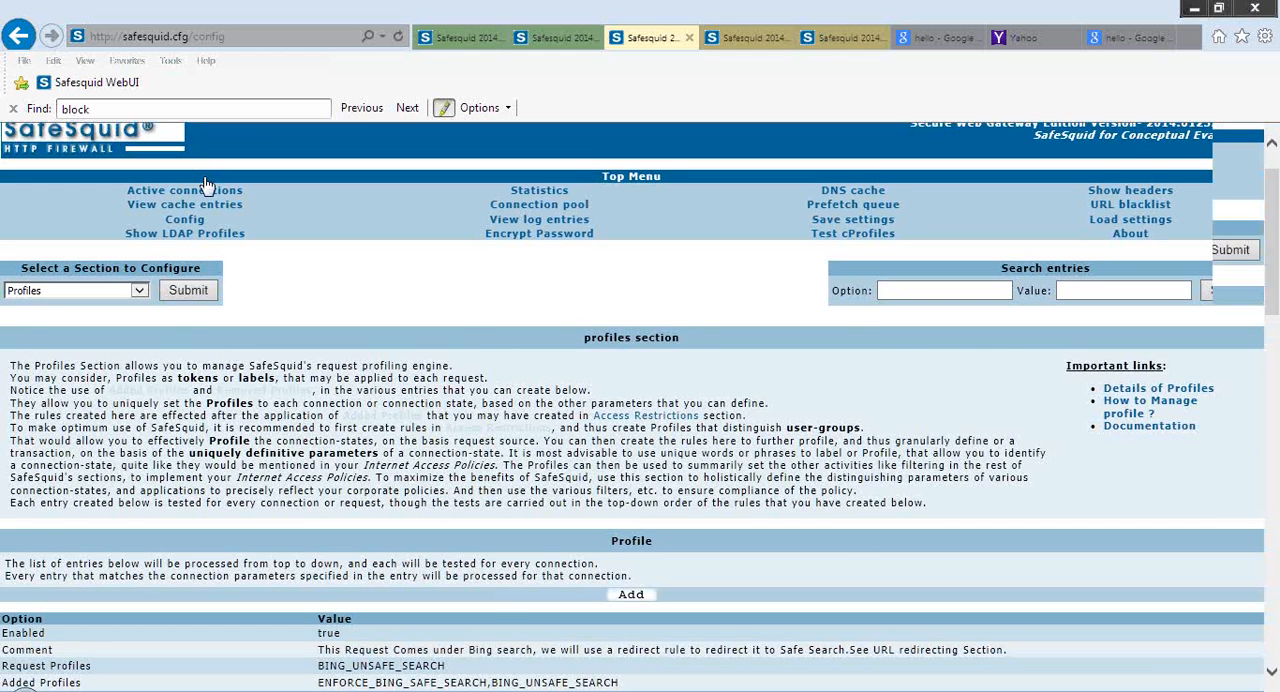
{"action": "scroll", "coordinate": [205, 185], "scroll_direction": "down", "scroll_amount": 5}
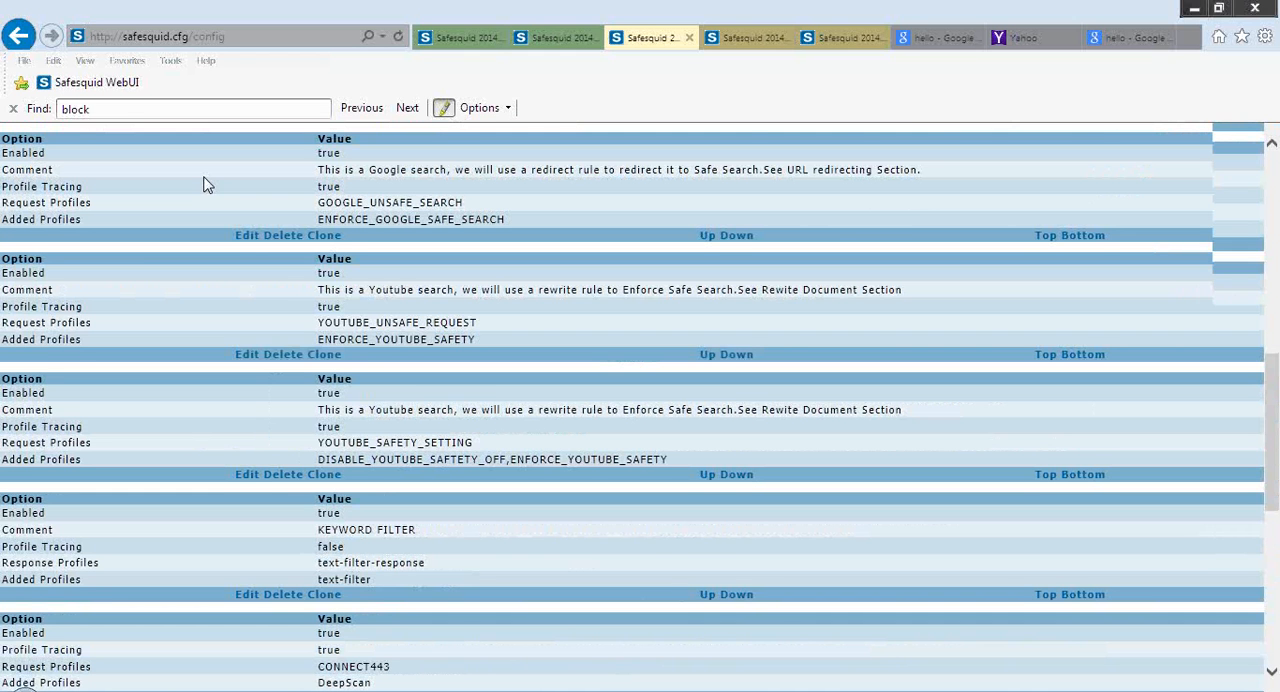
{"action": "scroll", "coordinate": [205, 185], "scroll_direction": "up", "scroll_amount": 1}
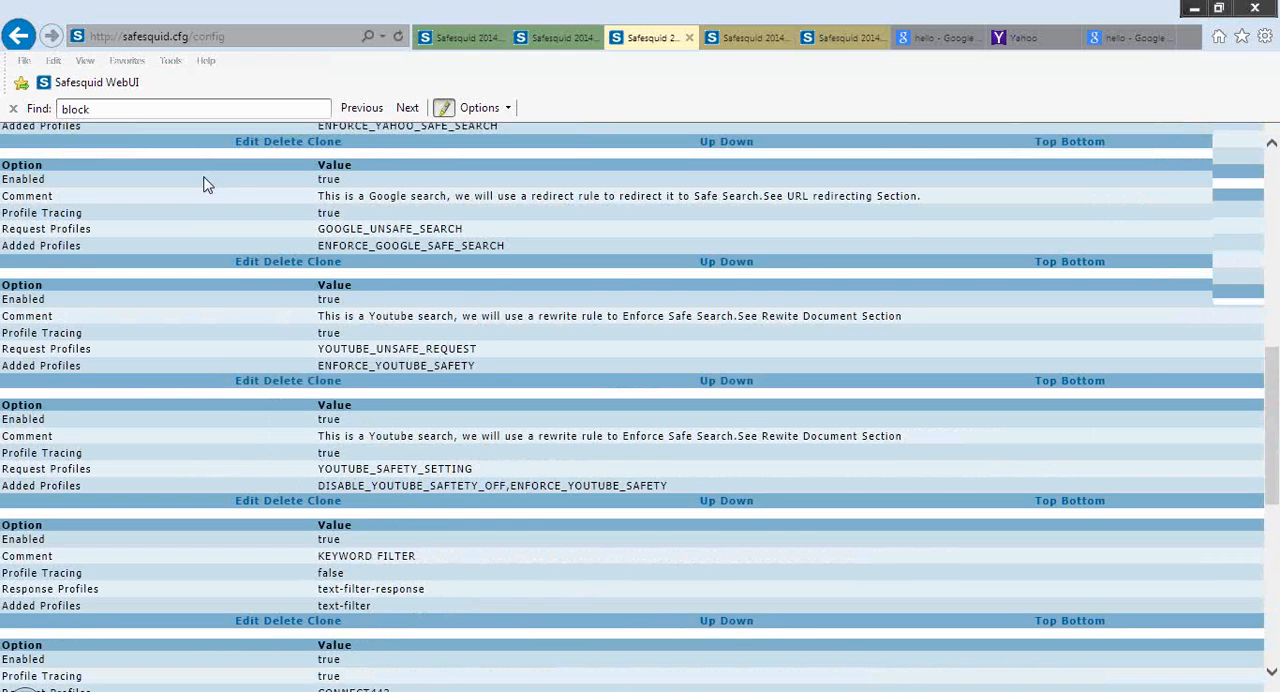
{"action": "scroll", "coordinate": [205, 185], "scroll_direction": "up", "scroll_amount": 6}
{"action": "left_click", "coordinate": [248, 572]}
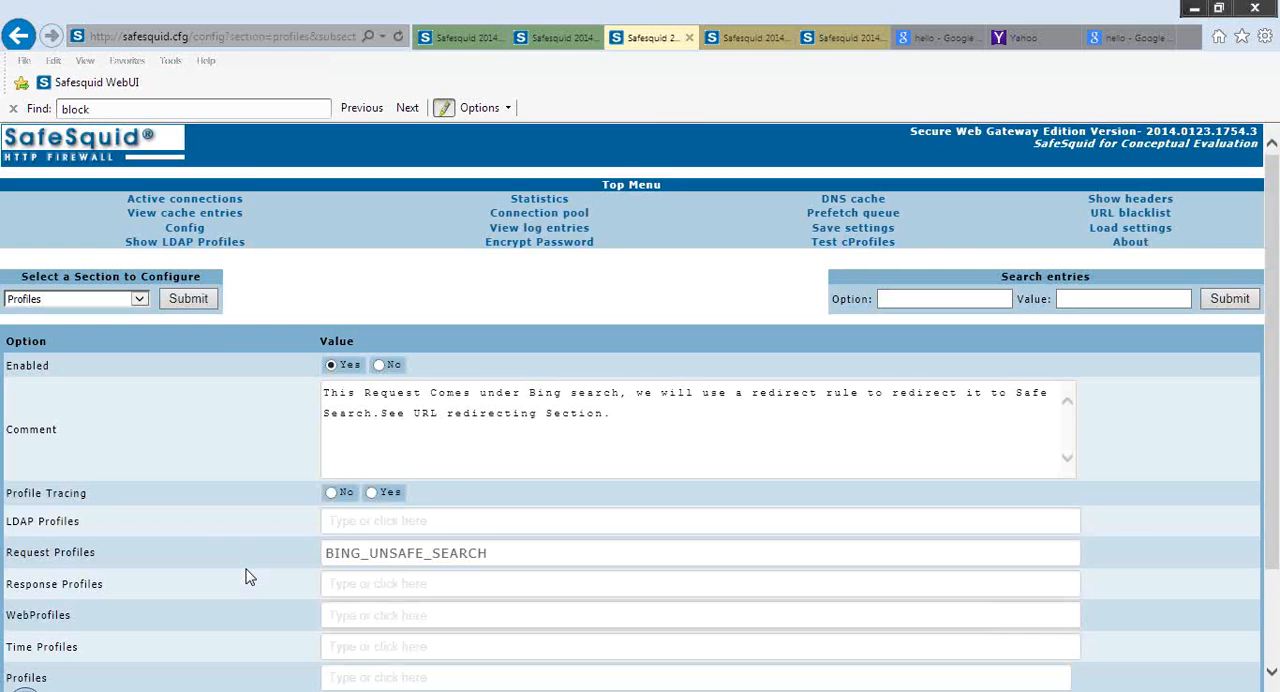
{"action": "scroll", "coordinate": [248, 577], "scroll_direction": "down", "scroll_amount": 1}
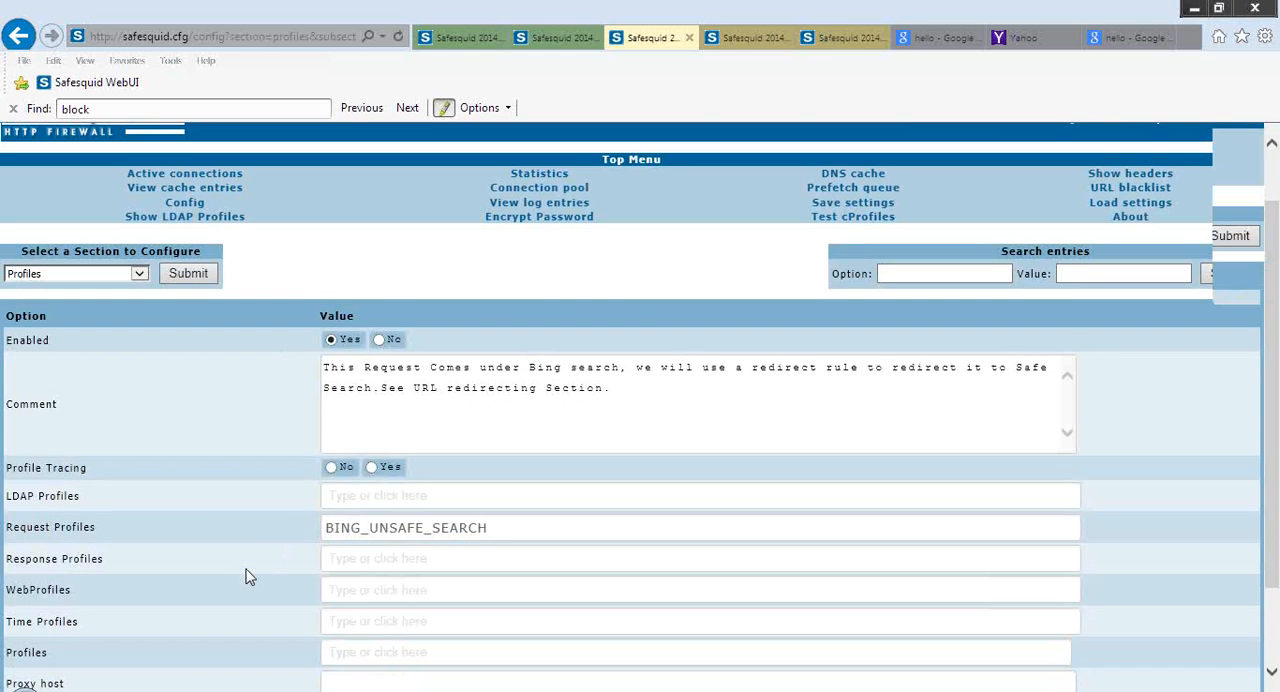
{"action": "scroll", "coordinate": [248, 577], "scroll_direction": "down", "scroll_amount": 1}
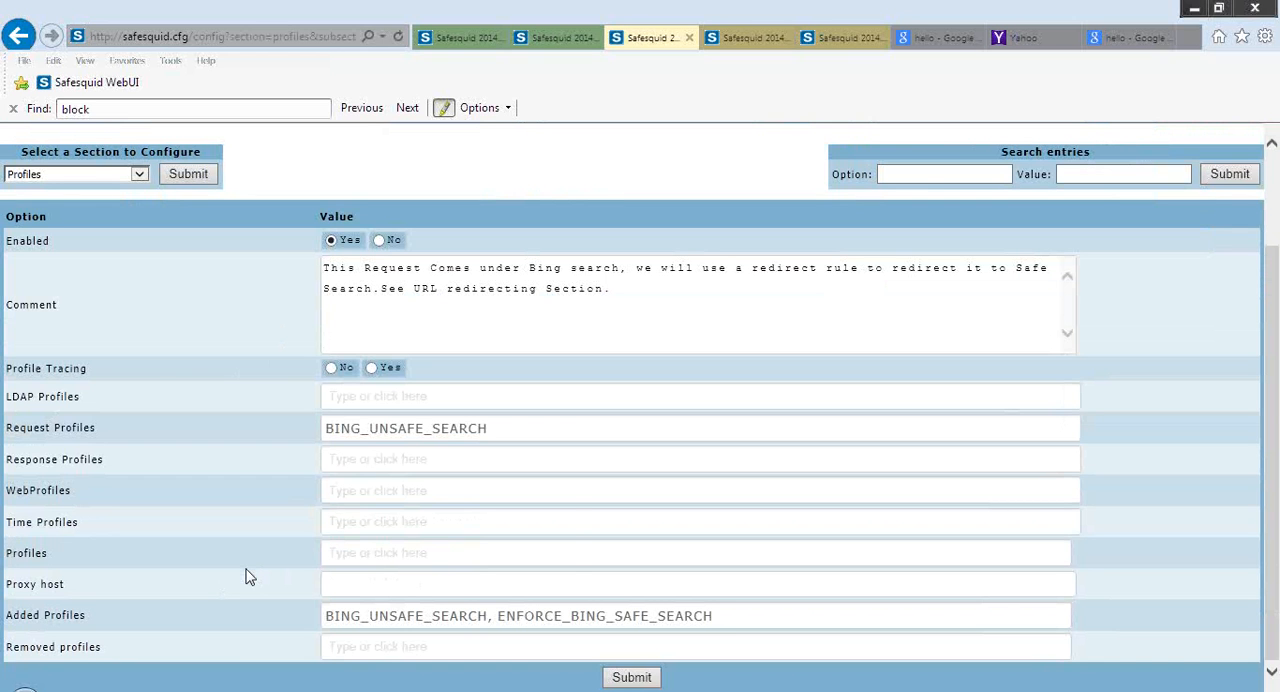
{"action": "mouse_move", "coordinate": [250, 577]}
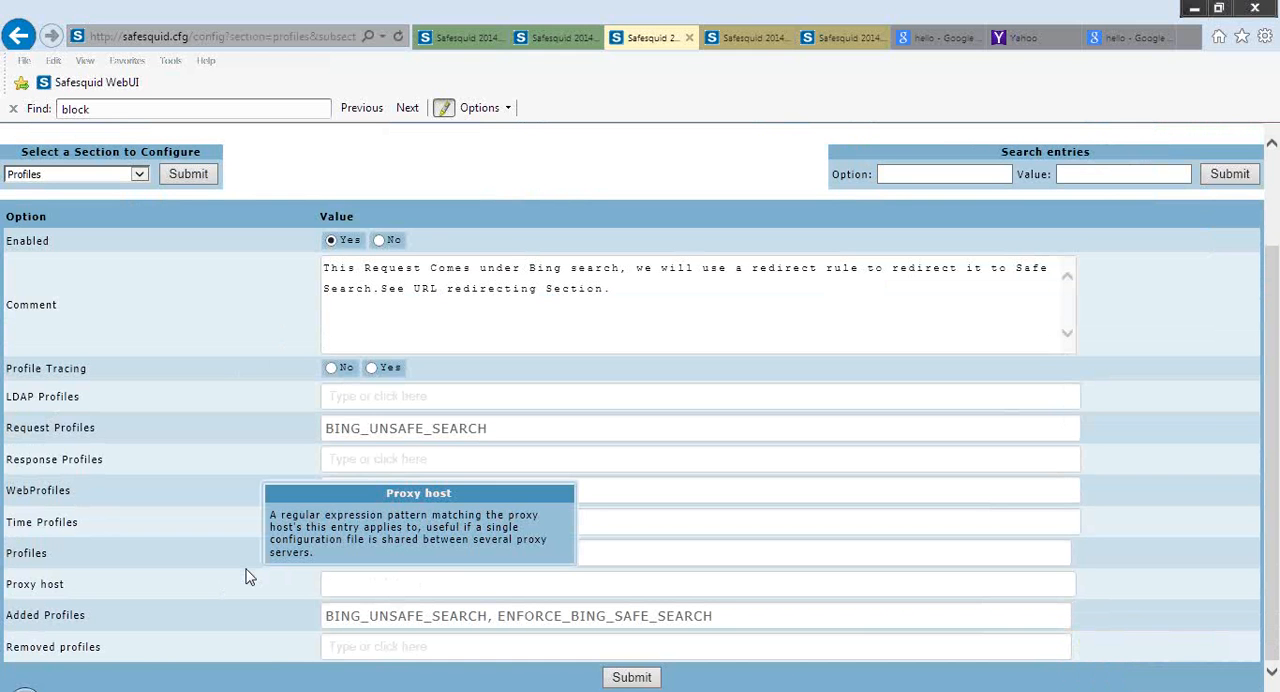
{"action": "scroll", "coordinate": [249, 577], "scroll_direction": "up", "scroll_amount": 1}
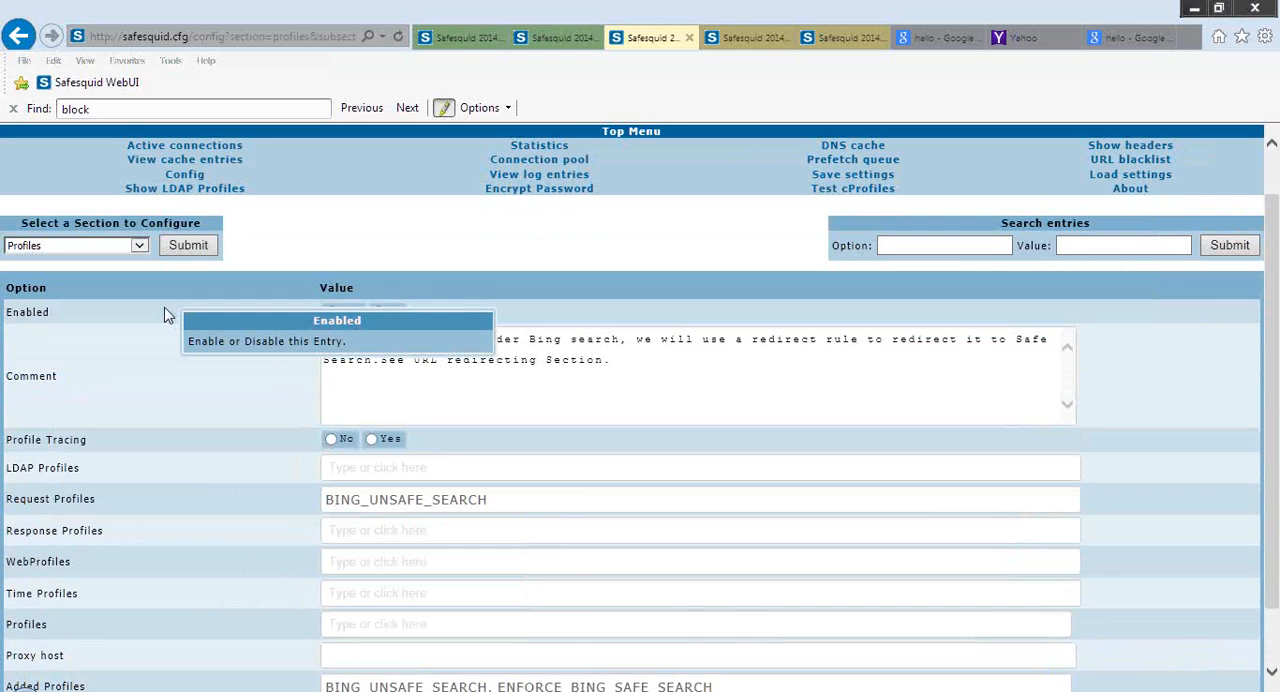
Open the SvScan section of the configuration
{"action": "left_click", "coordinate": [139, 246]}
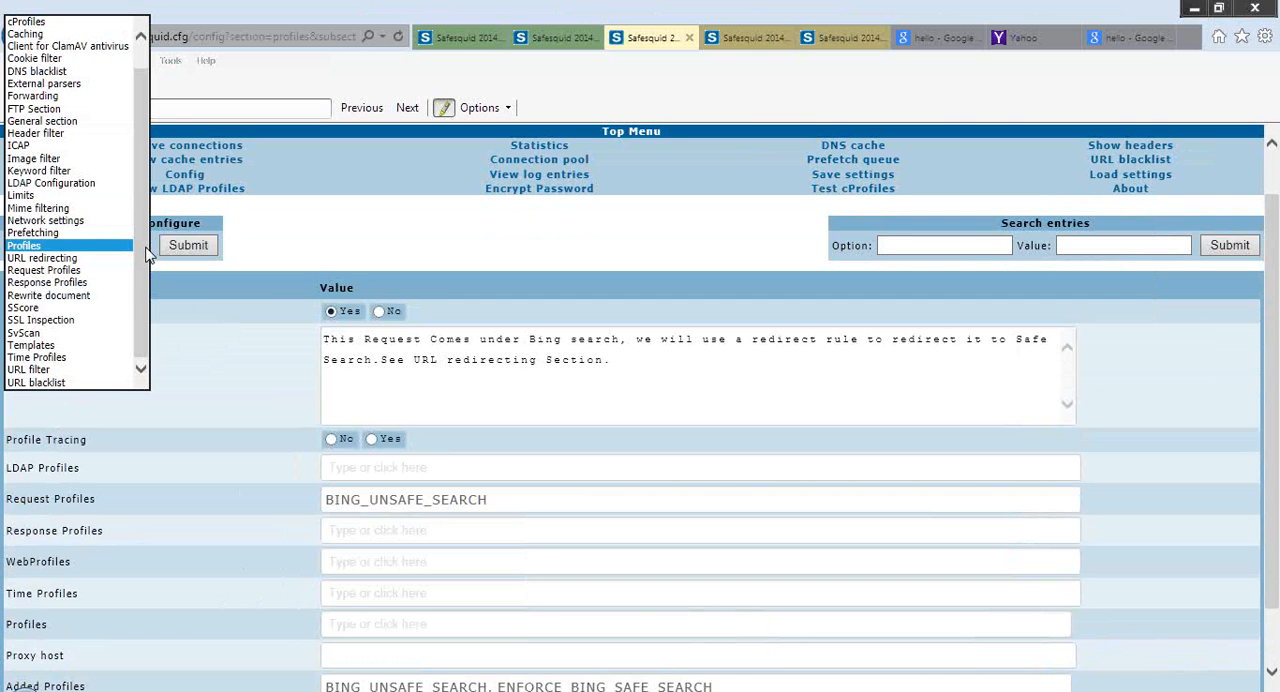
{"action": "key", "text": "Down"}
{"action": "key", "text": "Down"}
{"action": "key", "text": "Down"}
{"action": "key", "text": "Down"}
{"action": "key", "text": "Down"}
{"action": "key", "text": "Down"}
{"action": "key", "text": "Down"}
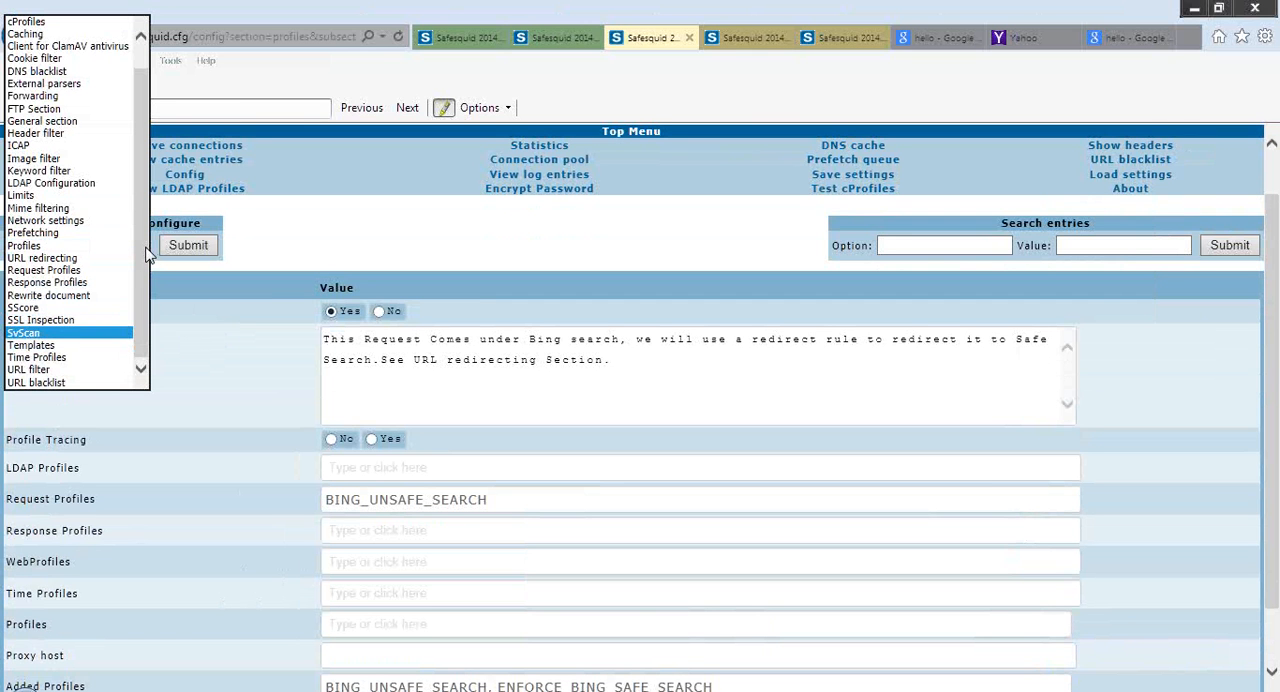
{"action": "key", "text": "Return"}
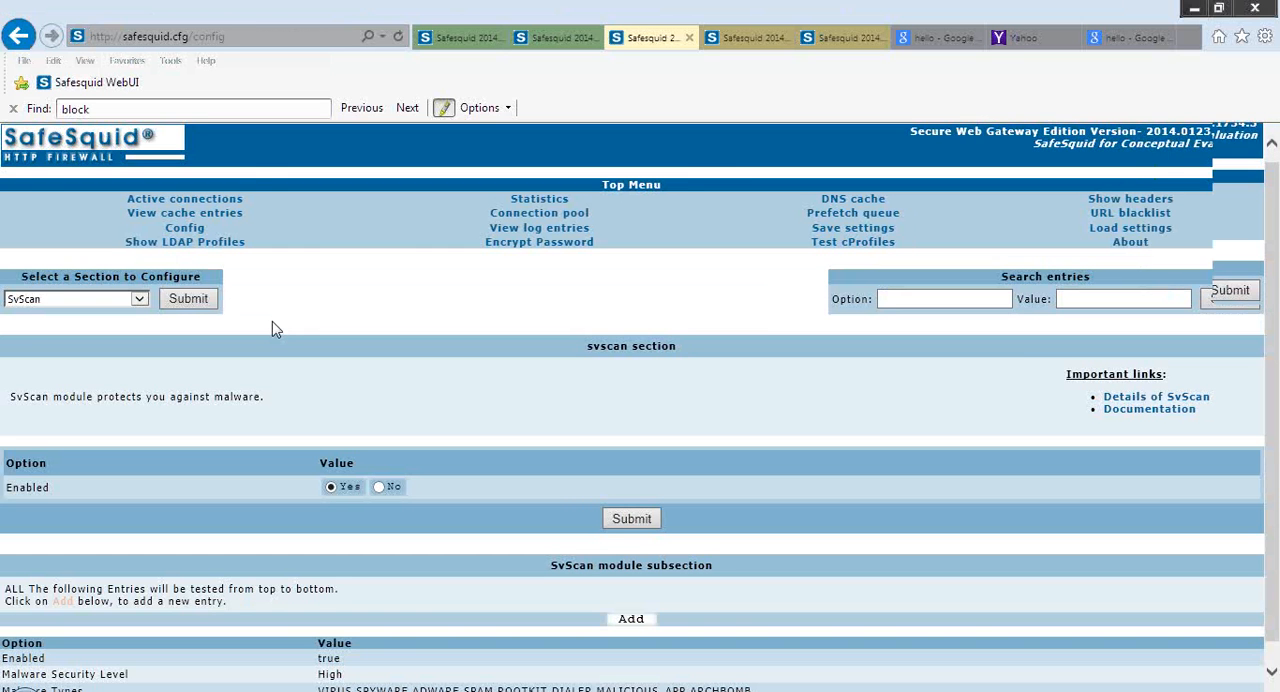
Open the existing SvScan entry and examine its Profiles help text and malware settings
{"action": "scroll", "coordinate": [272, 321], "scroll_direction": "down", "scroll_amount": 1}
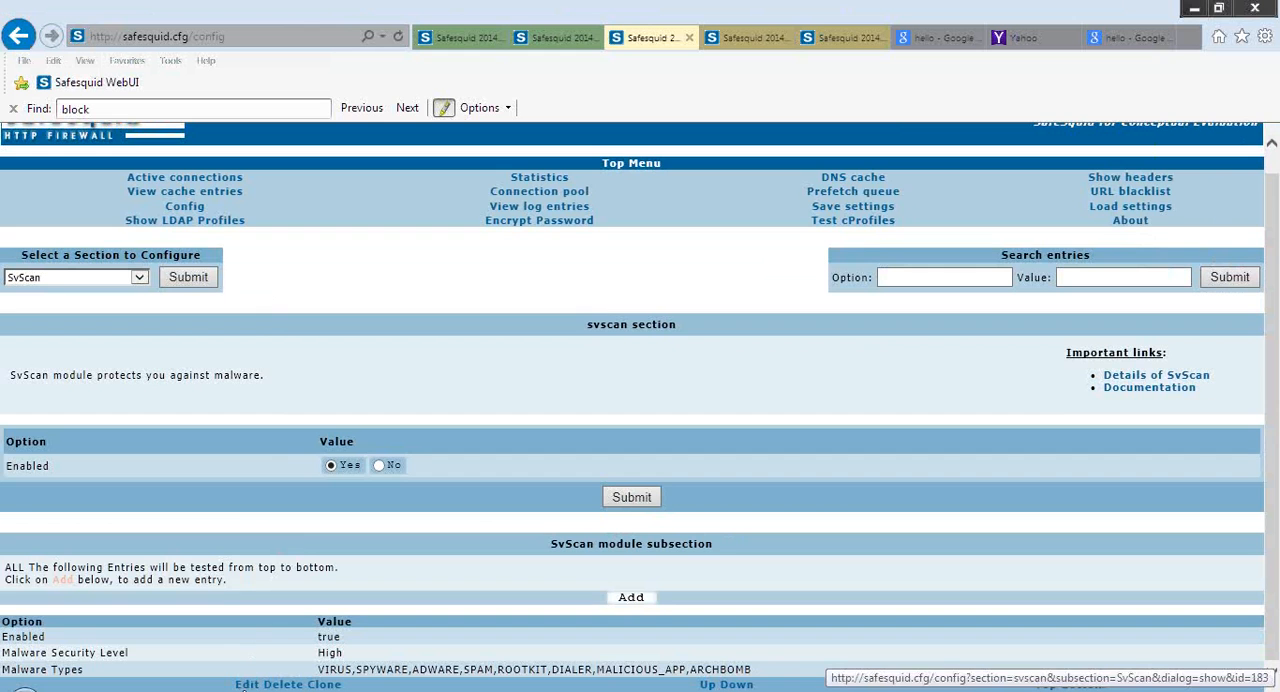
{"action": "left_click", "coordinate": [247, 685]}
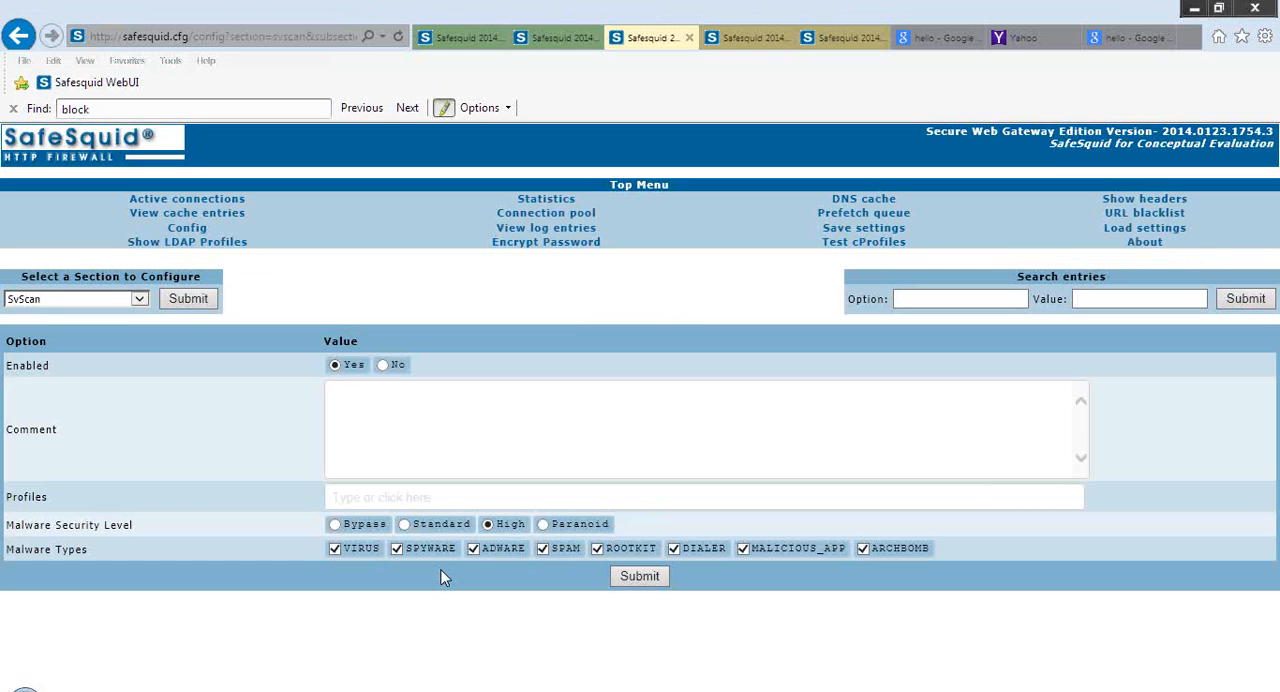
{"action": "mouse_move", "coordinate": [234, 466]}
{"action": "mouse_move", "coordinate": [77, 508]}
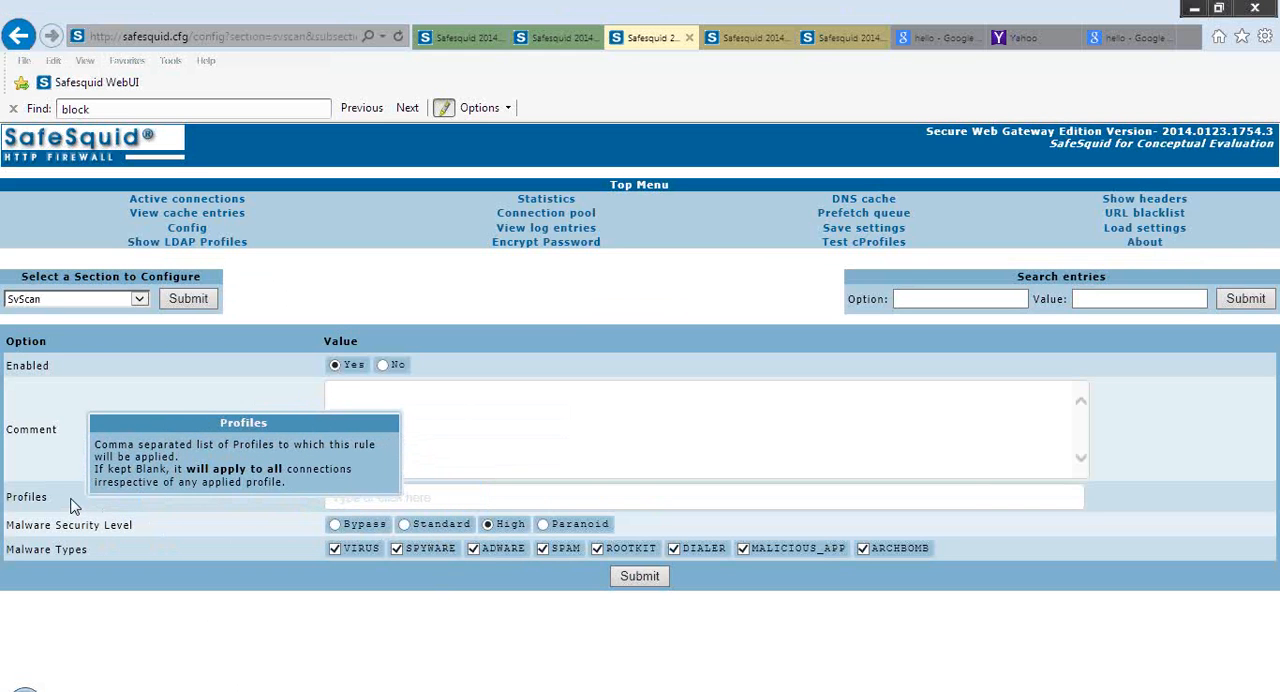
{"action": "mouse_move", "coordinate": [256, 524]}
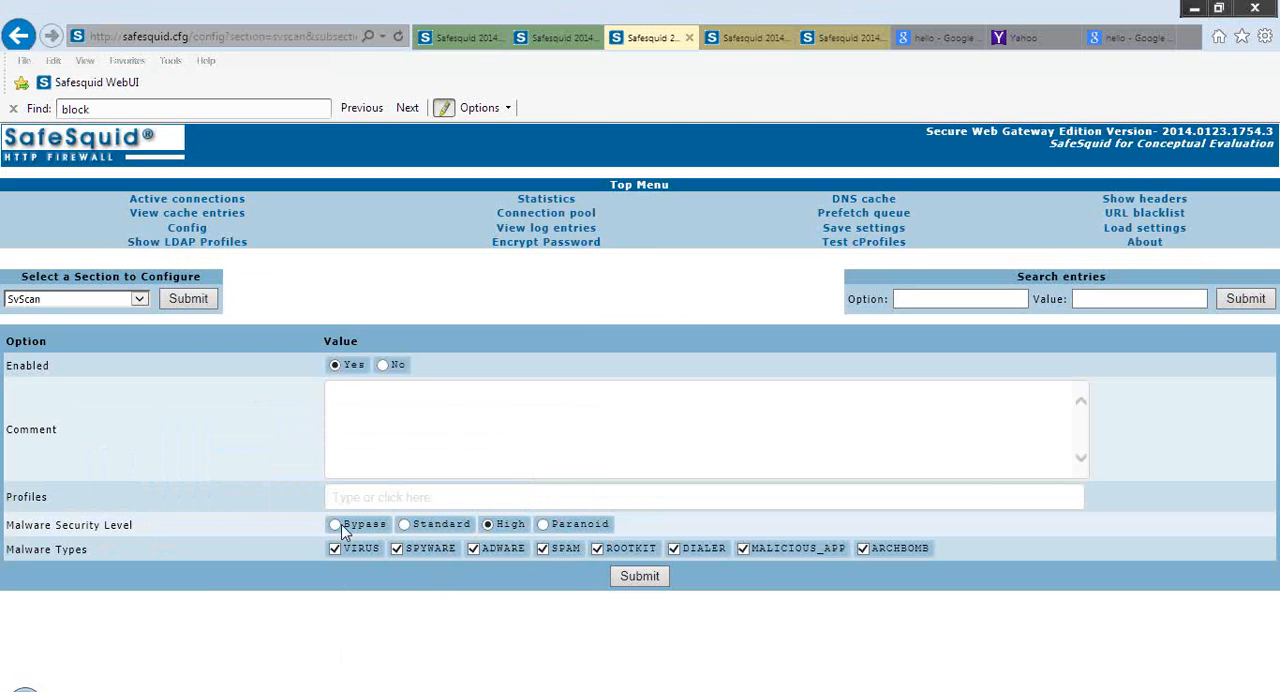
Review the help texts for the Malware Security Level and Malware Types options, and return to the SvScan section overview
{"action": "mouse_move", "coordinate": [362, 532]}
{"action": "mouse_move", "coordinate": [437, 533]}
{"action": "mouse_move", "coordinate": [489, 554]}
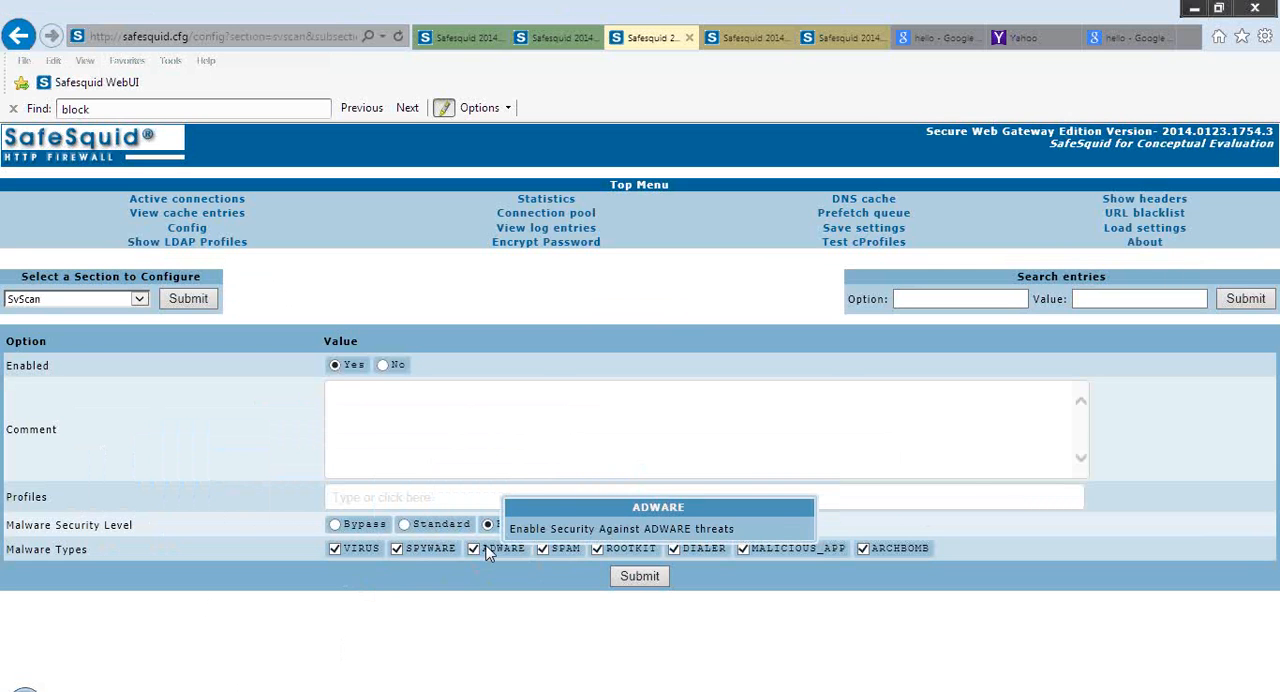
{"action": "left_click", "coordinate": [477, 550]}
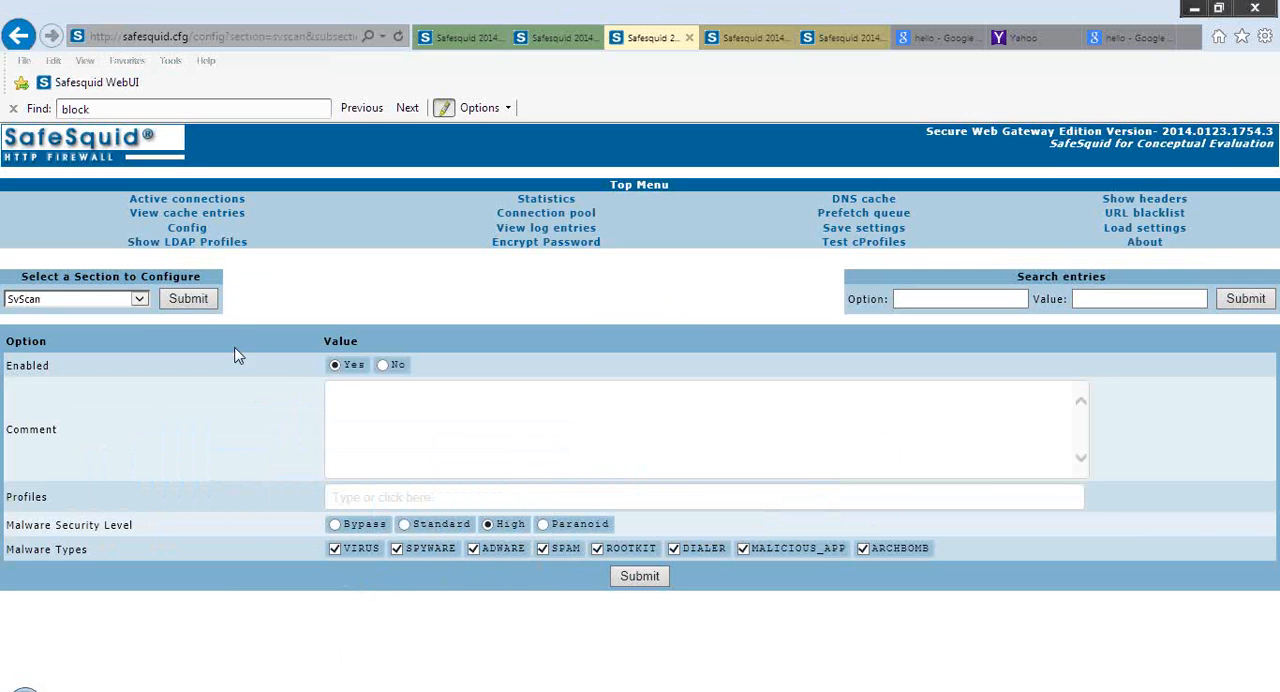
{"action": "left_click", "coordinate": [188, 301]}
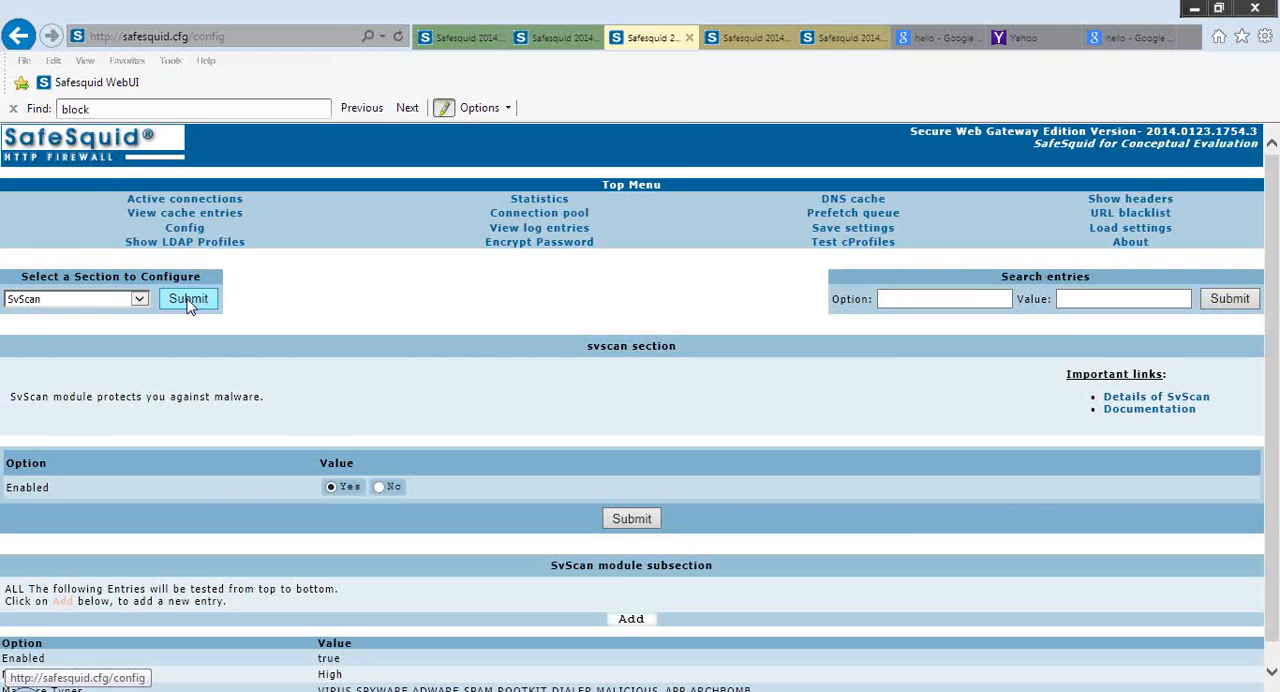
Open the SSL Inspection section of the configuration
{"action": "left_click", "coordinate": [143, 300]}
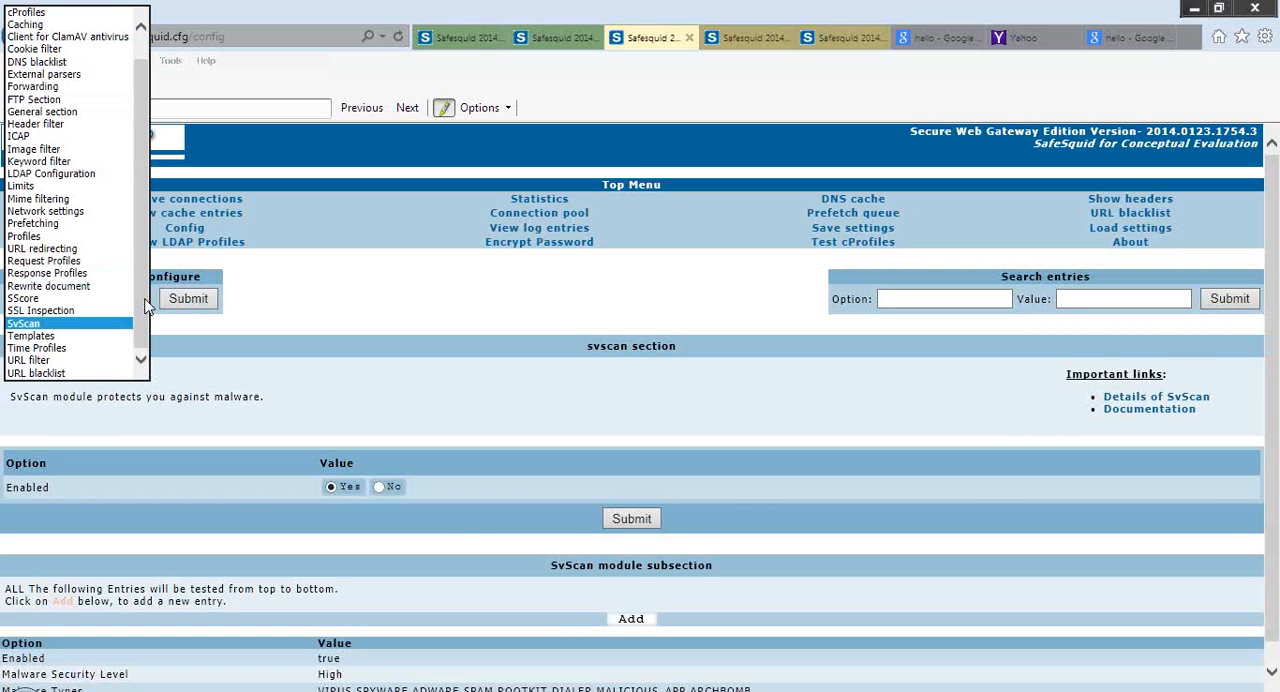
{"action": "key", "text": "Home"}
{"action": "key", "text": "Down"}
{"action": "key", "text": "Down"}
{"action": "key", "text": "Down"}
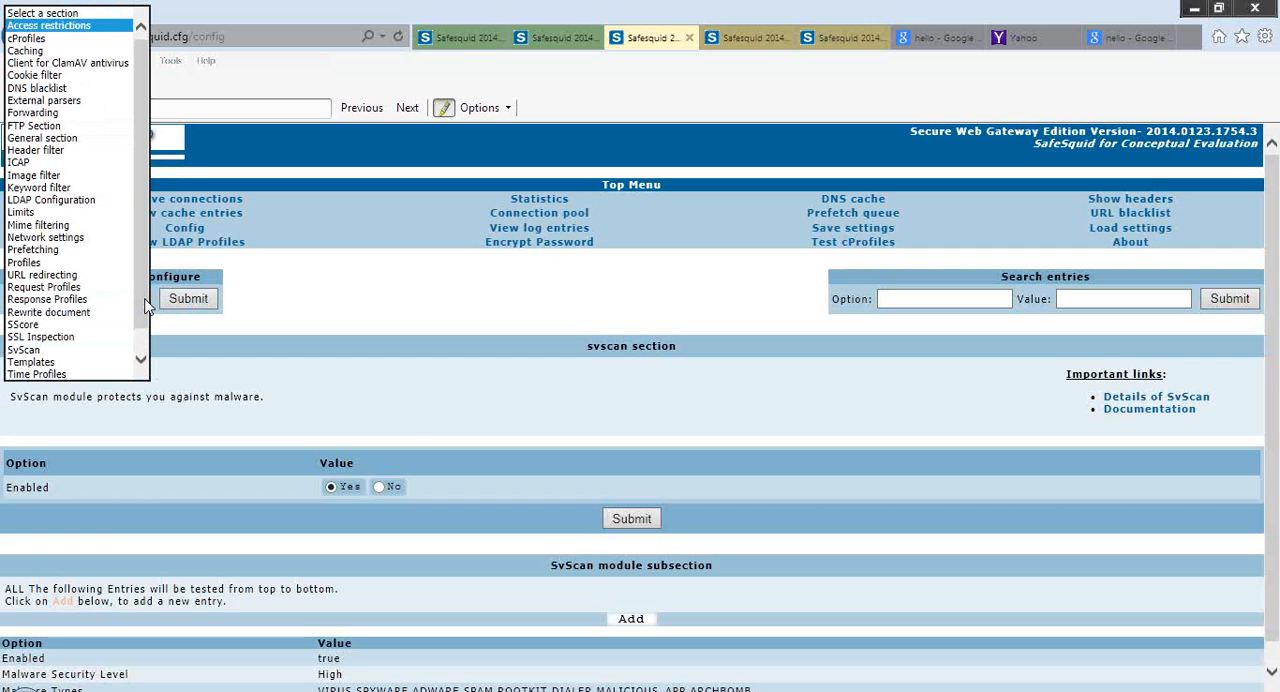
{"action": "key", "text": "Down"}
{"action": "key", "text": "Down"}
{"action": "key", "text": "Down"}
{"action": "key", "text": "Down"}
{"action": "key", "text": "Down"}
{"action": "key", "text": "Down"}
{"action": "key", "text": "Down"}
{"action": "key", "text": "Down"}
{"action": "key", "text": "Down"}
{"action": "key", "text": "Down"}
{"action": "key", "text": "Down"}
{"action": "key", "text": "Down"}
{"action": "key", "text": "Down"}
{"action": "key", "text": "Down"}
{"action": "key", "text": "Down"}
{"action": "key", "text": "Down"}
{"action": "key", "text": "Down"}
{"action": "key", "text": "Down"}
{"action": "key", "text": "Down"}
{"action": "key", "text": "Down"}
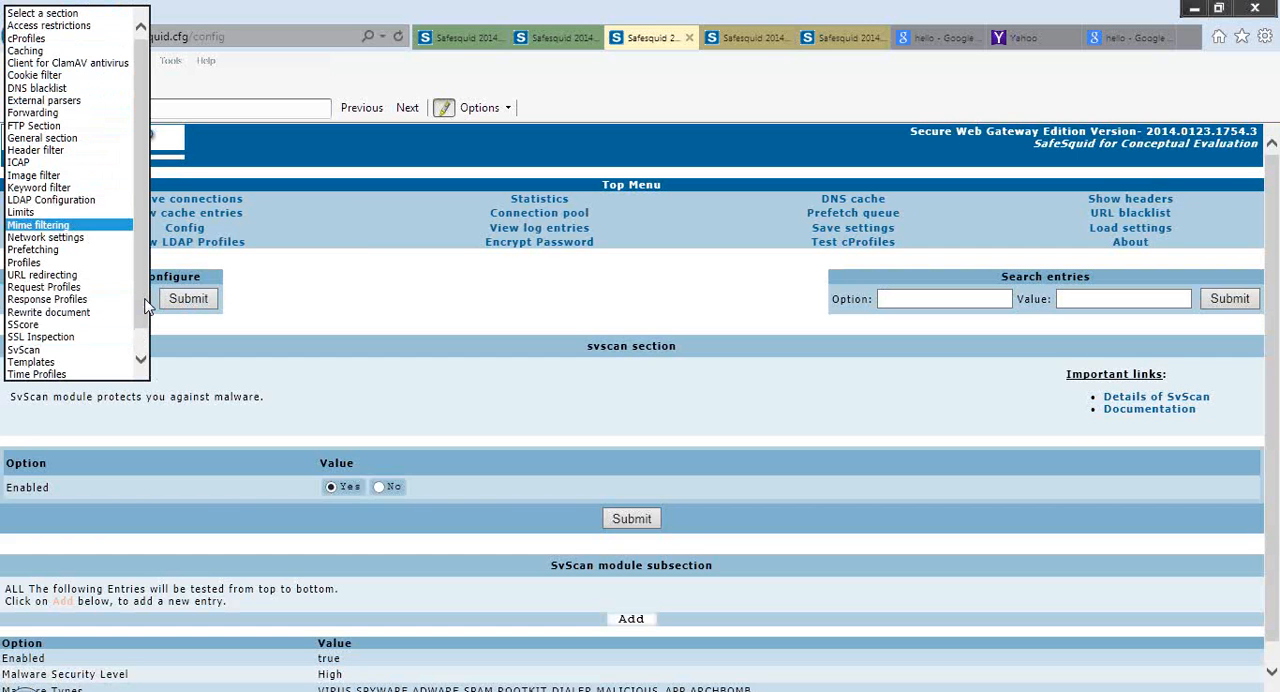
{"action": "key", "text": "Up"}
{"action": "key", "text": "Return"}
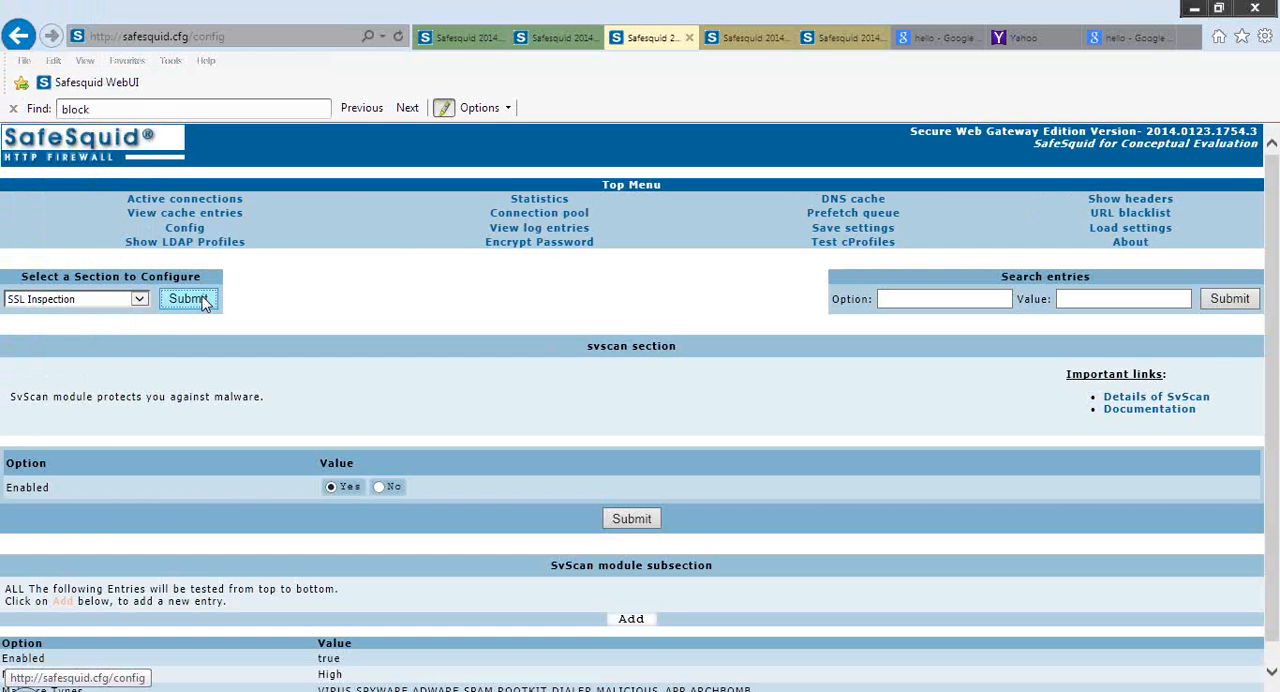
{"action": "left_click", "coordinate": [200, 300]}
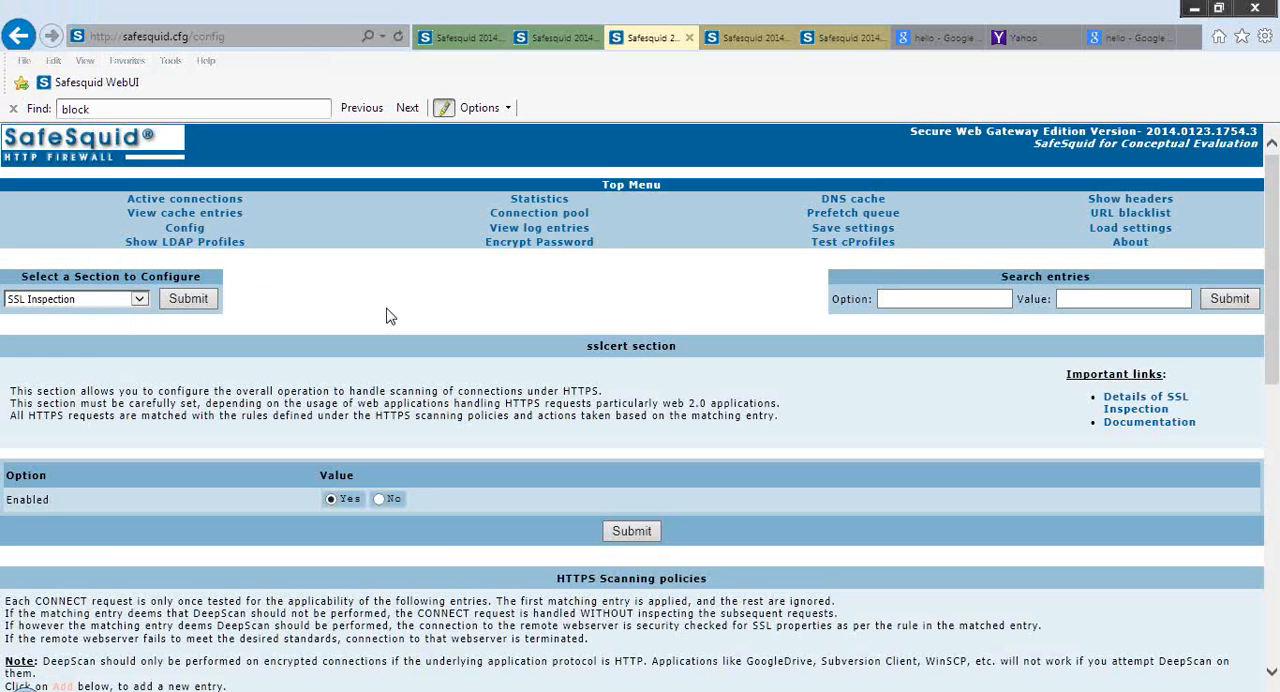
Open the NO_DEEP_SCAN entry under HTTPS Scanning policies for editing
{"action": "scroll", "coordinate": [390, 316], "scroll_direction": "down", "scroll_amount": 1}
{"action": "scroll", "coordinate": [390, 316], "scroll_direction": "down", "scroll_amount": 3}
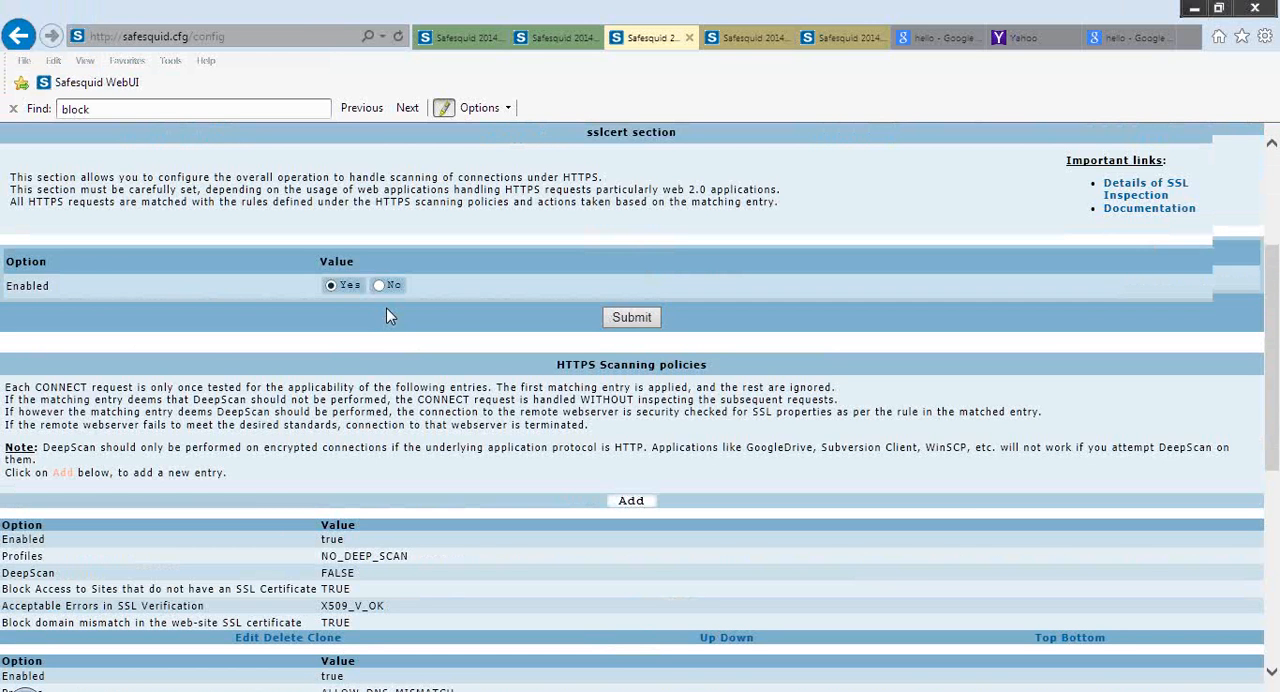
{"action": "scroll", "coordinate": [388, 314], "scroll_direction": "down", "scroll_amount": 3}
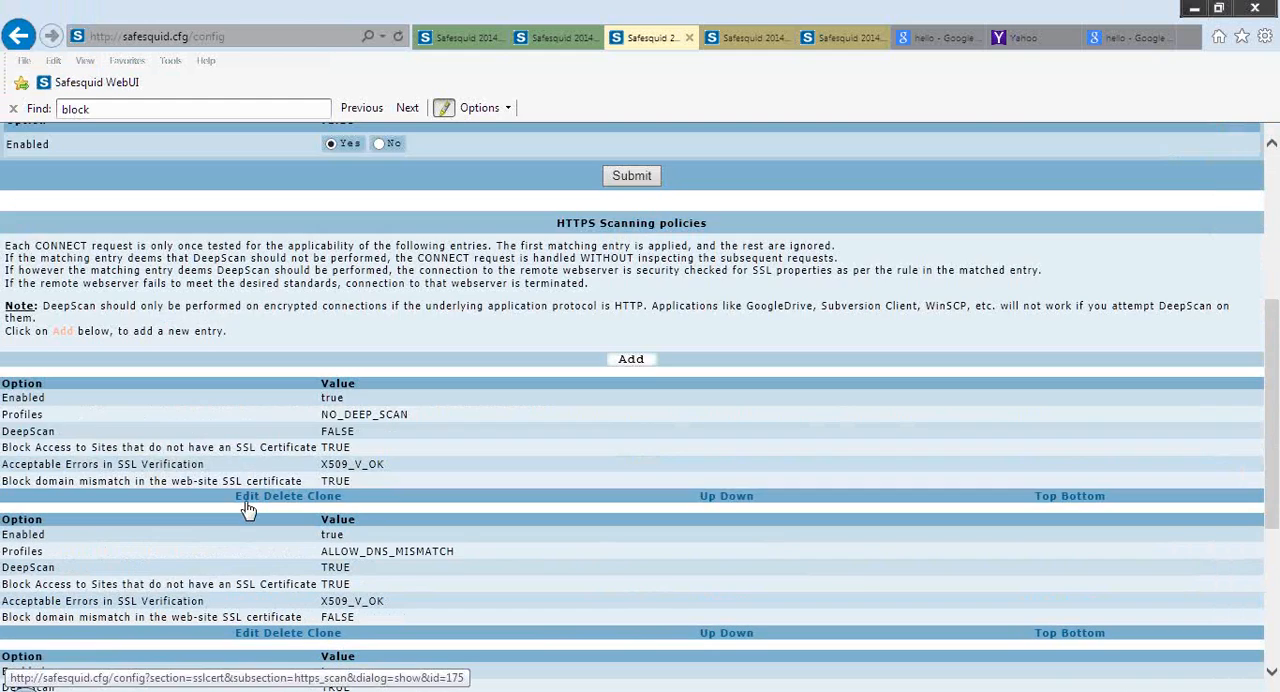
{"action": "left_click", "coordinate": [249, 510]}
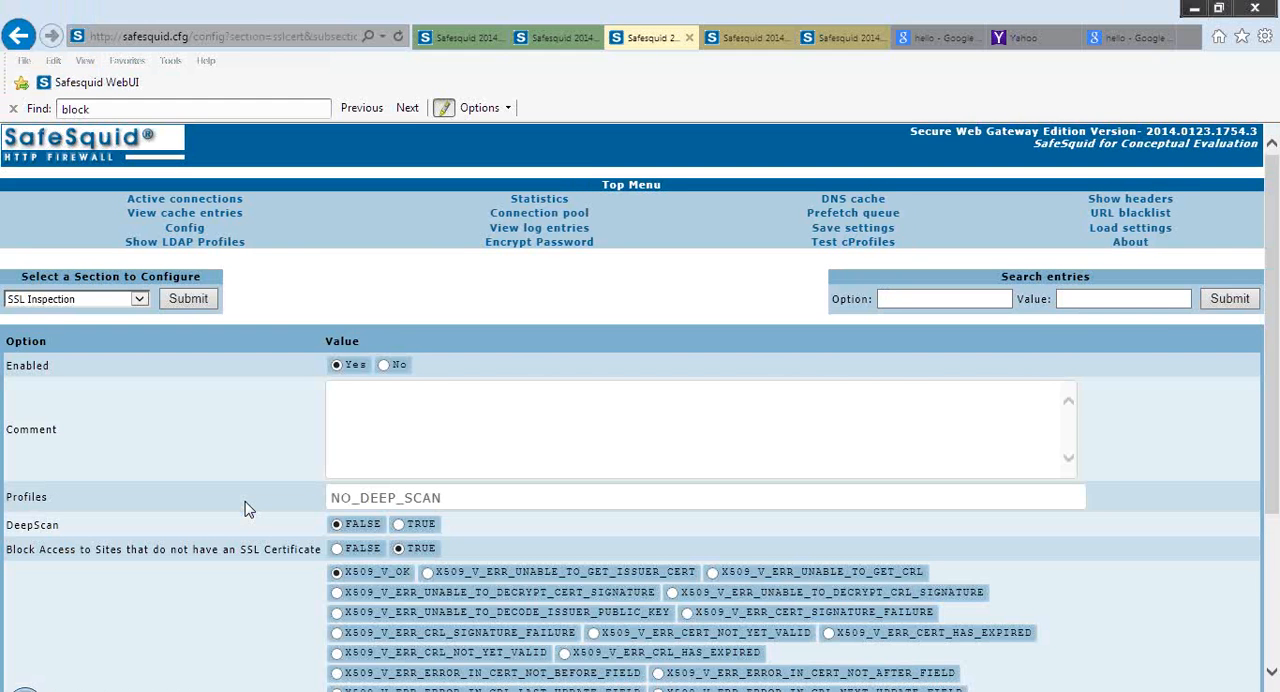
Examine the entry's DeepScan, SSL certificate blocking and Acceptable Errors in SSL Verification options with their help texts
{"action": "scroll", "coordinate": [249, 510], "scroll_direction": "down", "scroll_amount": 1}
{"action": "scroll", "coordinate": [249, 510], "scroll_direction": "down", "scroll_amount": 3}
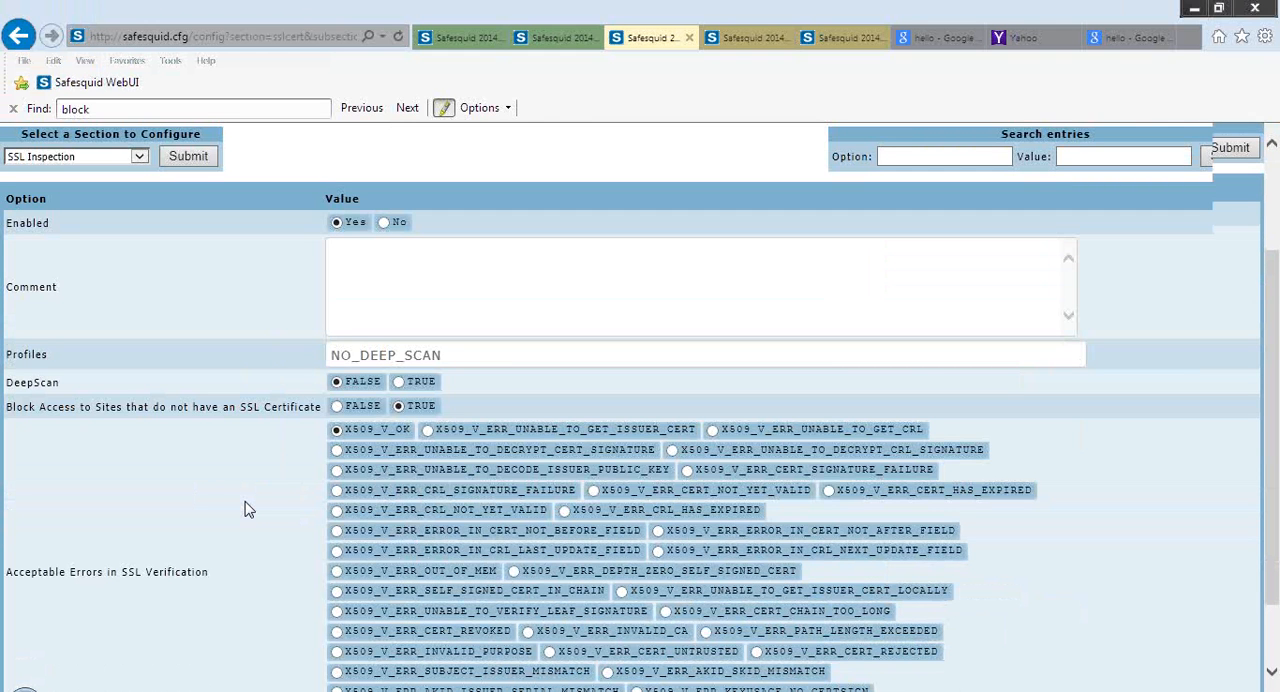
{"action": "scroll", "coordinate": [249, 510], "scroll_direction": "down", "scroll_amount": 2}
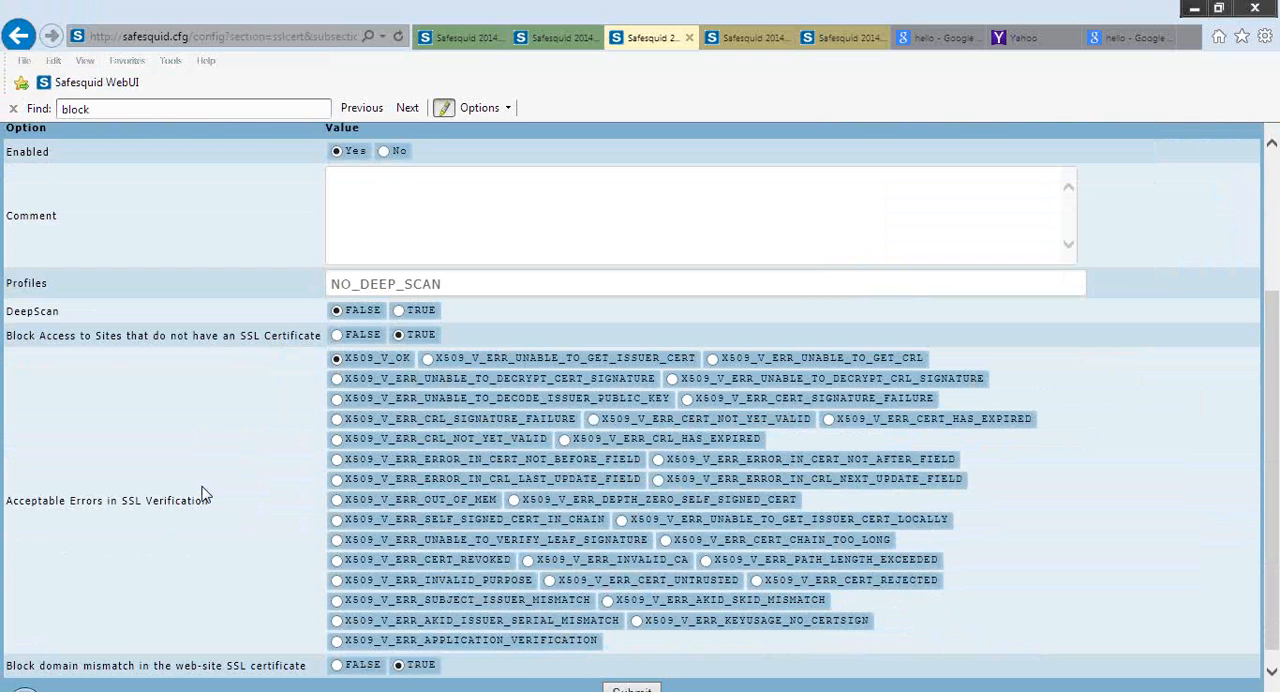
{"action": "mouse_move", "coordinate": [28, 370]}
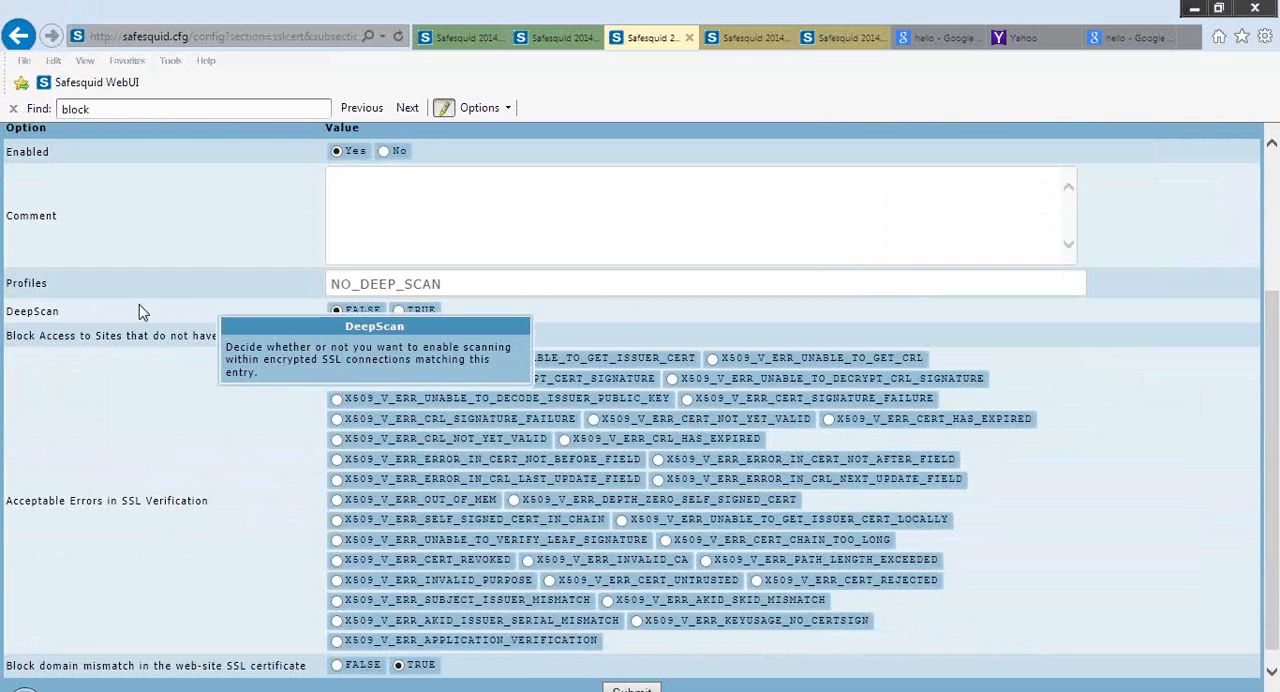
{"action": "mouse_move", "coordinate": [180, 368]}
{"action": "mouse_move", "coordinate": [177, 446]}
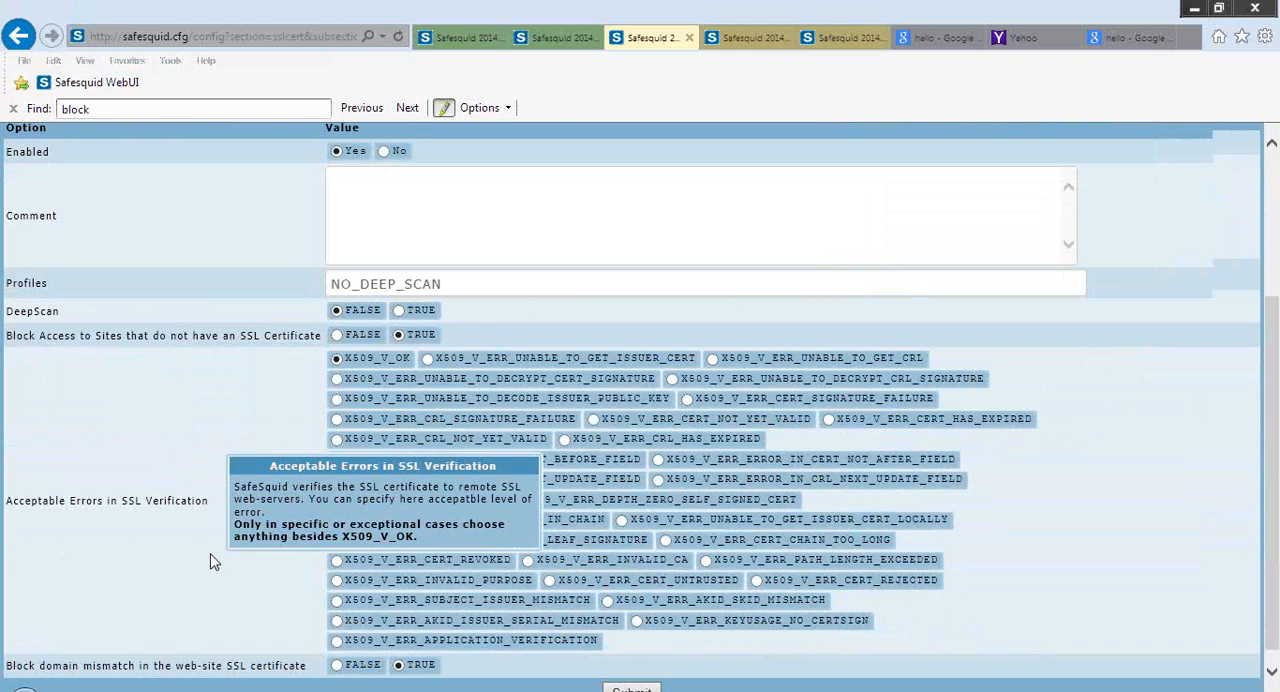
{"action": "scroll", "coordinate": [210, 562], "scroll_direction": "down", "scroll_amount": 1}
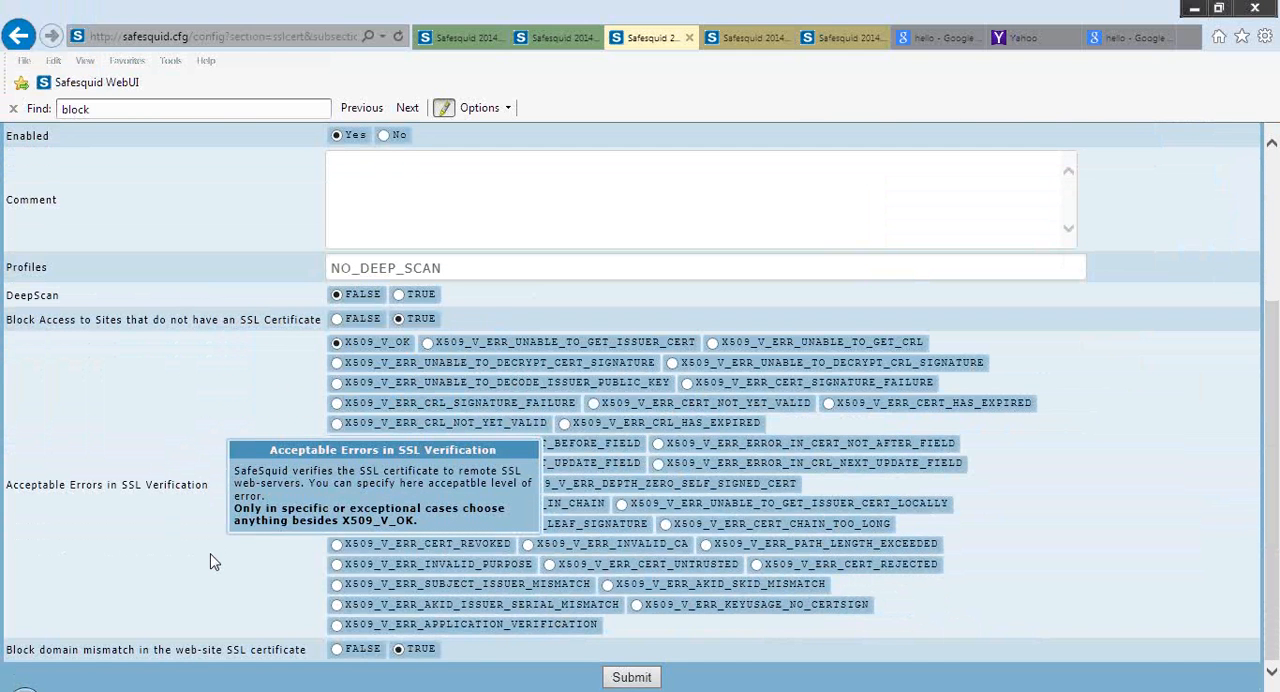
{"action": "mouse_move", "coordinate": [526, 390]}
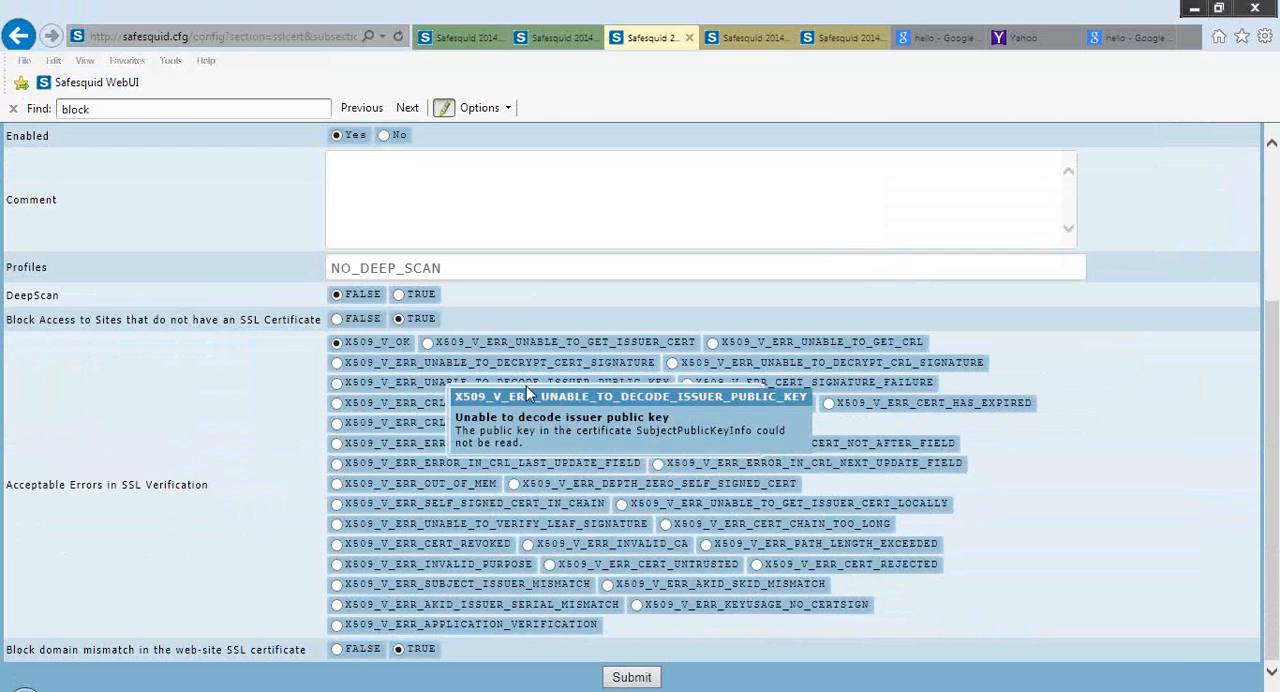
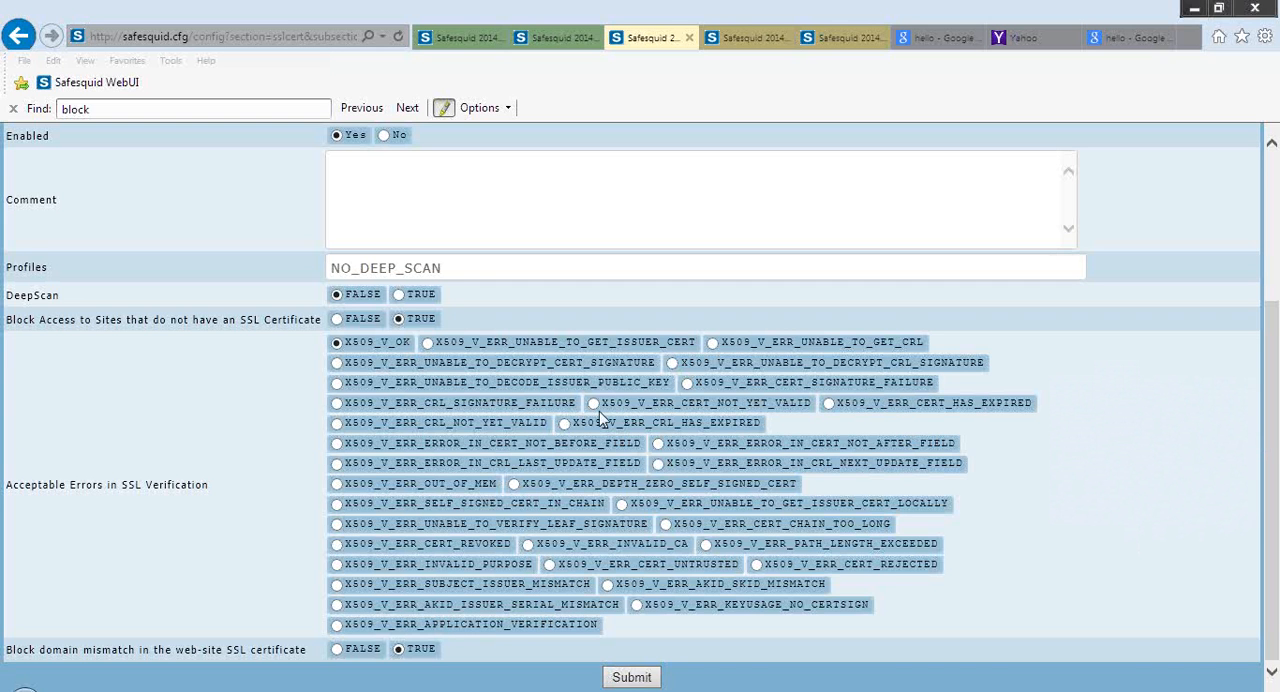
Review the help text for Acceptable Errors in SSL Verification and return to the SSL Inspection section overview
{"action": "mouse_move", "coordinate": [416, 446]}
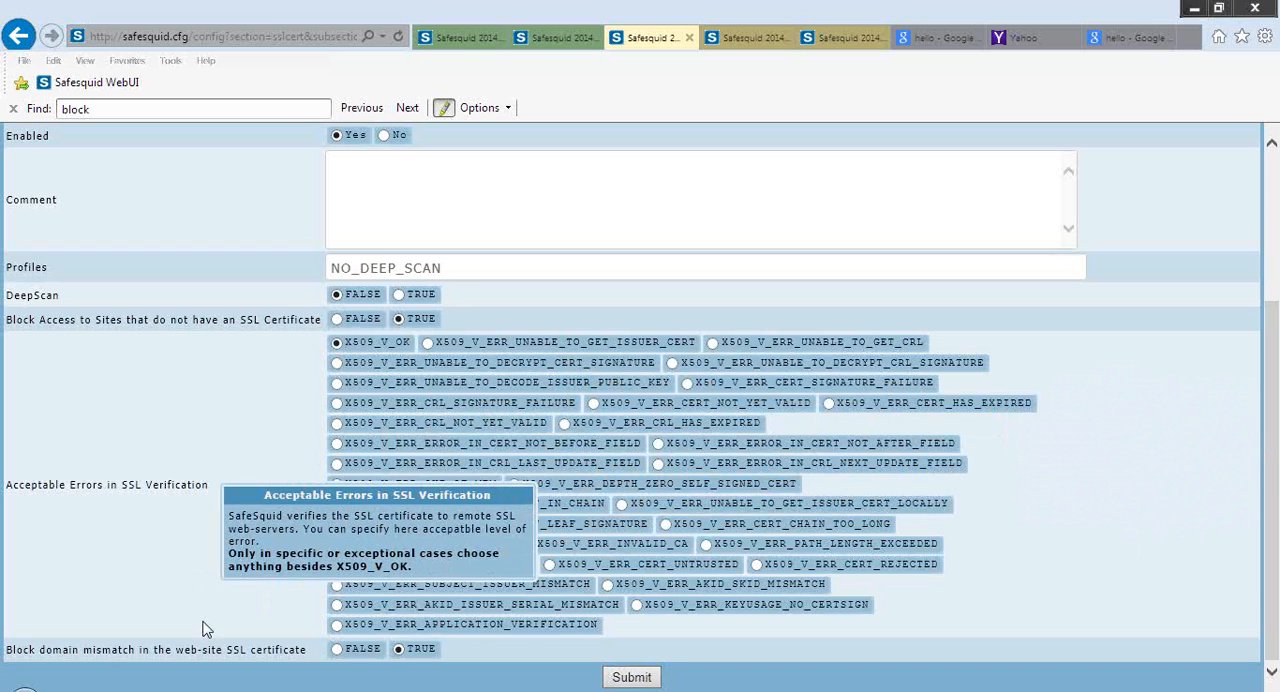
{"action": "mouse_move", "coordinate": [183, 640]}
{"action": "mouse_move", "coordinate": [170, 507]}
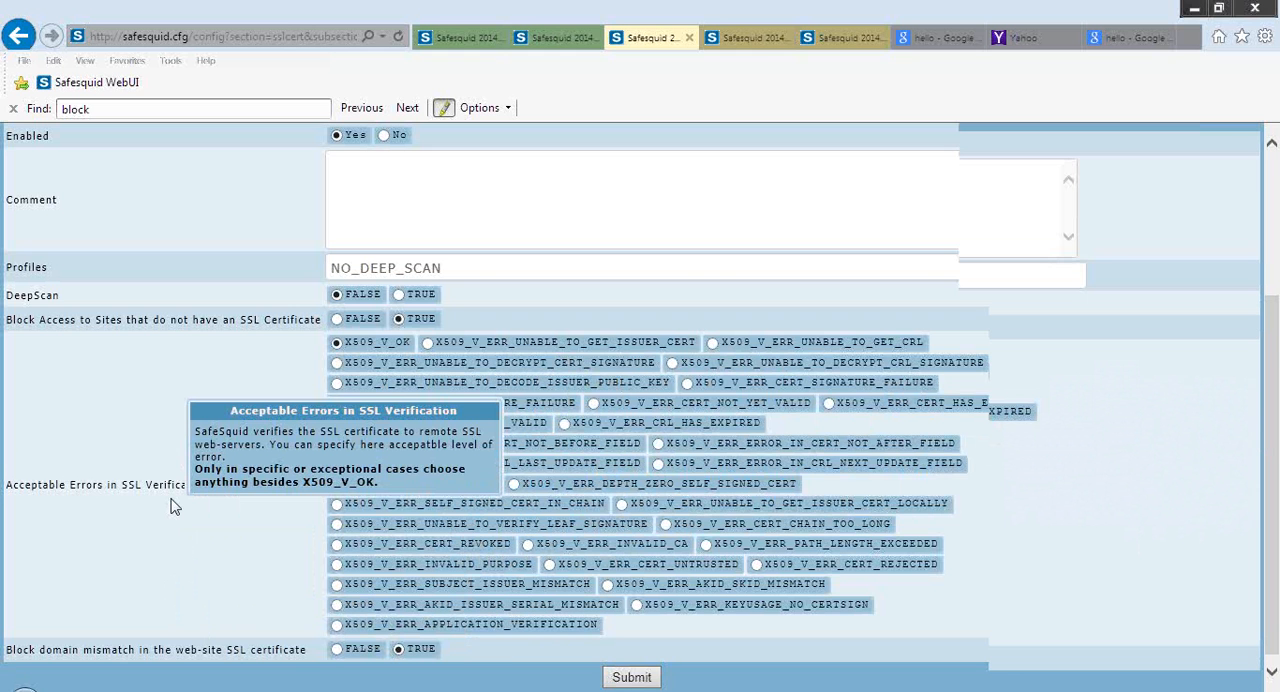
{"action": "scroll", "coordinate": [170, 507], "scroll_direction": "up", "scroll_amount": 1}
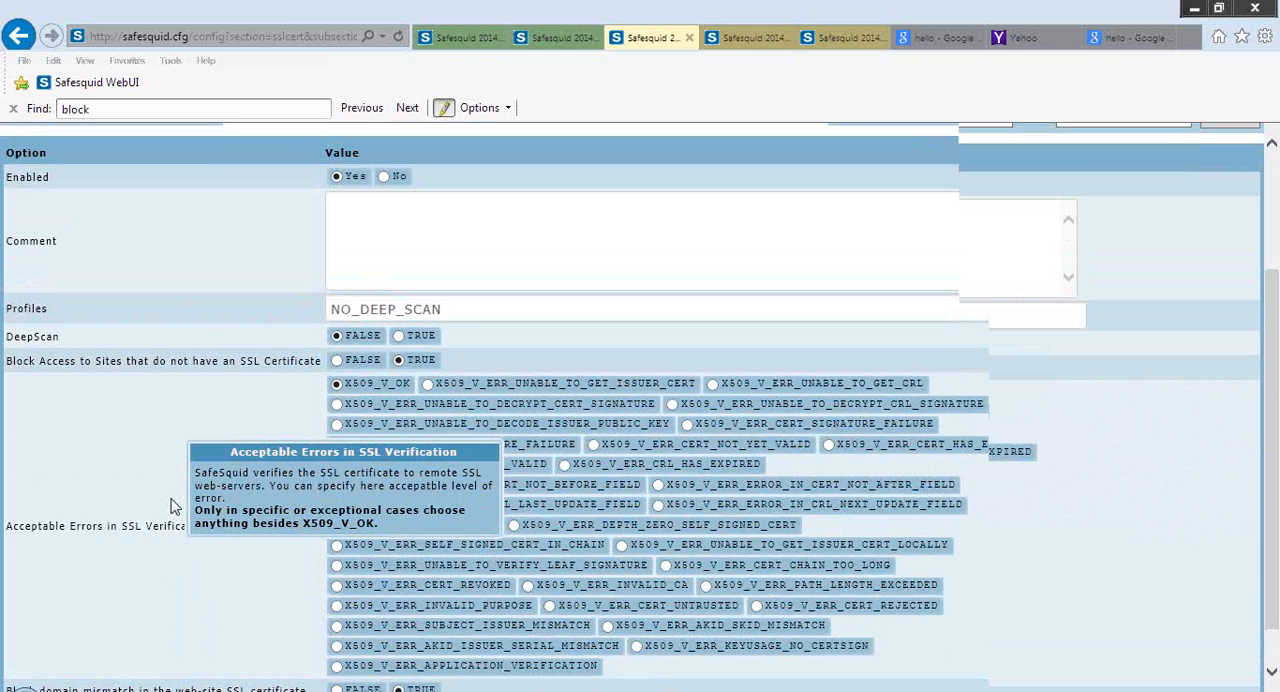
{"action": "scroll", "coordinate": [170, 507], "scroll_direction": "up", "scroll_amount": 4}
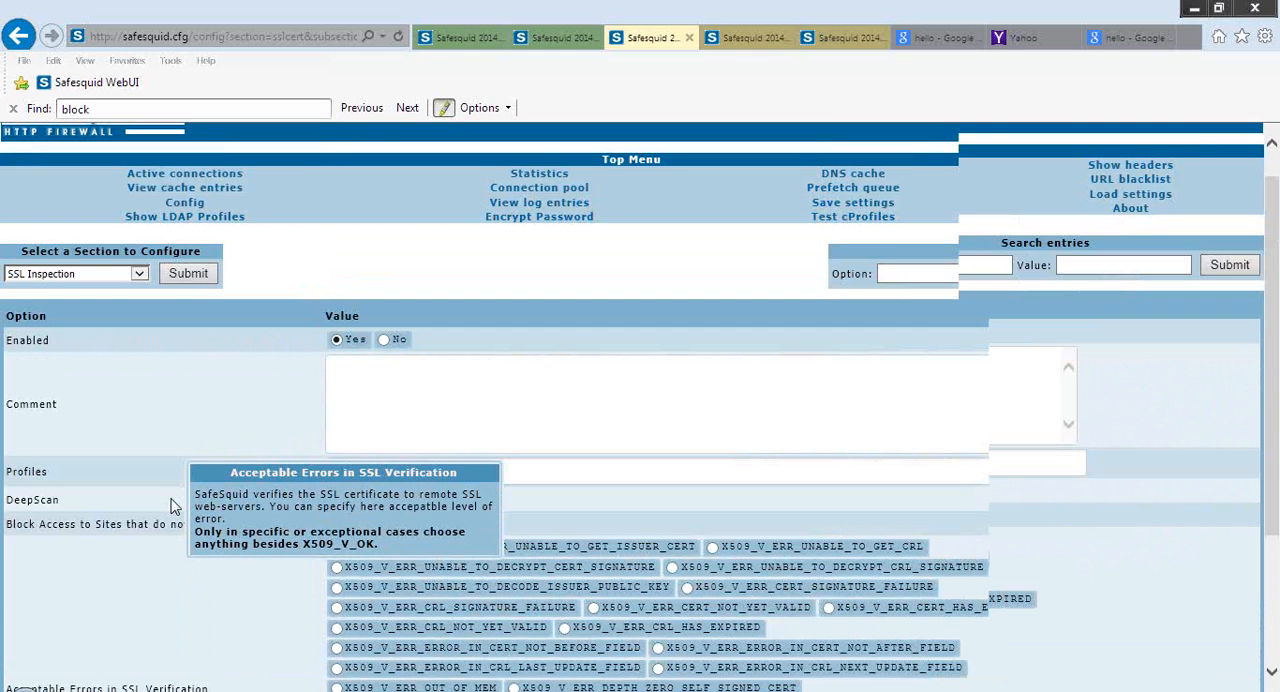
{"action": "left_click", "coordinate": [199, 202]}
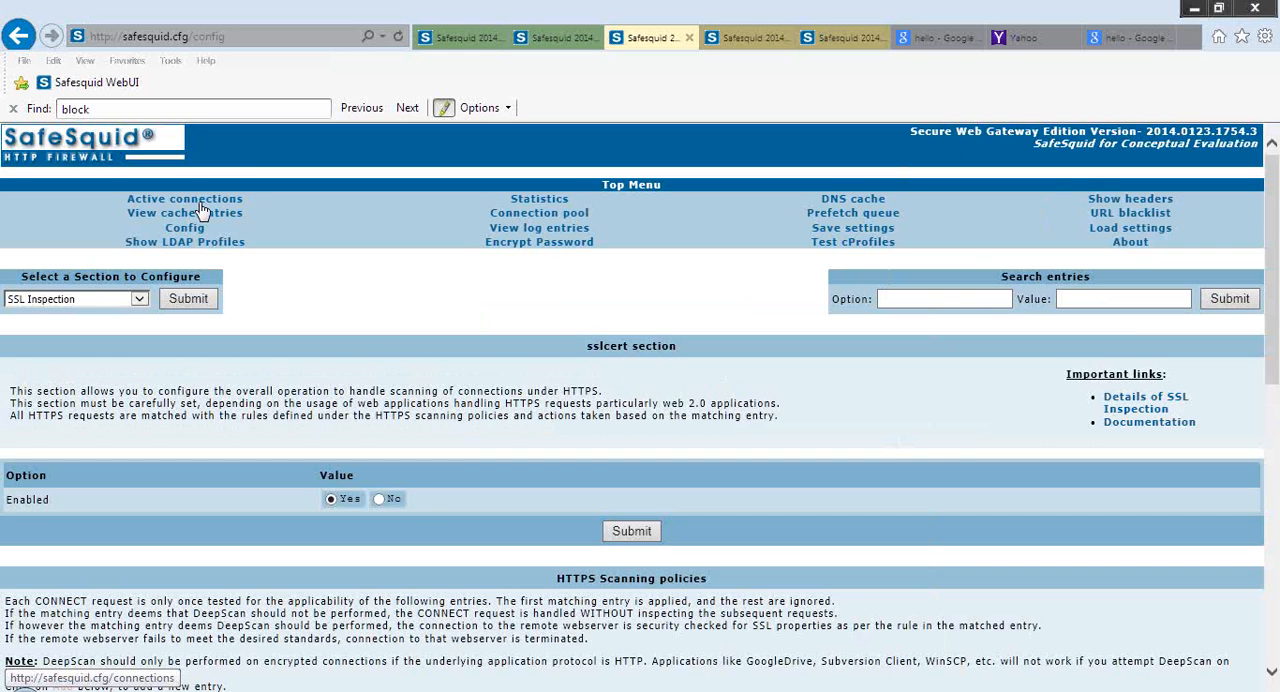
Switch to the Google results for "hello" and repeatedly try to turn off SafeSearch
{"action": "left_click", "coordinate": [931, 40]}
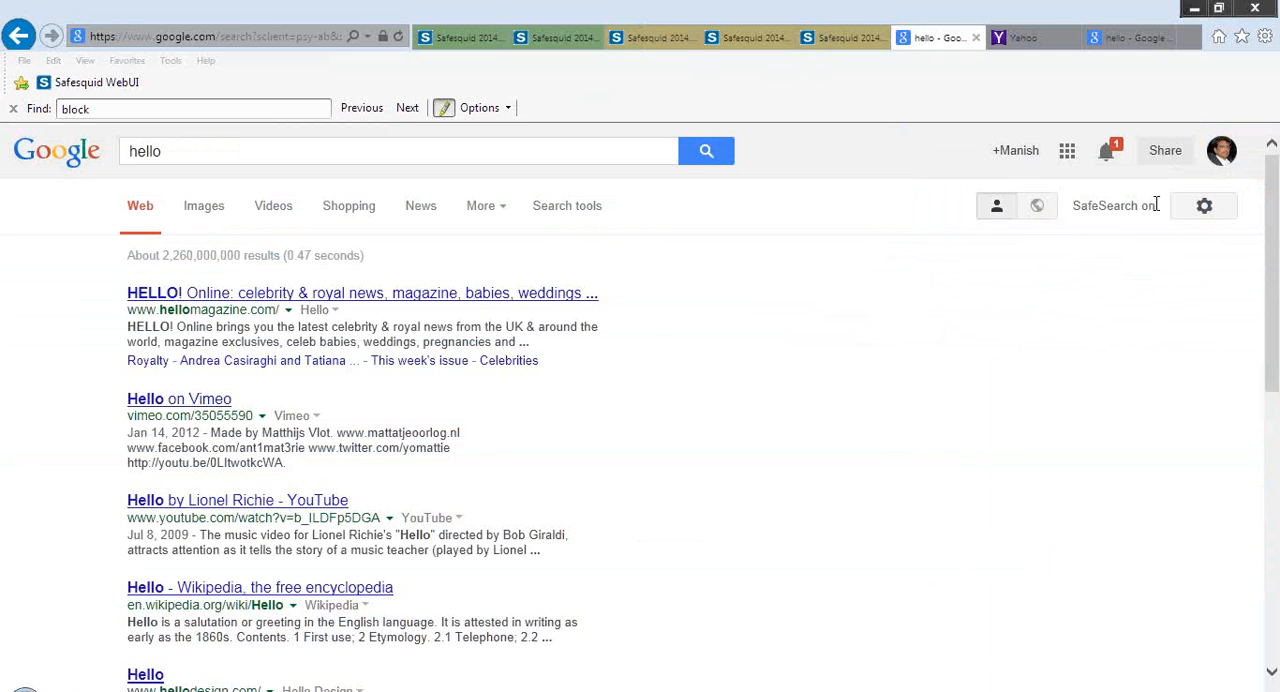
{"action": "left_click", "coordinate": [1206, 212]}
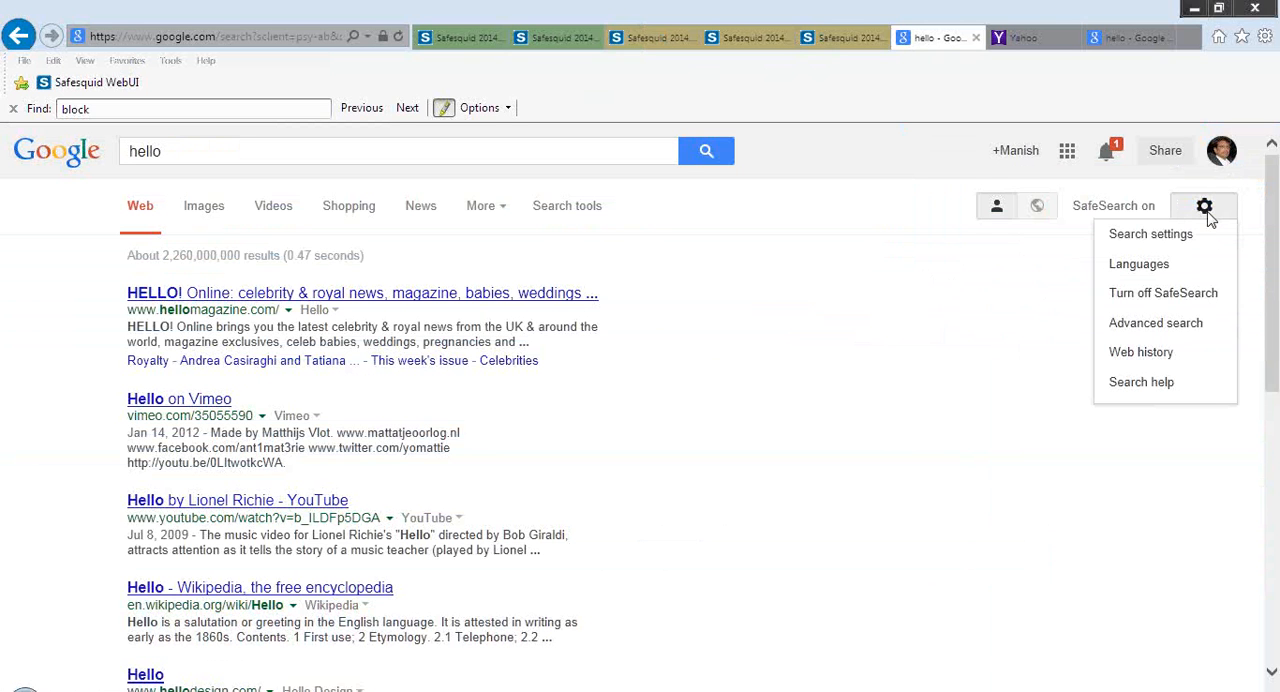
{"action": "left_click", "coordinate": [1170, 298]}
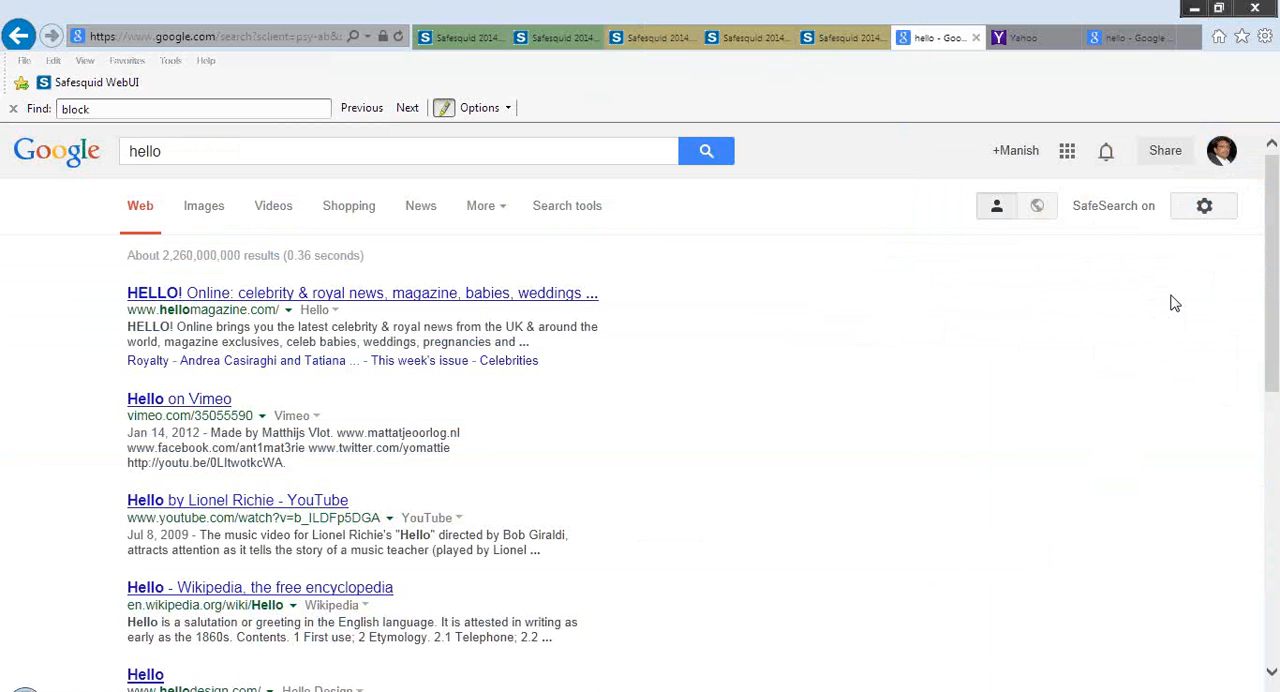
{"action": "left_click", "coordinate": [1201, 217]}
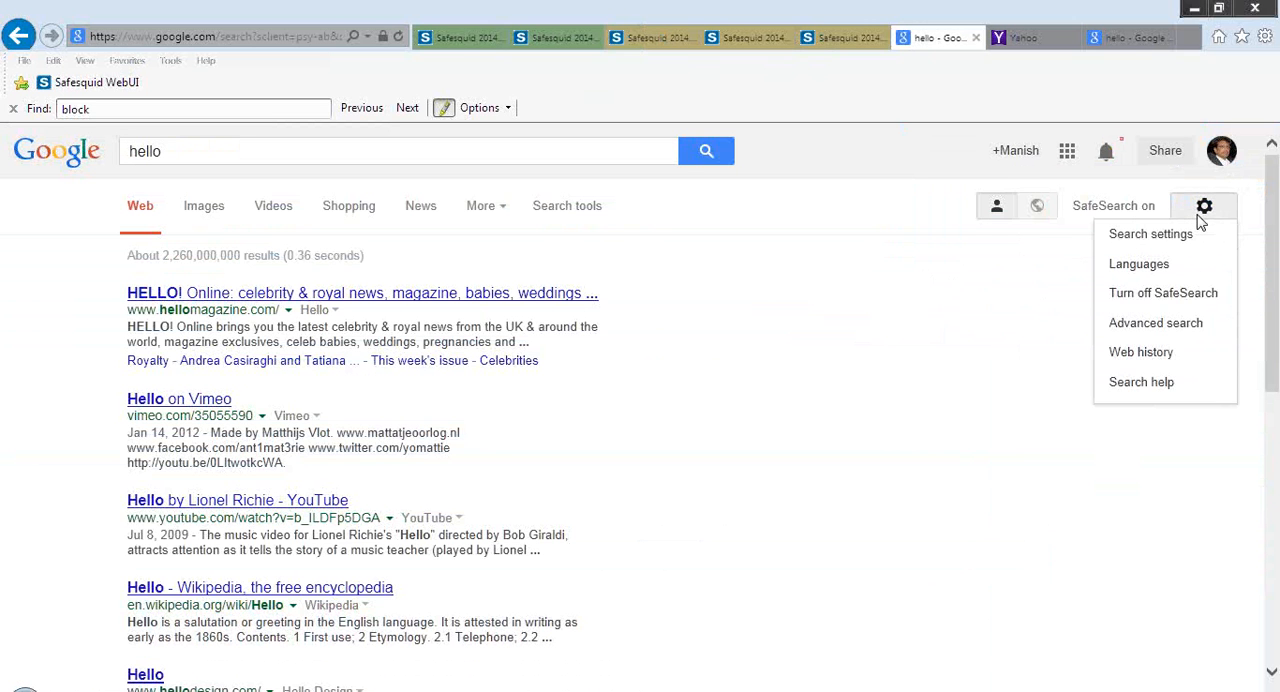
{"action": "left_click", "coordinate": [1181, 294]}
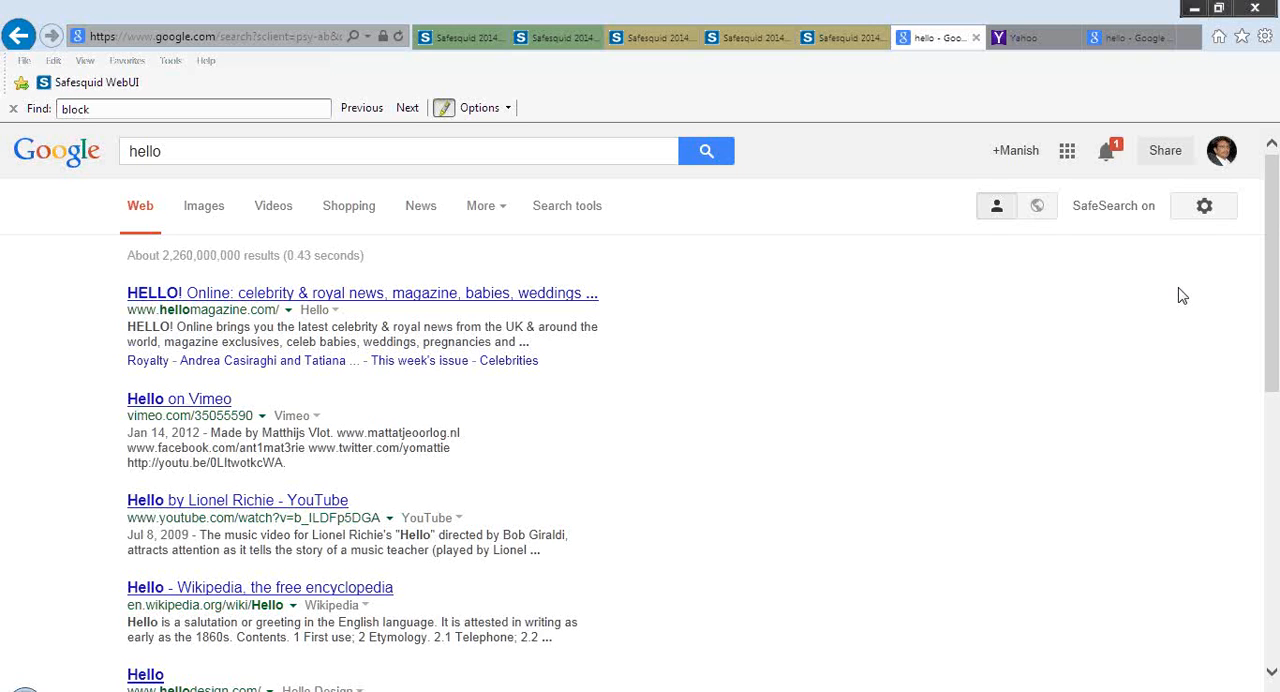
{"action": "left_click", "coordinate": [1204, 206]}
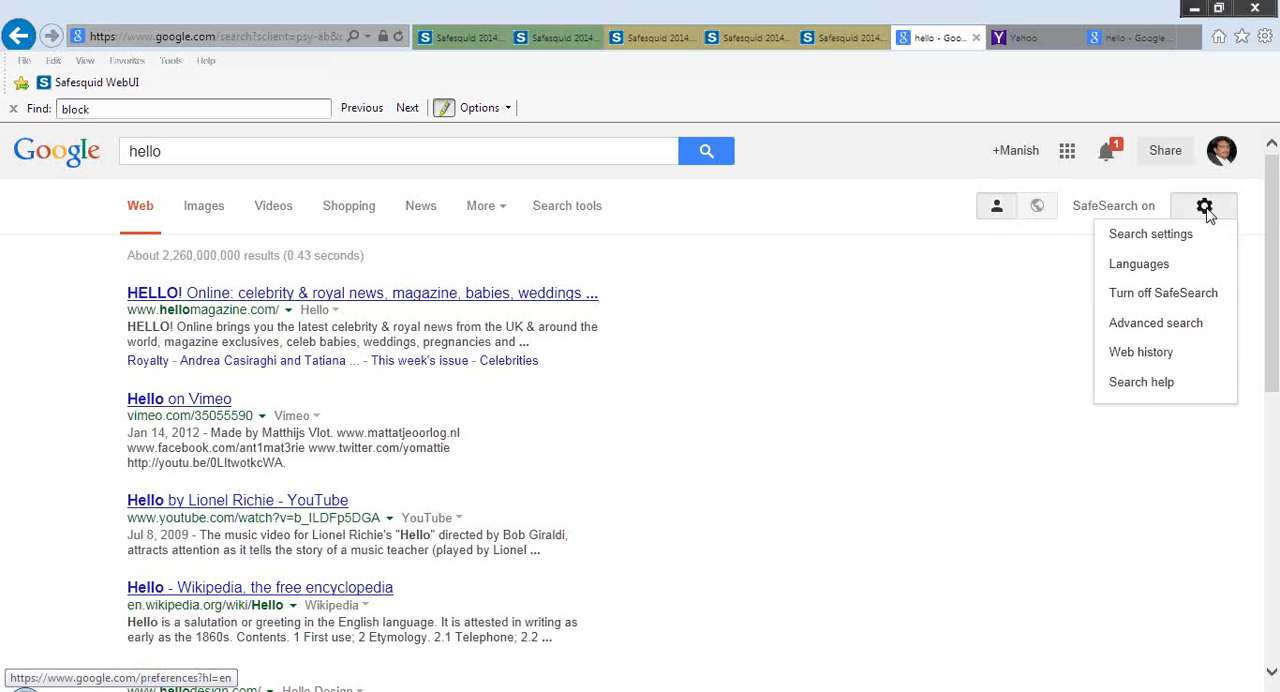
{"action": "left_click", "coordinate": [1165, 294]}
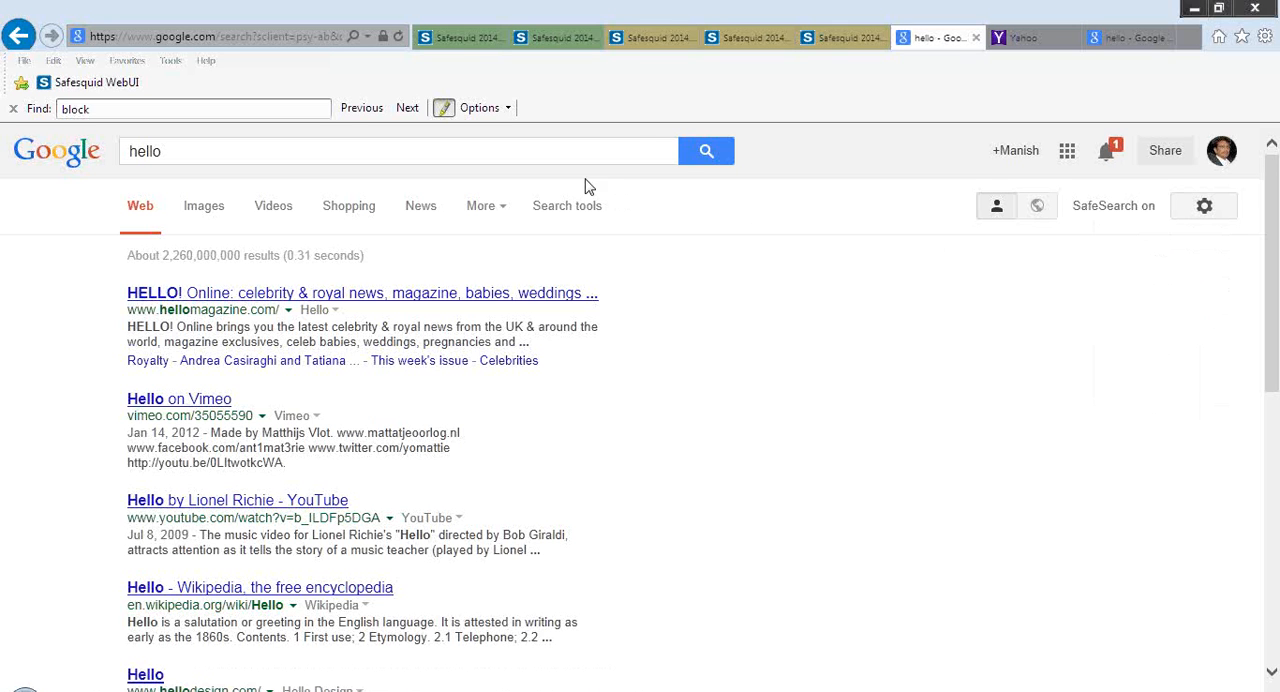
Rerun the "hello" search, search Google for "sex" and review the results with SafeSearch on
{"action": "left_click", "coordinate": [642, 150]}
{"action": "left_click", "coordinate": [708, 152]}
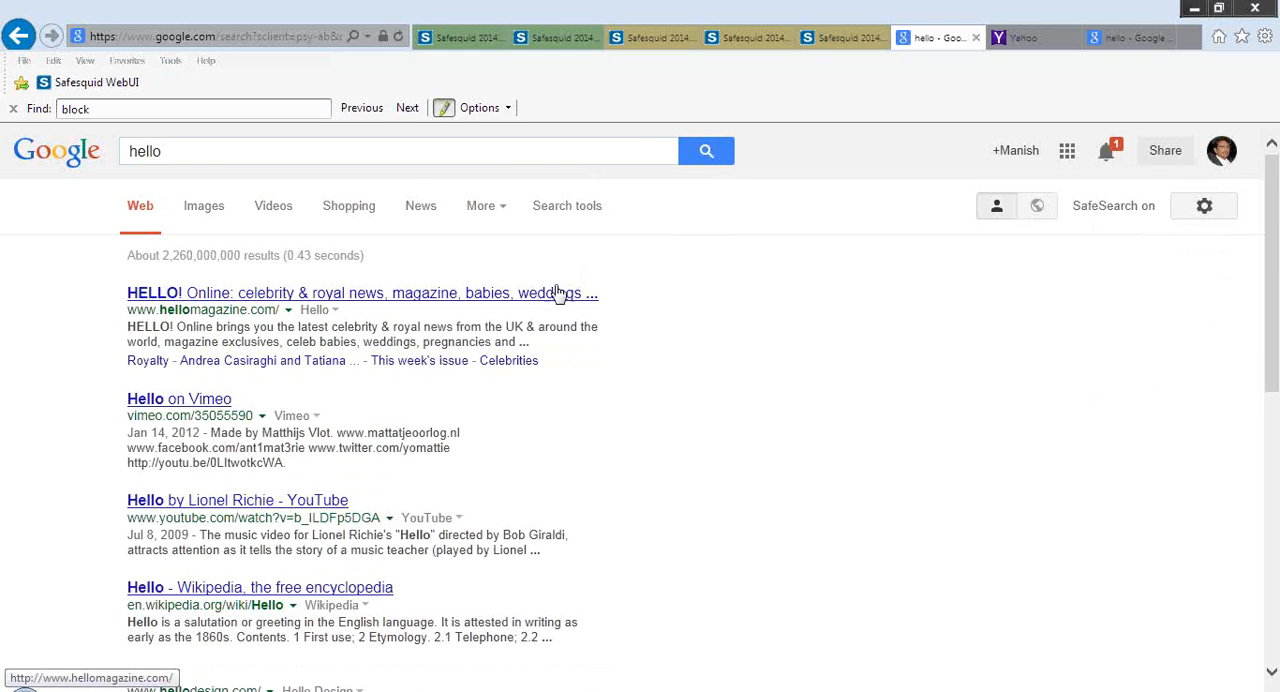
{"action": "left_click", "coordinate": [463, 151]}
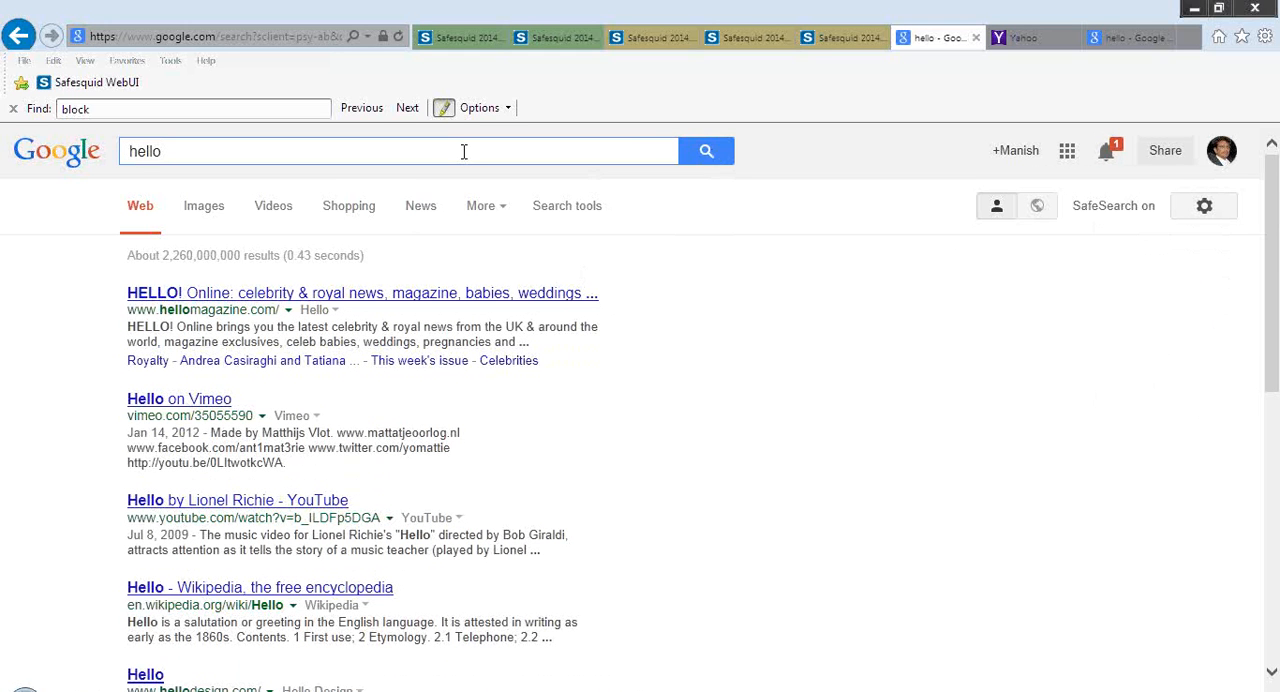
{"action": "key", "text": "ctrl+a"}
{"action": "type", "text": "sex"}
{"action": "key", "text": "Return"}
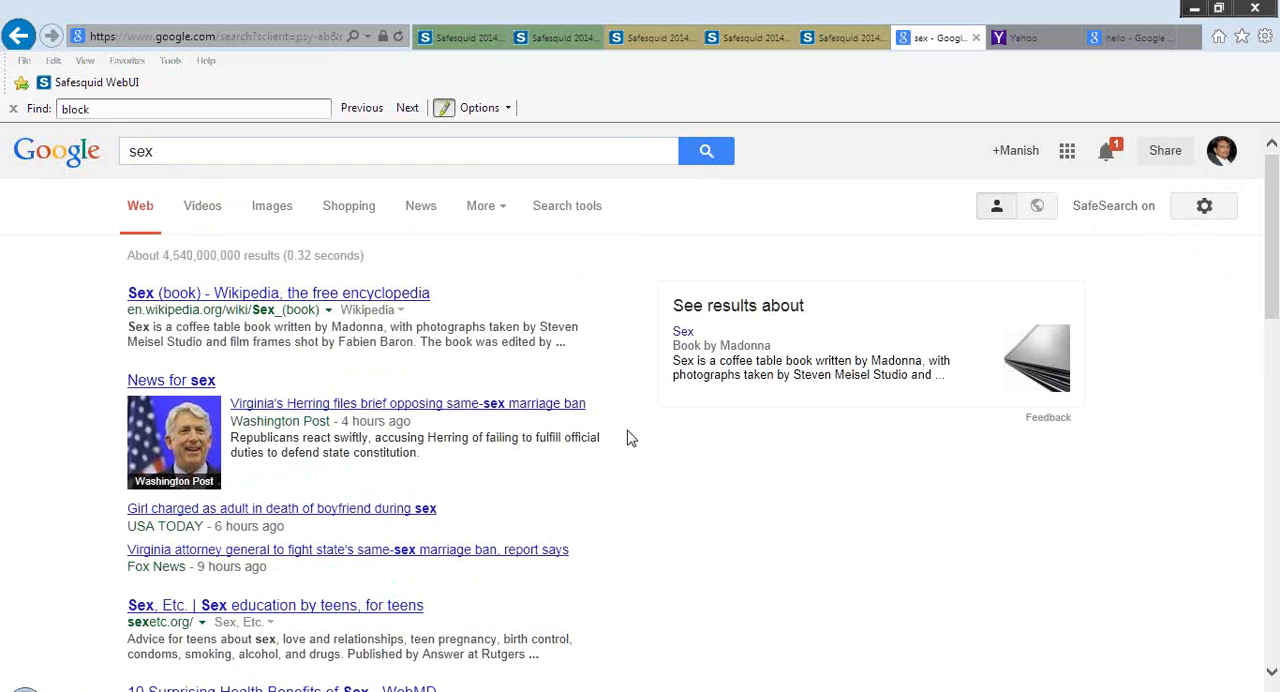
{"action": "scroll", "coordinate": [630, 438], "scroll_direction": "down", "scroll_amount": 1}
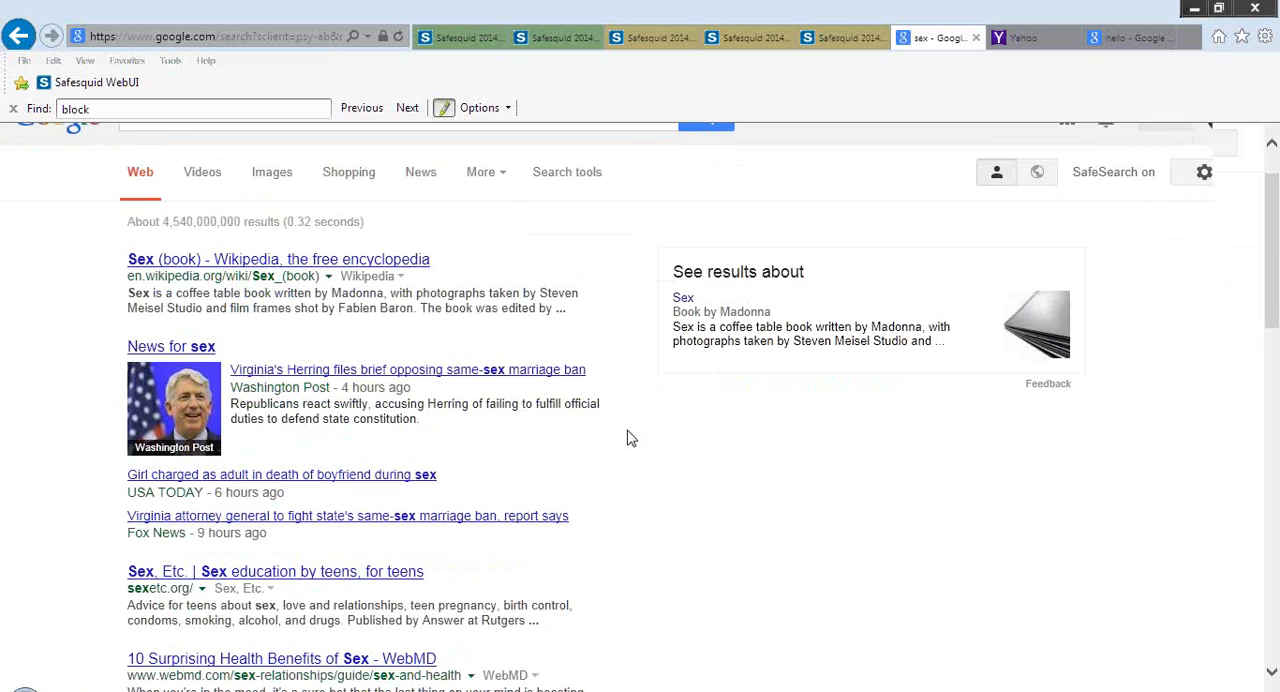
{"action": "scroll", "coordinate": [630, 438], "scroll_direction": "down", "scroll_amount": 3}
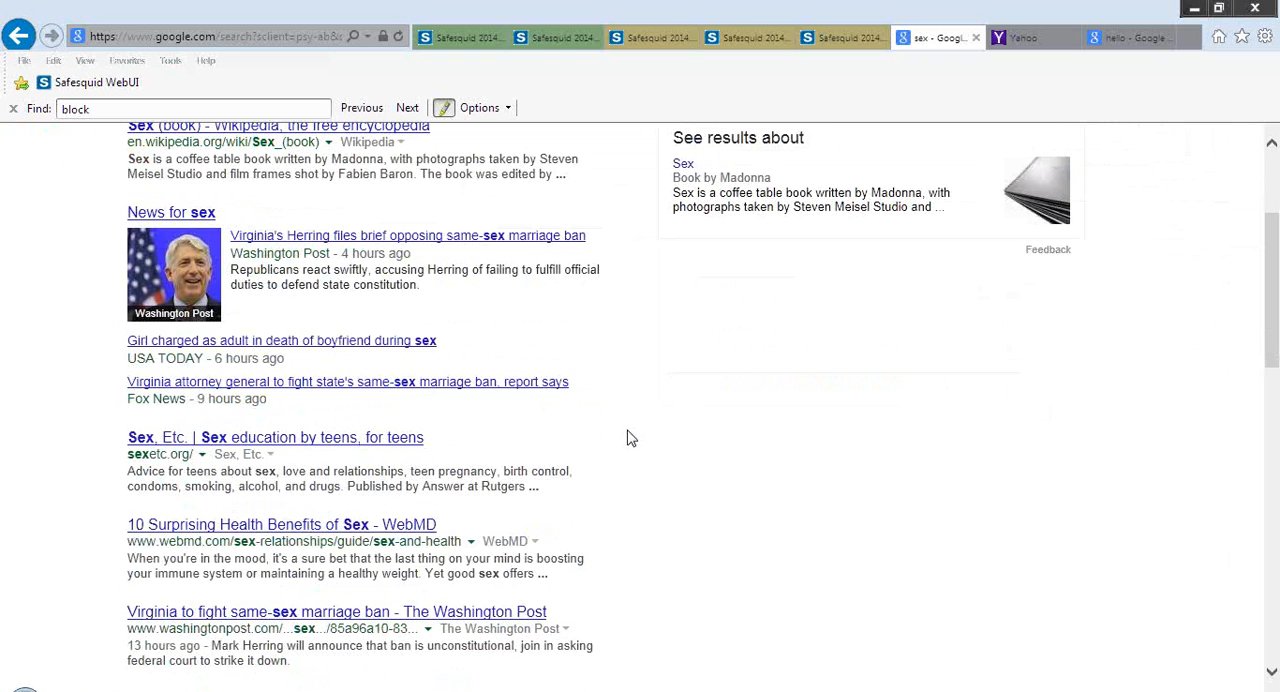
{"action": "scroll", "coordinate": [630, 438], "scroll_direction": "down", "scroll_amount": 6}
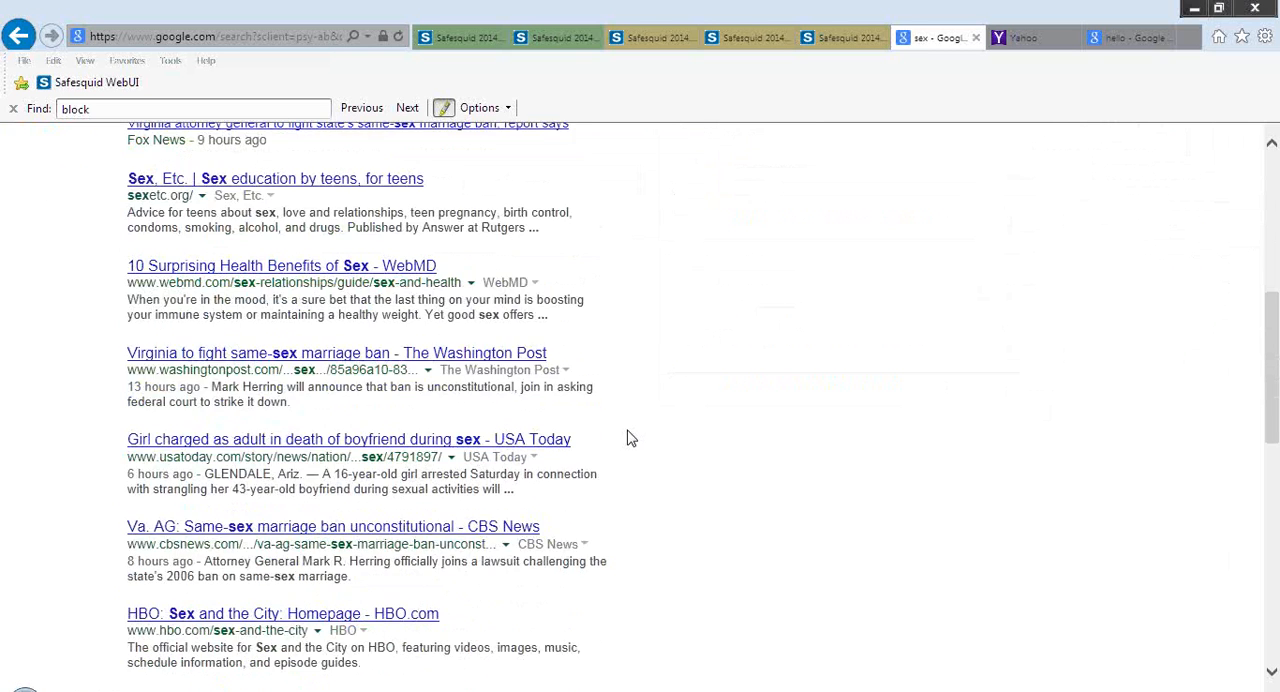
{"action": "scroll", "coordinate": [629, 434], "scroll_direction": "up", "scroll_amount": 10}
Search Google for "fuck", highlight the SafeSearch notice and try again to turn off SafeSearch
{"action": "left_click", "coordinate": [631, 160]}
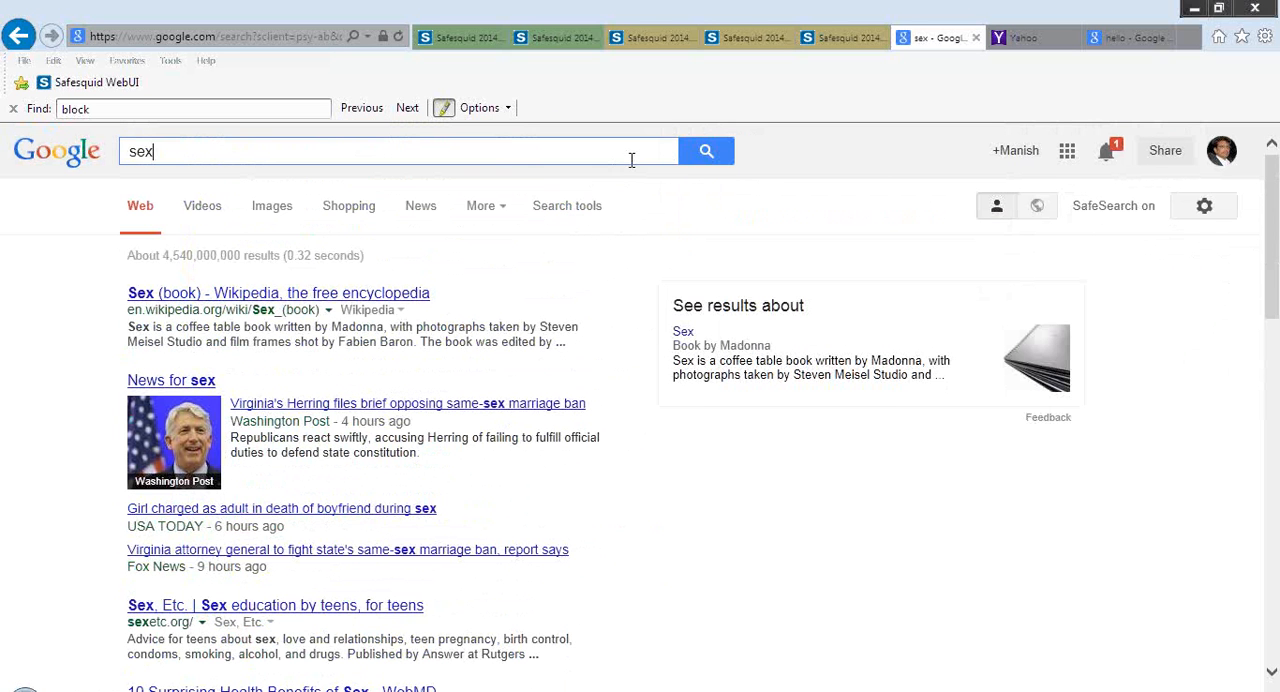
{"action": "key", "text": "ctrl+a"}
{"action": "type", "text": "fuck"}
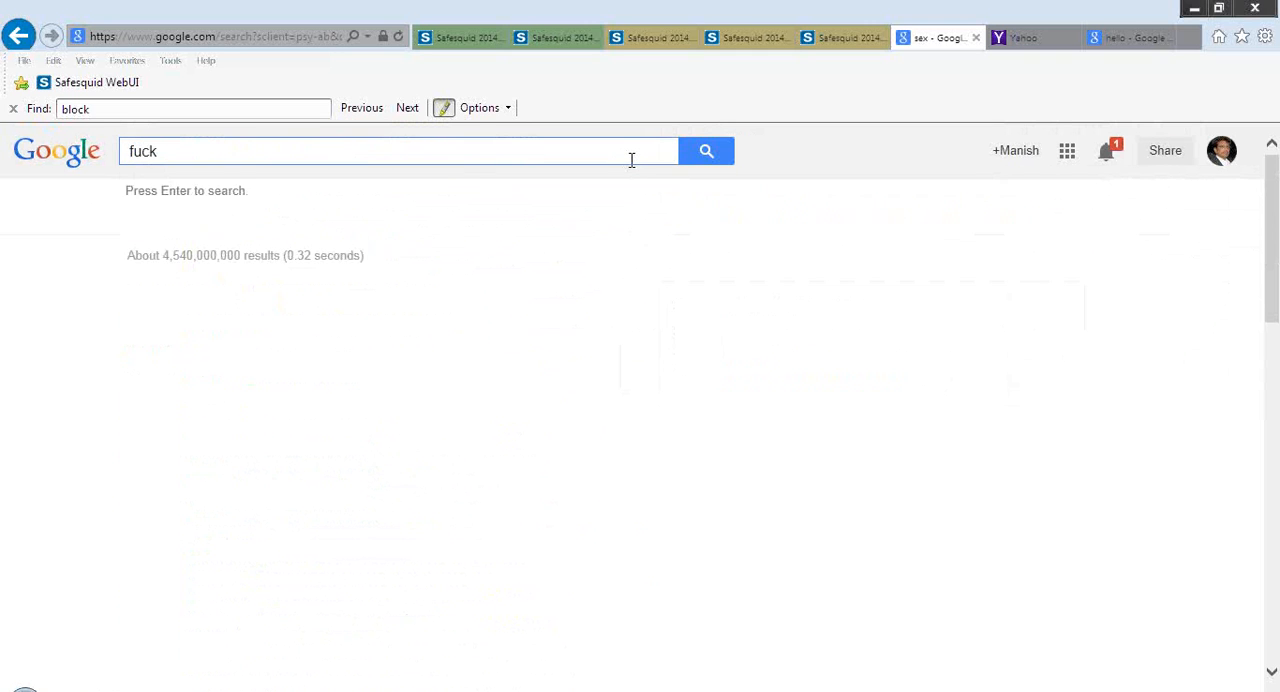
{"action": "key", "text": "Return"}
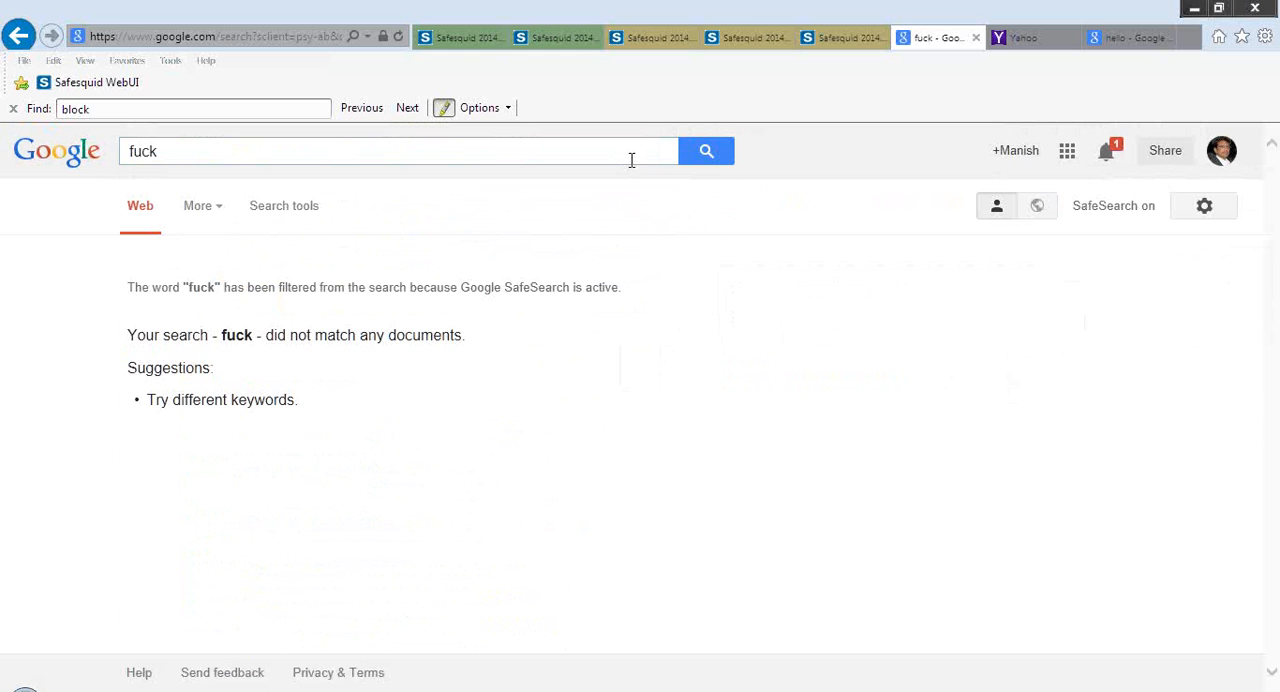
{"action": "left_click_drag", "start_coordinate": [458, 287], "coordinate": [657, 287]}
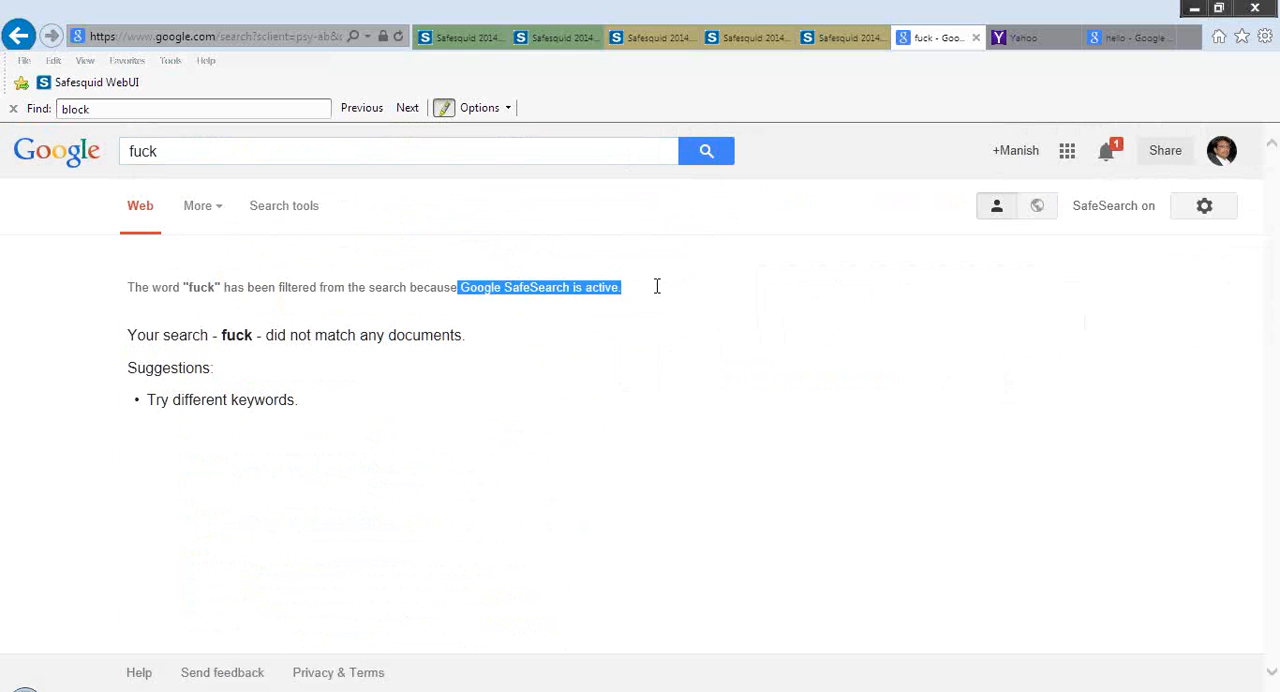
{"action": "left_click", "coordinate": [1207, 208]}
{"action": "left_click", "coordinate": [1158, 289]}
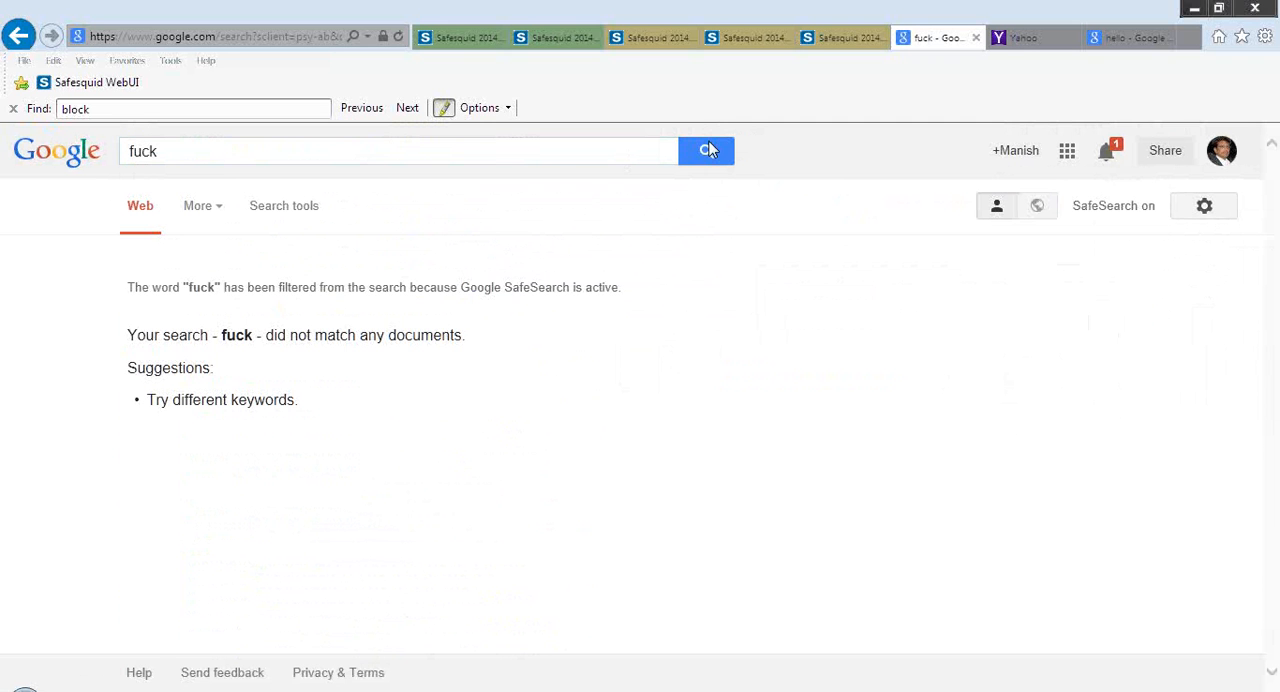
Switch to the Yahoo home page, reload it and search for "hello"
{"action": "left_click", "coordinate": [1024, 40]}
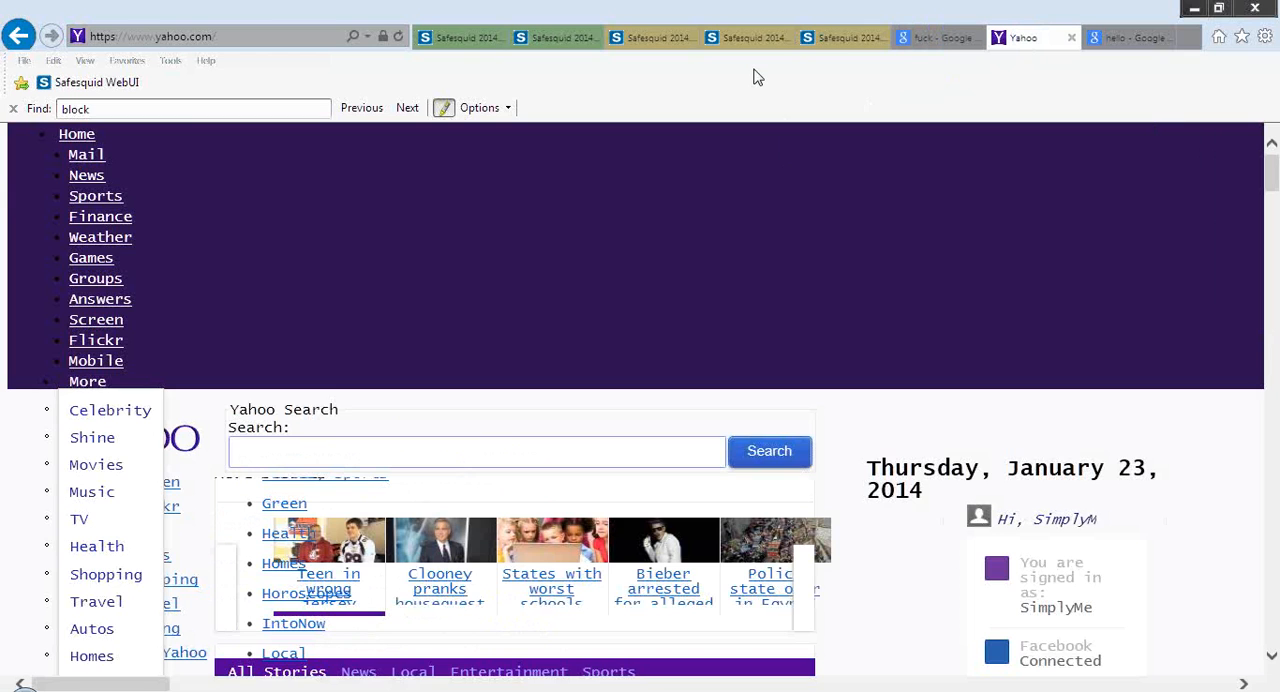
{"action": "key", "text": "F5"}
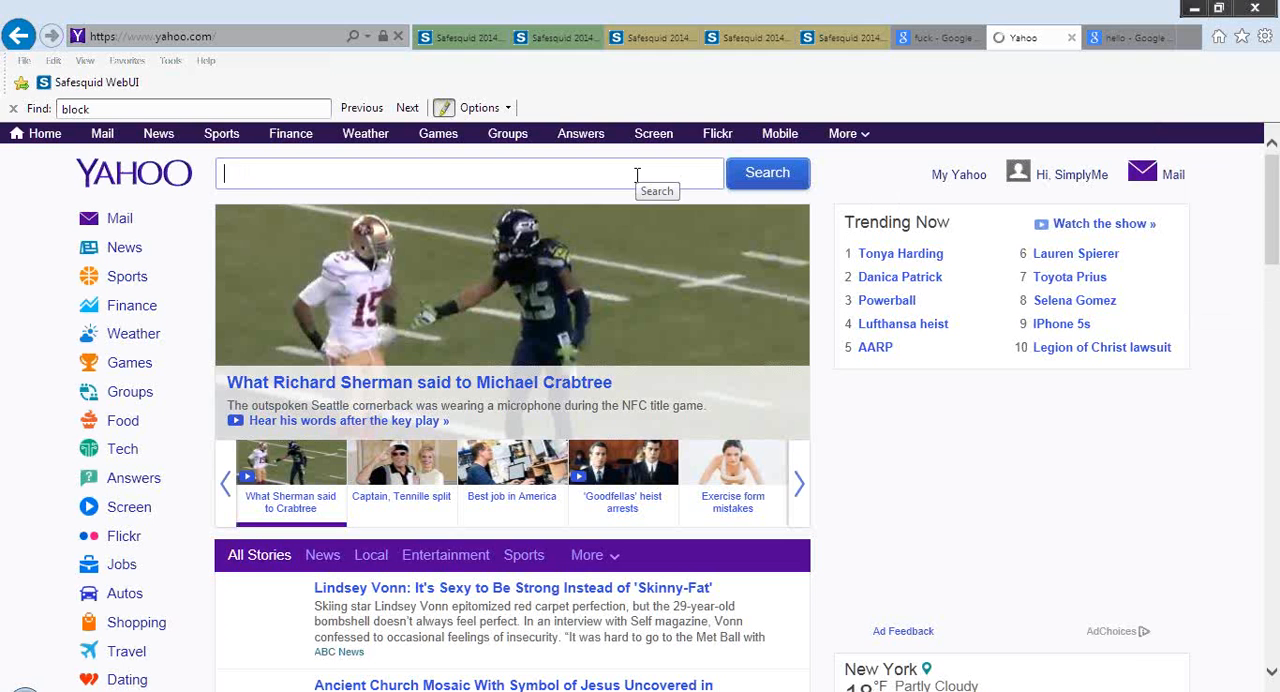
{"action": "type", "text": "hello"}
{"action": "key", "text": "Return"}
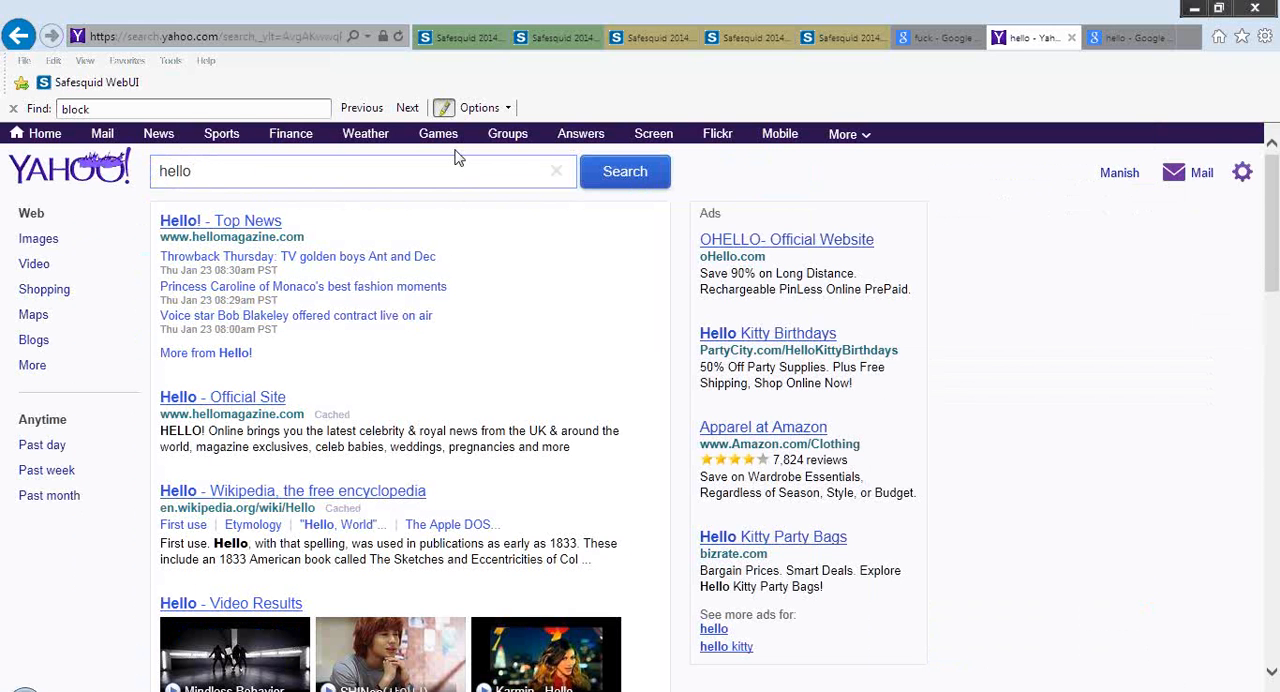
Search Yahoo for "sex" and highlight the parts of the response about SafeSearch and restricted words
{"action": "left_click", "coordinate": [465, 170]}
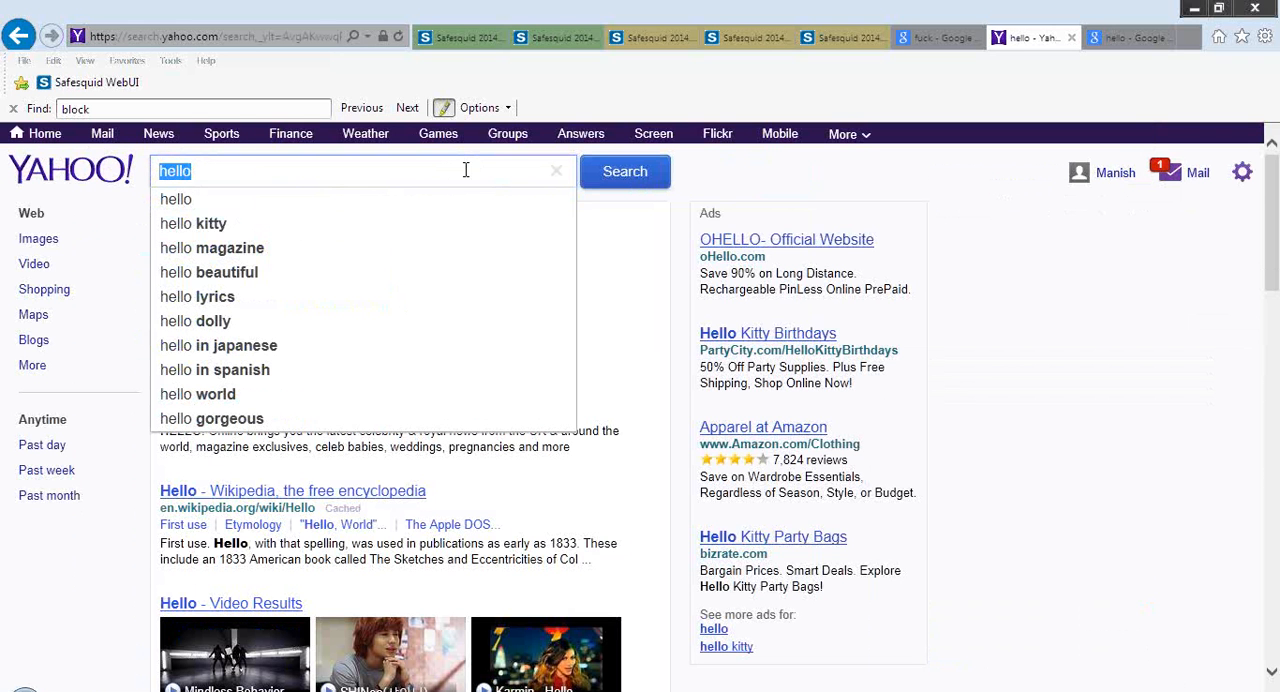
{"action": "type", "text": "sex"}
{"action": "key", "text": "Return"}
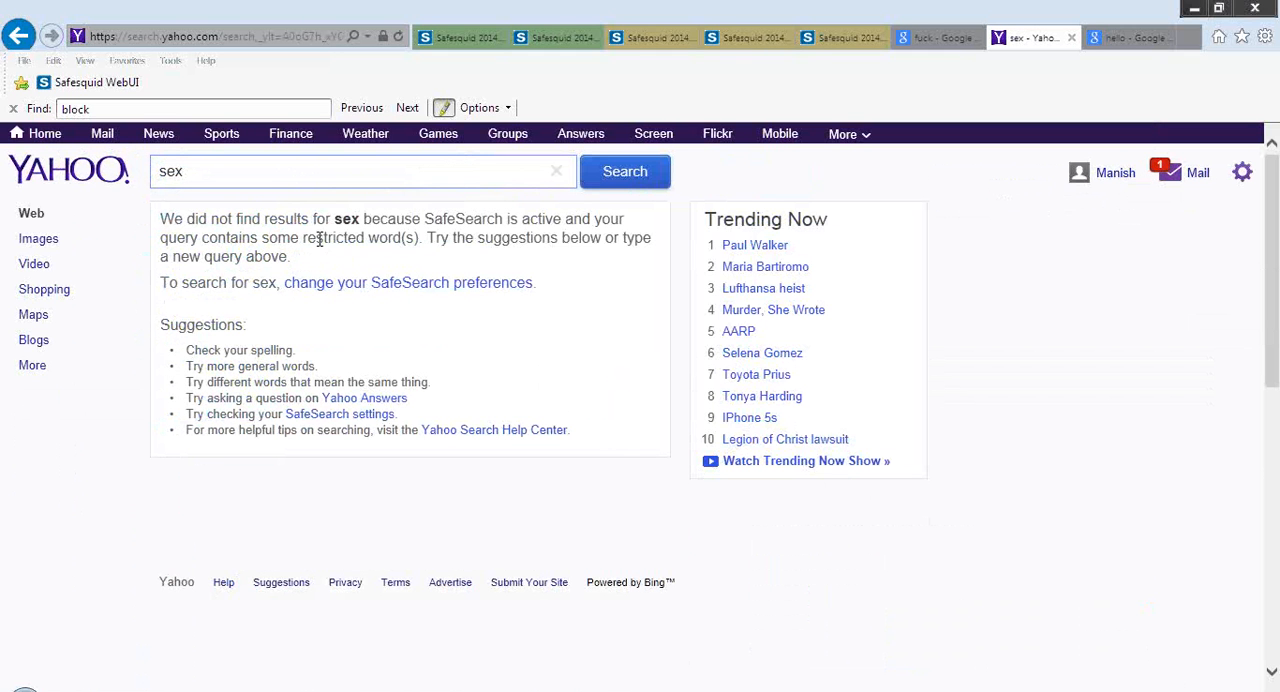
{"action": "left_click_drag", "start_coordinate": [262, 238], "coordinate": [555, 258]}
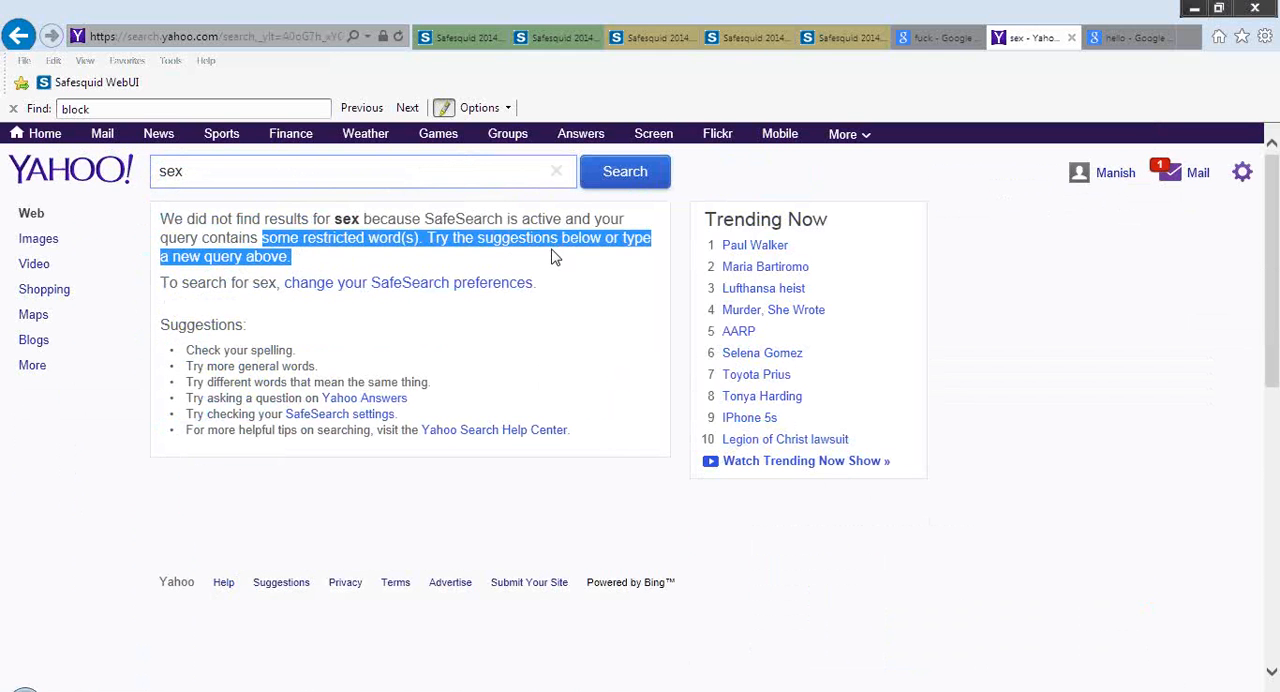
{"action": "left_click_drag", "start_coordinate": [424, 218], "coordinate": [628, 220]}
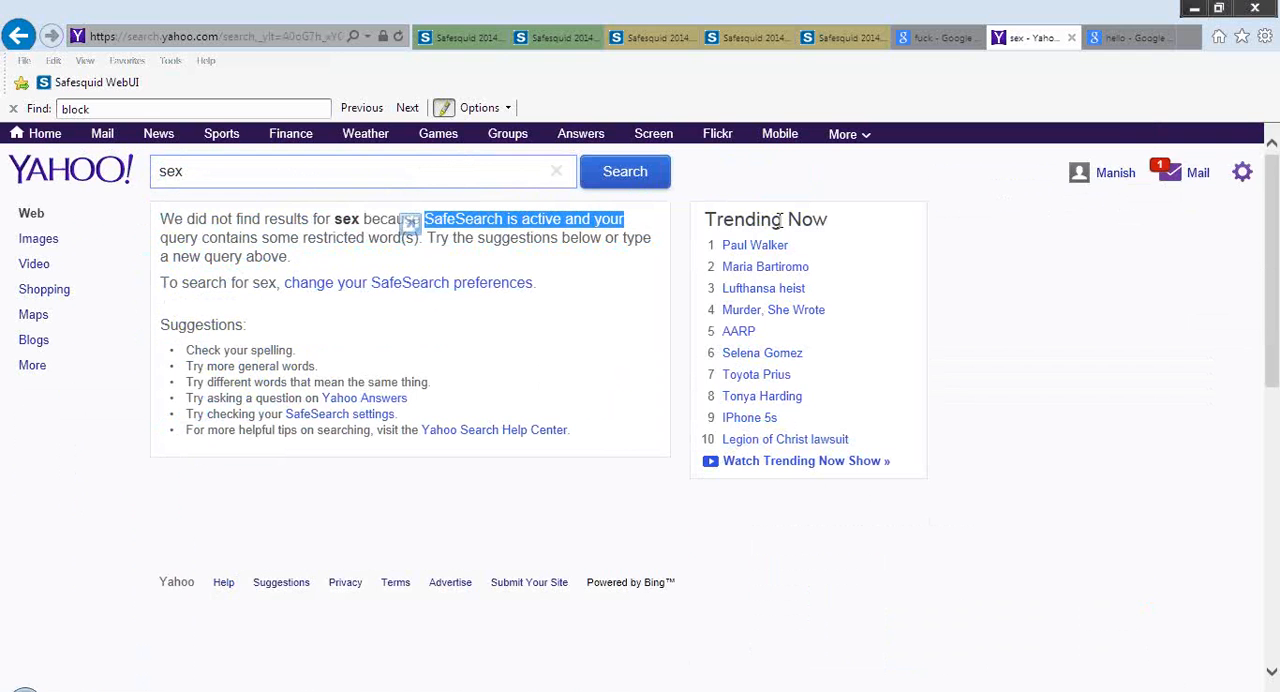
Lock Yahoo's SafeSearch preference at "Off - do not filter results", save the preferences and rerun the "sex" search
{"action": "left_click", "coordinate": [1241, 174]}
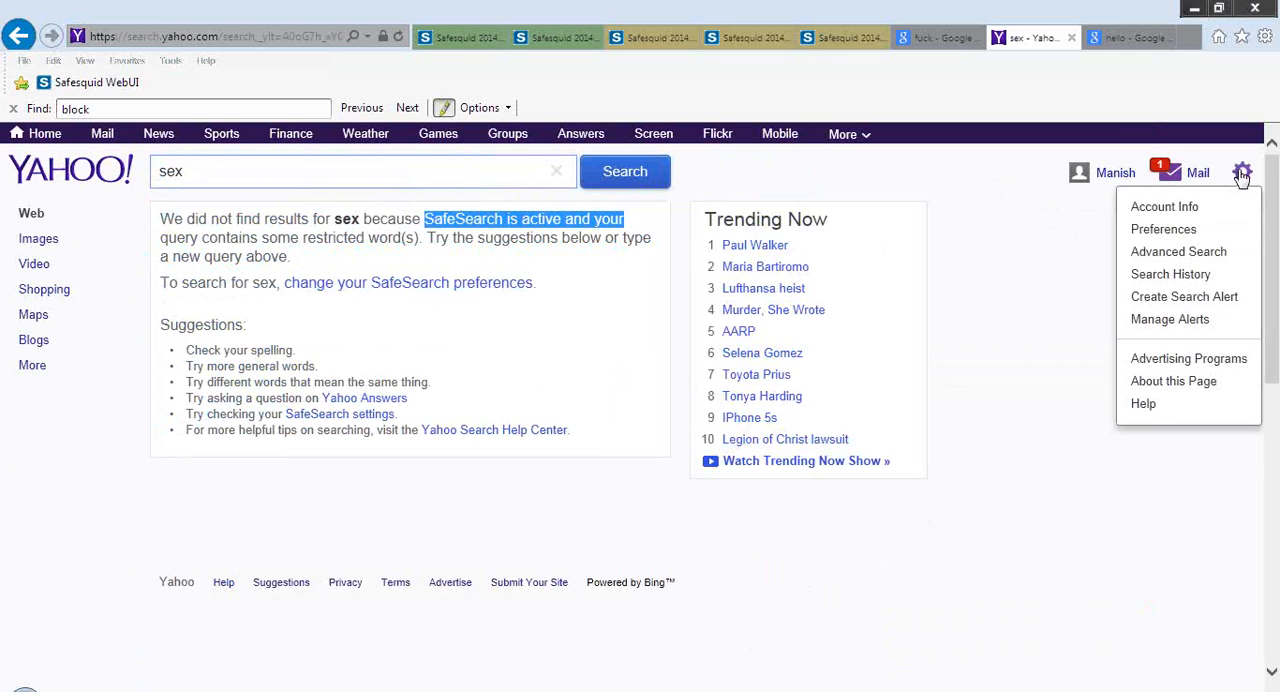
{"action": "left_click", "coordinate": [1175, 236]}
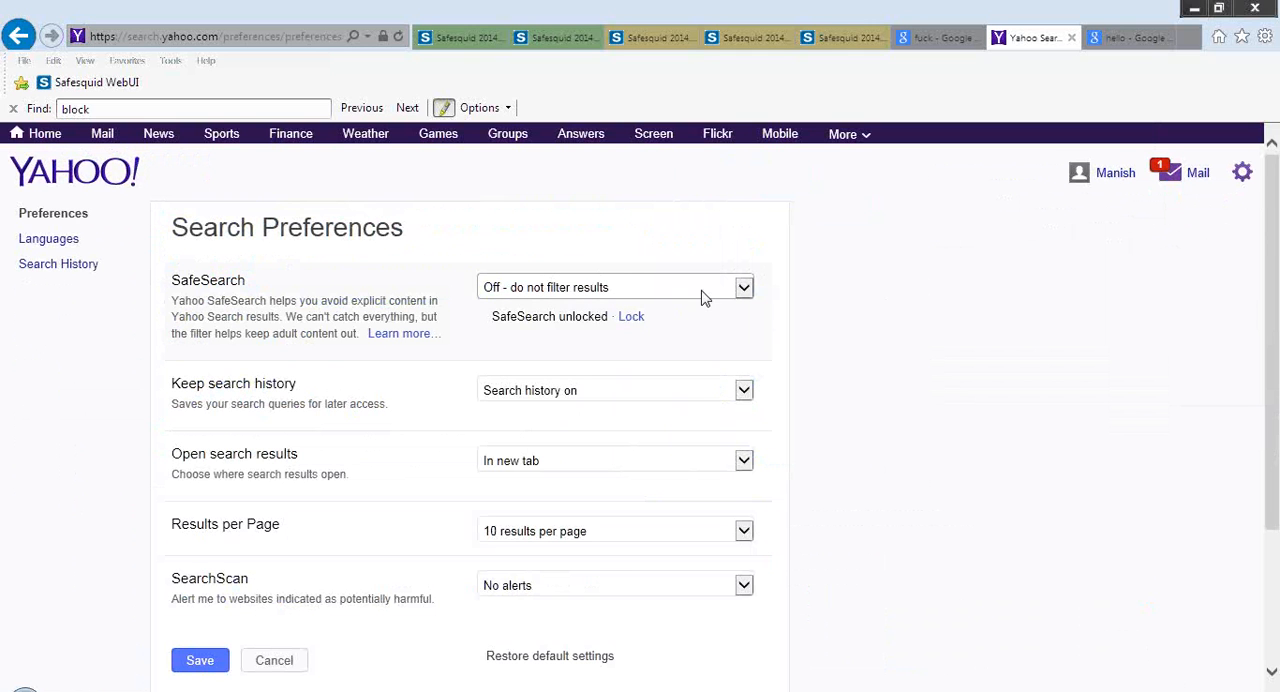
{"action": "left_click", "coordinate": [631, 317]}
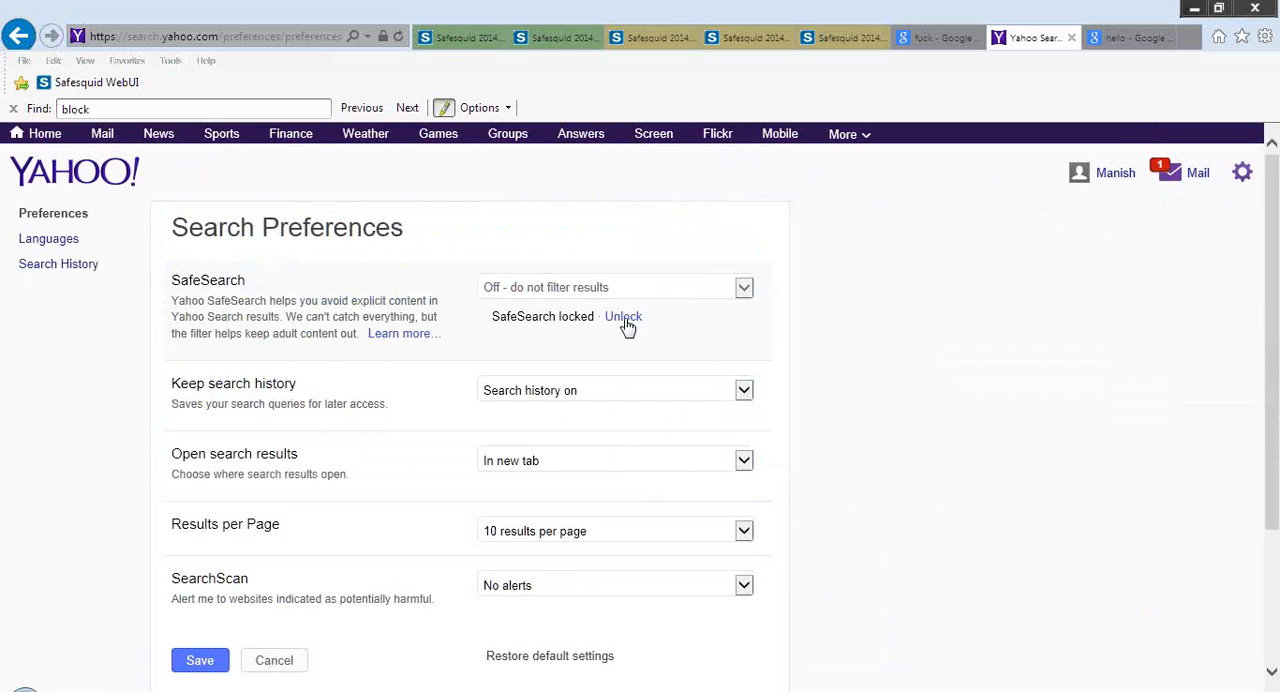
{"action": "left_click", "coordinate": [218, 661]}
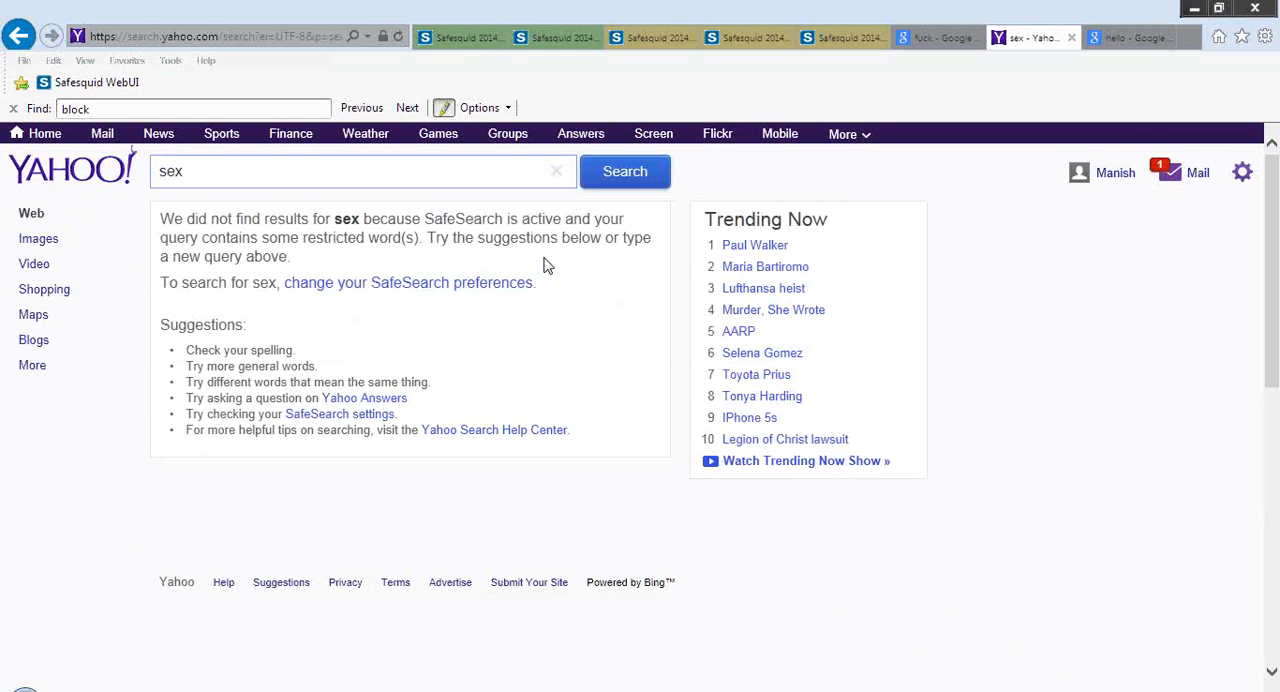
{"action": "left_click", "coordinate": [631, 187]}
Find the Security Passphrase entry in the SSL Inspection section and open its Encrypted Password field for editing
{"action": "left_click", "coordinate": [450, 42]}
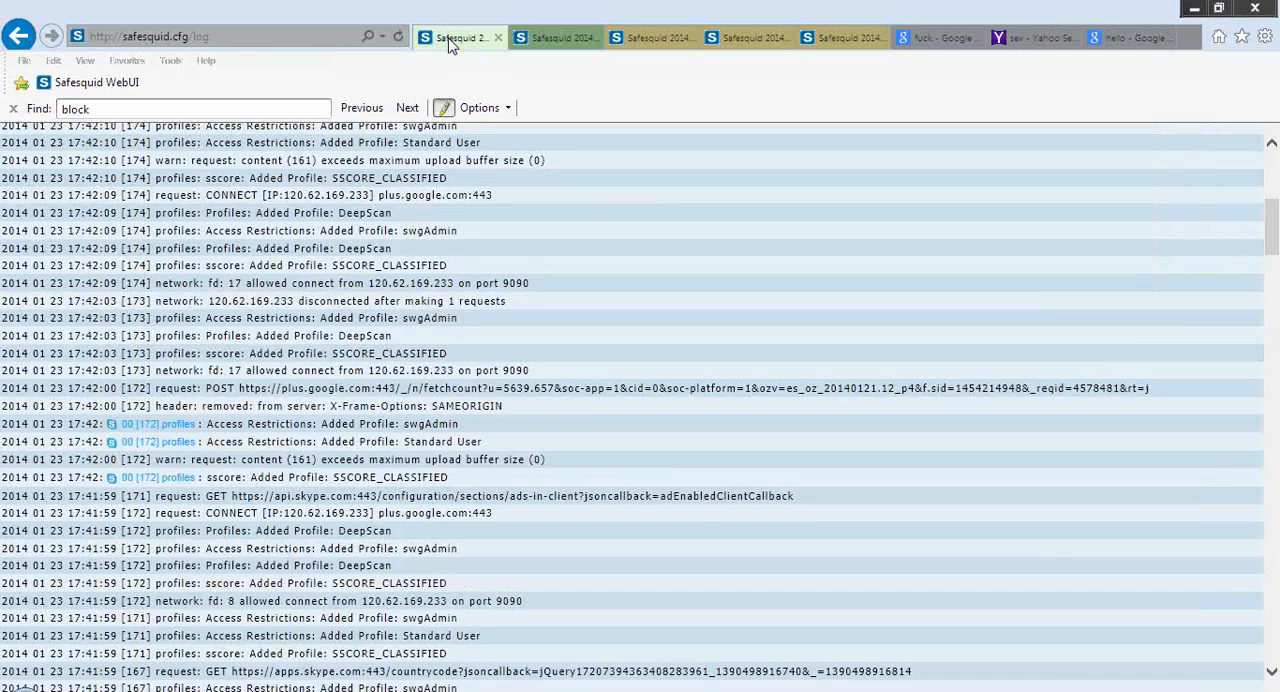
{"action": "left_click", "coordinate": [558, 38]}
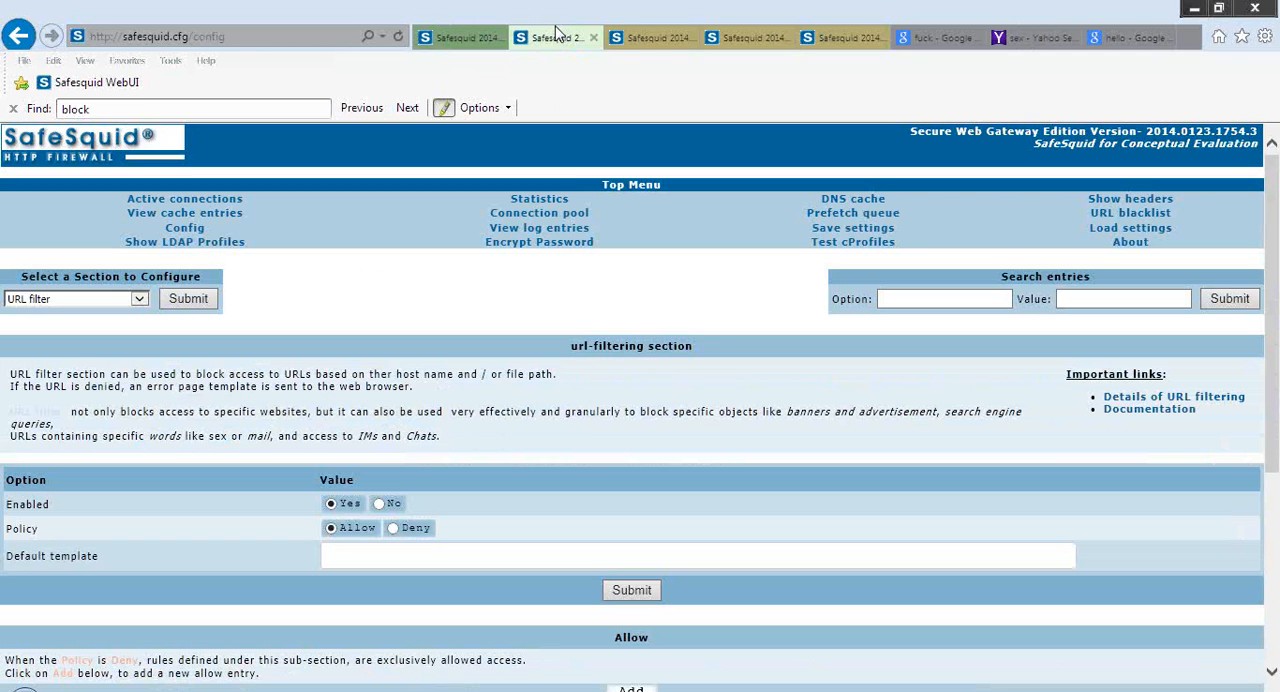
{"action": "left_click", "coordinate": [649, 42]}
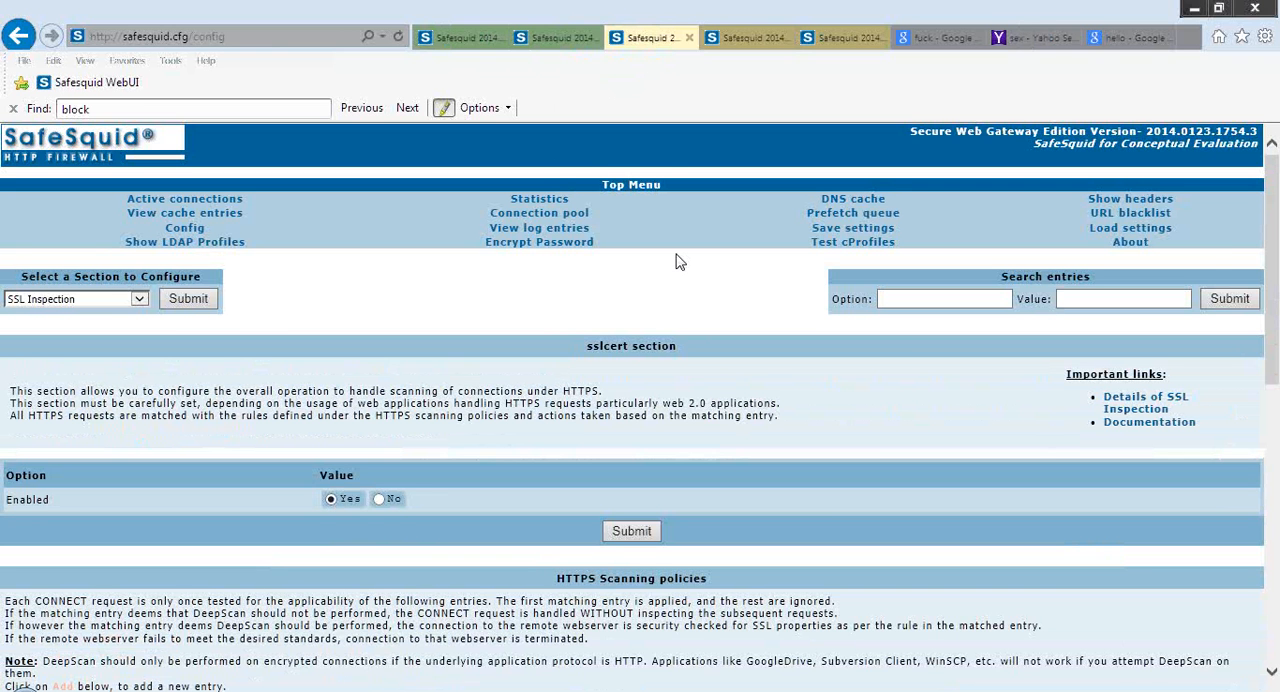
{"action": "scroll", "coordinate": [676, 261], "scroll_direction": "down", "scroll_amount": 1}
{"action": "scroll", "coordinate": [676, 261], "scroll_direction": "down", "scroll_amount": 2}
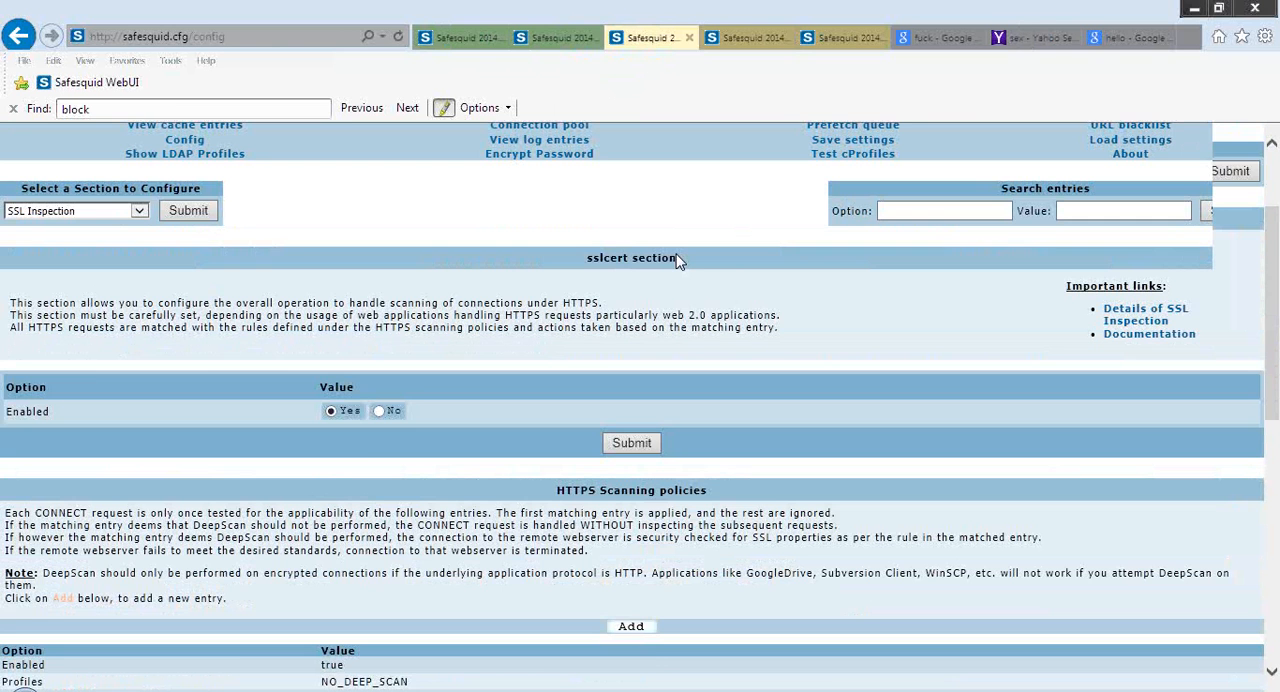
{"action": "scroll", "coordinate": [676, 261], "scroll_direction": "down", "scroll_amount": 6}
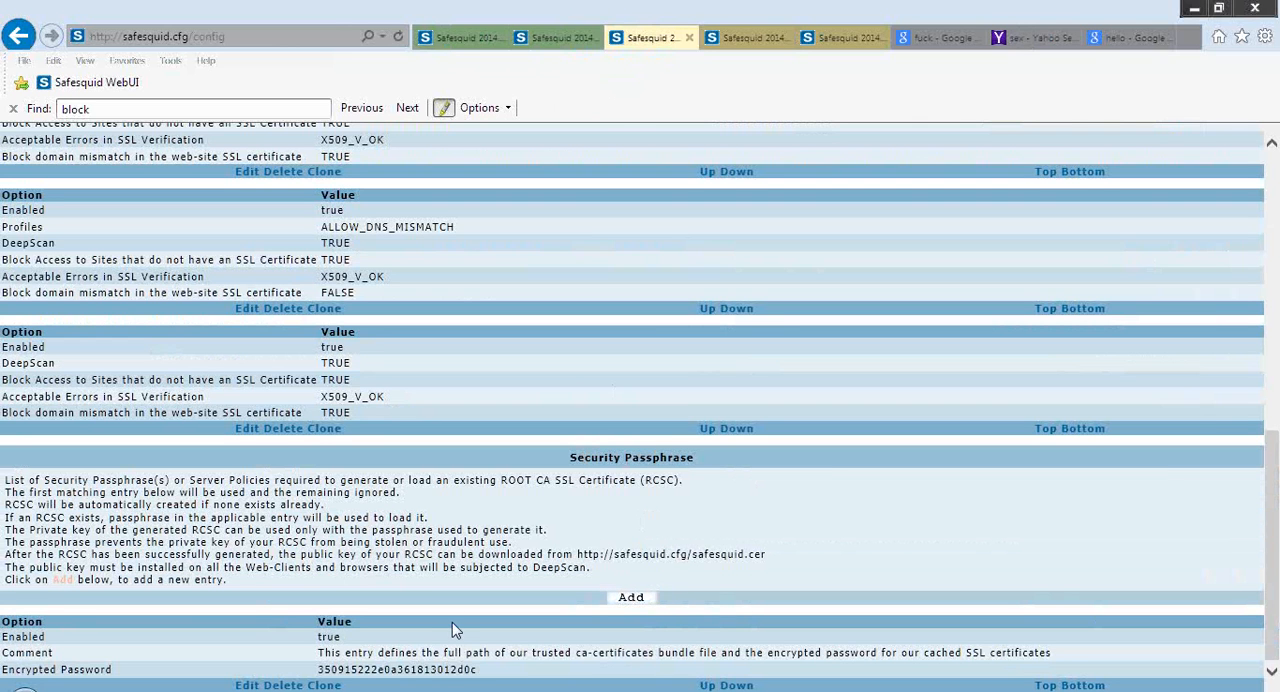
{"action": "left_click", "coordinate": [246, 685]}
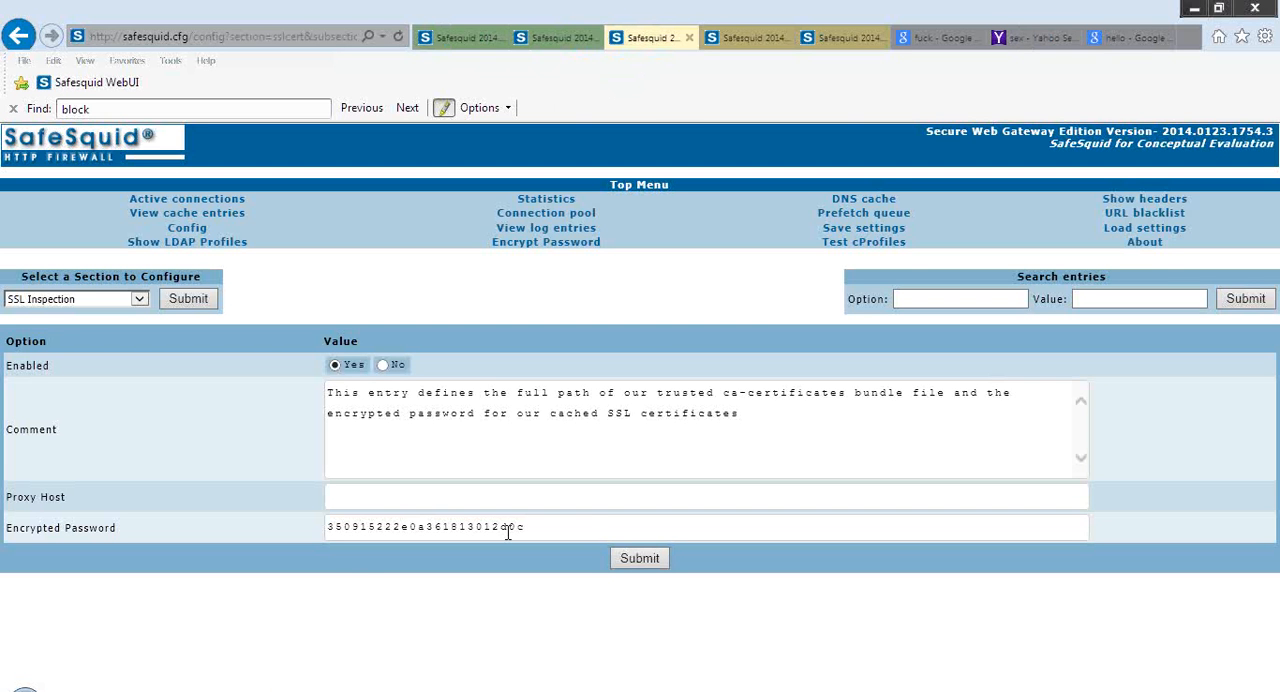
{"action": "left_click", "coordinate": [590, 524]}
Open the Encrypt Password page separately, enter and re-enter the password to encrypt, and generate its encrypted form
{"action": "right_click", "coordinate": [563, 244]}
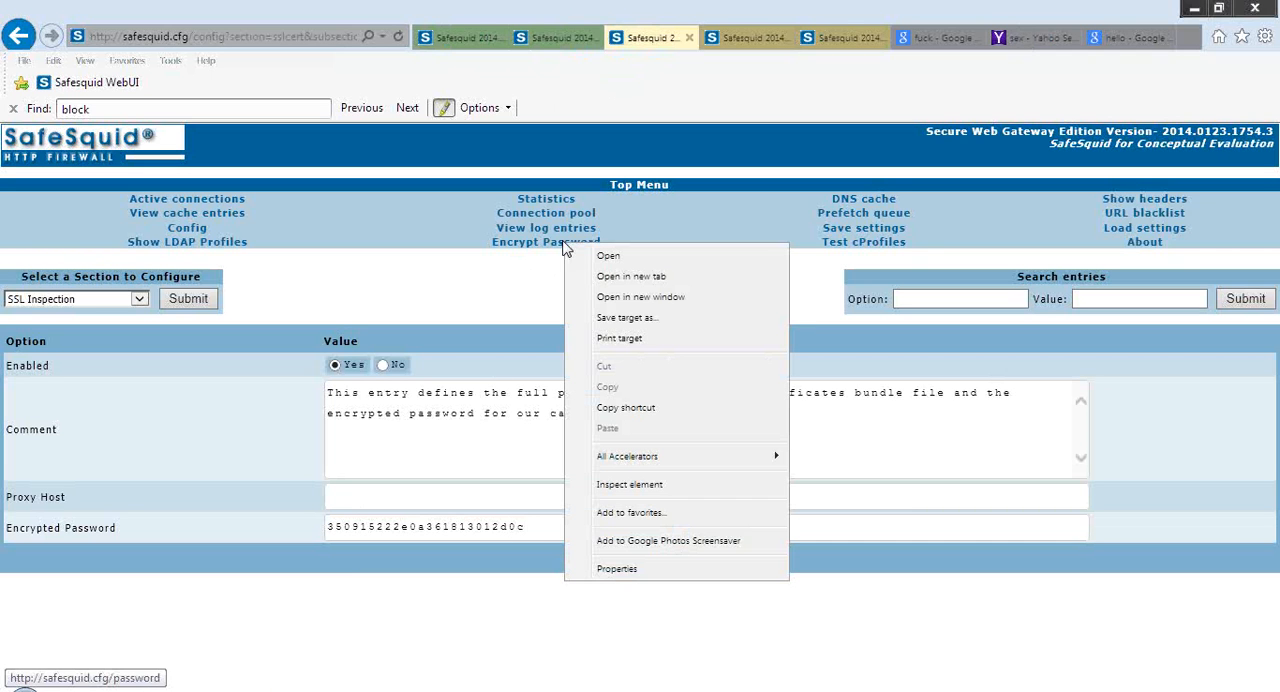
{"action": "left_click", "coordinate": [667, 281]}
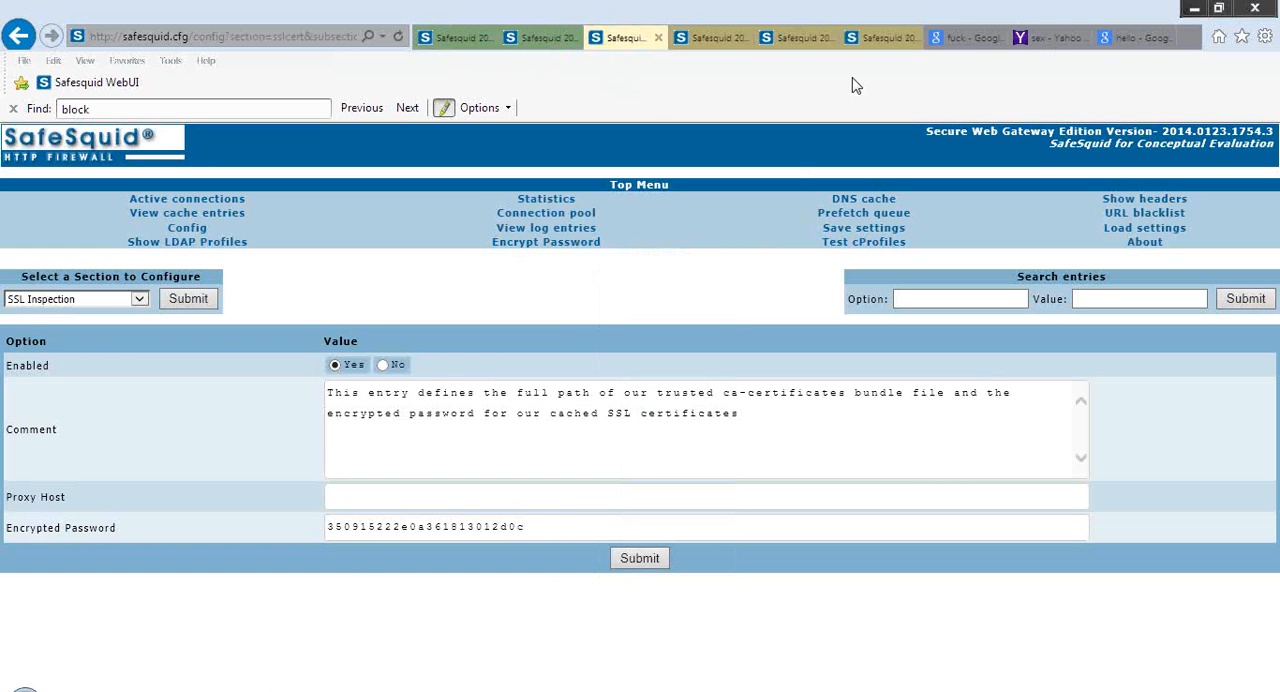
{"action": "left_click", "coordinate": [878, 38]}
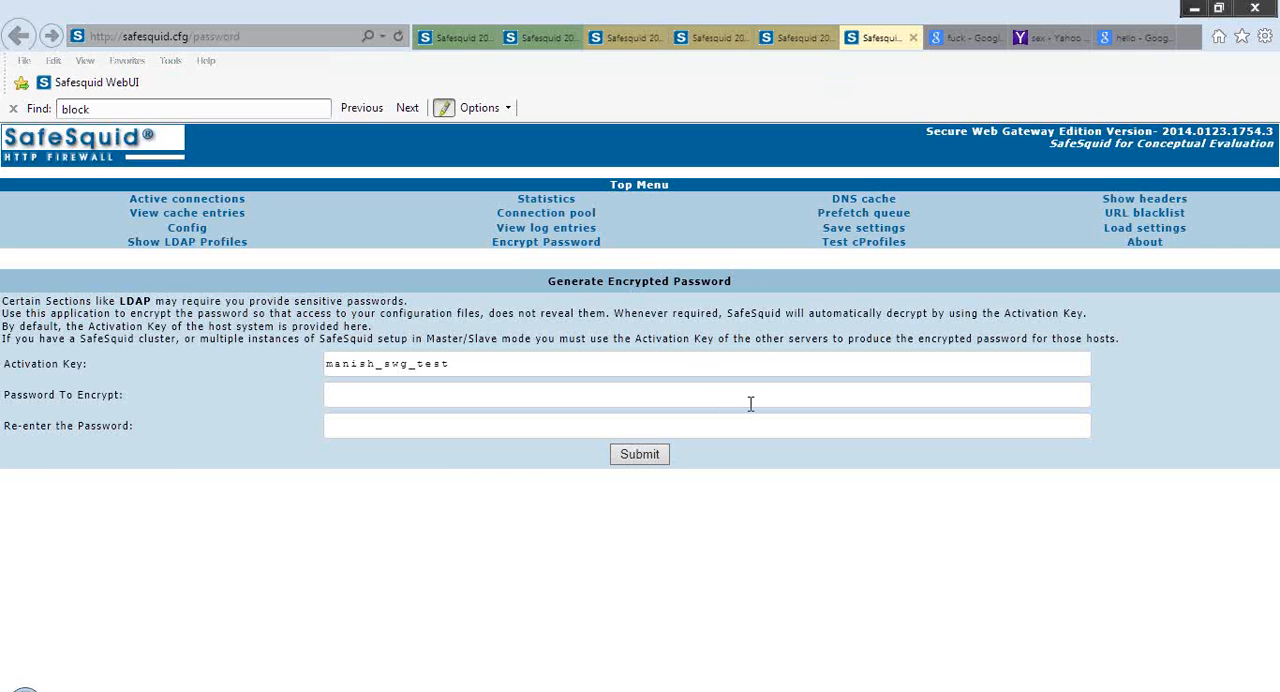
{"action": "type", "text": "•••••"}
{"action": "key", "text": "Tab"}
{"action": "type", "text": "•••••"}
{"action": "left_click", "coordinate": [655, 462]}
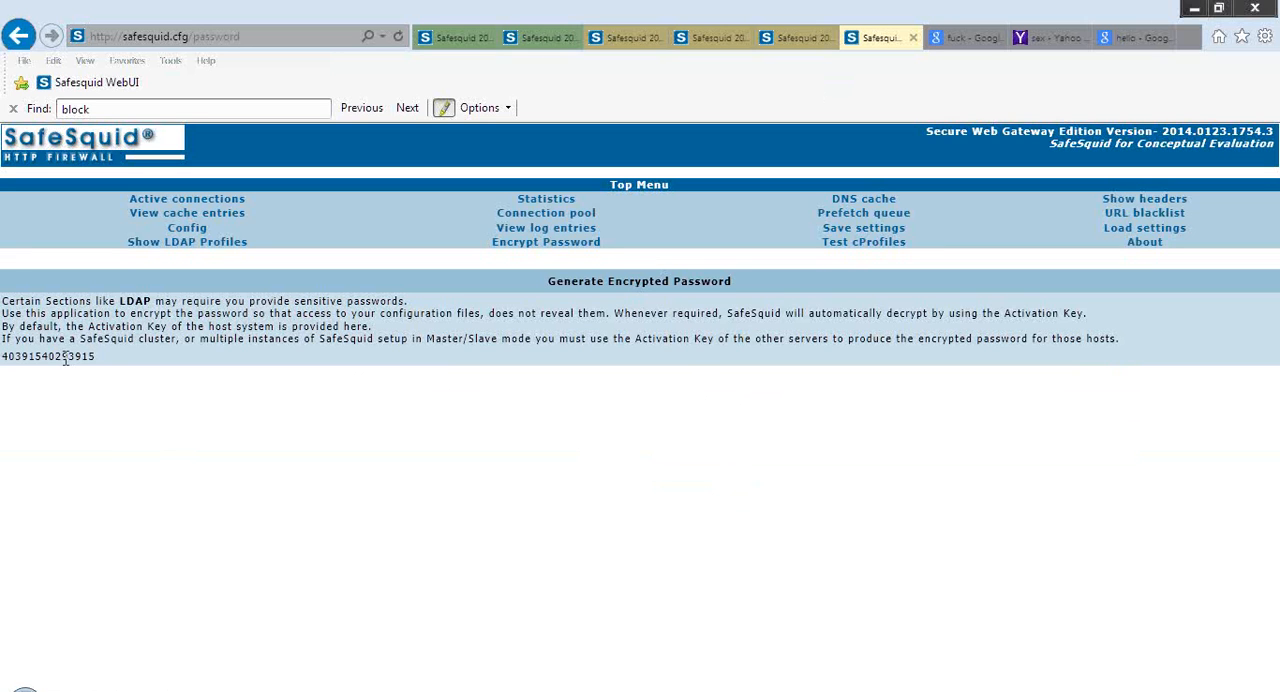
Copy the generated encrypted password and return to the Encrypted Password field of the SSL Inspection passphrase entry
{"action": "double_click", "coordinate": [62, 358]}
{"action": "right_click", "coordinate": [63, 362]}
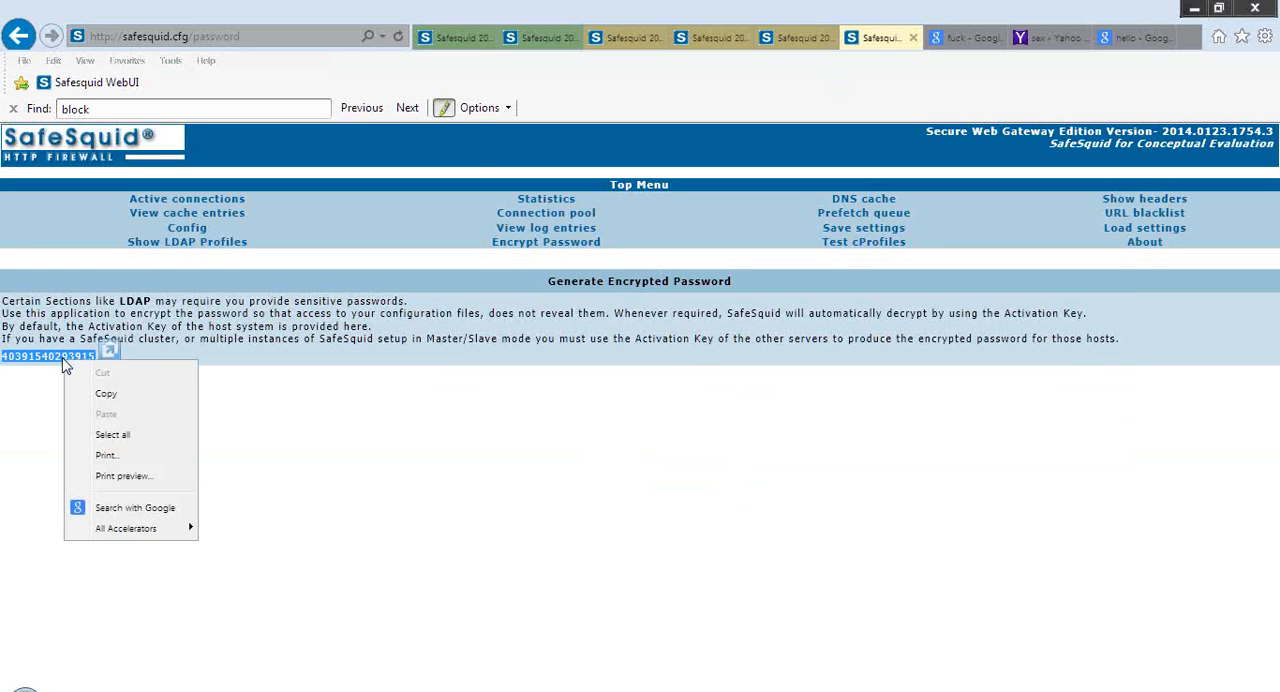
{"action": "left_click", "coordinate": [145, 400]}
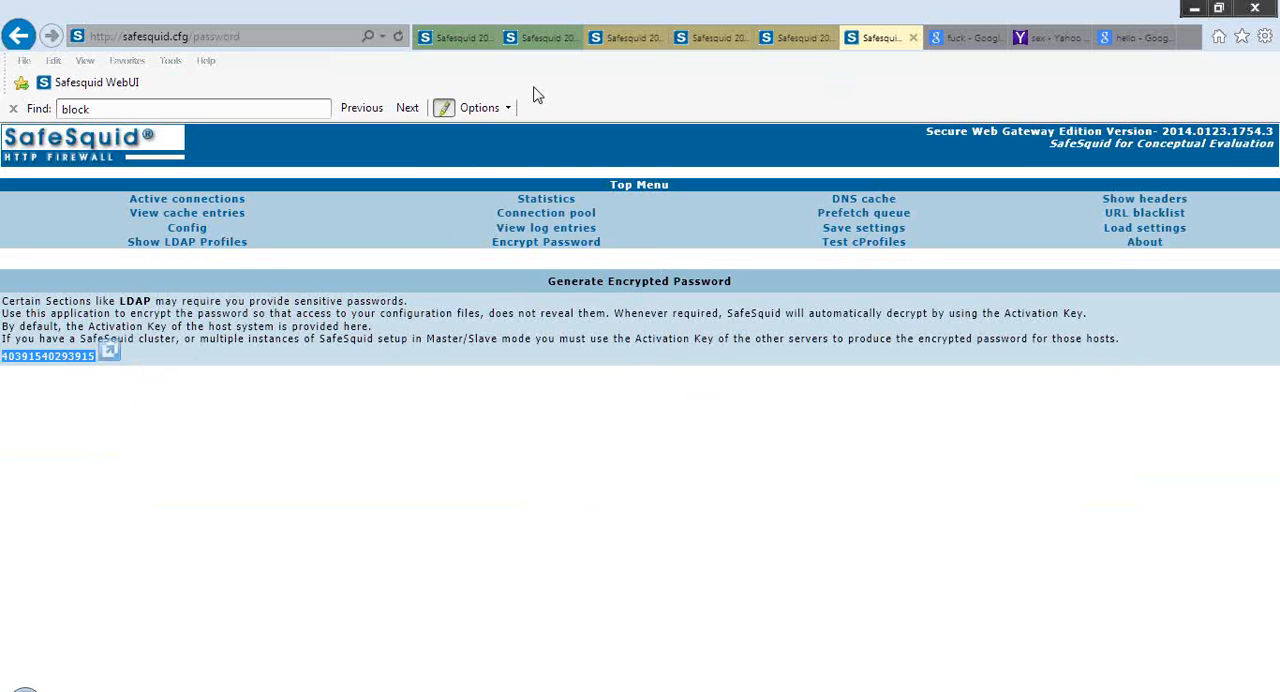
{"action": "left_click", "coordinate": [778, 33]}
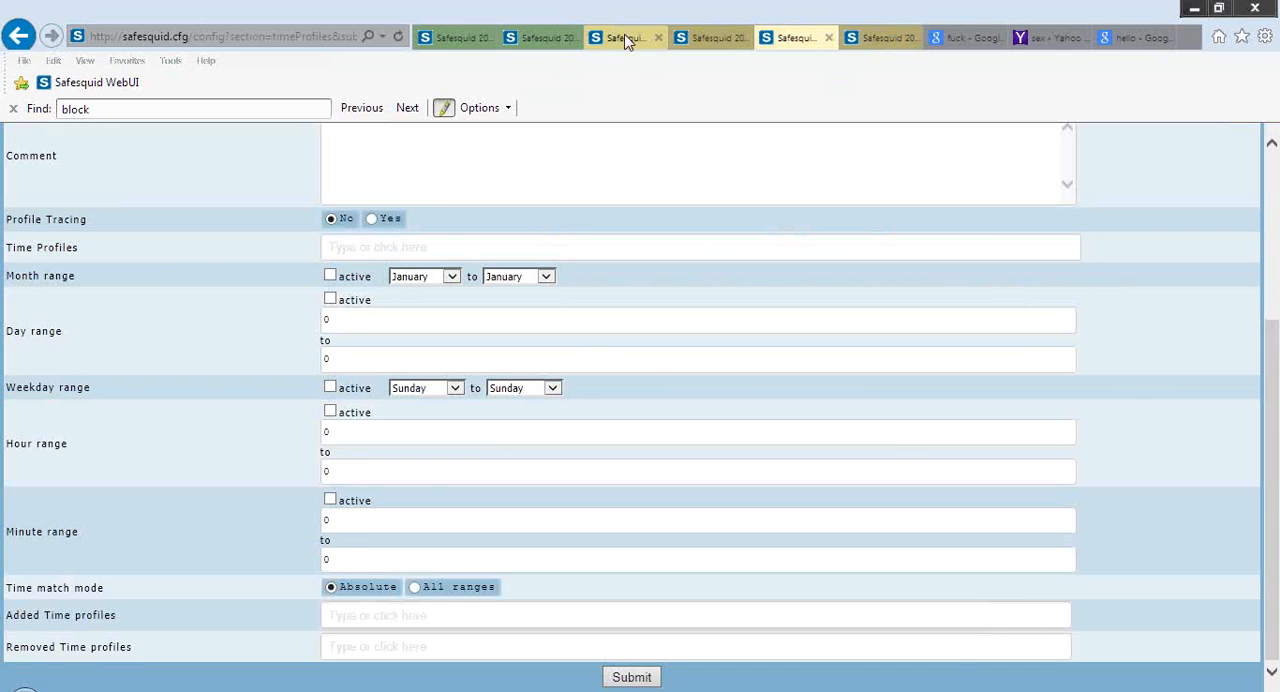
{"action": "left_click", "coordinate": [562, 38]}
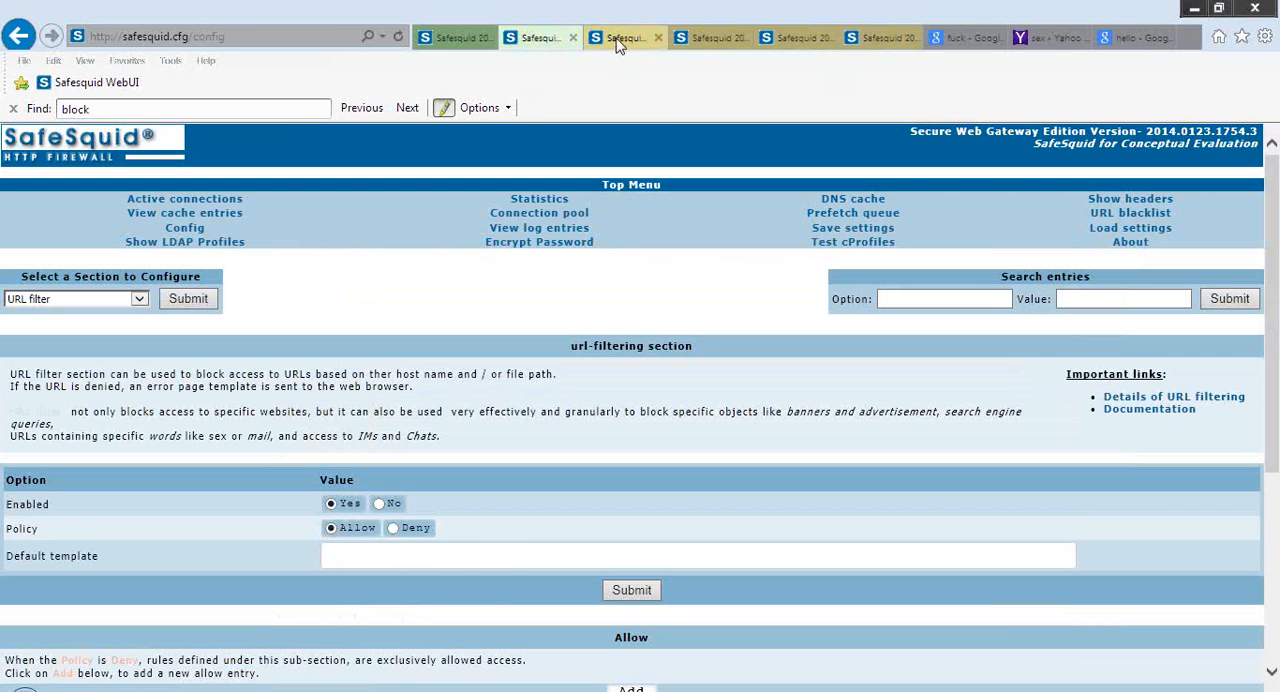
{"action": "left_click", "coordinate": [619, 40]}
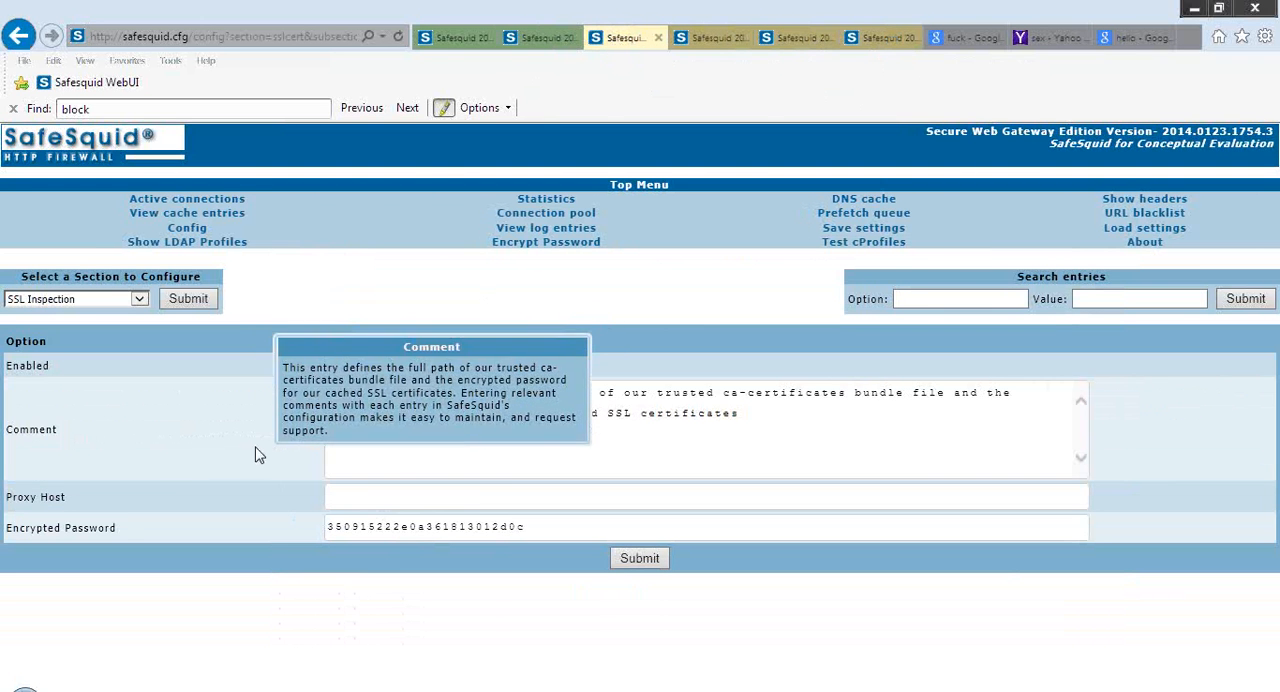
{"action": "left_click", "coordinate": [548, 528]}
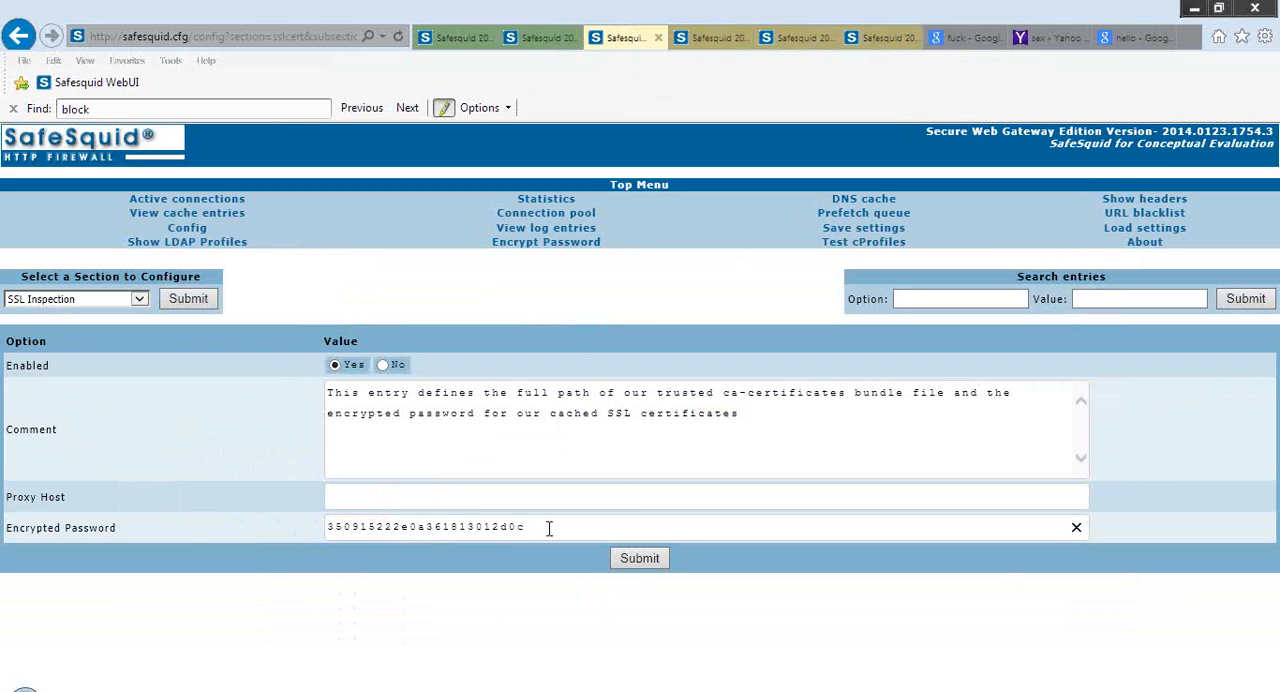
Reload the SSL Inspection section without submitting the entry and review its Security Passphrase settings
{"action": "left_click", "coordinate": [196, 301]}
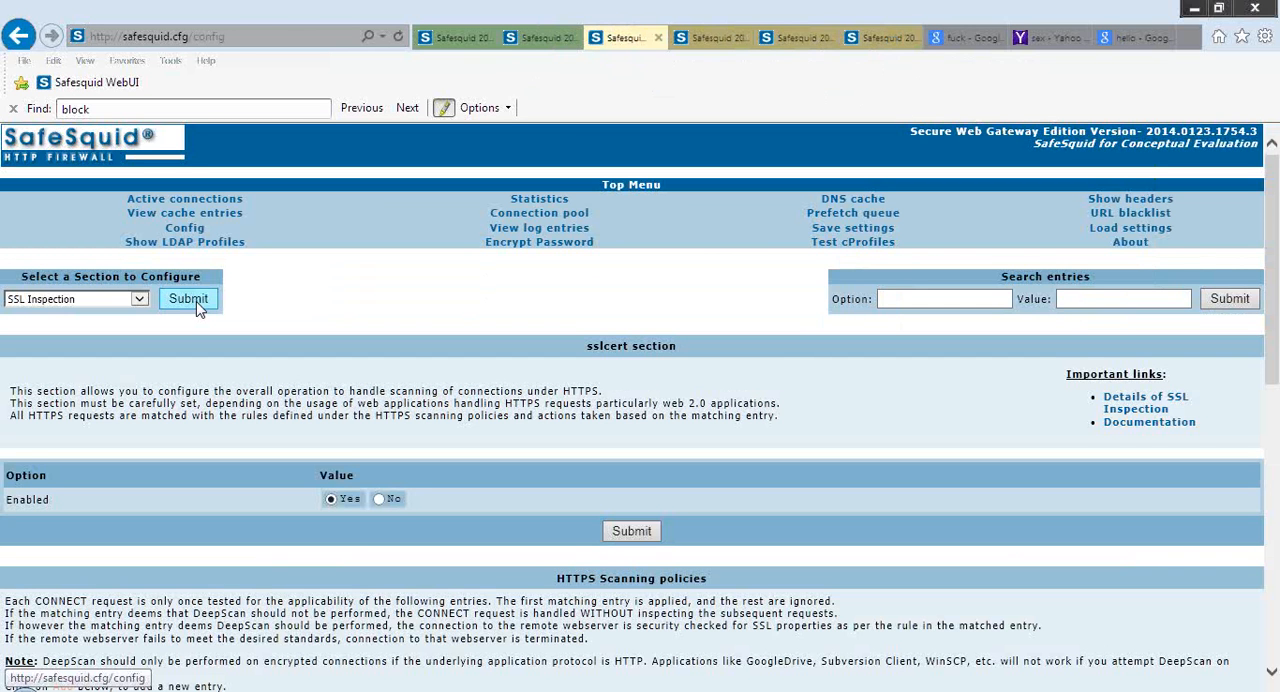
{"action": "scroll", "coordinate": [198, 310], "scroll_direction": "down", "scroll_amount": 1}
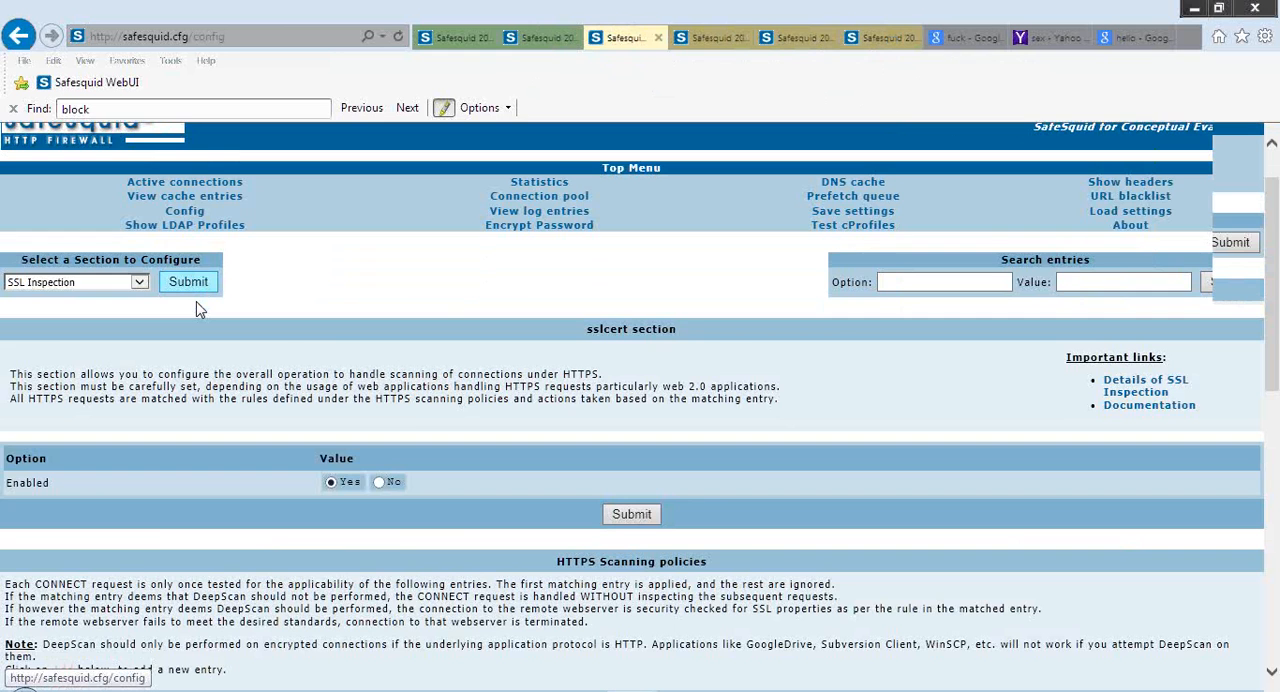
{"action": "scroll", "coordinate": [198, 310], "scroll_direction": "down", "scroll_amount": 15}
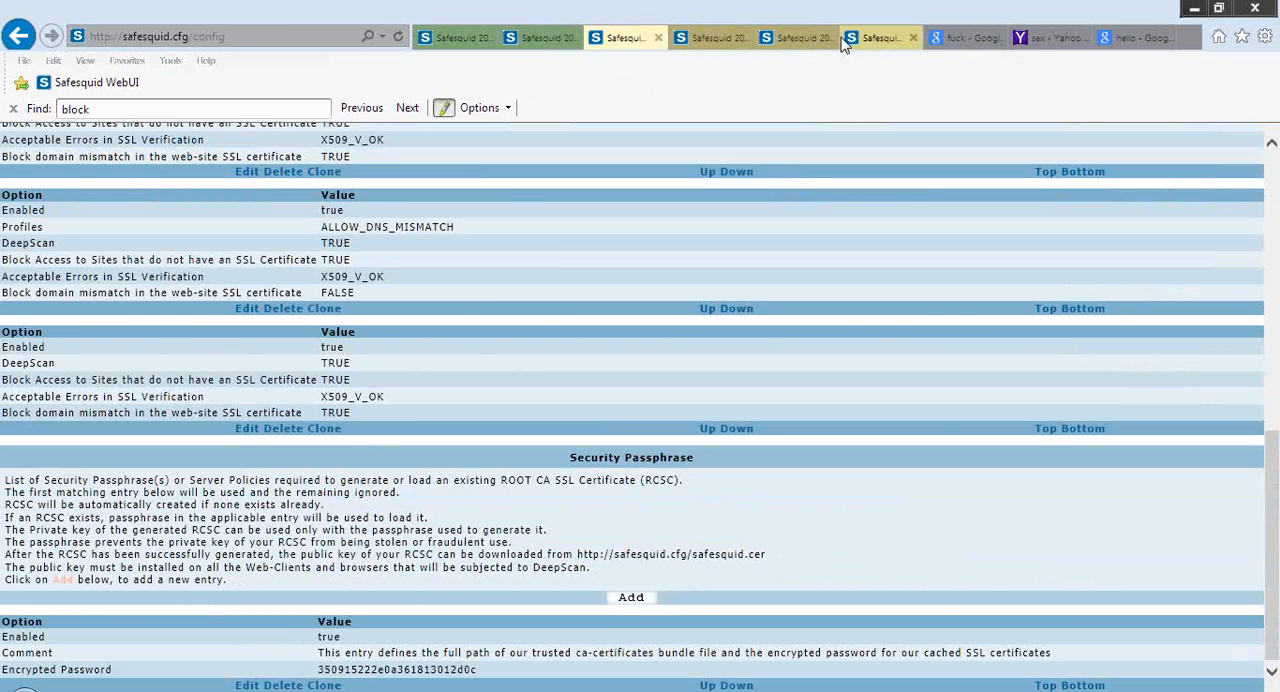
Reopen the blank Encrypt Password form, read the Activation Key help, and return to the Security Passphrase instructions
{"action": "left_click", "coordinate": [871, 38]}
{"action": "left_click", "coordinate": [689, 355]}
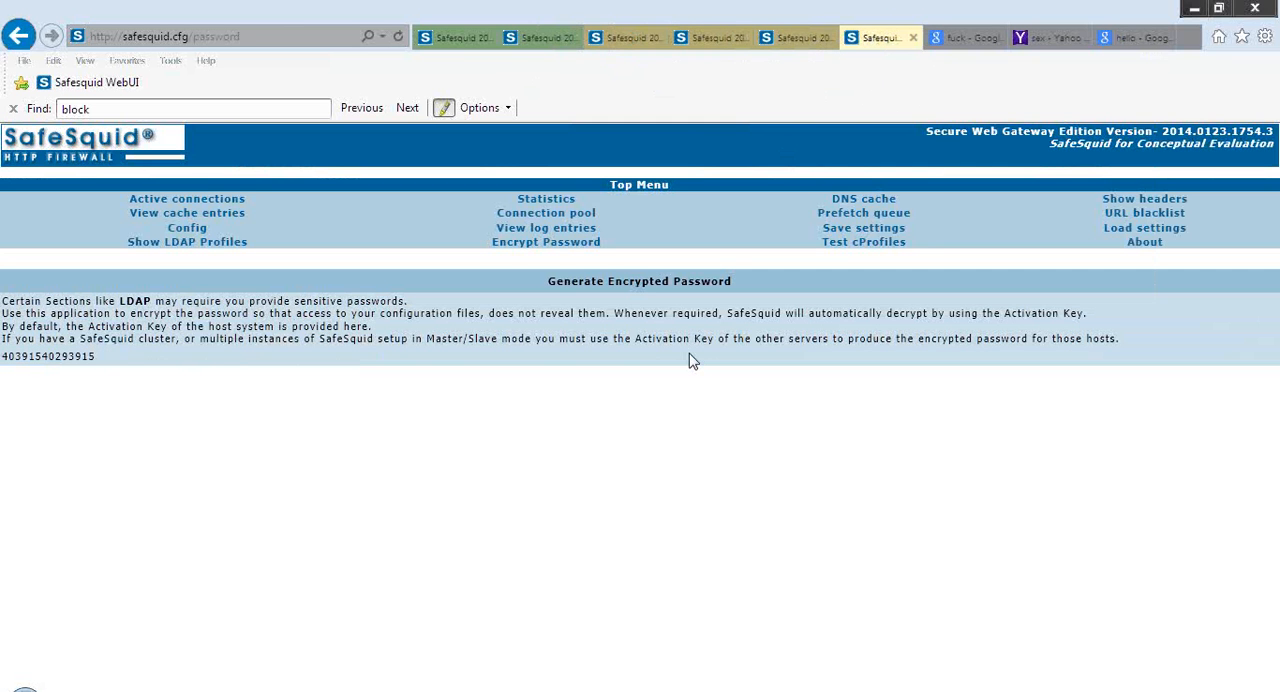
{"action": "left_click", "coordinate": [557, 245]}
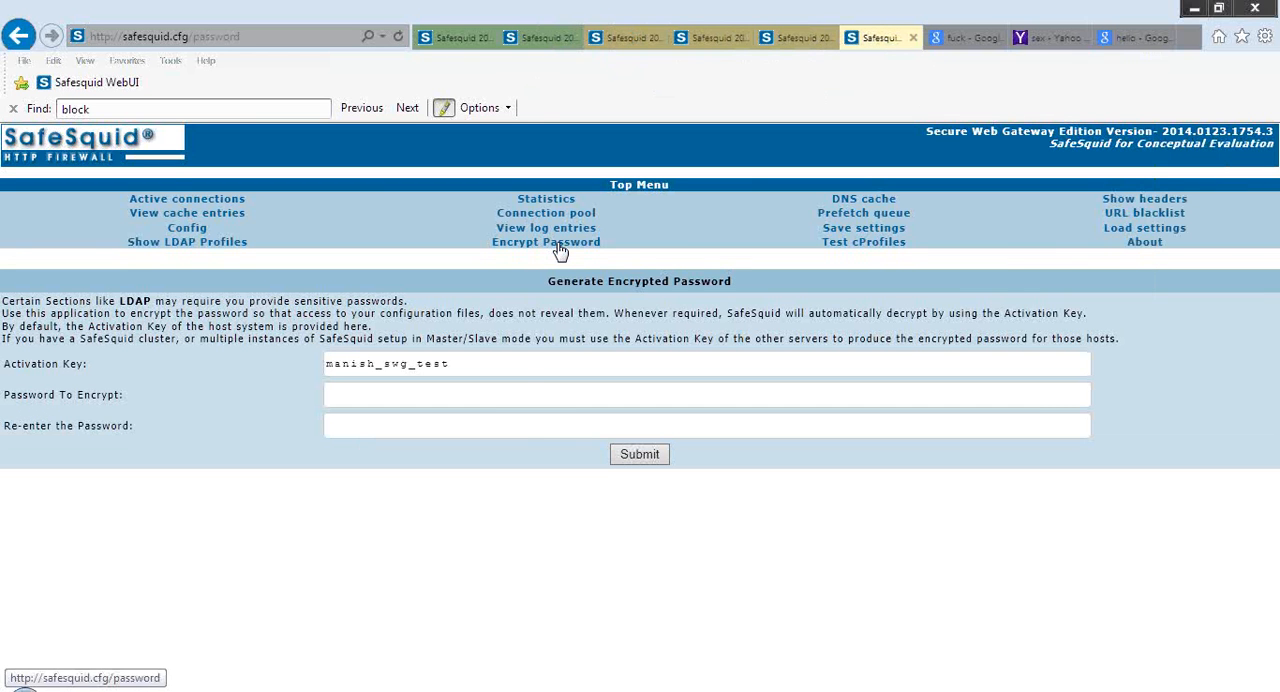
{"action": "mouse_move", "coordinate": [216, 366]}
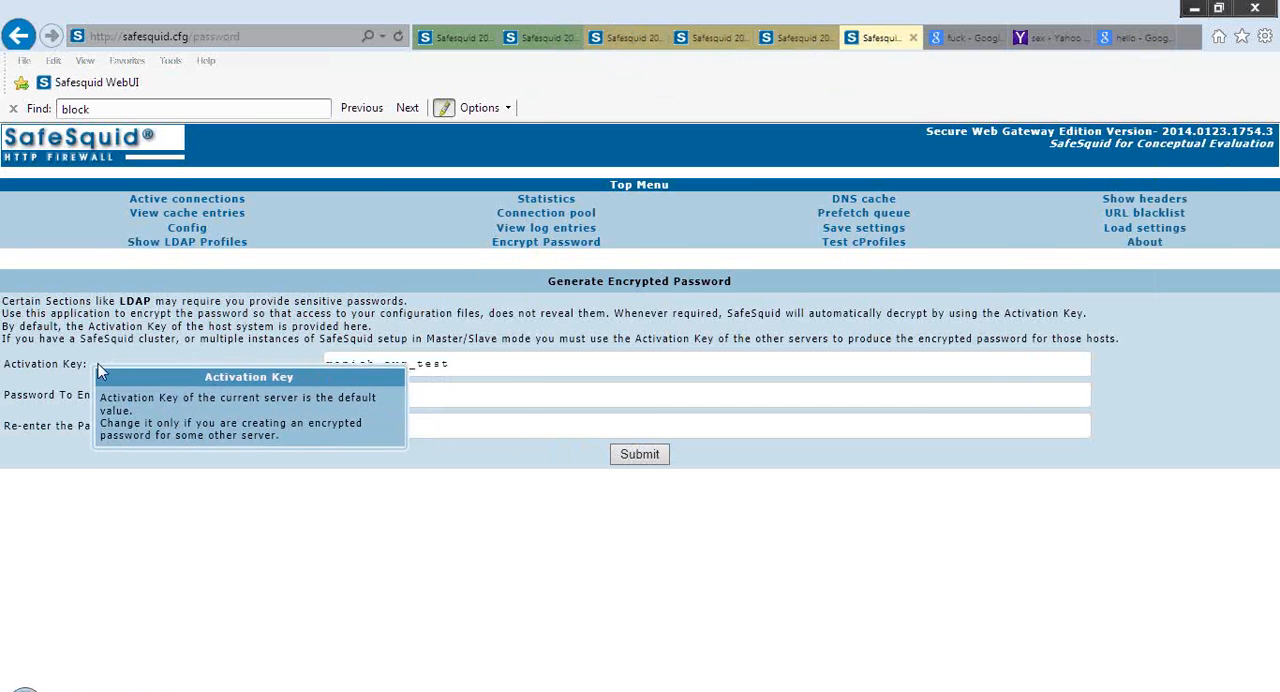
{"action": "left_click", "coordinate": [485, 364]}
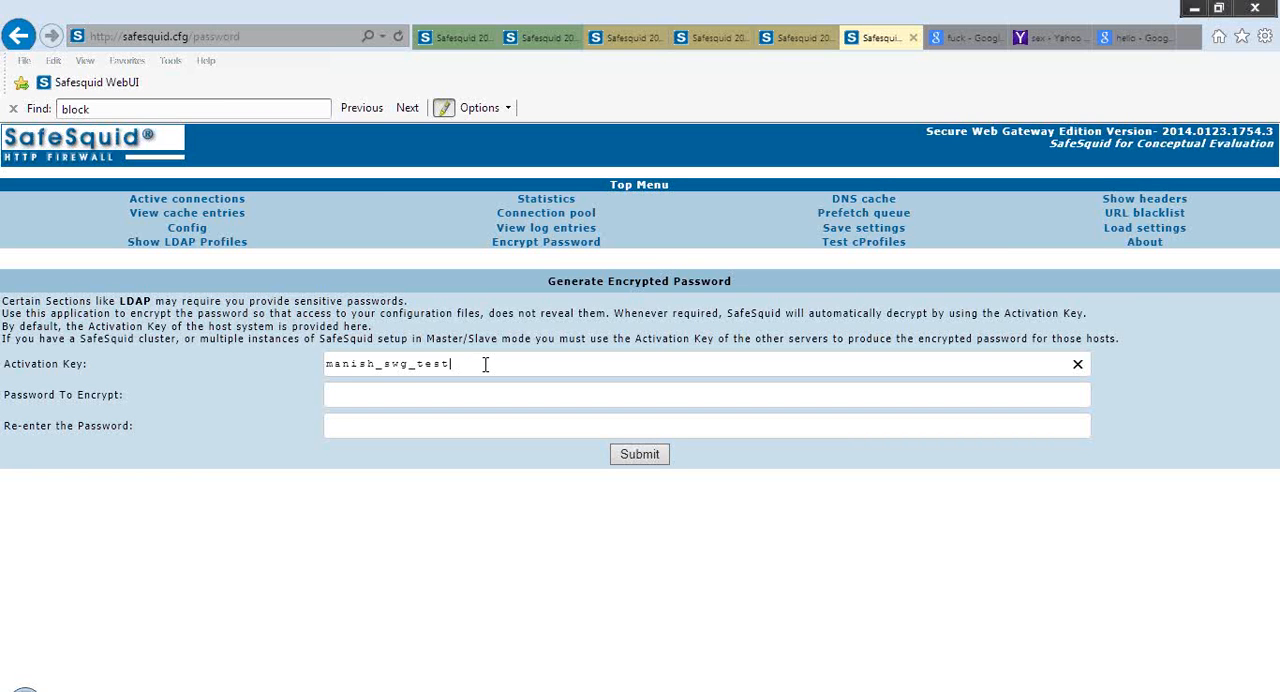
{"action": "left_click", "coordinate": [538, 38]}
{"action": "left_click", "coordinate": [612, 40]}
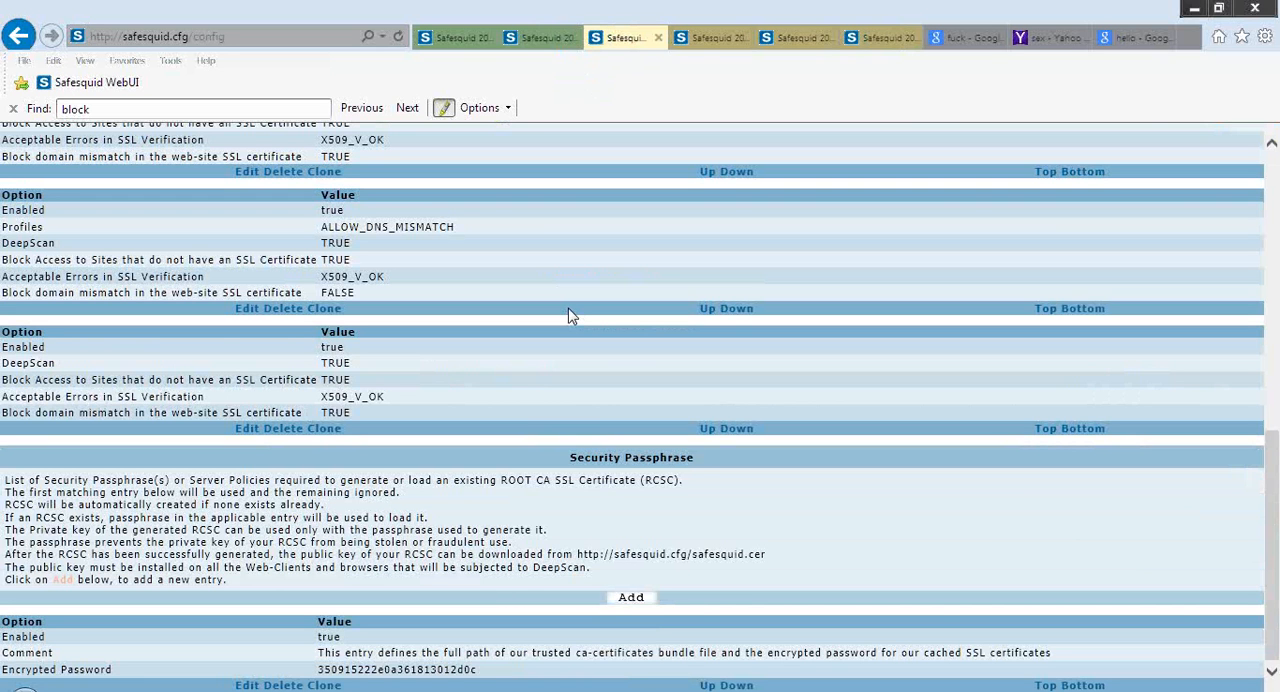
{"action": "left_click", "coordinate": [470, 45]}
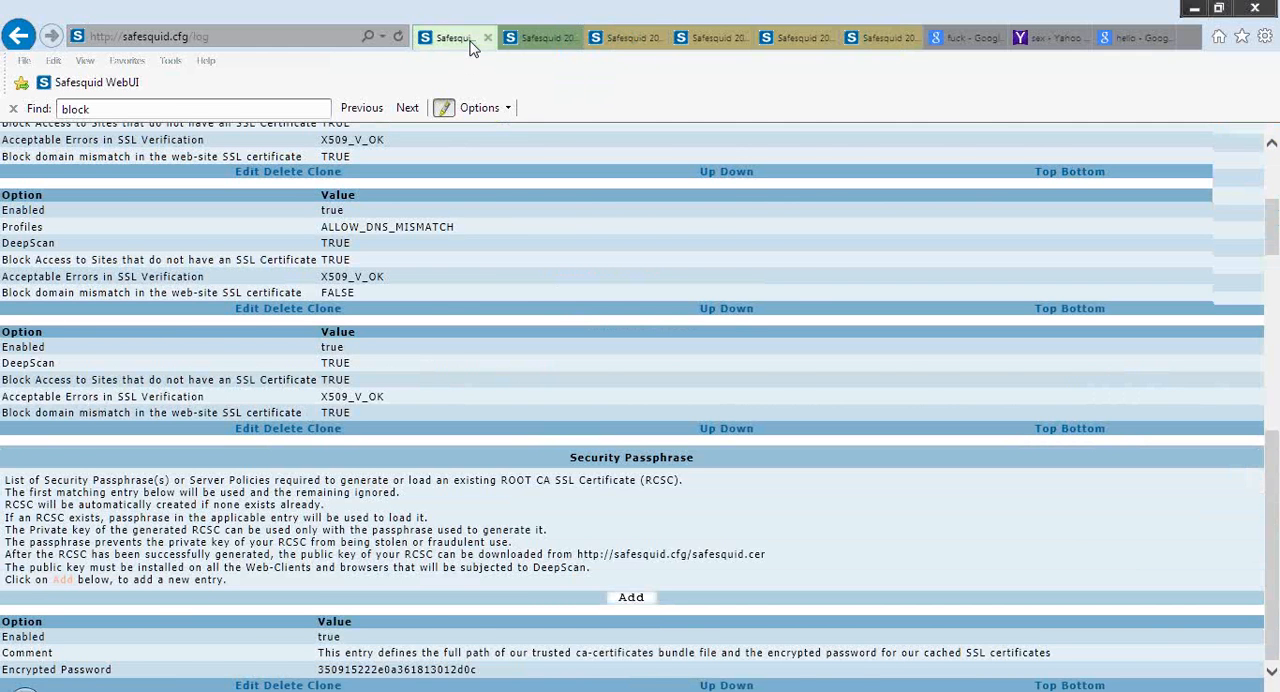
{"action": "left_click", "coordinate": [315, 40]}
{"action": "key", "text": "BackSpace"}
{"action": "key", "text": "BackSpace"}
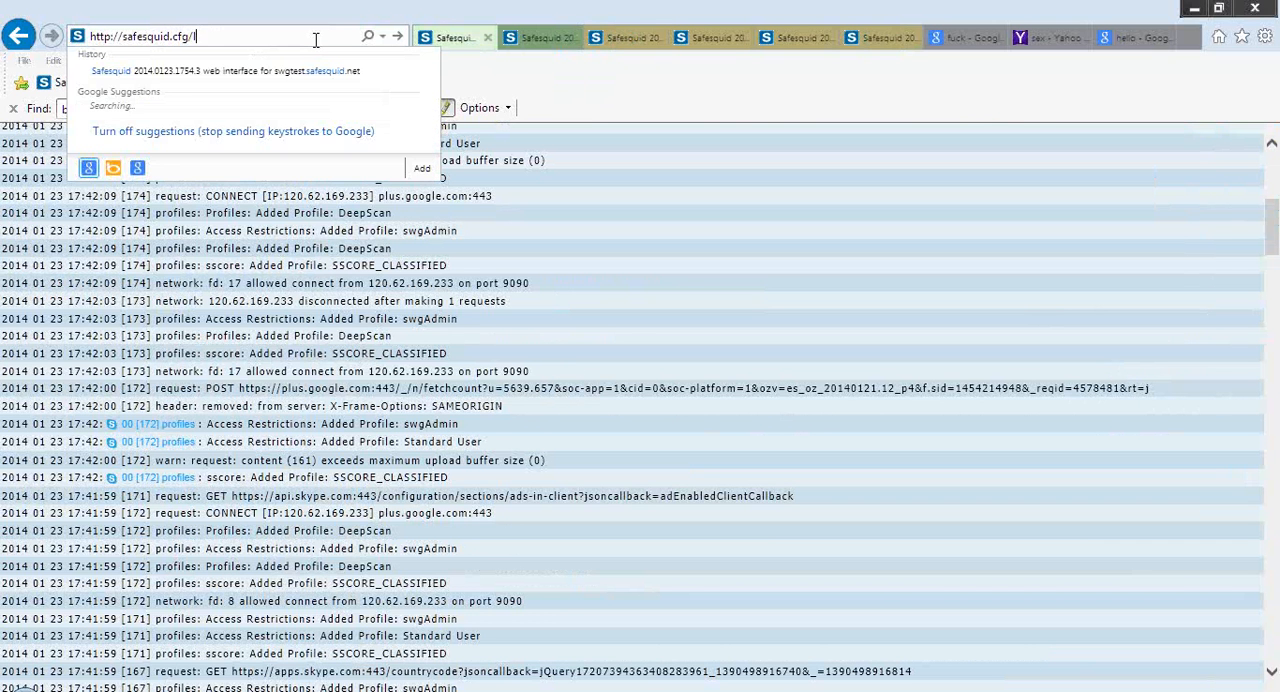
{"action": "key", "text": "BackSpace"}
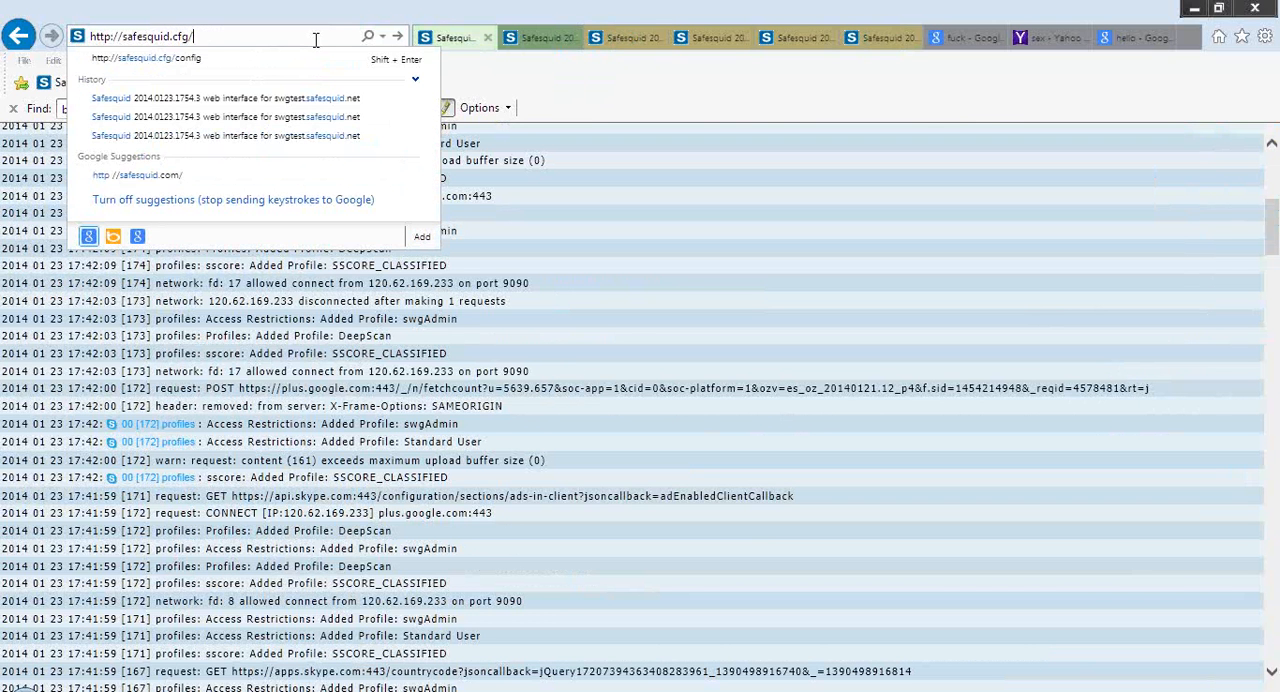
{"action": "type", "text": "safesquid"}
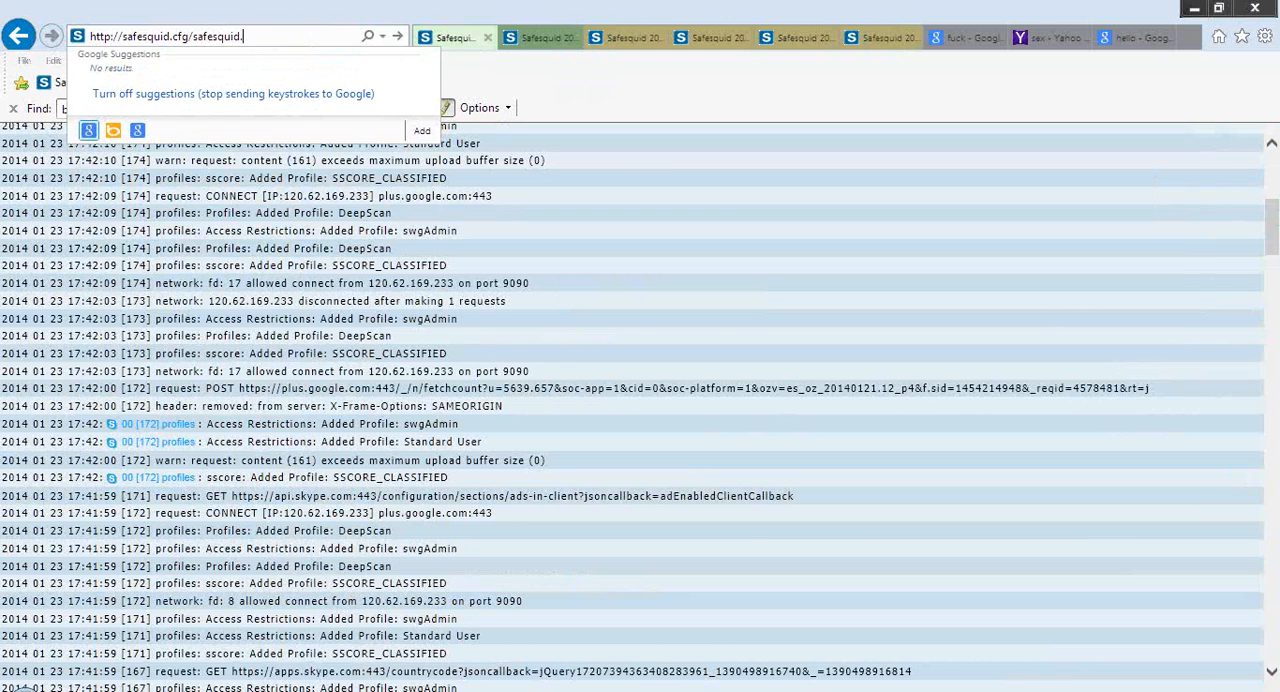
{"action": "type", "text": ".cer"}
{"action": "key", "text": "Escape"}
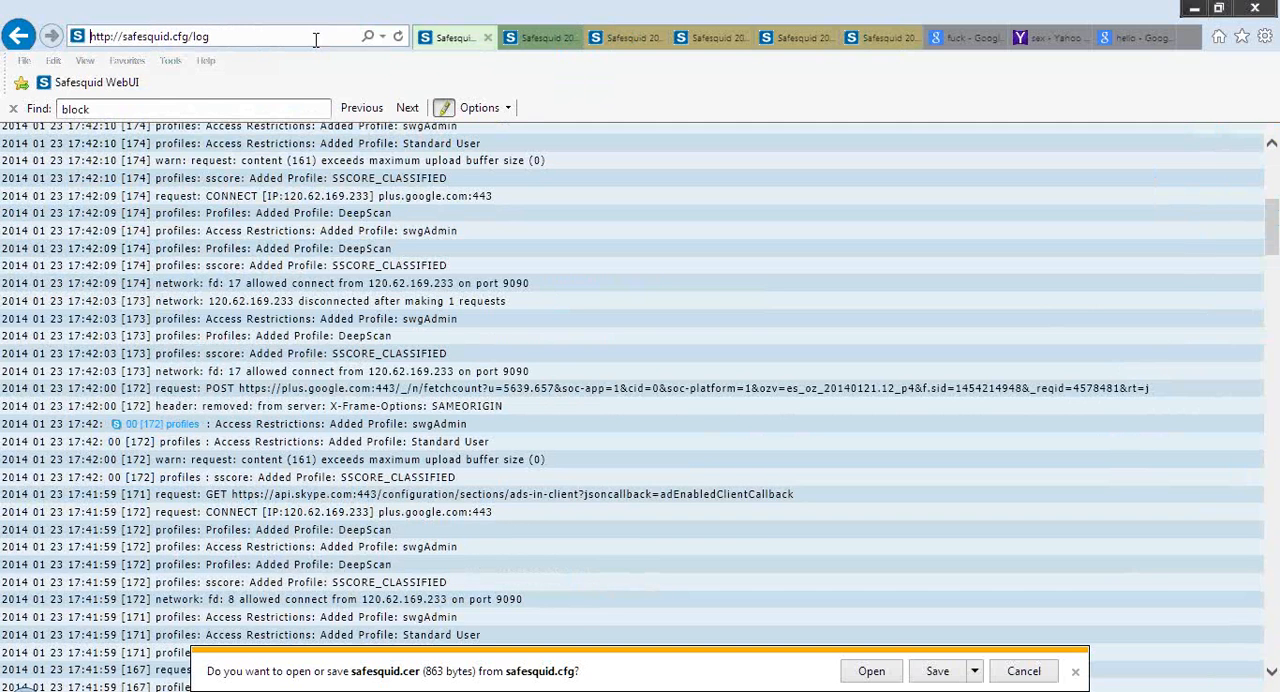
{"action": "left_click", "coordinate": [976, 673]}
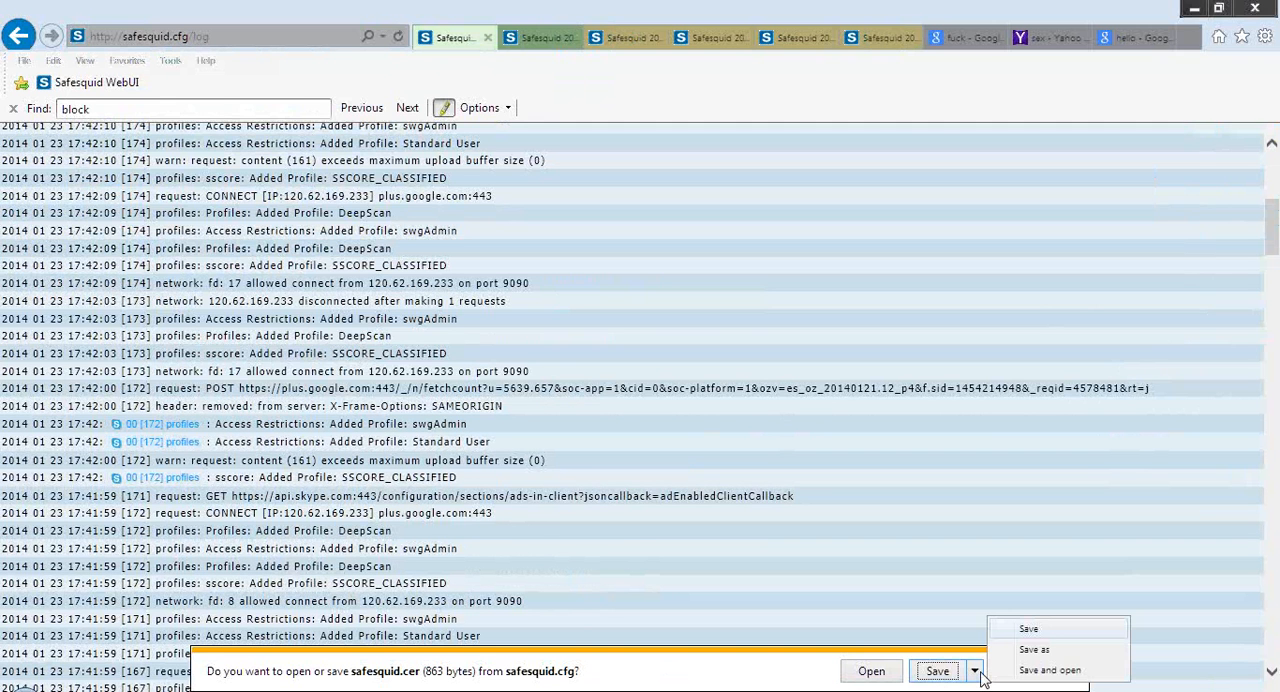
{"action": "left_click", "coordinate": [1049, 670]}
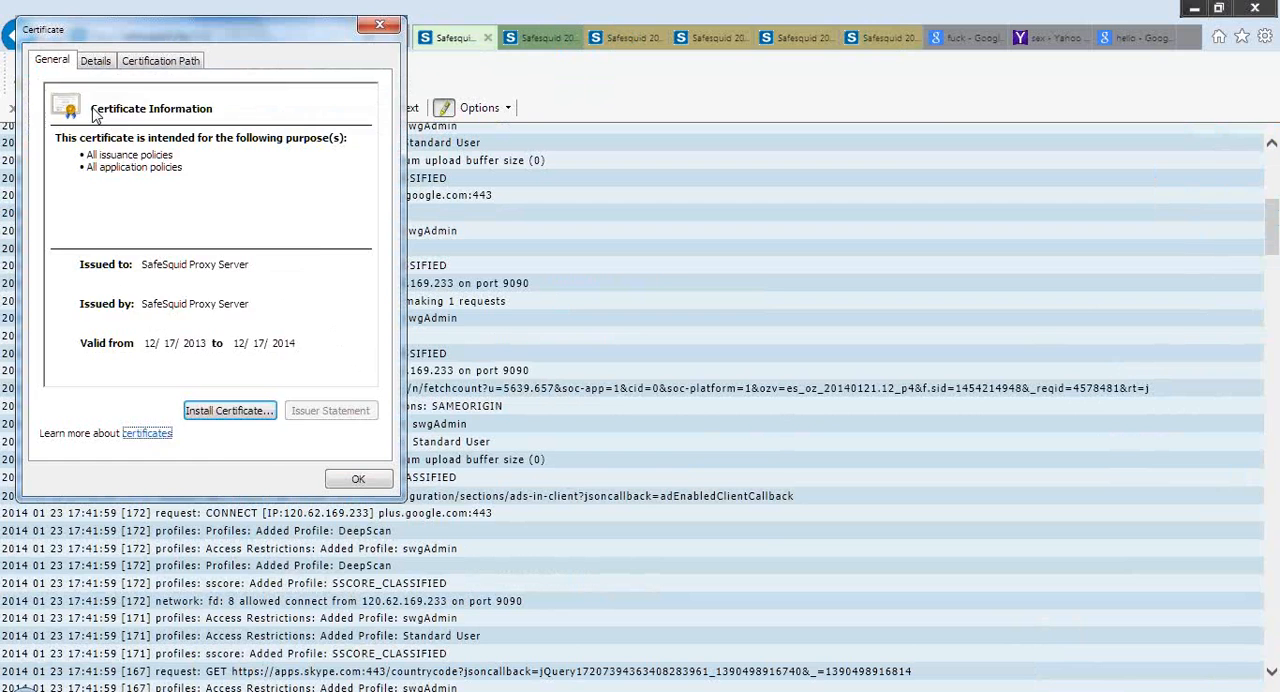
Examine the SafeSquid certificate's certification path, details and general information
{"action": "left_click", "coordinate": [170, 64]}
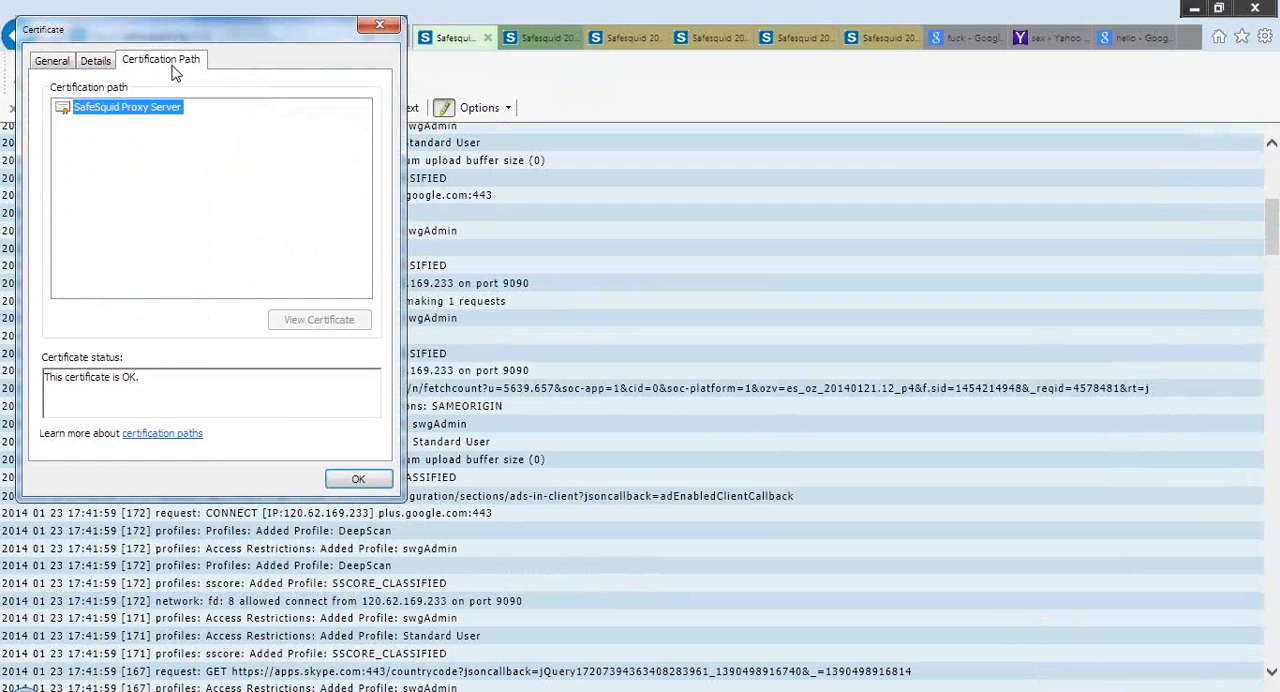
{"action": "left_click", "coordinate": [92, 64]}
{"action": "left_click", "coordinate": [52, 64]}
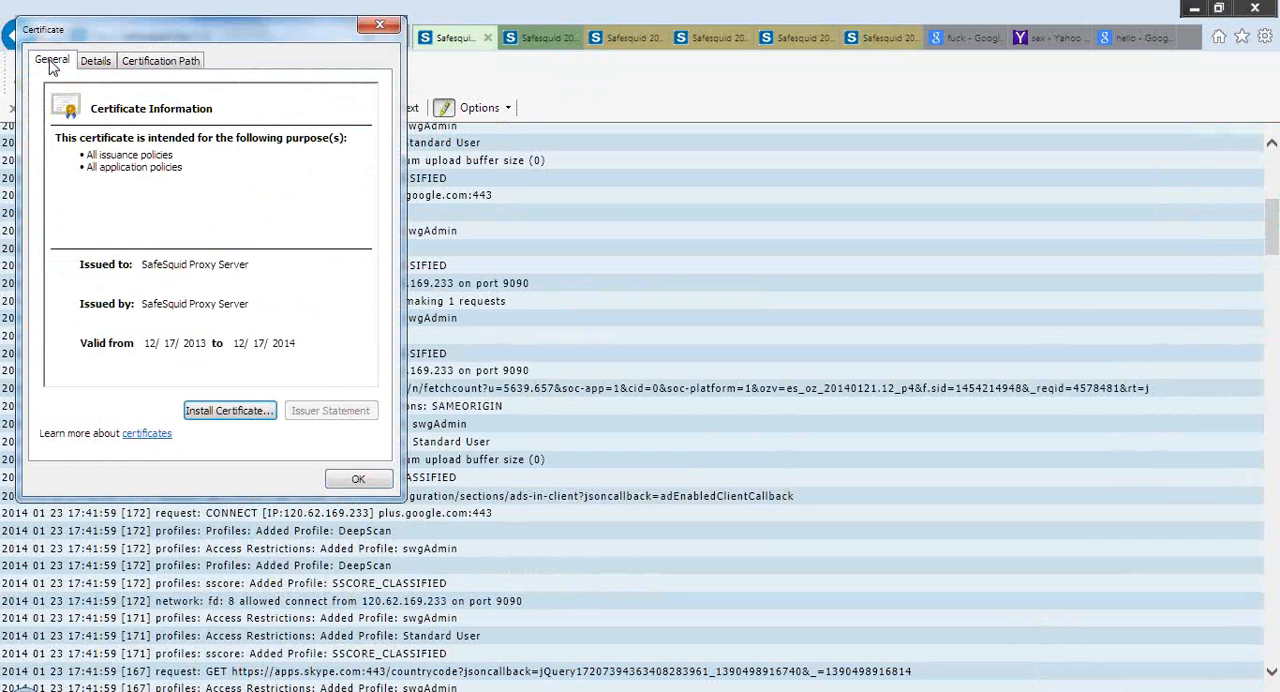
Start importing the SafeSquid certificate into the Trusted Root Certification Authorities store, cancel the import, and close the certificate
{"action": "left_click", "coordinate": [231, 416]}
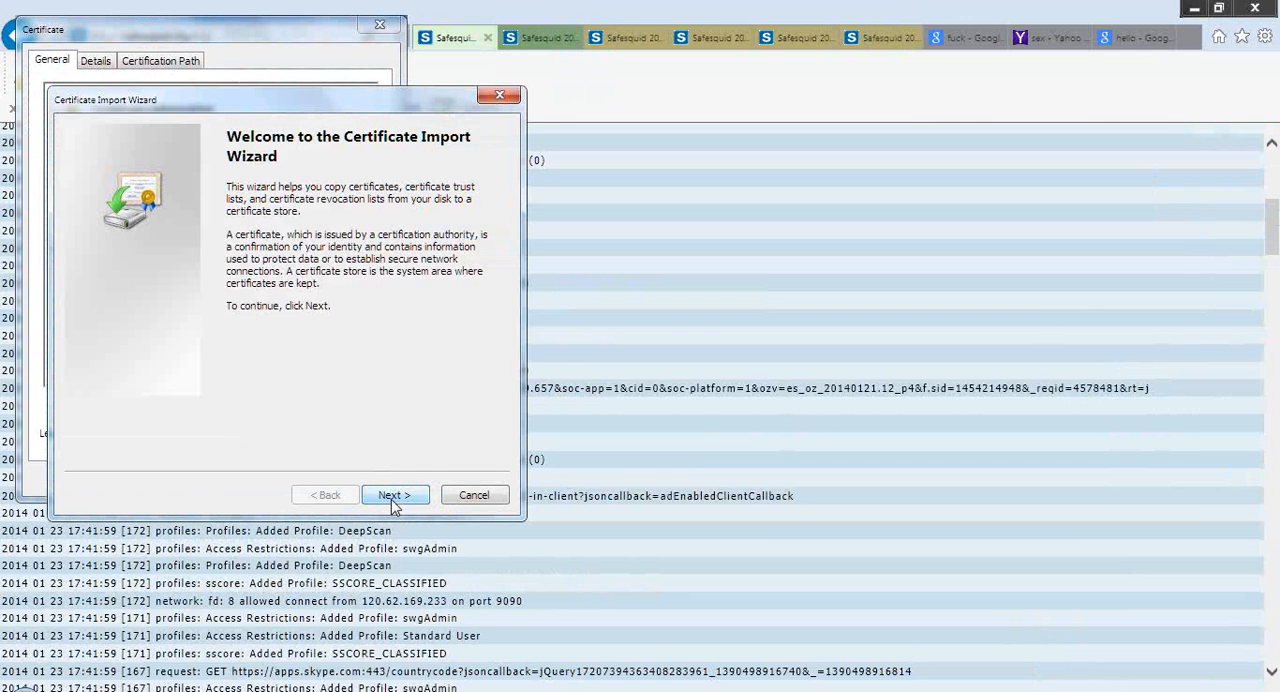
{"action": "left_click", "coordinate": [400, 497]}
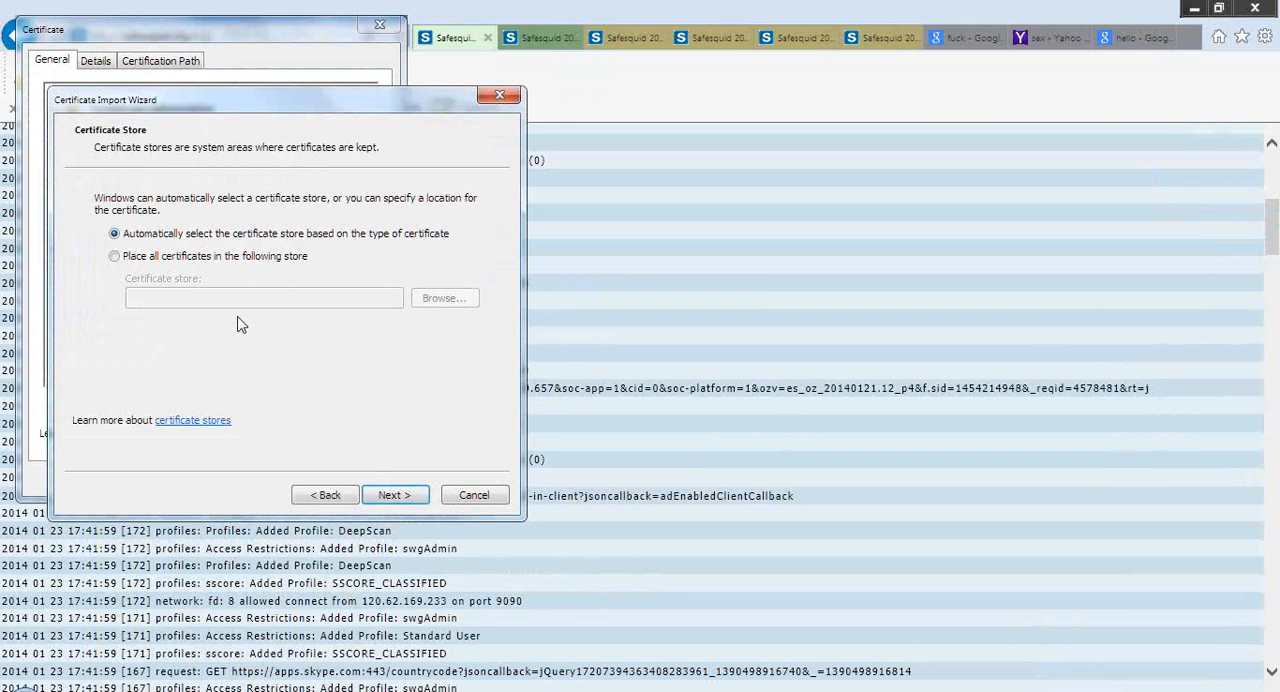
{"action": "left_click", "coordinate": [245, 260]}
{"action": "left_click", "coordinate": [436, 305]}
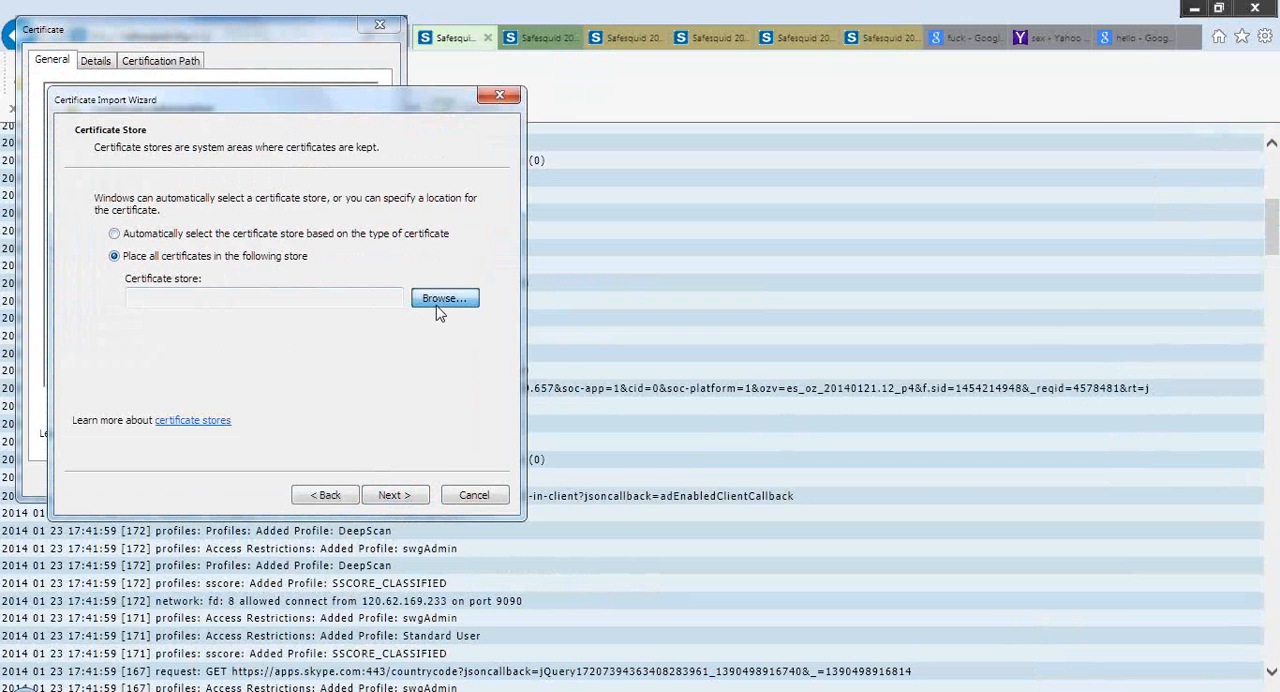
{"action": "left_click", "coordinate": [228, 218]}
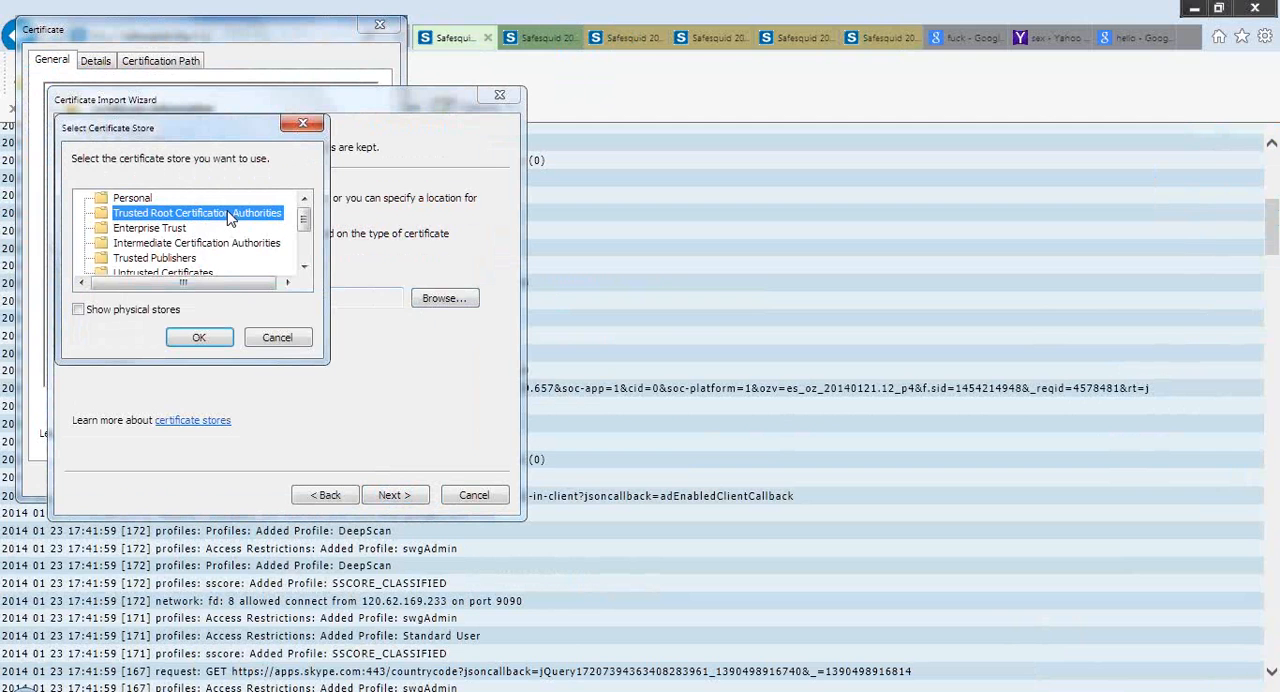
{"action": "left_click", "coordinate": [199, 338]}
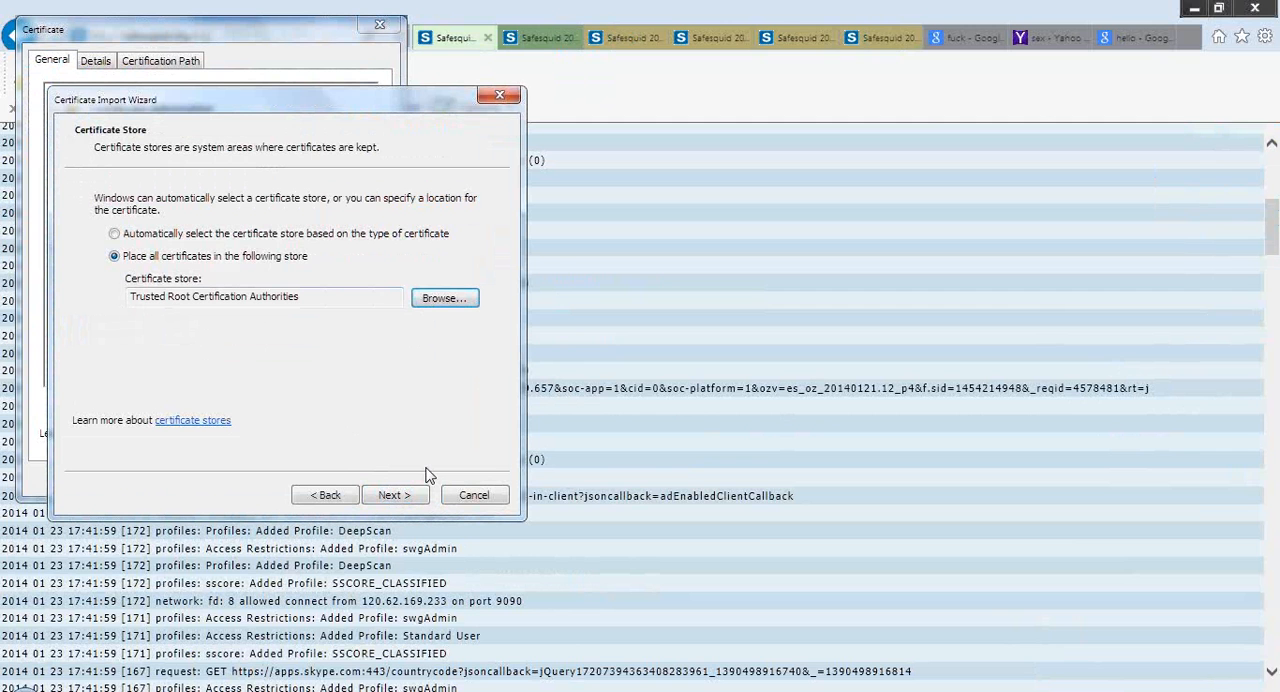
{"action": "left_click", "coordinate": [474, 495]}
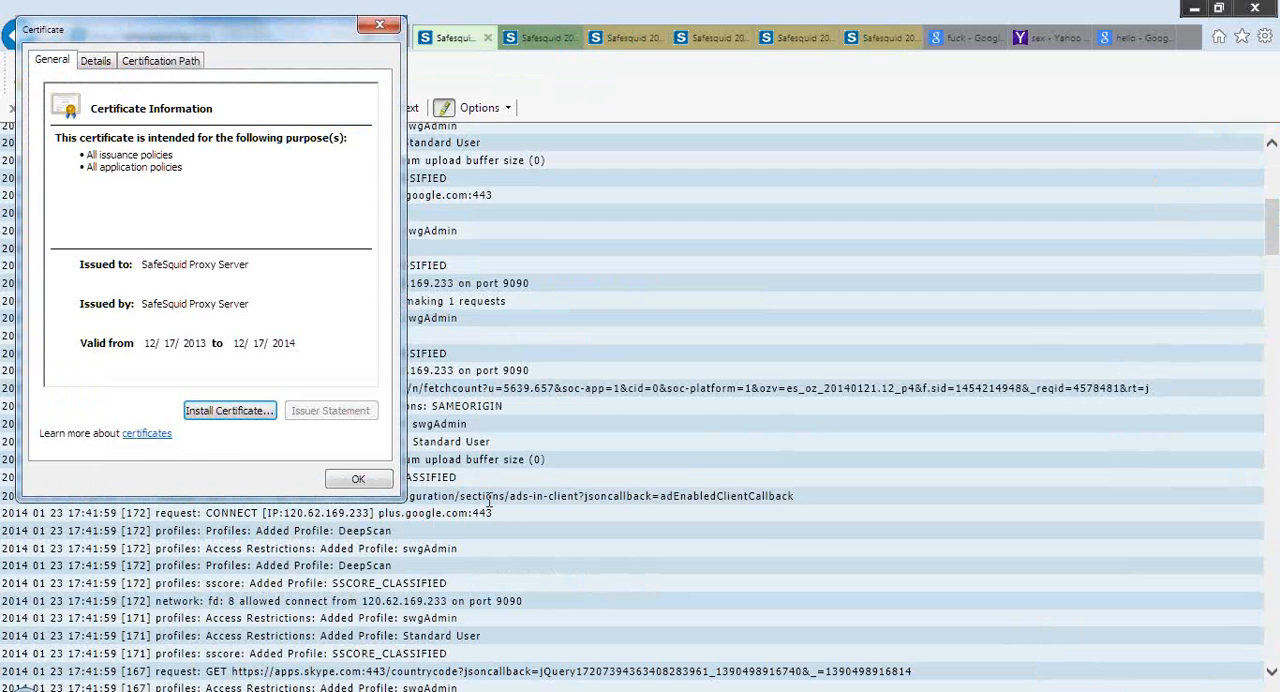
{"action": "left_click", "coordinate": [385, 484]}
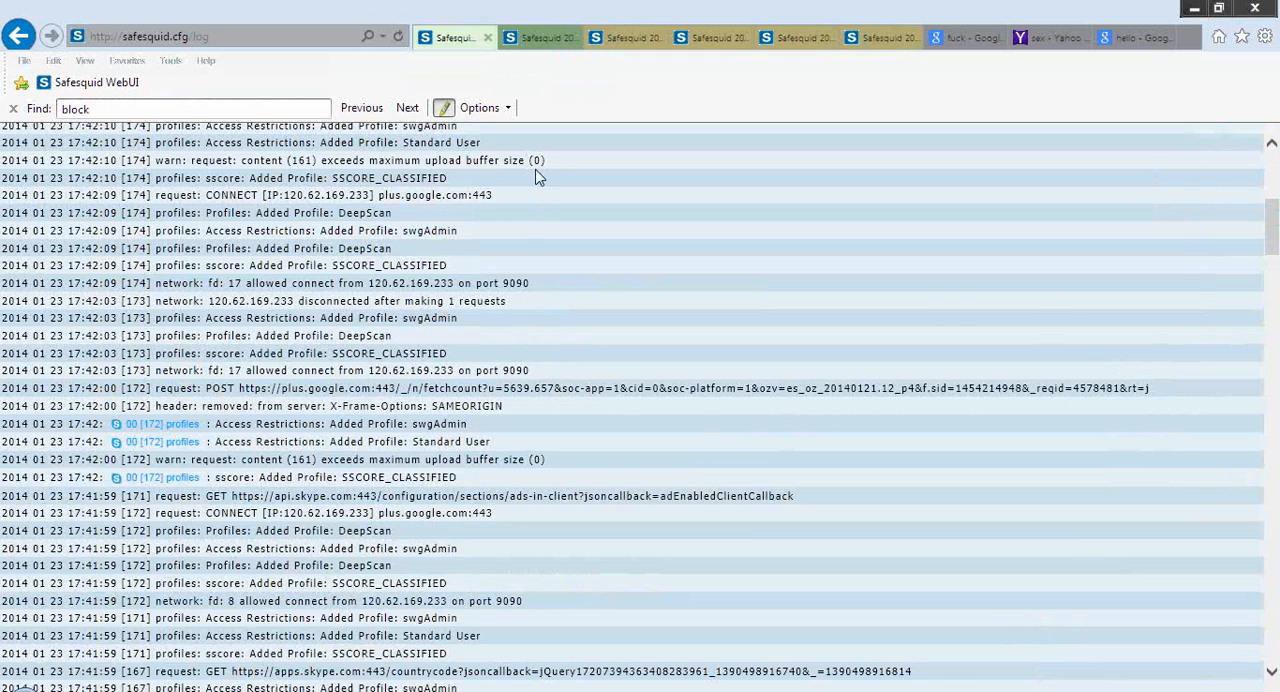
Inspect the website identification report for the encrypted Google search page and close it
{"action": "left_click", "coordinate": [540, 38]}
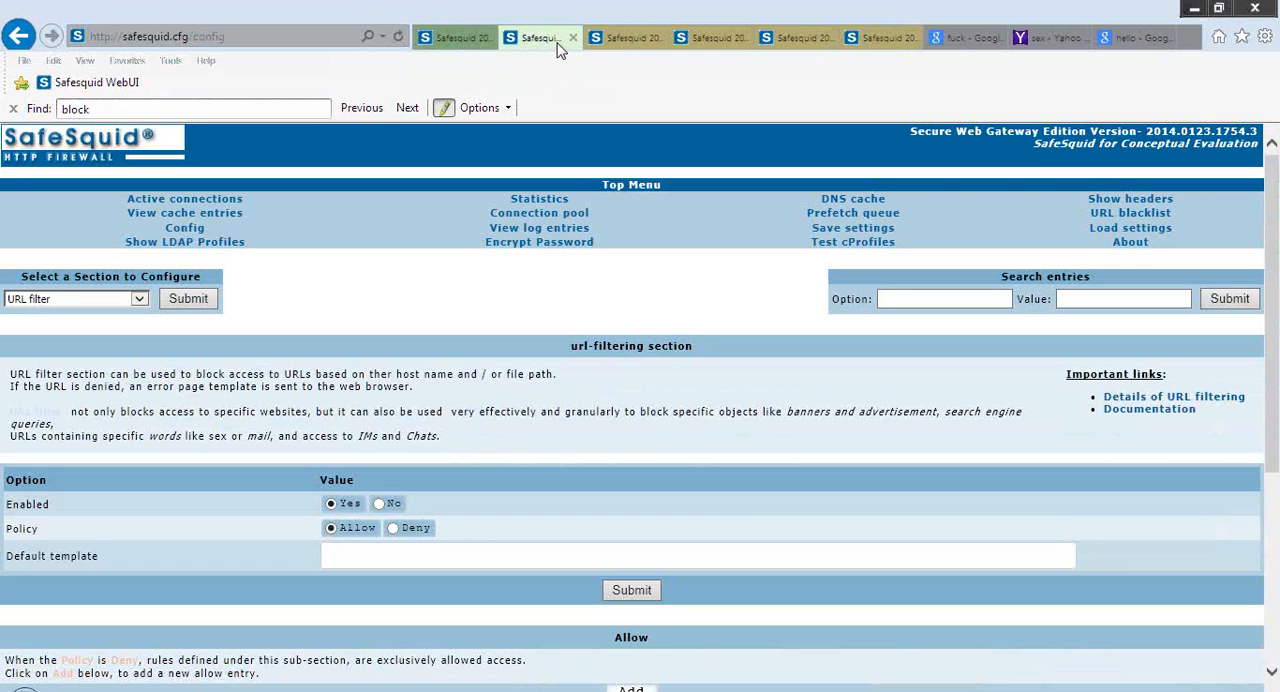
{"action": "left_click", "coordinate": [628, 42]}
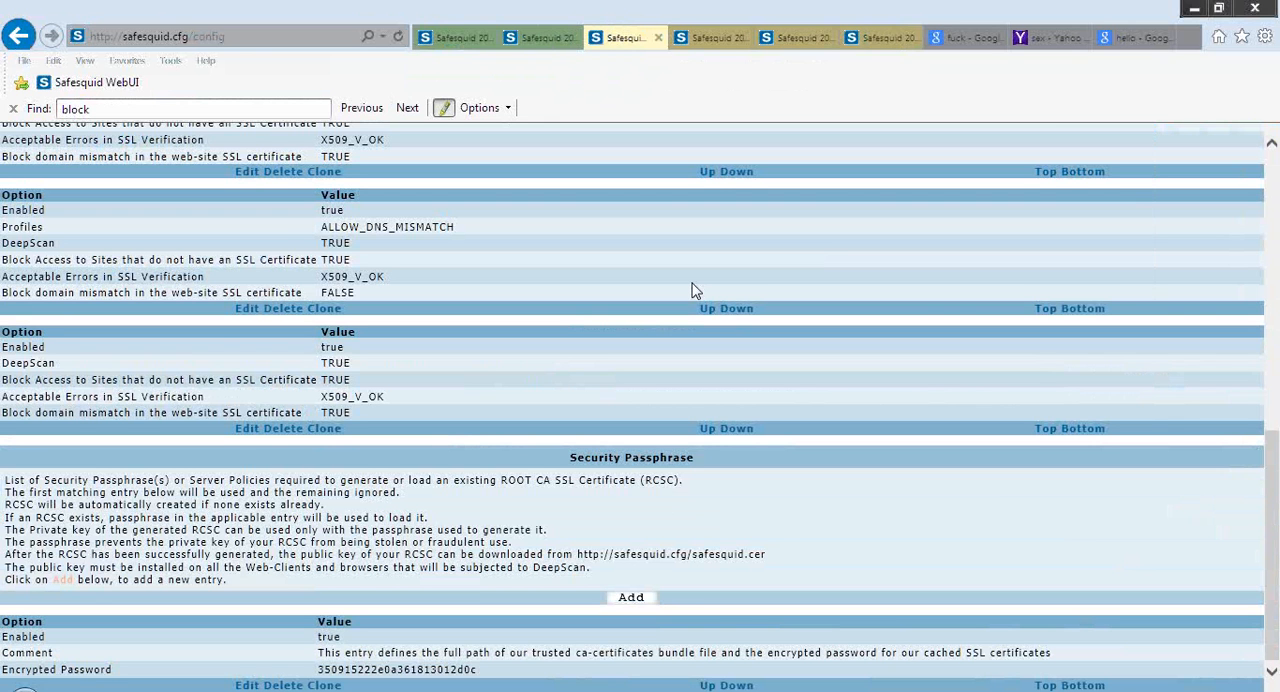
{"action": "left_click", "coordinate": [965, 38]}
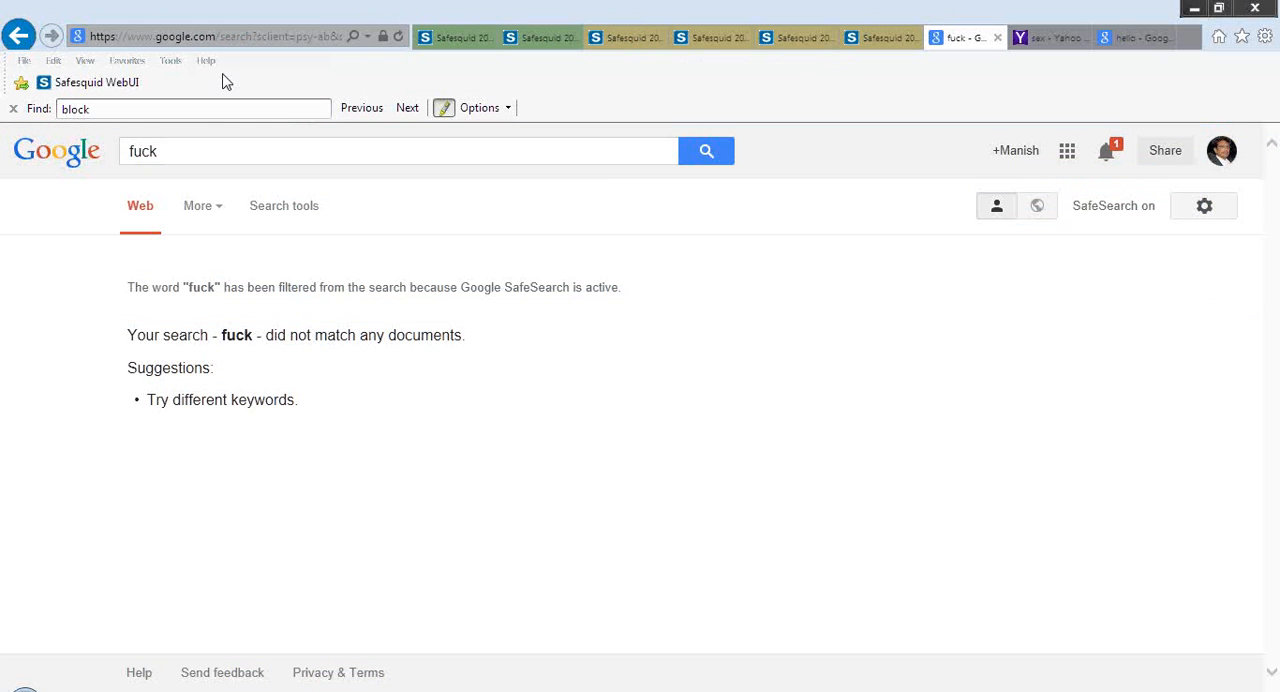
{"action": "left_click", "coordinate": [383, 39]}
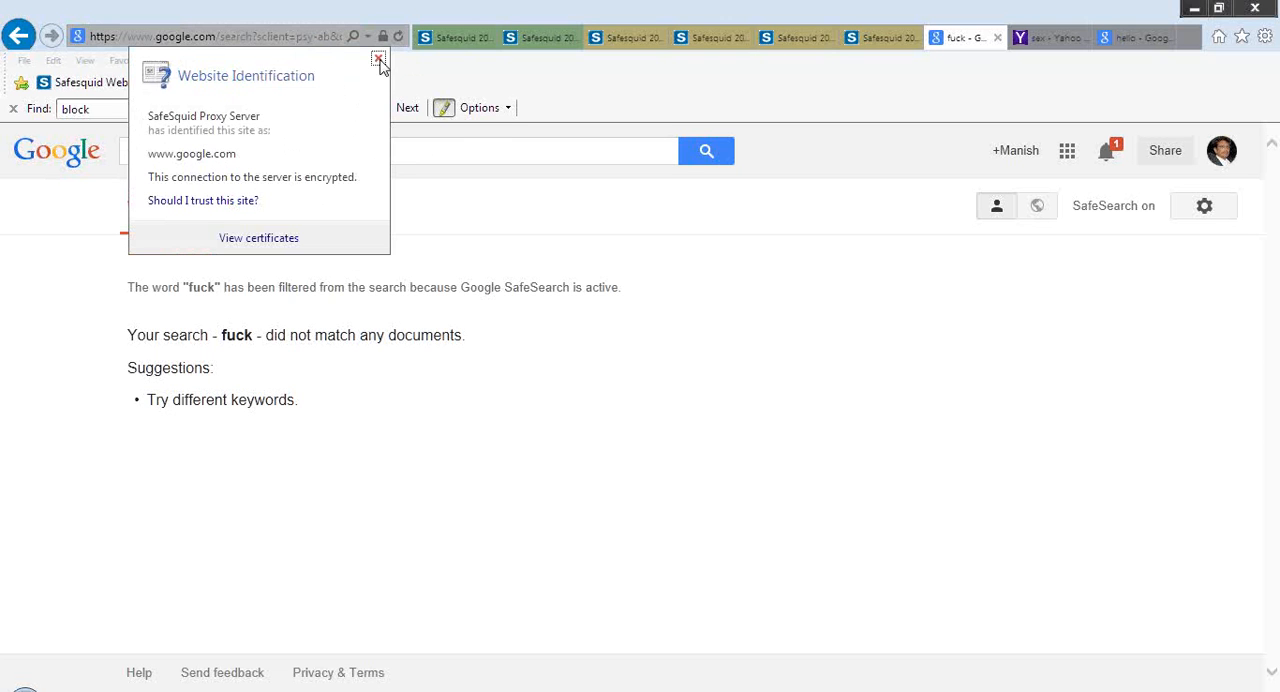
{"action": "left_click", "coordinate": [379, 60]}
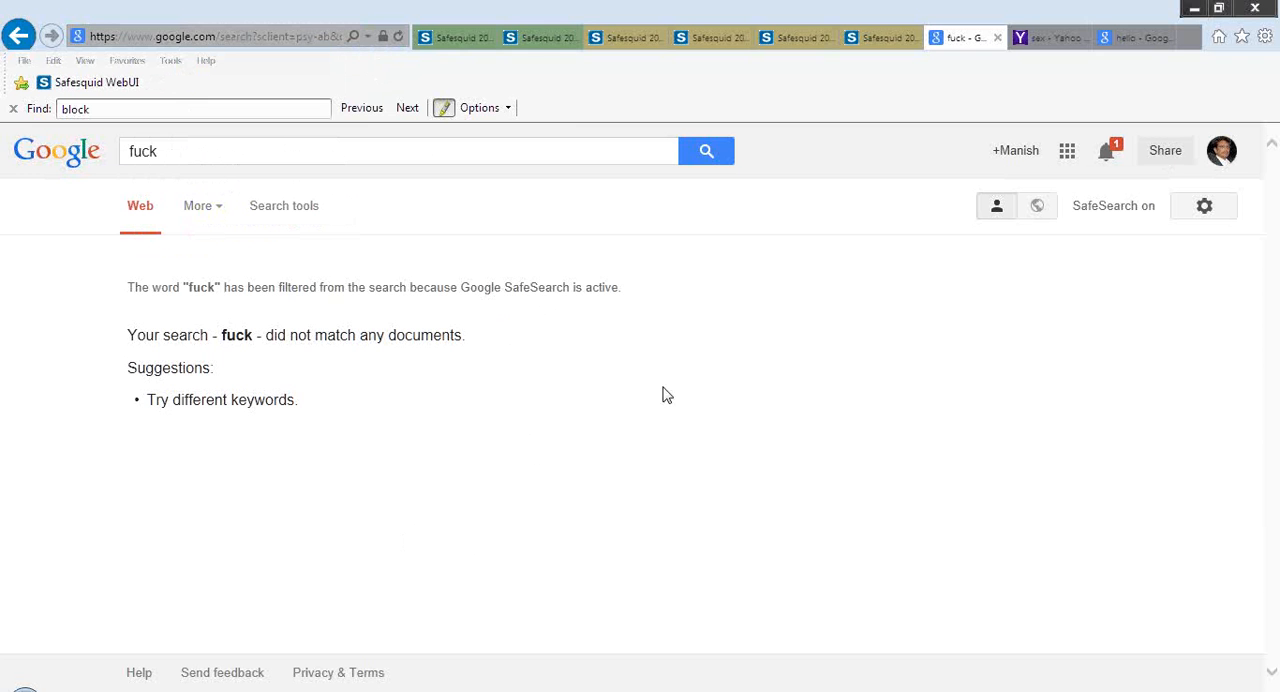
Open SafeSquid's Statistics page and review the system, request, network, cache and host figures
{"action": "left_click", "coordinate": [537, 45]}
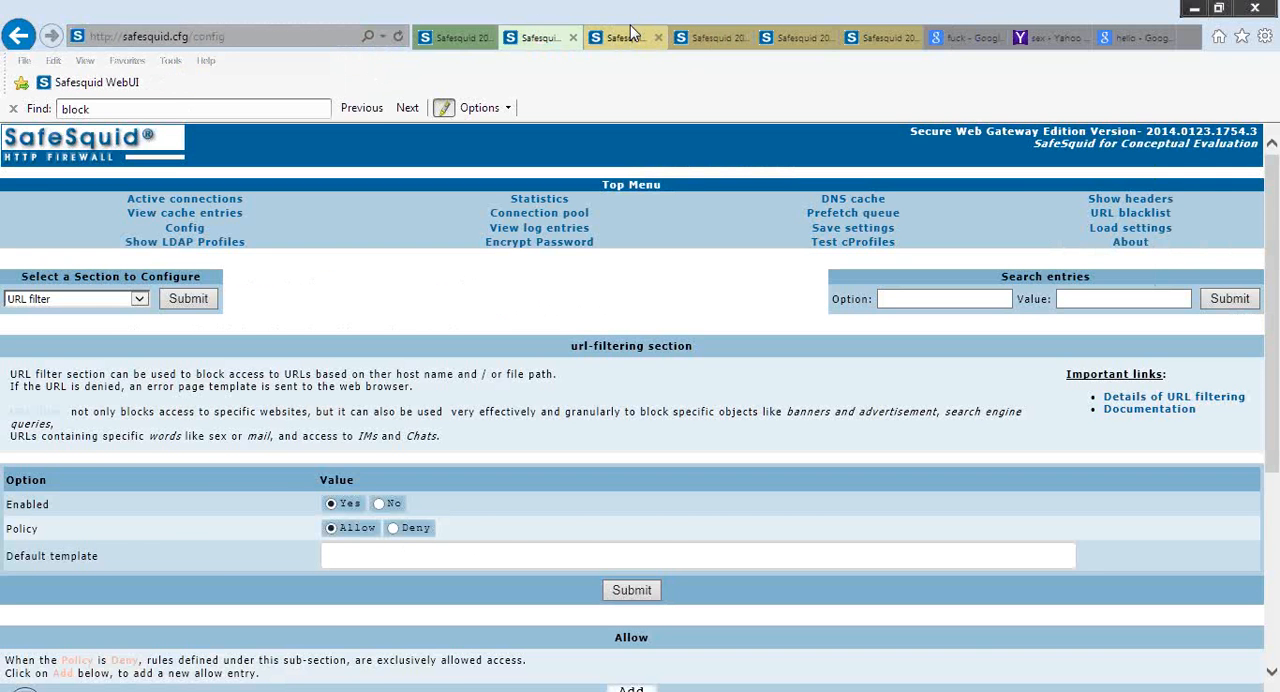
{"action": "left_click", "coordinate": [628, 42]}
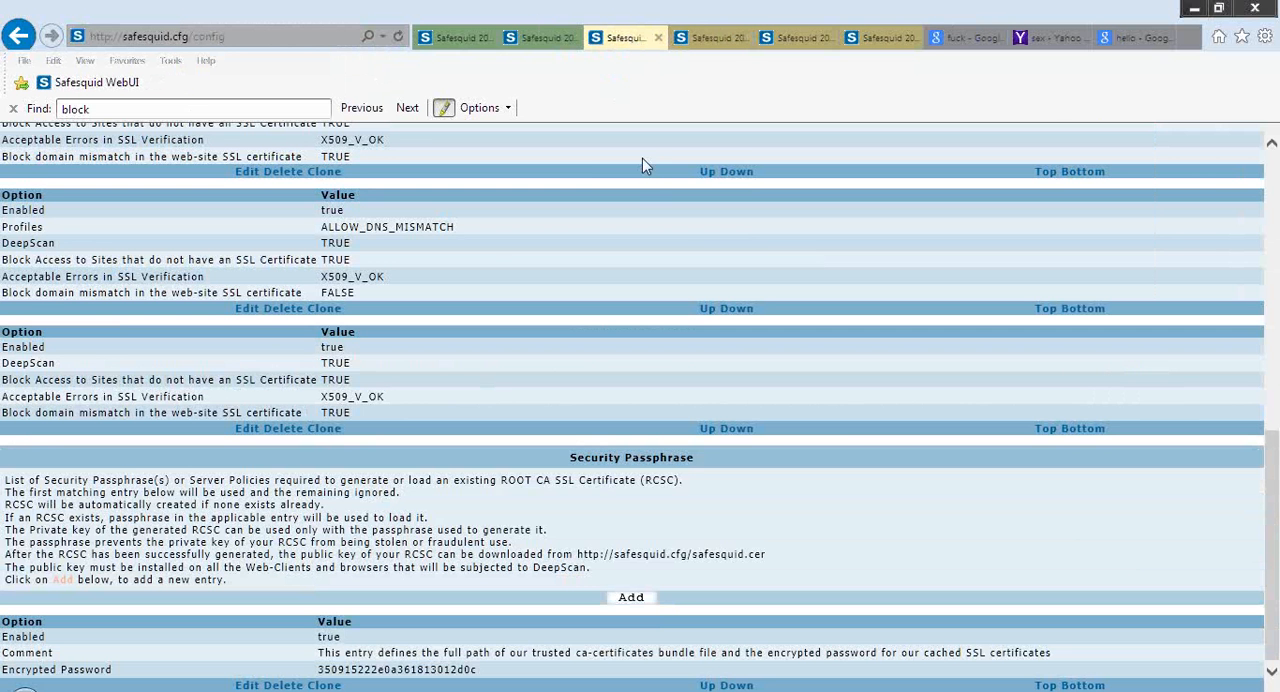
{"action": "left_click", "coordinate": [684, 38]}
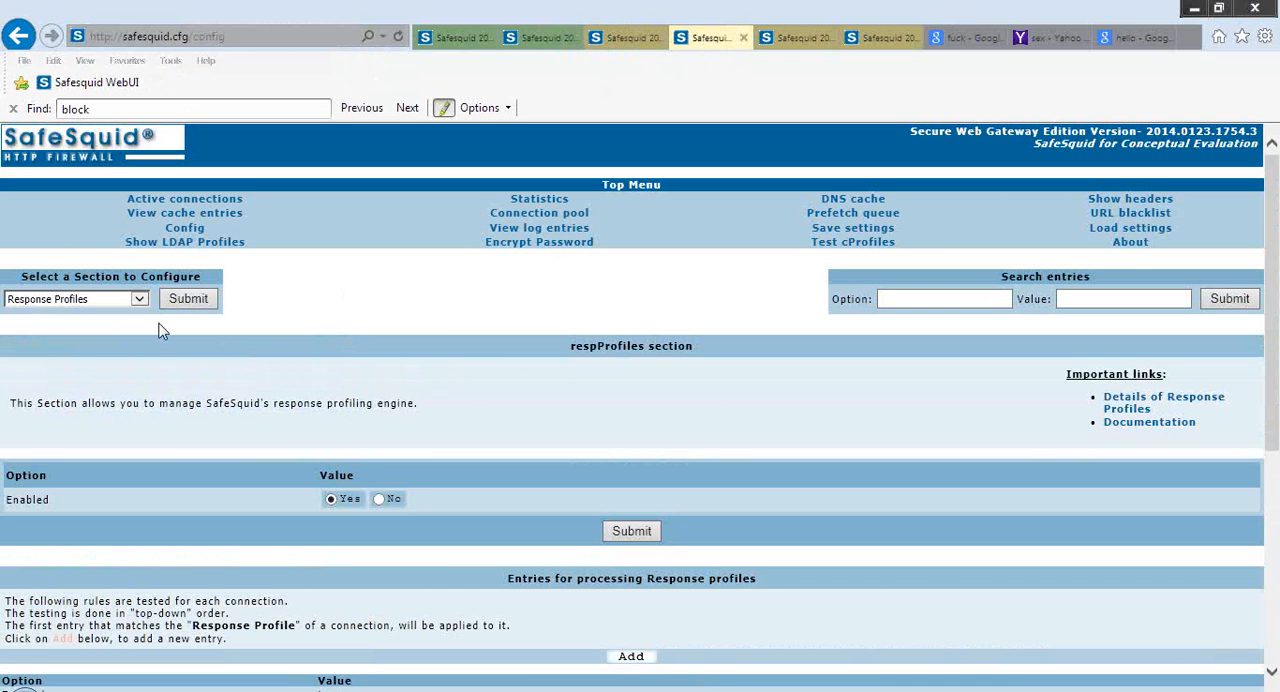
{"action": "left_click", "coordinate": [563, 202]}
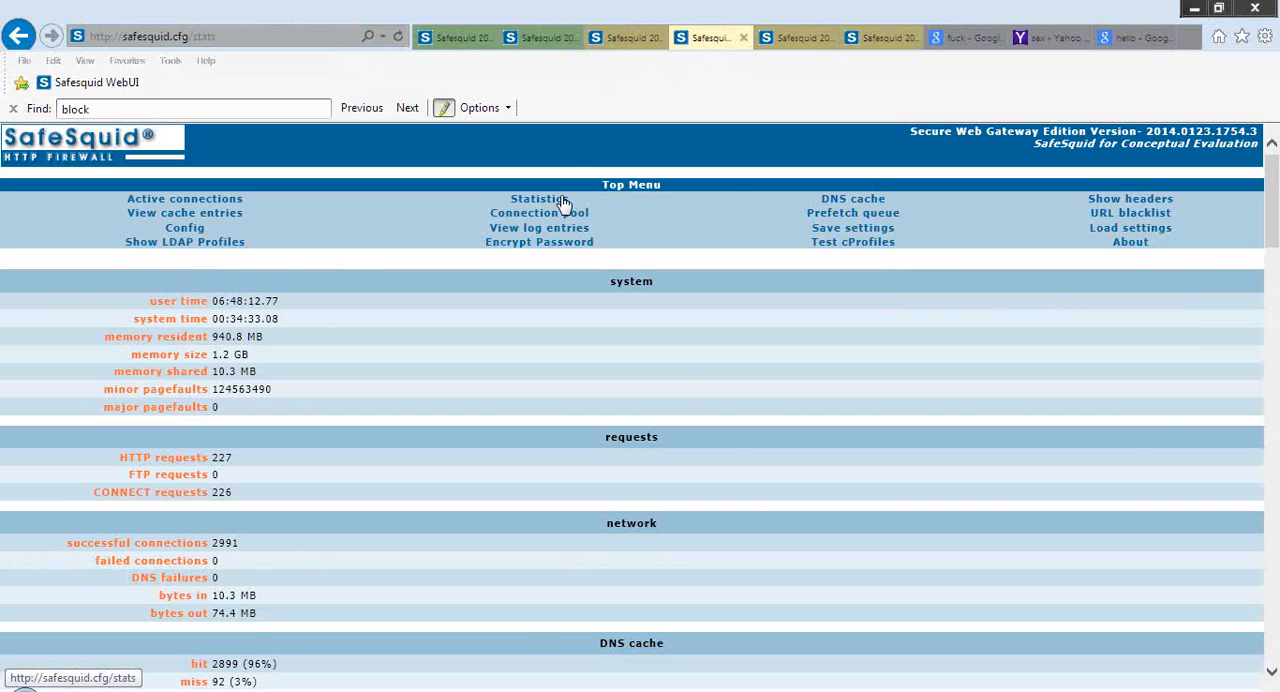
{"action": "scroll", "coordinate": [563, 203], "scroll_direction": "down", "scroll_amount": 5}
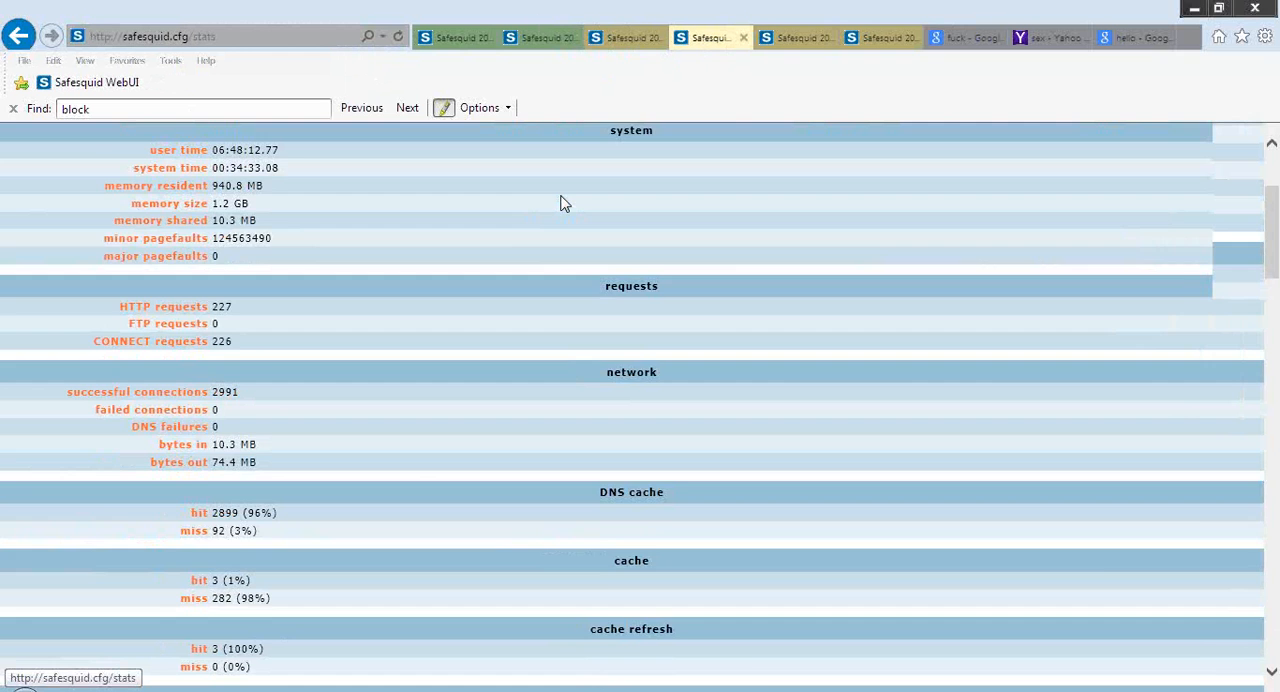
{"action": "scroll", "coordinate": [563, 203], "scroll_direction": "down", "scroll_amount": 4}
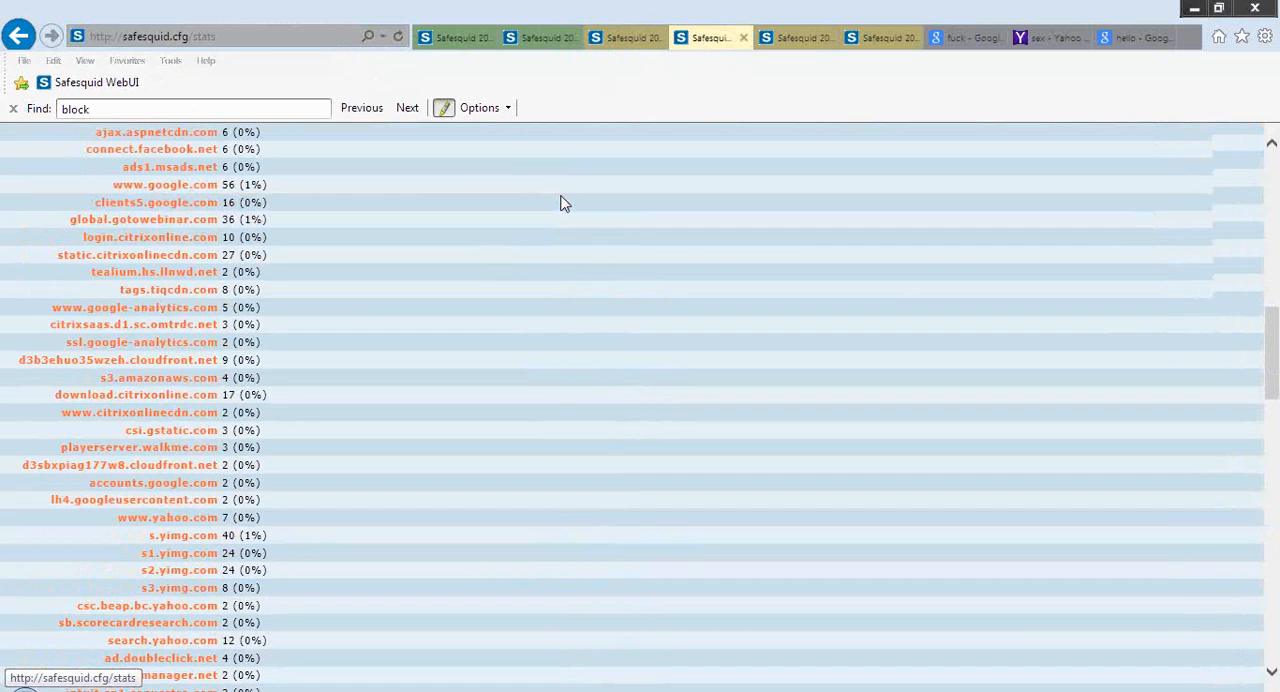
{"action": "scroll", "coordinate": [564, 204], "scroll_direction": "up", "scroll_amount": 1}
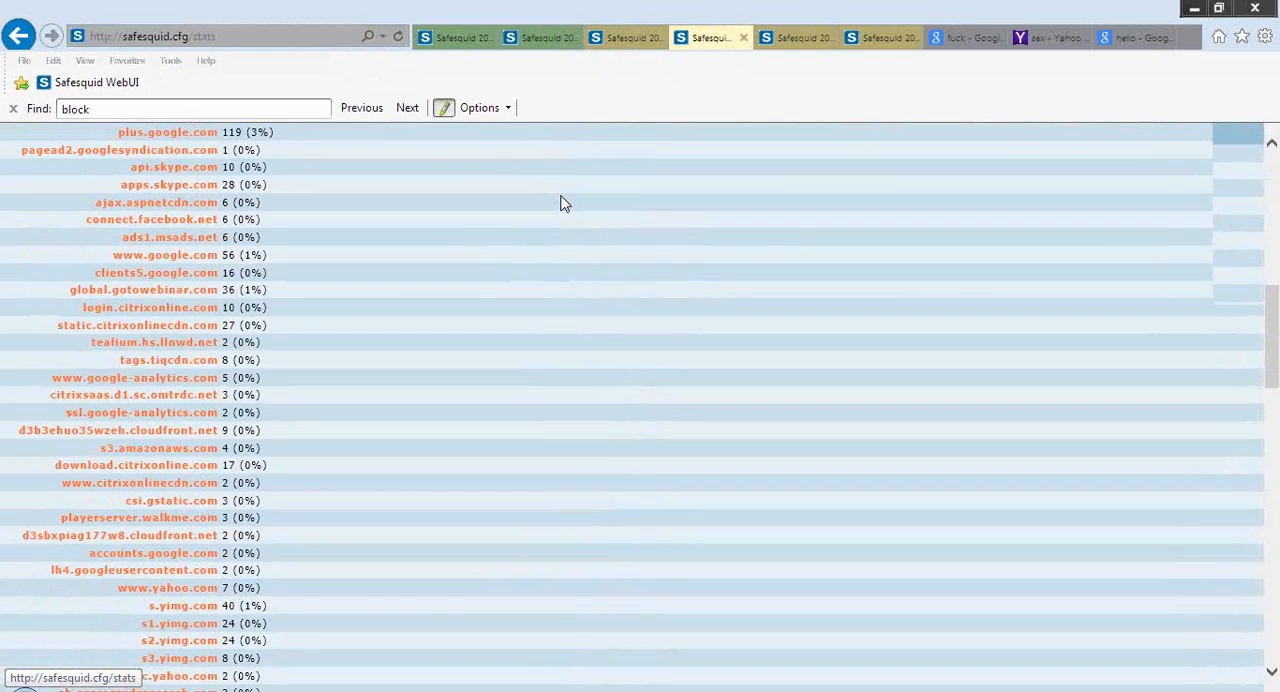
{"action": "scroll", "coordinate": [563, 203], "scroll_direction": "up", "scroll_amount": 5}
{"action": "scroll", "coordinate": [563, 203], "scroll_direction": "down", "scroll_amount": 3}
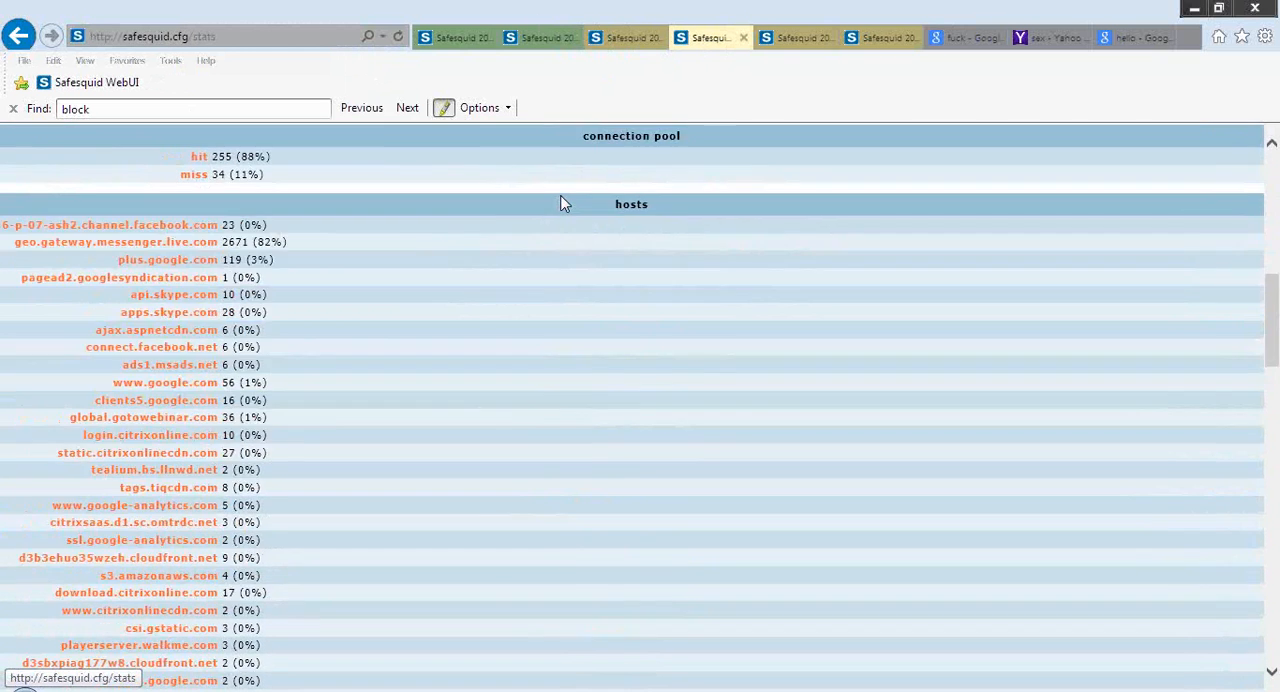
{"action": "scroll", "coordinate": [563, 204], "scroll_direction": "down", "scroll_amount": 1}
{"action": "scroll", "coordinate": [563, 203], "scroll_direction": "down", "scroll_amount": 7}
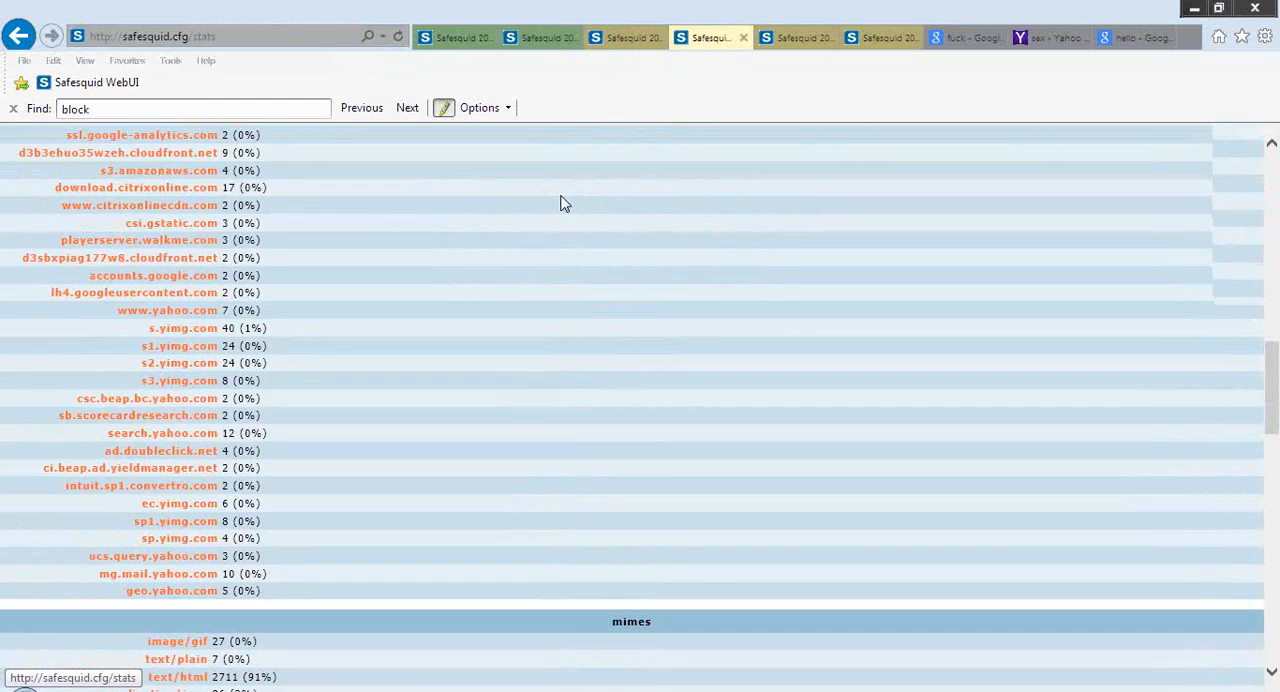
Examine the SvScan, WebProfiles and SScore statistics, including their library and update status, and return to the page's beginning
{"action": "scroll", "coordinate": [563, 203], "scroll_direction": "down", "scroll_amount": 4}
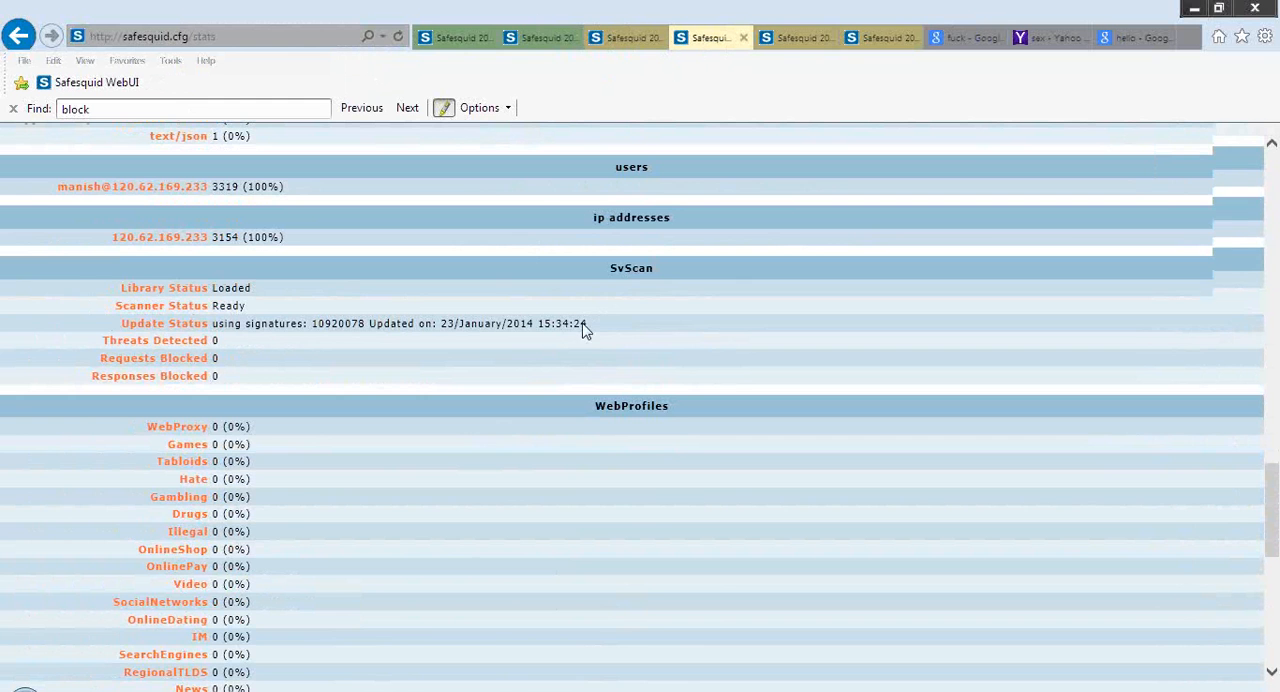
{"action": "scroll", "coordinate": [585, 331], "scroll_direction": "down", "scroll_amount": 5}
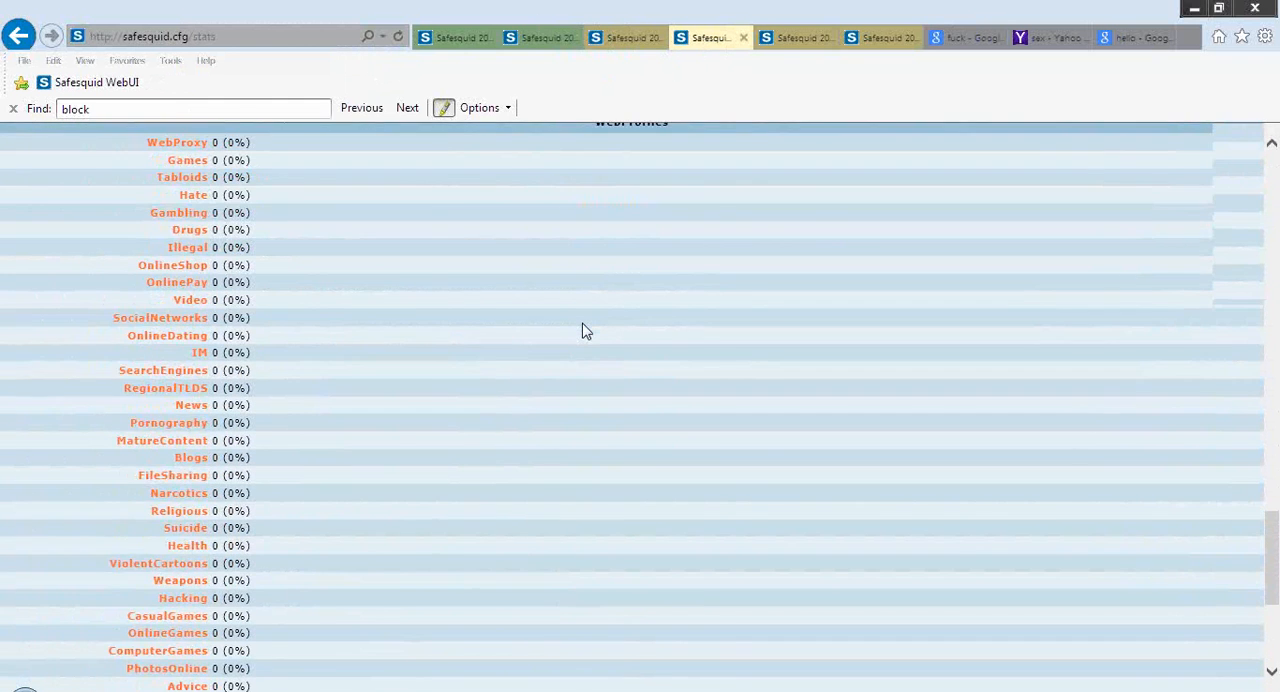
{"action": "scroll", "coordinate": [585, 331], "scroll_direction": "up", "scroll_amount": 3}
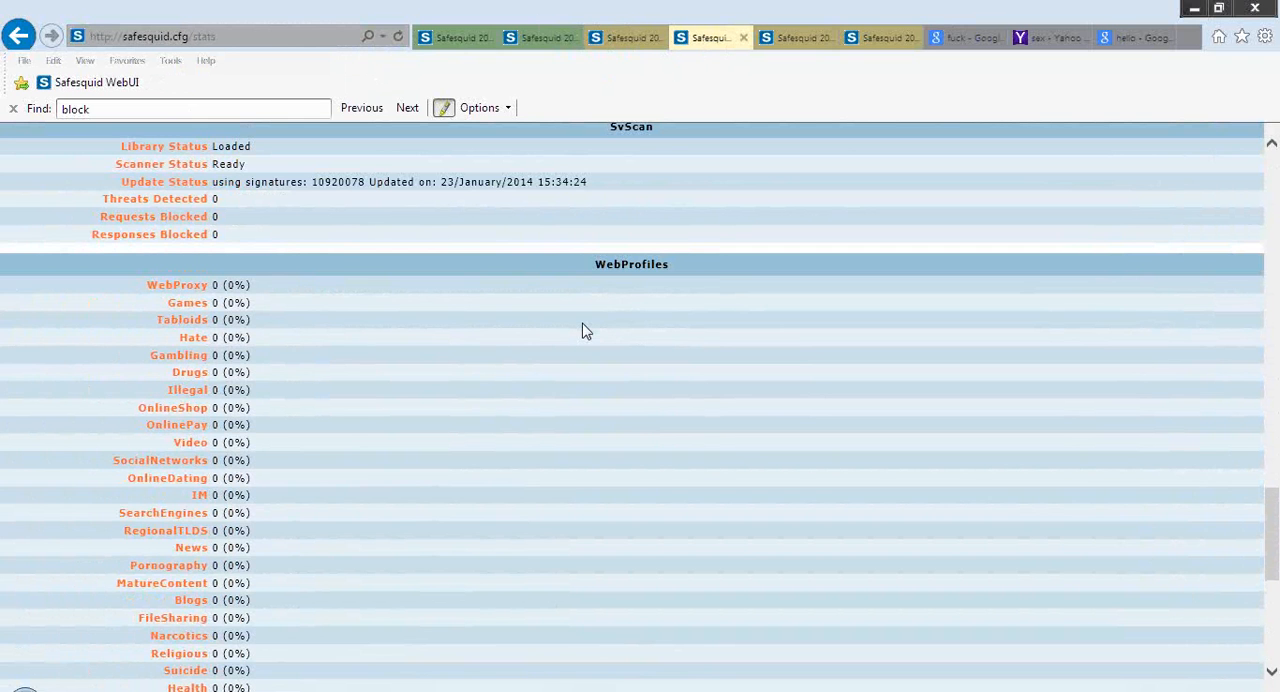
{"action": "scroll", "coordinate": [585, 331], "scroll_direction": "down", "scroll_amount": 4}
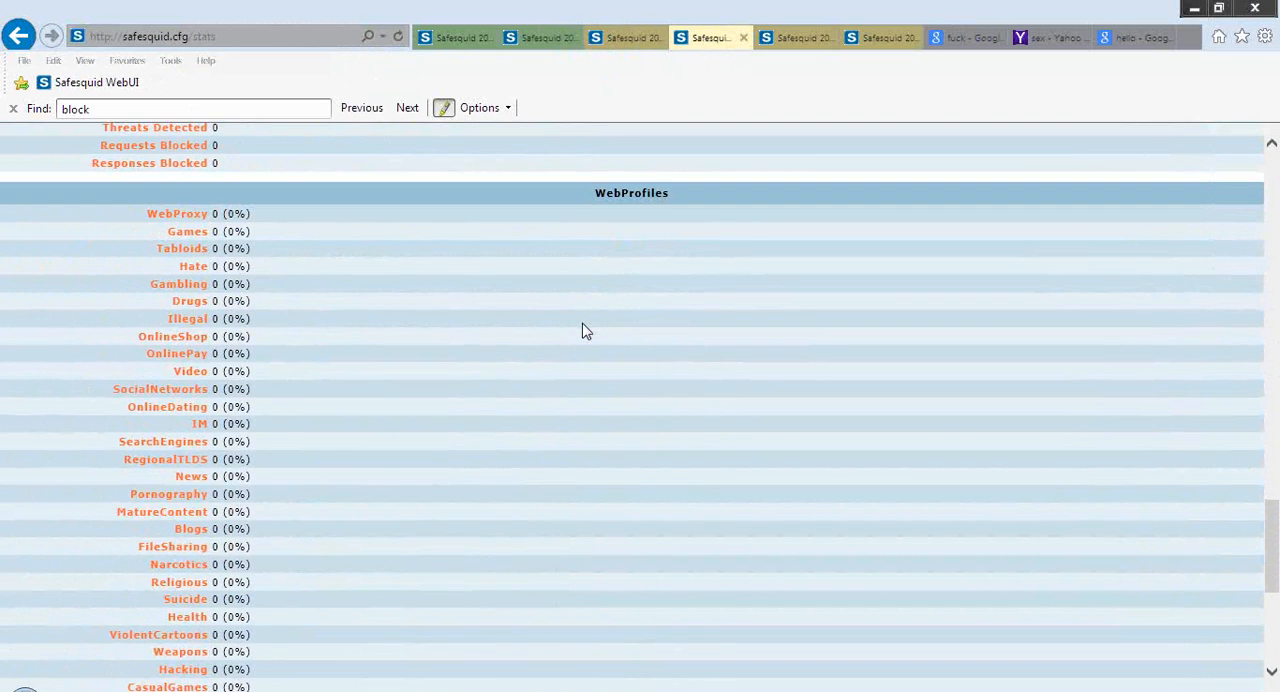
{"action": "scroll", "coordinate": [585, 331], "scroll_direction": "down", "scroll_amount": 2}
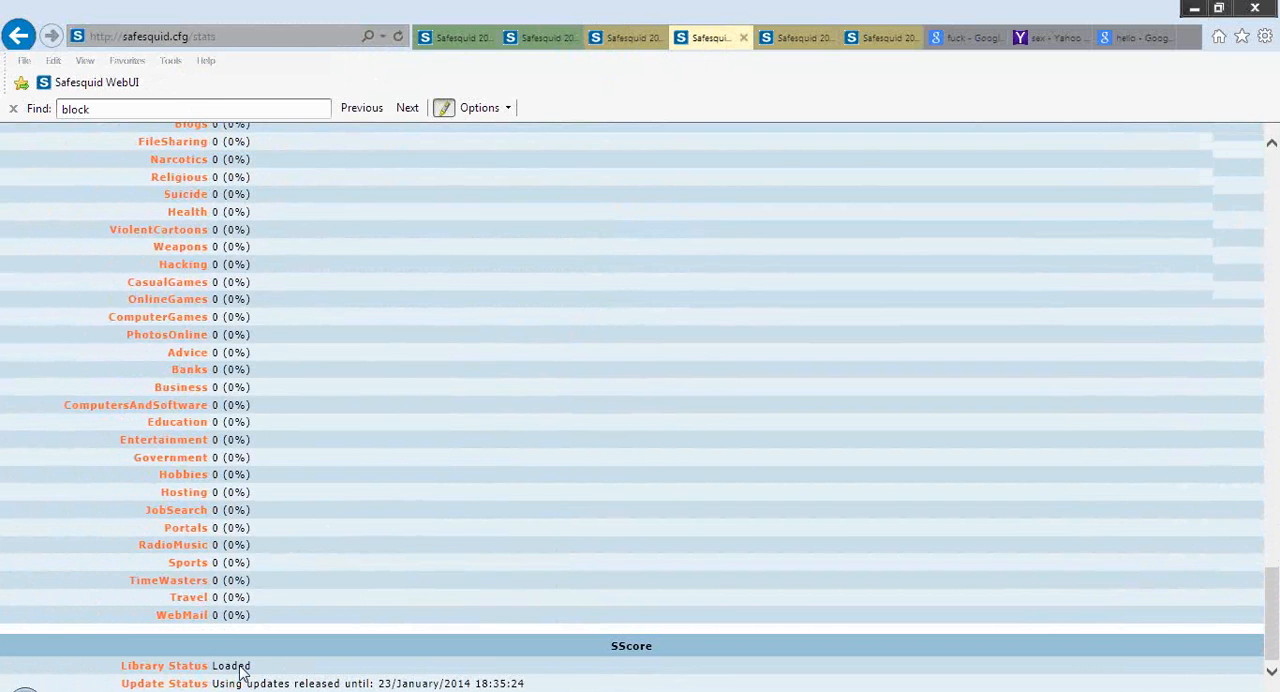
{"action": "scroll", "coordinate": [240, 670], "scroll_direction": "up", "scroll_amount": 3}
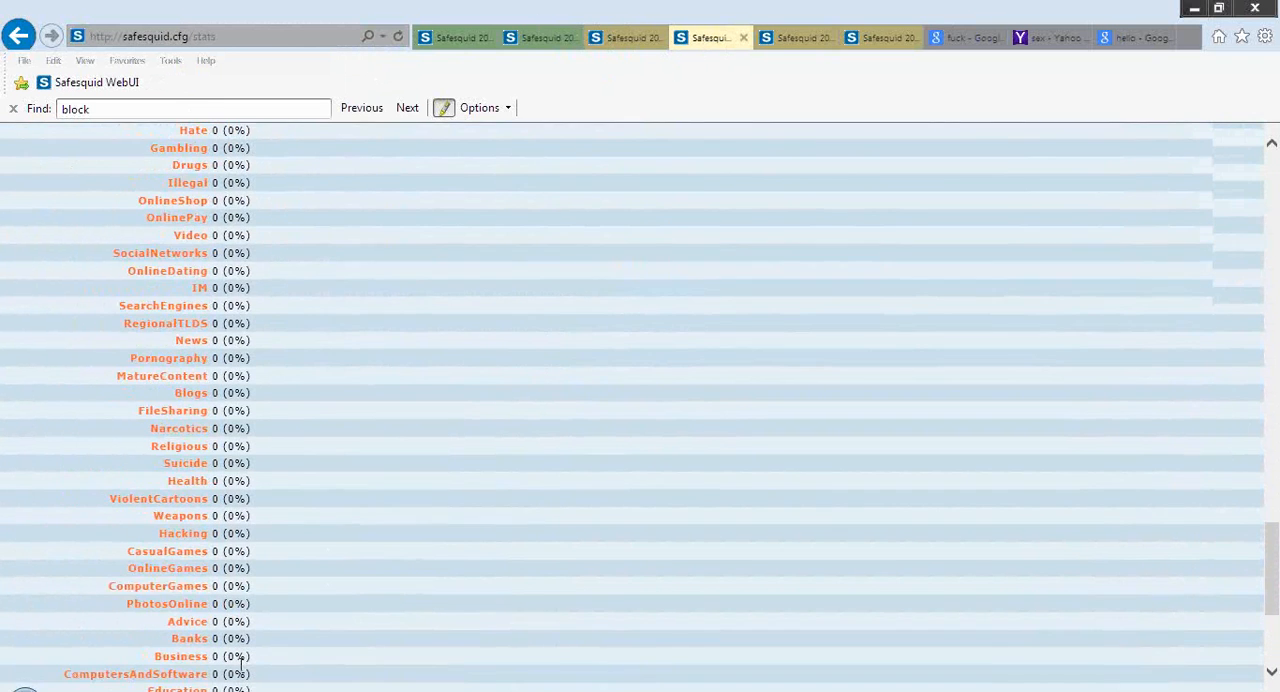
{"action": "scroll", "coordinate": [240, 665], "scroll_direction": "up", "scroll_amount": 8}
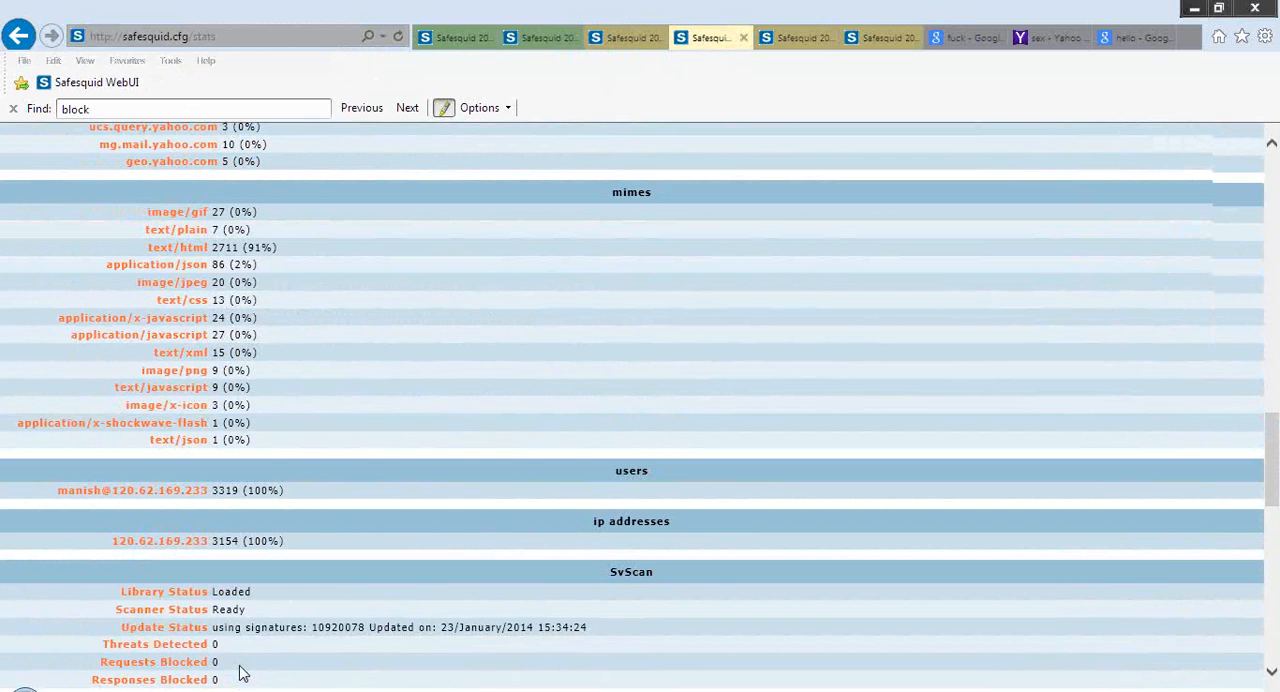
{"action": "scroll", "coordinate": [240, 670], "scroll_direction": "up", "scroll_amount": 10}
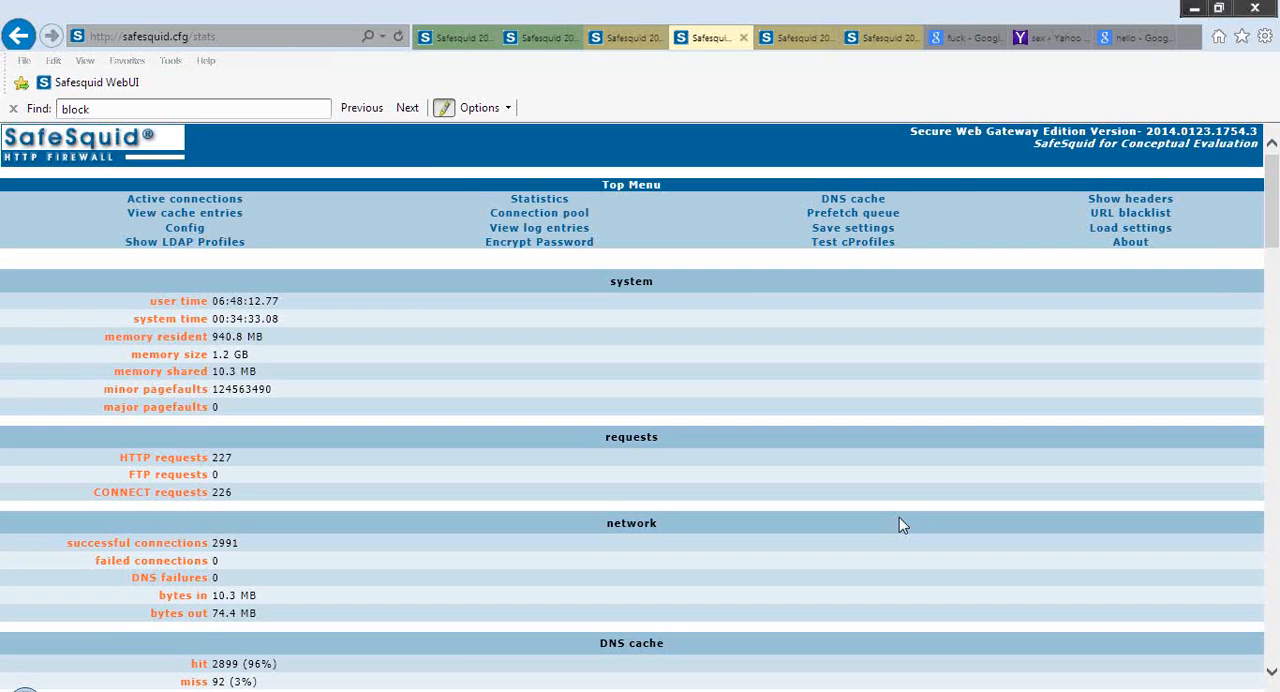
Reload the URL filter section and review its policy settings and Deny entries
{"action": "left_click", "coordinate": [536, 48]}
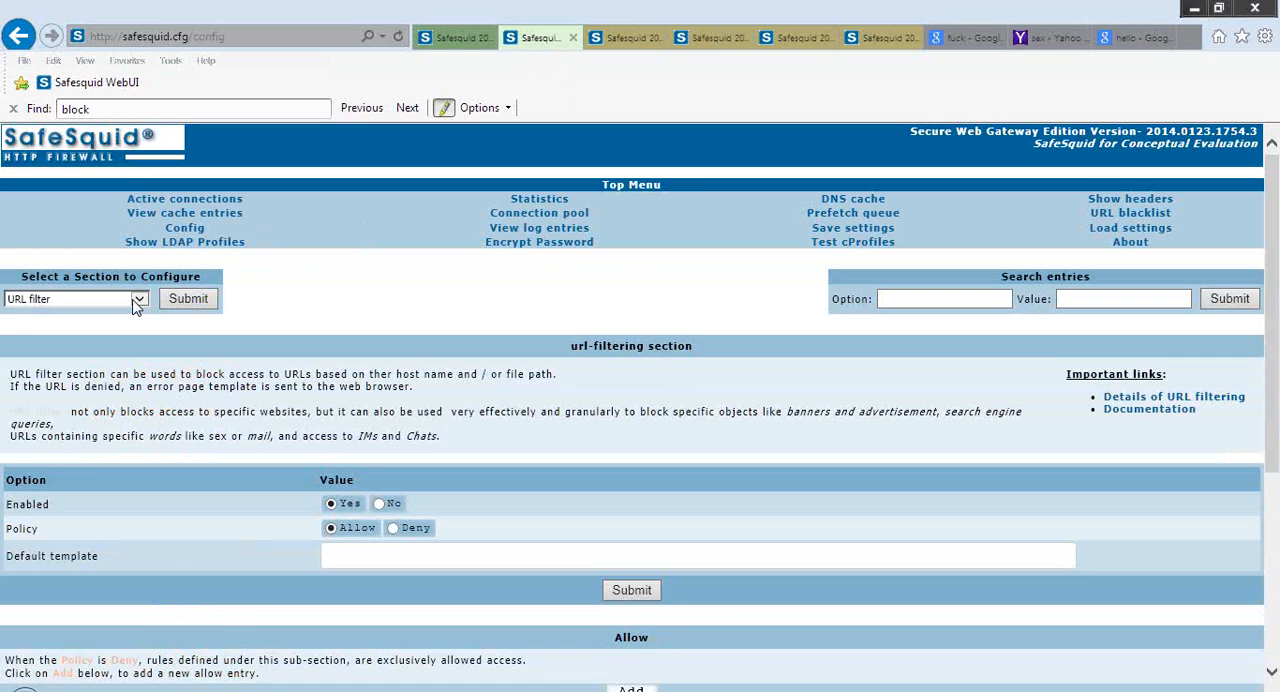
{"action": "left_click", "coordinate": [137, 302]}
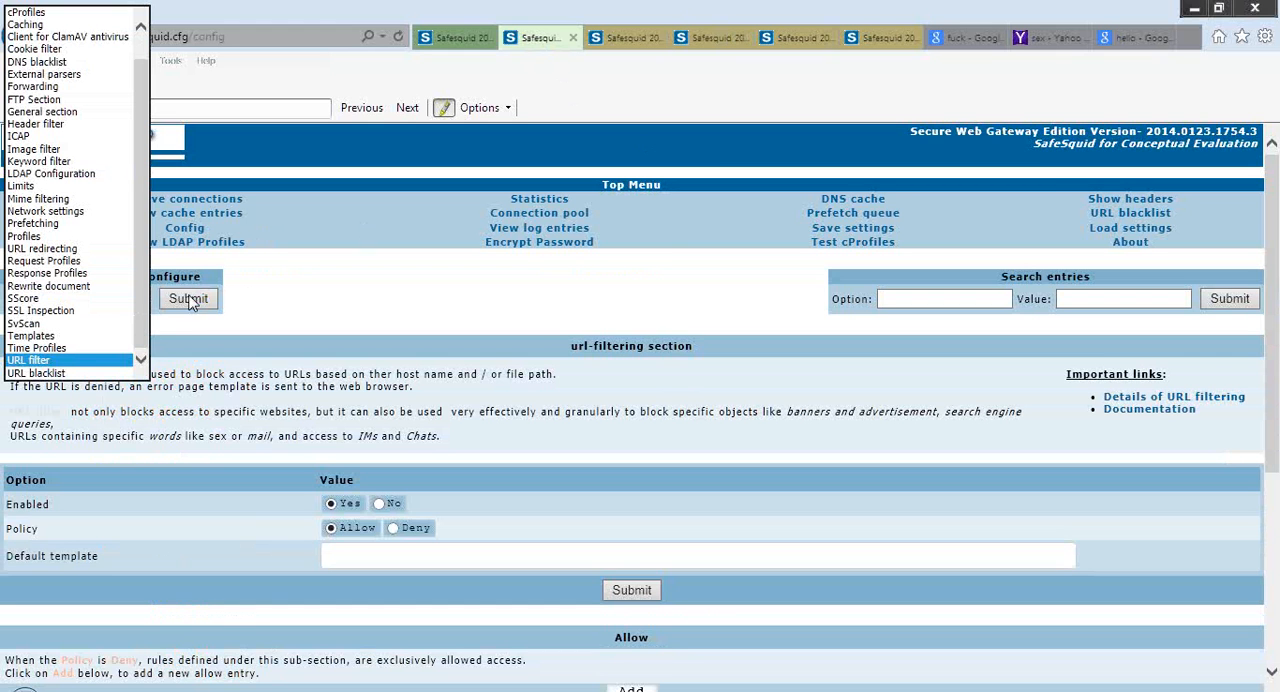
{"action": "left_click", "coordinate": [96, 350]}
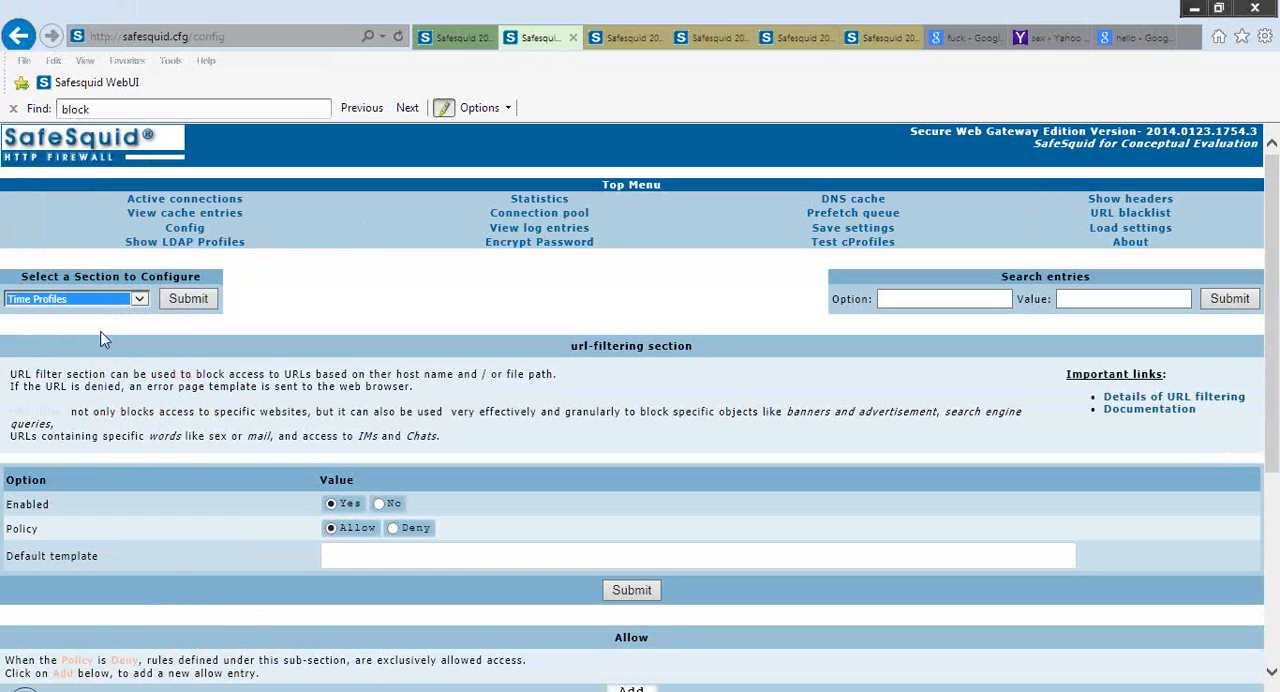
{"action": "left_click", "coordinate": [139, 298]}
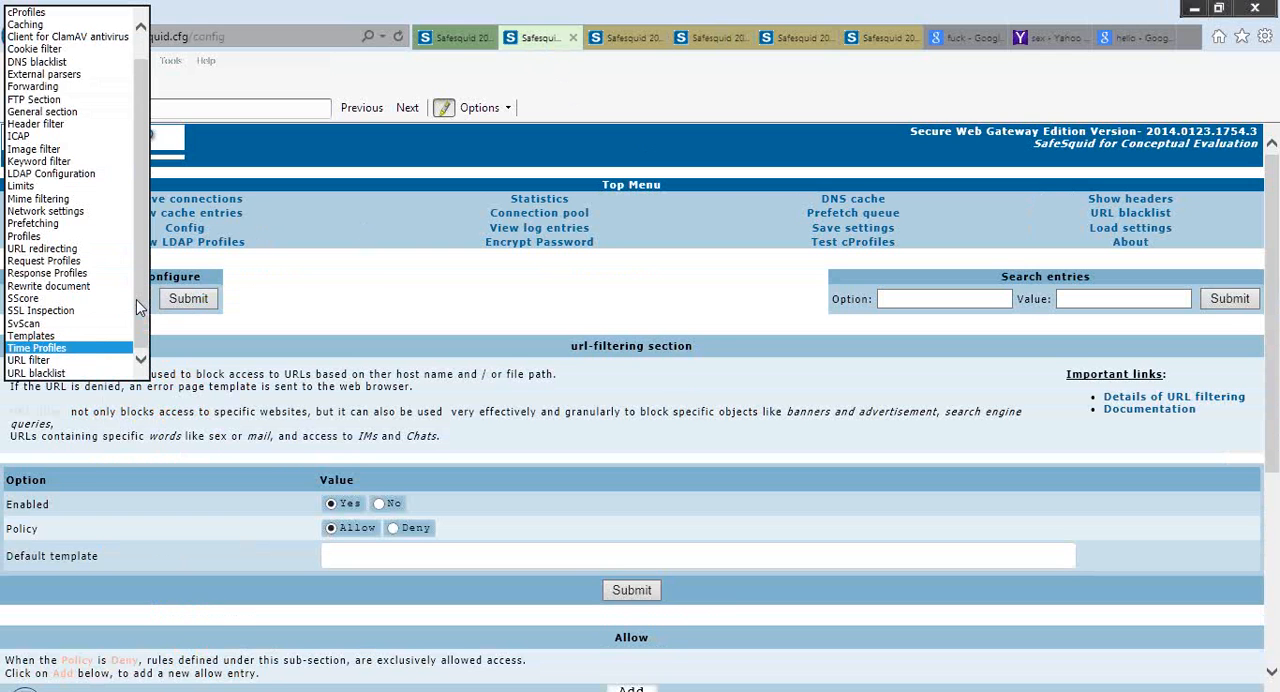
{"action": "left_click", "coordinate": [78, 360]}
{"action": "left_click", "coordinate": [195, 309]}
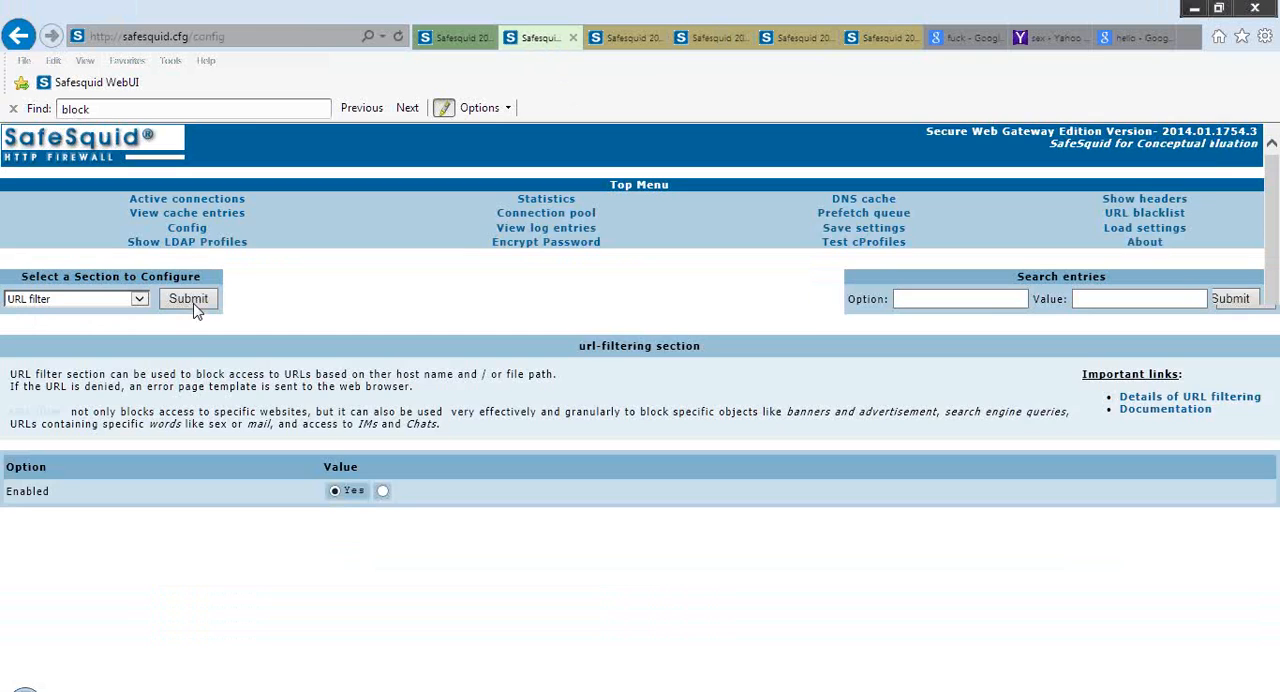
{"action": "scroll", "coordinate": [195, 304], "scroll_direction": "down", "scroll_amount": 1}
{"action": "scroll", "coordinate": [195, 304], "scroll_direction": "down", "scroll_amount": 3}
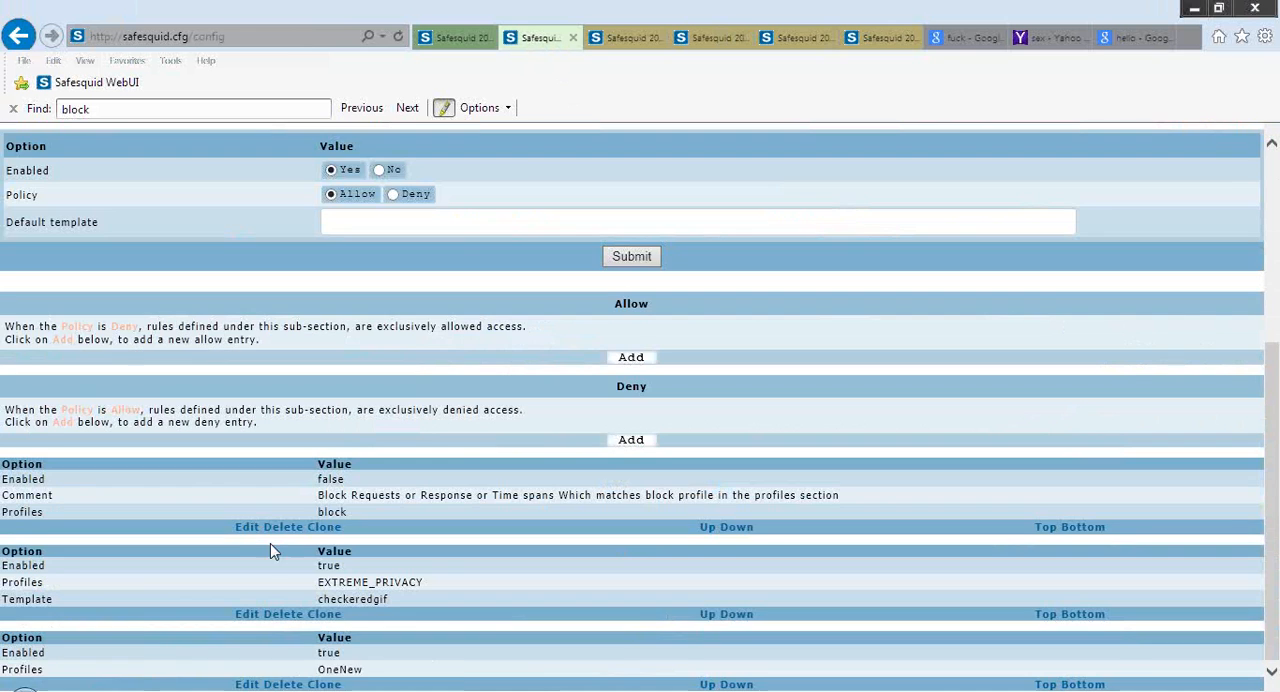
Inspect the edit form of the URL filter's Deny entry for the block profile, then return to the URL filter section
{"action": "left_click", "coordinate": [252, 532]}
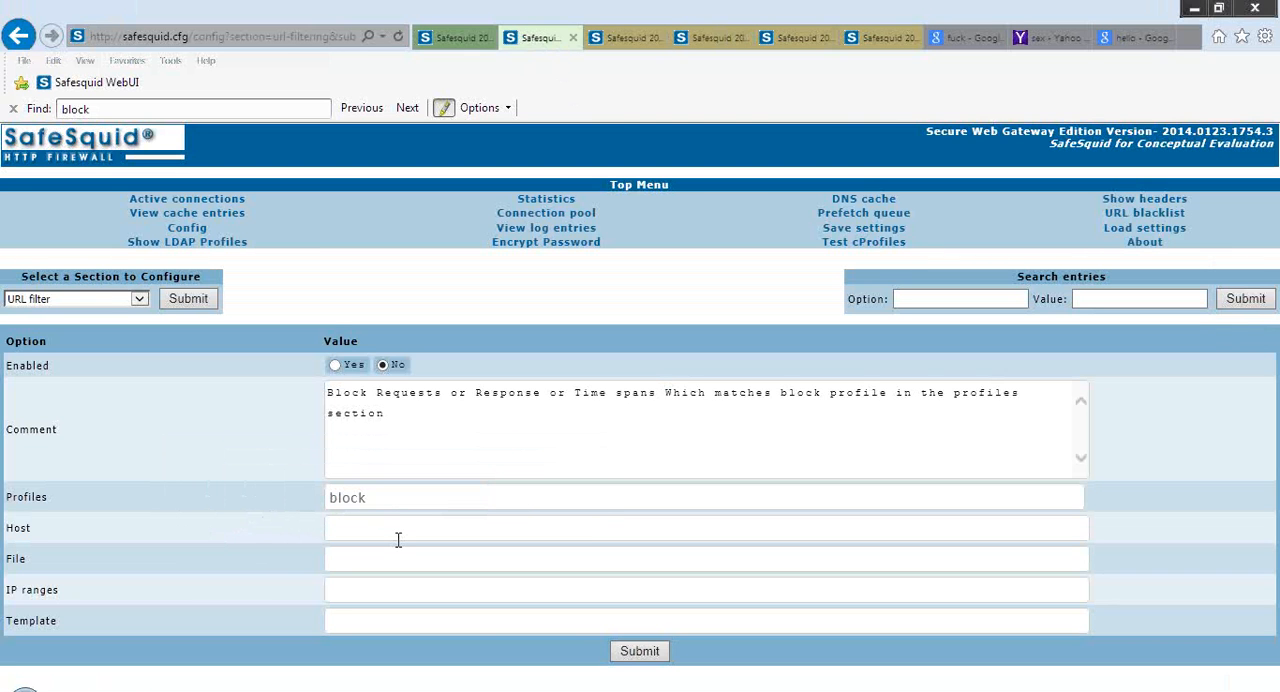
{"action": "left_click", "coordinate": [187, 302]}
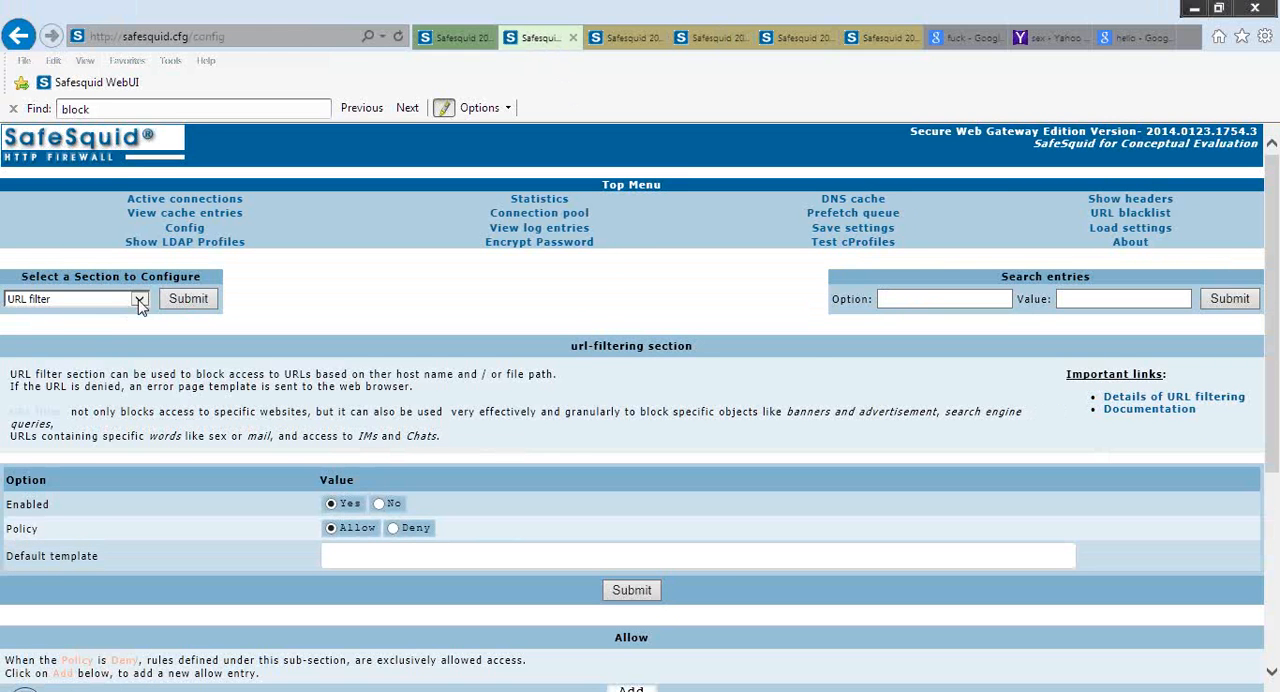
Open the Mime filtering section, inspect its Deny entry for the block profile and resubmit that entry unchanged
{"action": "left_click", "coordinate": [140, 299]}
{"action": "key", "text": "m"}
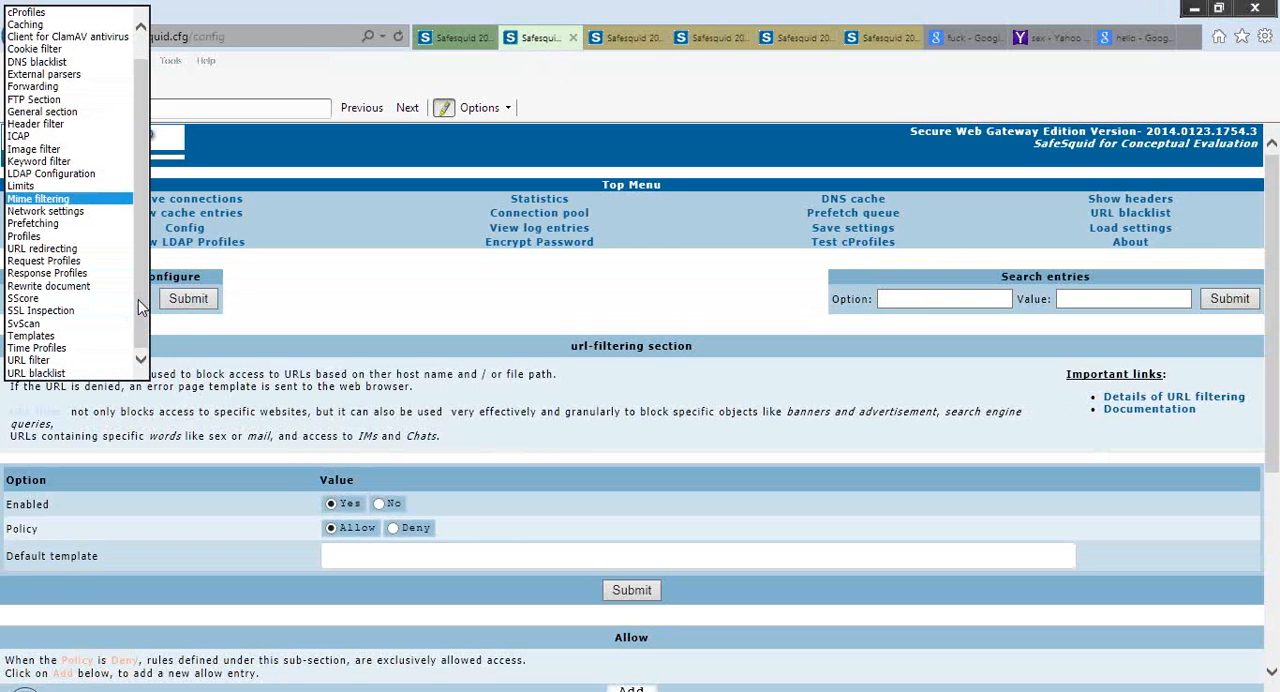
{"action": "key", "text": "Return"}
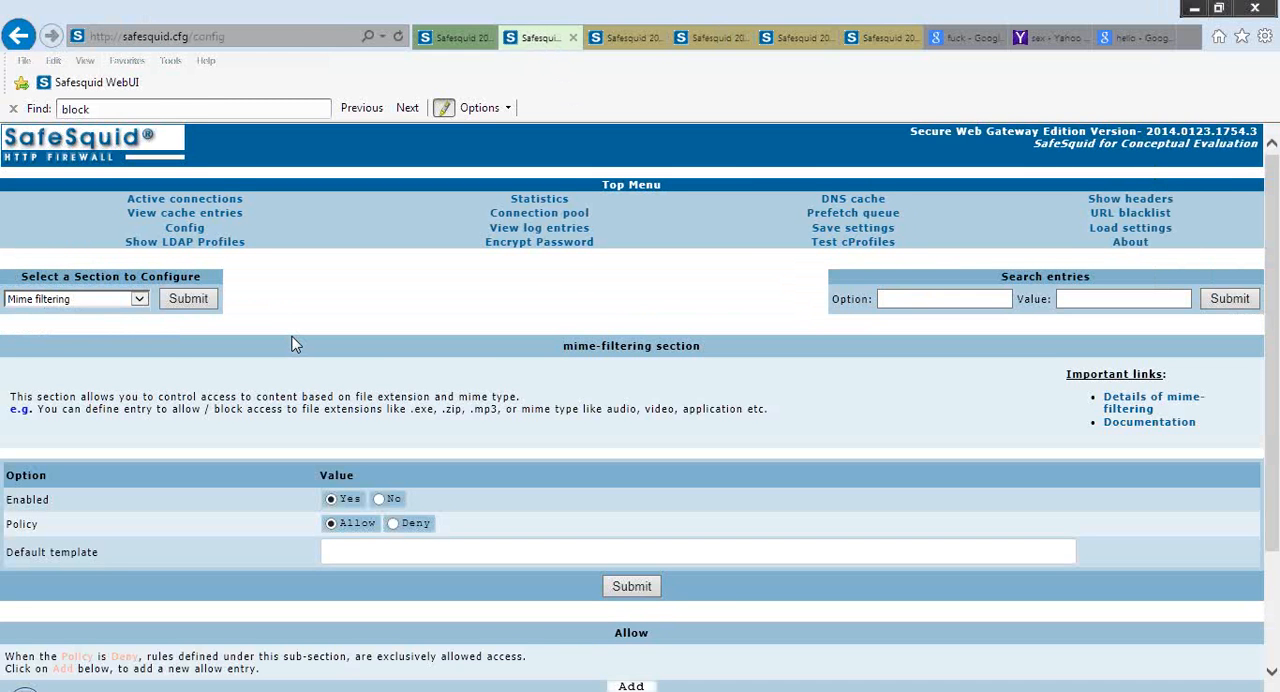
{"action": "scroll", "coordinate": [293, 340], "scroll_direction": "down", "scroll_amount": 1}
{"action": "scroll", "coordinate": [293, 337], "scroll_direction": "down", "scroll_amount": 3}
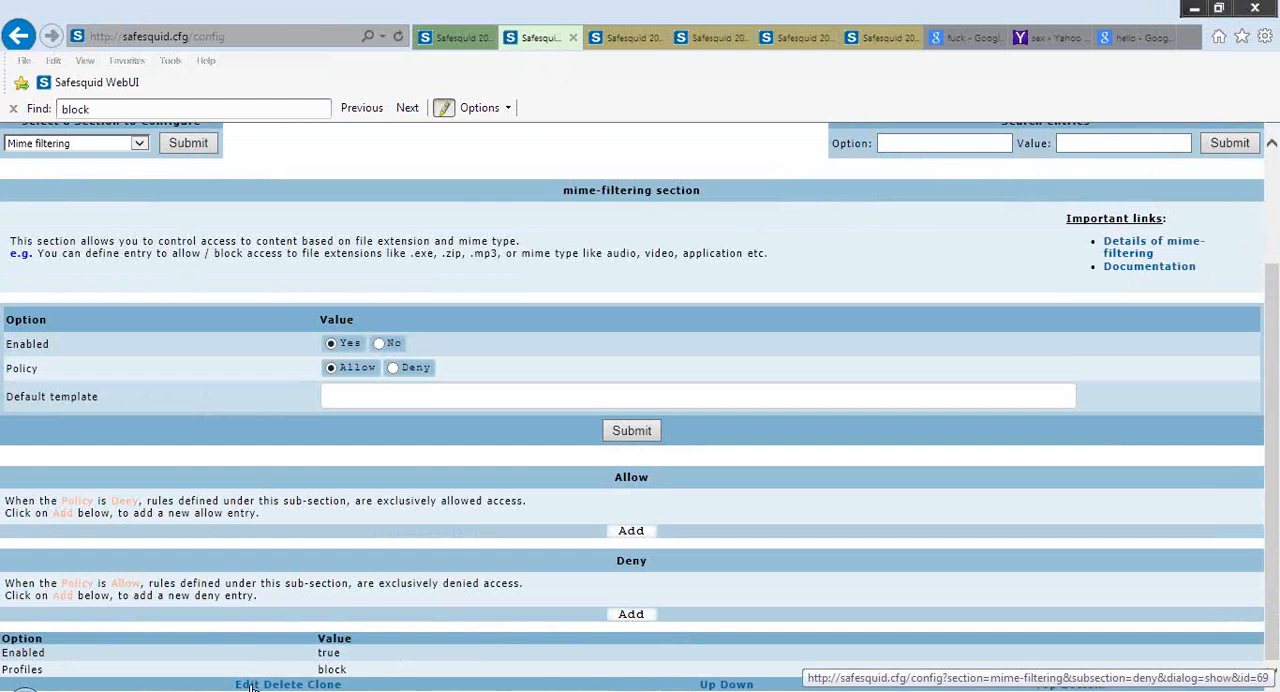
{"action": "left_click", "coordinate": [251, 686]}
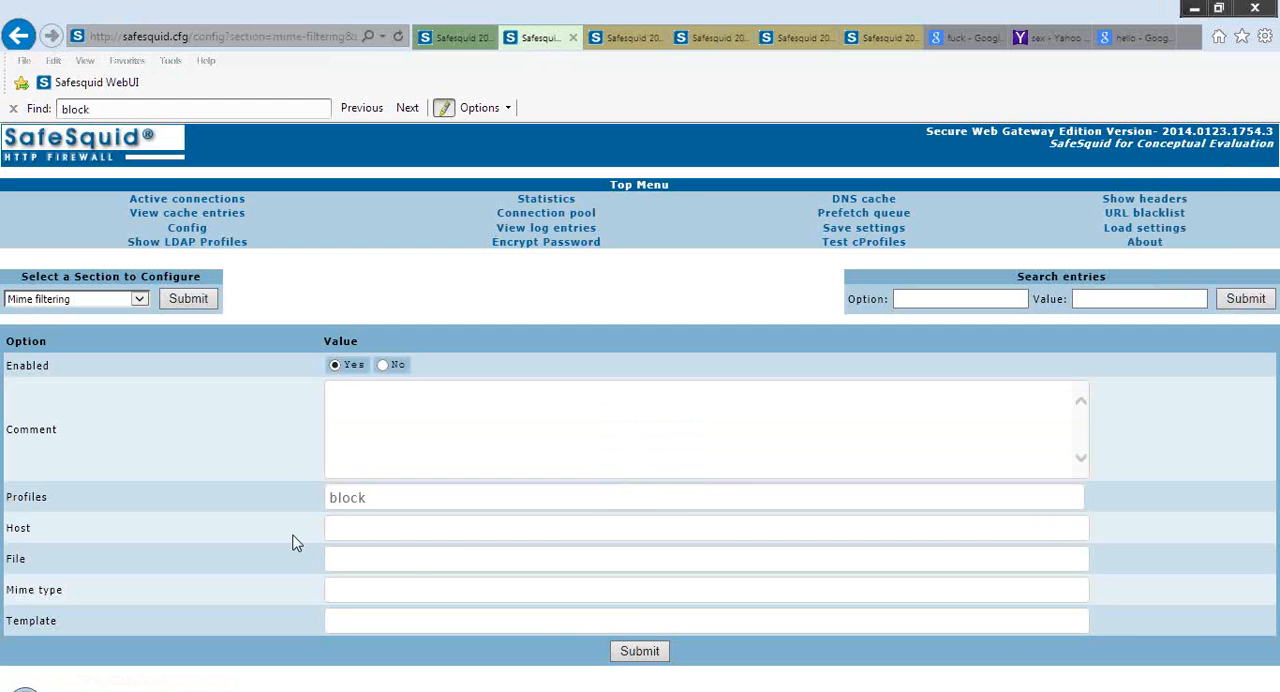
{"action": "left_click", "coordinate": [640, 656]}
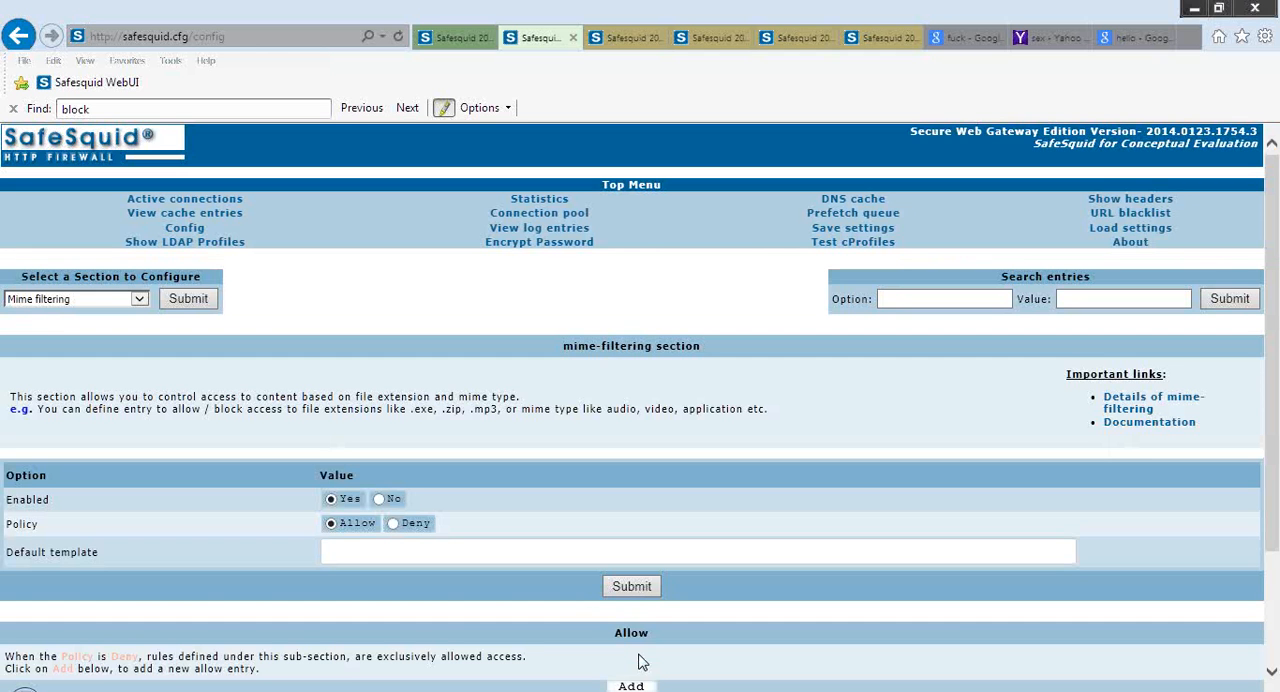
{"action": "scroll", "coordinate": [641, 662], "scroll_direction": "down", "scroll_amount": 1}
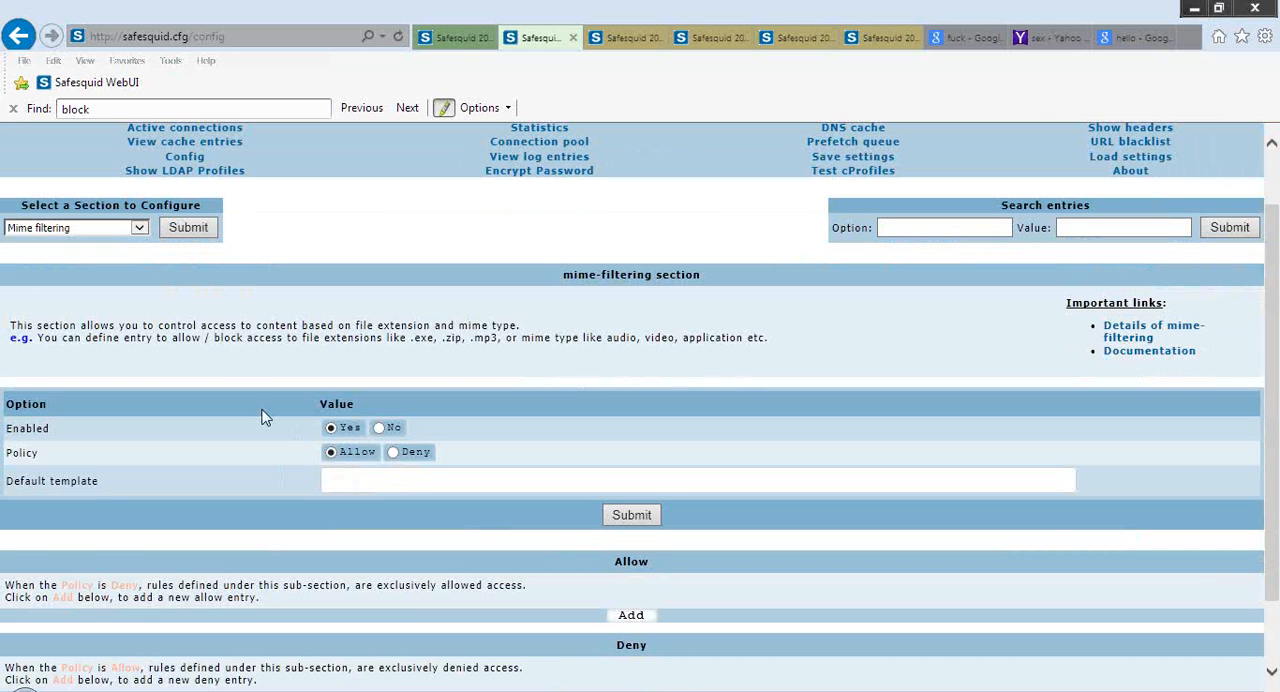
Switch from Mime filtering to the Profiles section
{"action": "left_click", "coordinate": [140, 228]}
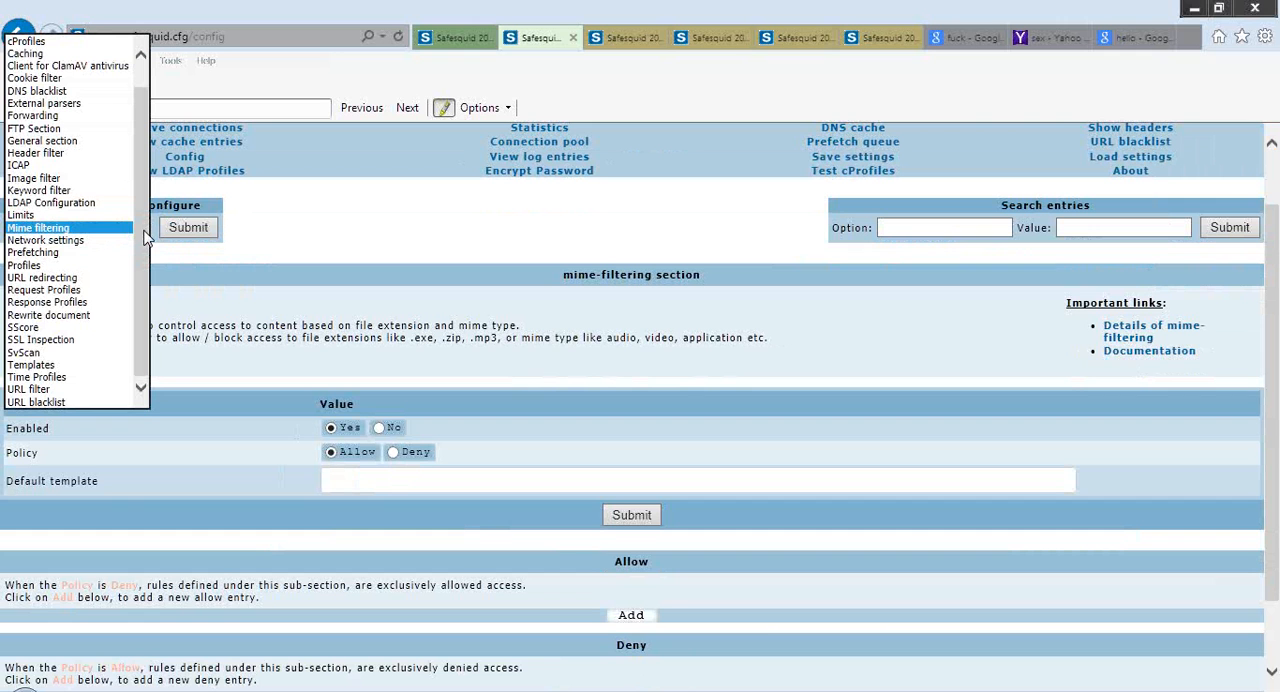
{"action": "key", "text": "Down"}
{"action": "key", "text": "Down"}
{"action": "key", "text": "Down"}
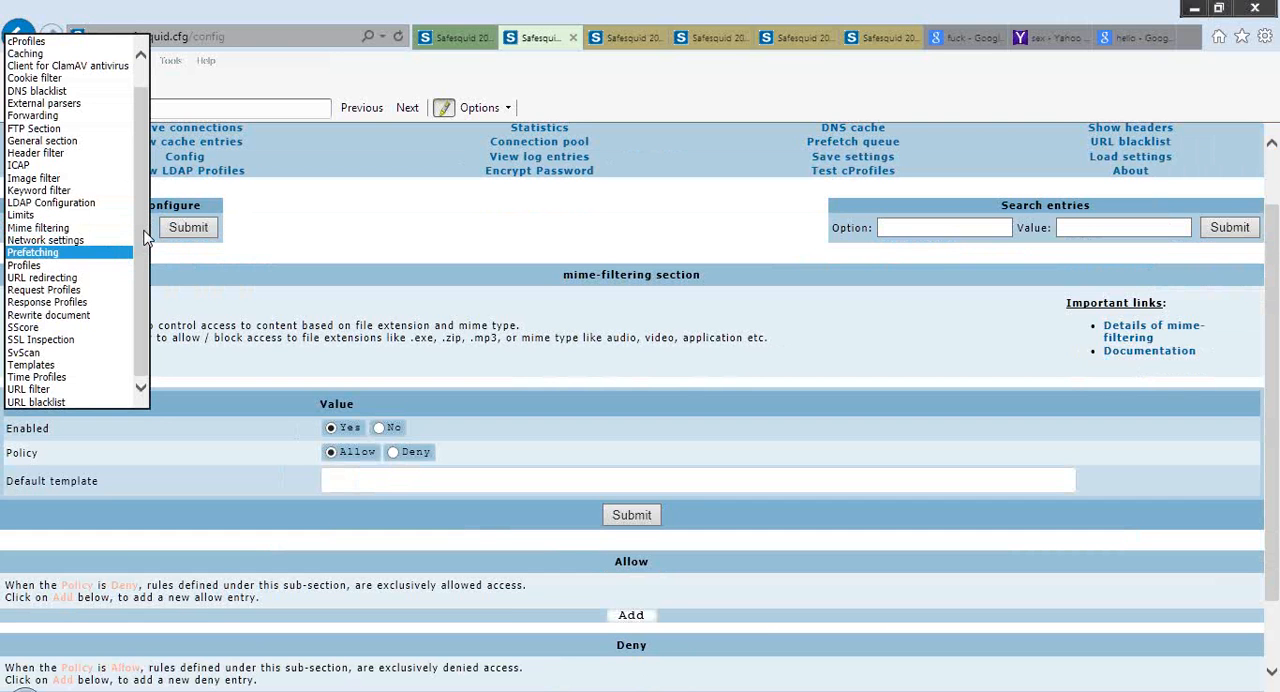
{"action": "key", "text": "Return"}
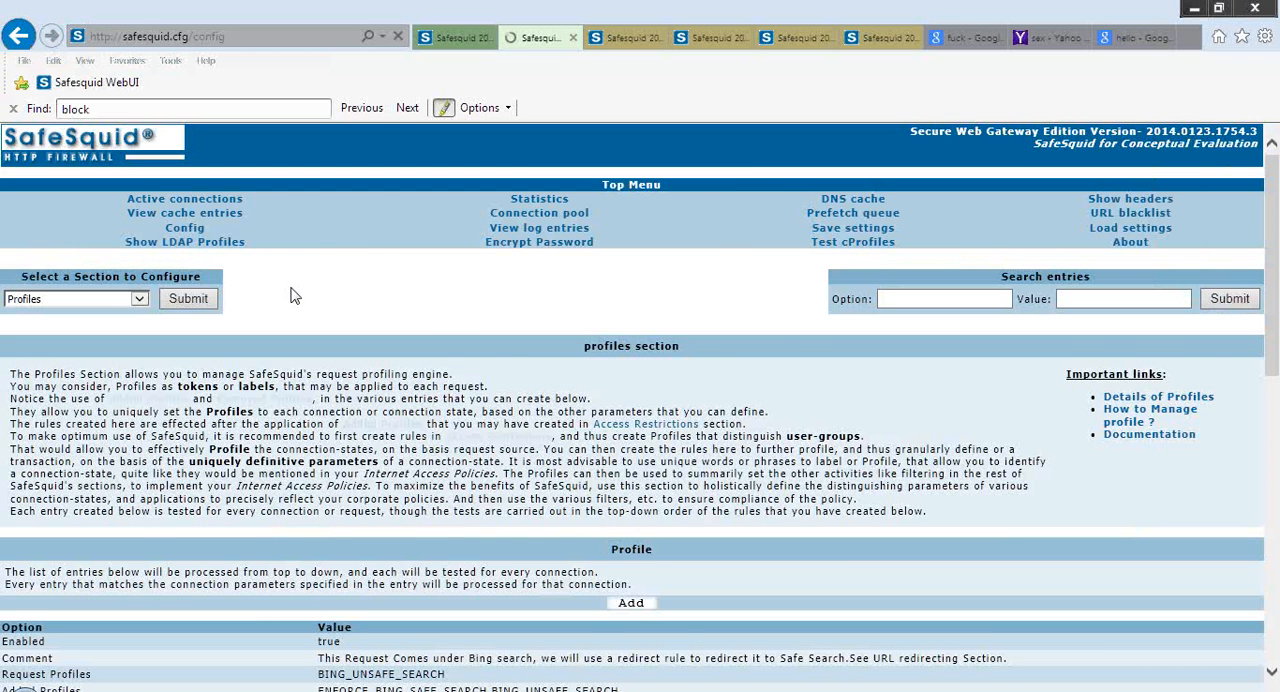
Review the Profiles entries that enforce safe search for Bing, Yahoo, Google and YouTube, comparing their request and added profiles
{"action": "scroll", "coordinate": [295, 296], "scroll_direction": "down", "scroll_amount": 1}
{"action": "scroll", "coordinate": [295, 296], "scroll_direction": "down", "scroll_amount": 8}
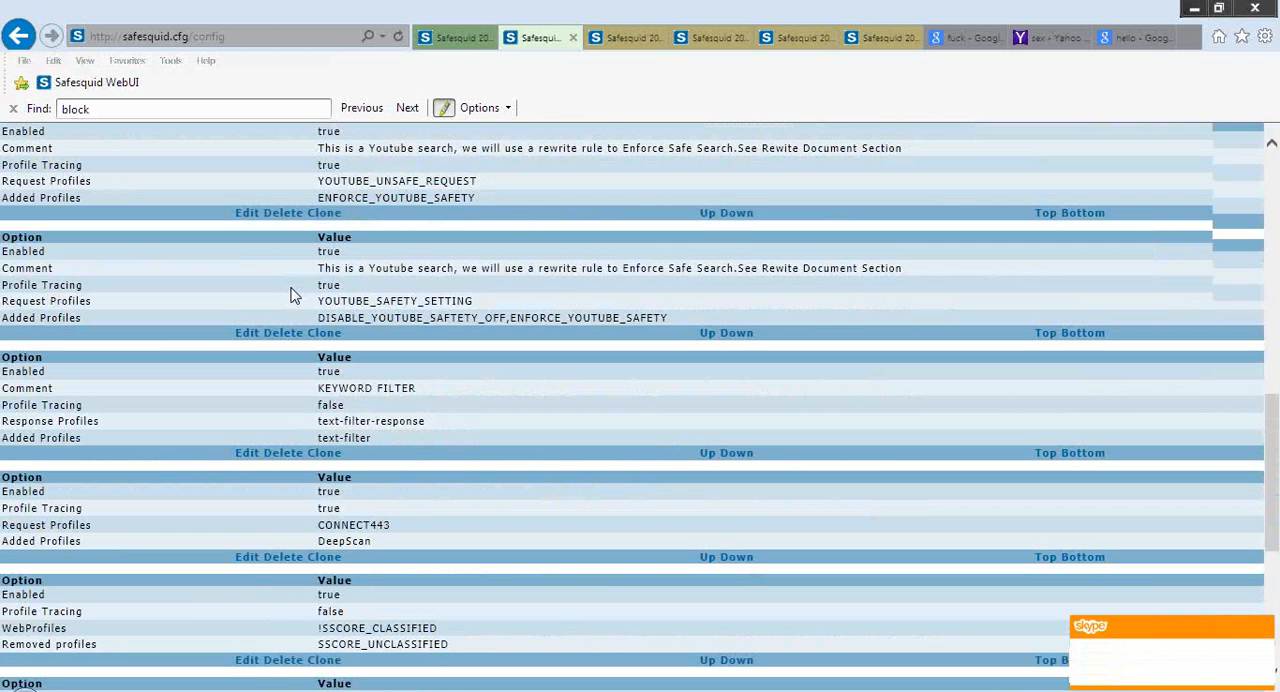
{"action": "scroll", "coordinate": [295, 296], "scroll_direction": "up", "scroll_amount": 1}
{"action": "scroll", "coordinate": [295, 296], "scroll_direction": "up", "scroll_amount": 2}
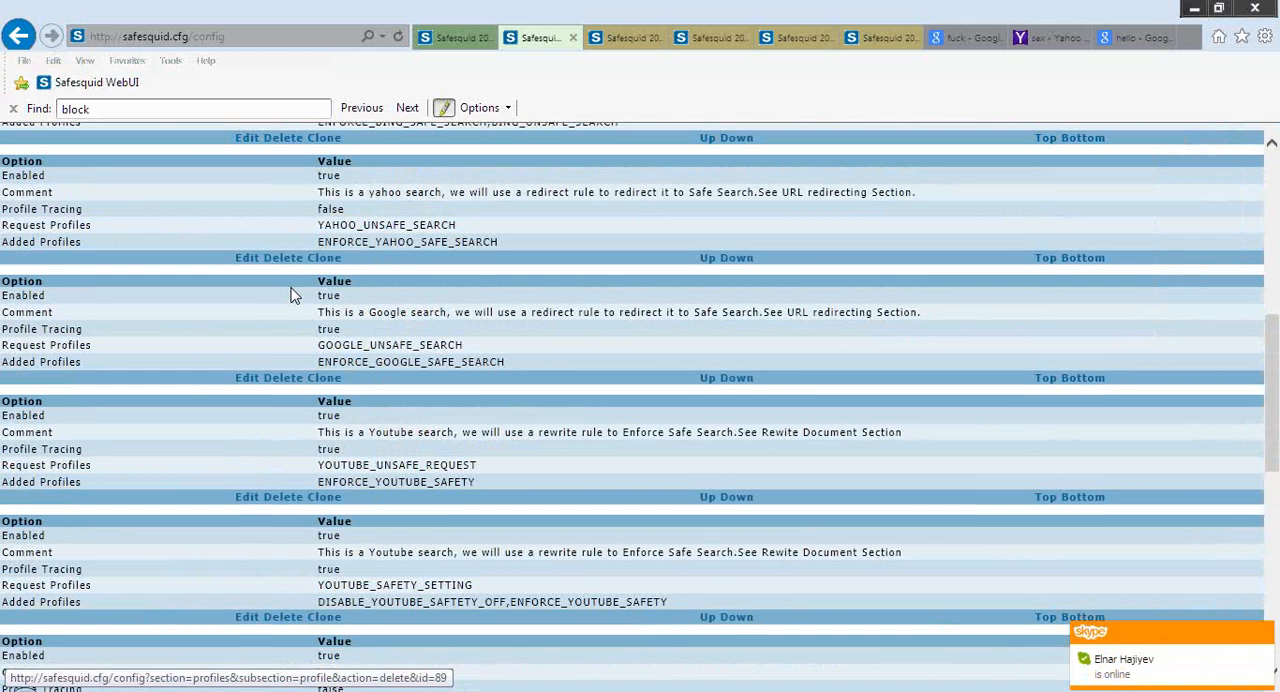
{"action": "scroll", "coordinate": [295, 296], "scroll_direction": "up", "scroll_amount": 1}
{"action": "scroll", "coordinate": [295, 296], "scroll_direction": "up", "scroll_amount": 2}
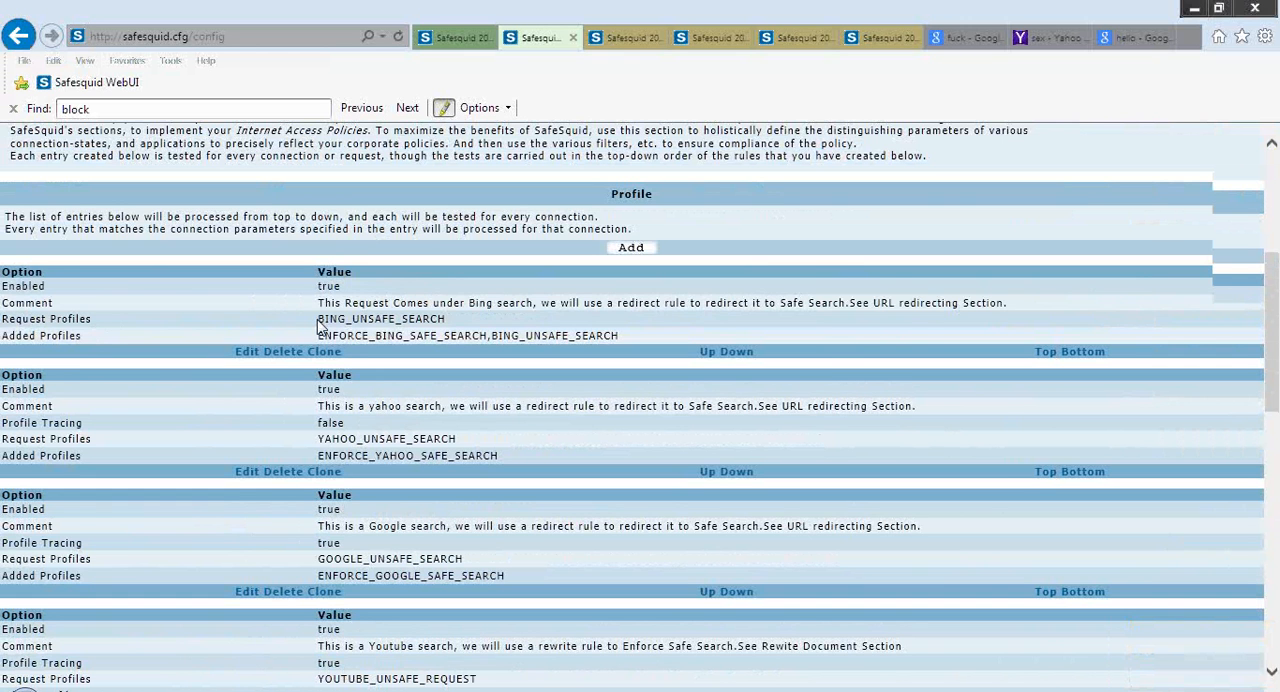
{"action": "scroll", "coordinate": [318, 325], "scroll_direction": "down", "scroll_amount": 3}
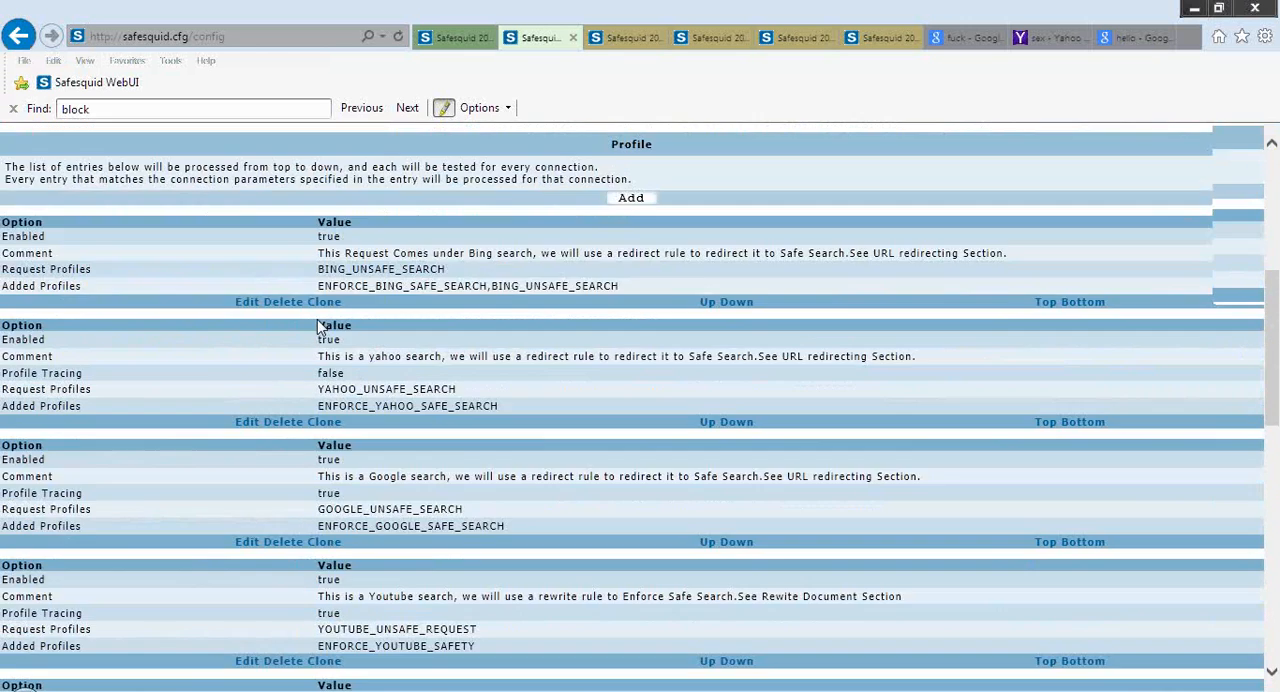
{"action": "scroll", "coordinate": [318, 325], "scroll_direction": "down", "scroll_amount": 2}
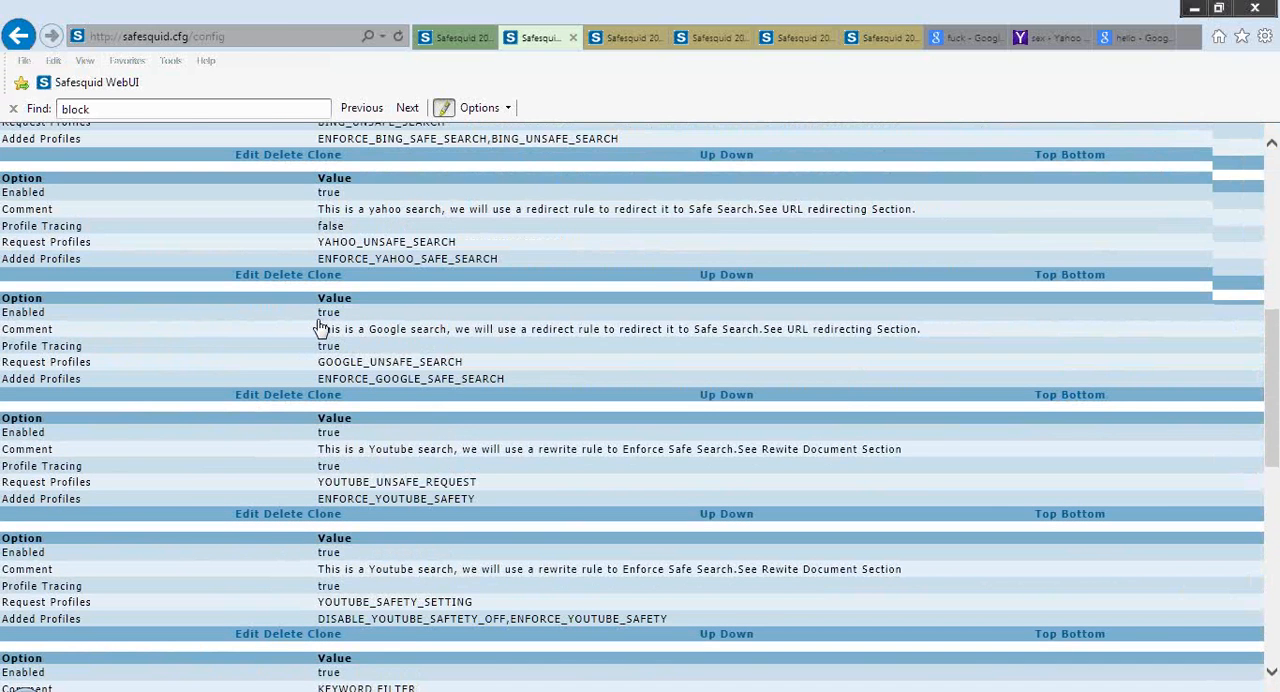
{"action": "scroll", "coordinate": [318, 325], "scroll_direction": "up", "scroll_amount": 4}
{"action": "scroll", "coordinate": [318, 325], "scroll_direction": "up", "scroll_amount": 9}
Open the URL redirecting section and look through its description and list of redirect entries
{"action": "left_click", "coordinate": [143, 310]}
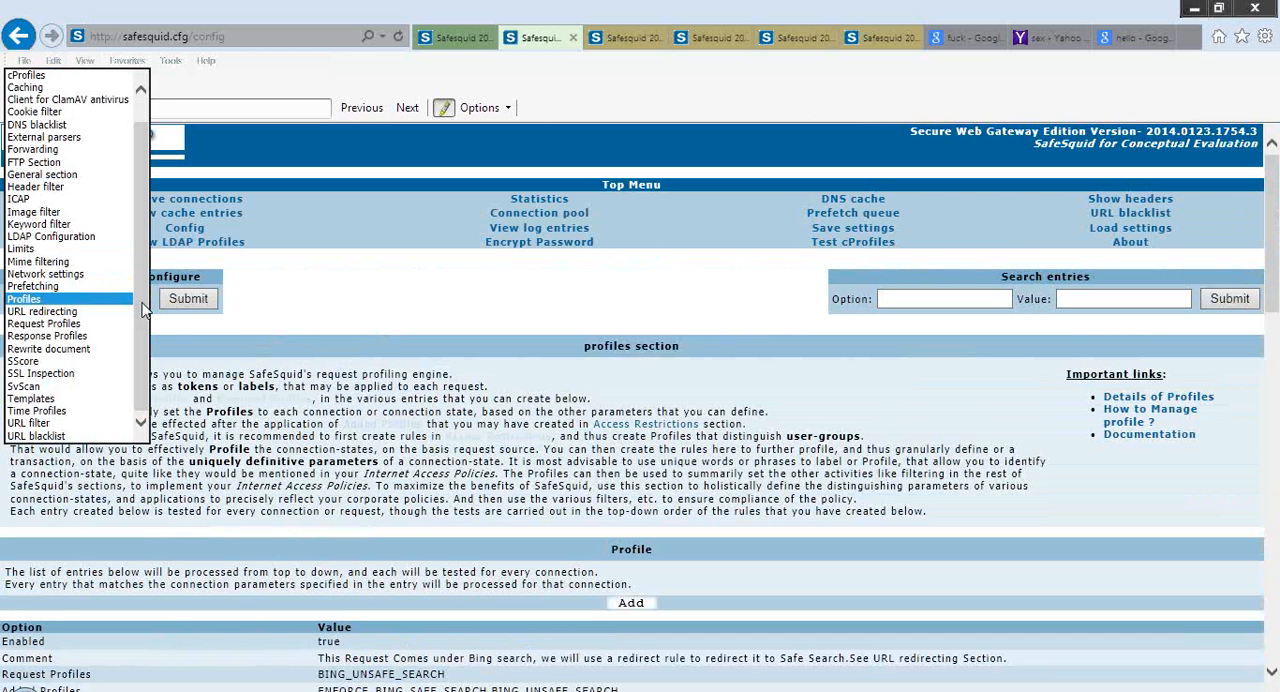
{"action": "key", "text": "Down"}
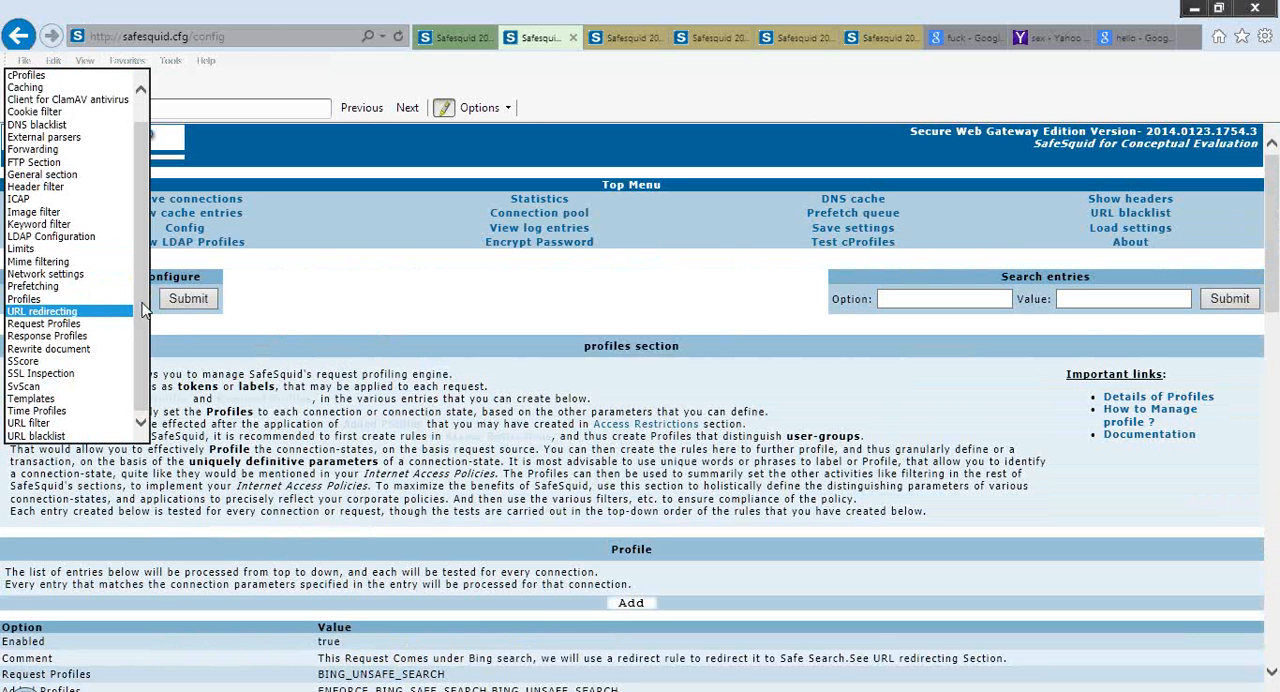
{"action": "key", "text": "Return"}
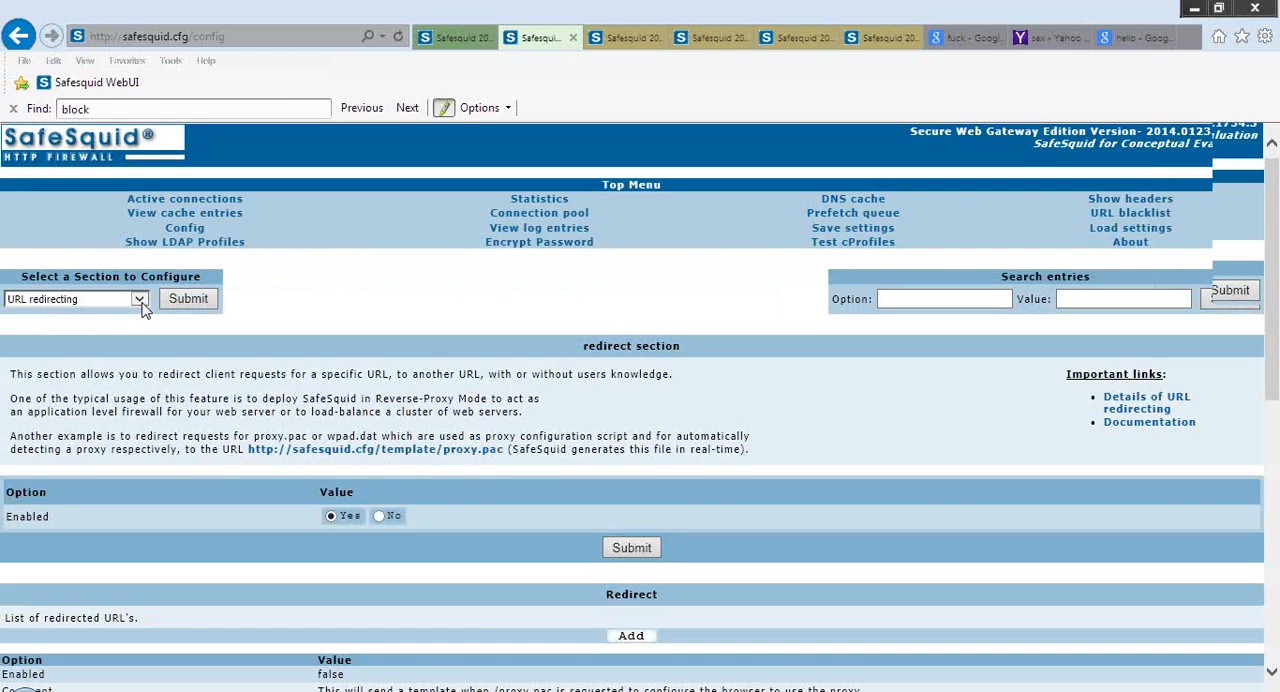
{"action": "scroll", "coordinate": [143, 305], "scroll_direction": "down", "scroll_amount": 1}
{"action": "scroll", "coordinate": [143, 302], "scroll_direction": "down", "scroll_amount": 3}
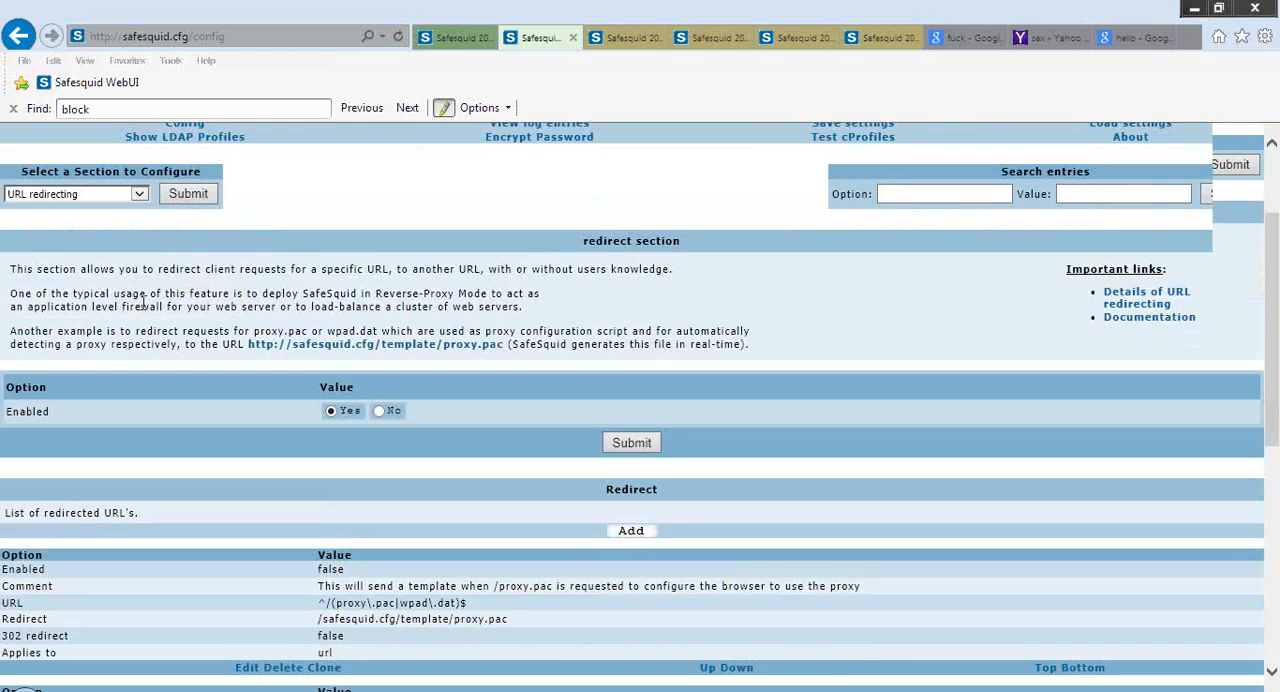
{"action": "scroll", "coordinate": [267, 433], "scroll_direction": "down", "scroll_amount": 1}
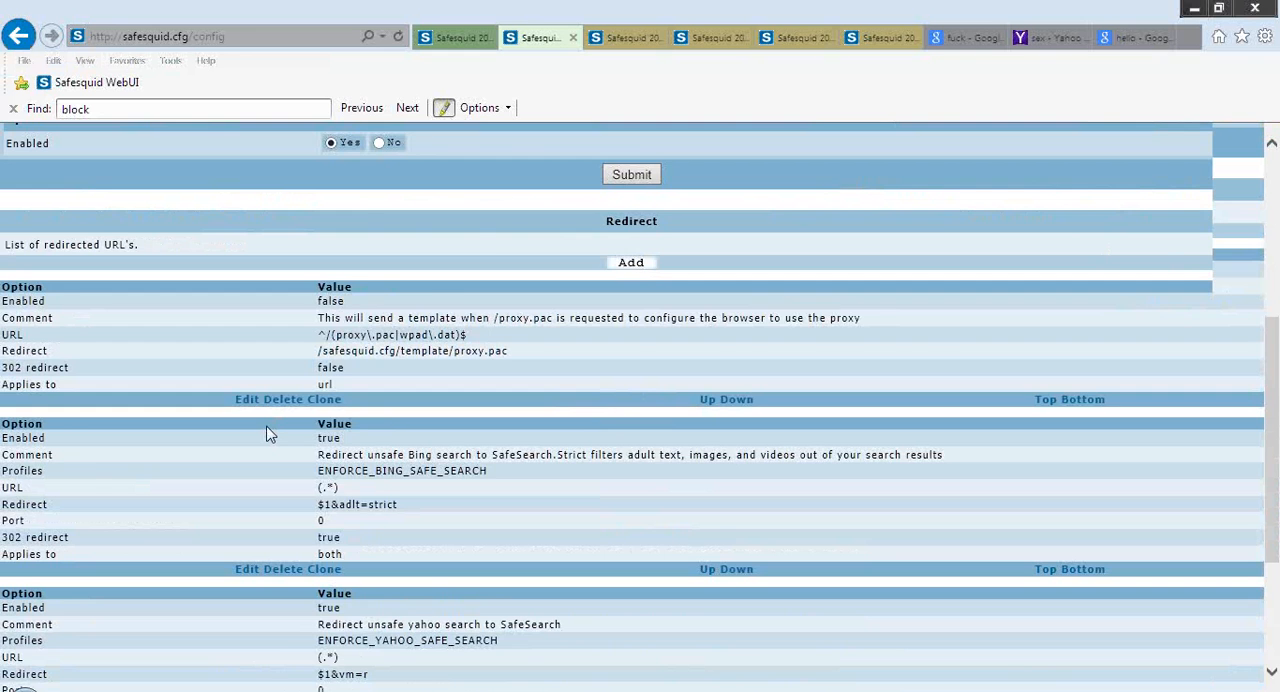
{"action": "scroll", "coordinate": [267, 433], "scroll_direction": "down", "scroll_amount": 3}
Inspect the edit form of the Bing SafeSearch redirect entry, then reload the URL redirecting section
{"action": "left_click", "coordinate": [245, 376]}
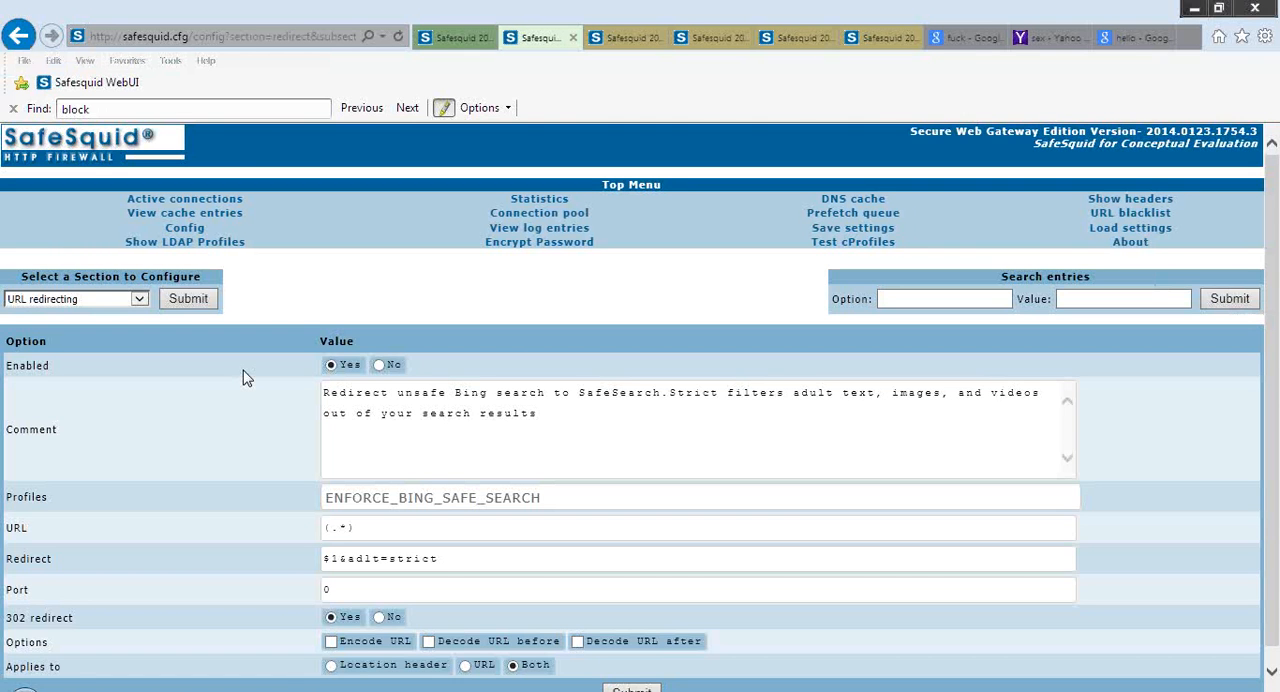
{"action": "scroll", "coordinate": [243, 376], "scroll_direction": "down", "scroll_amount": 1}
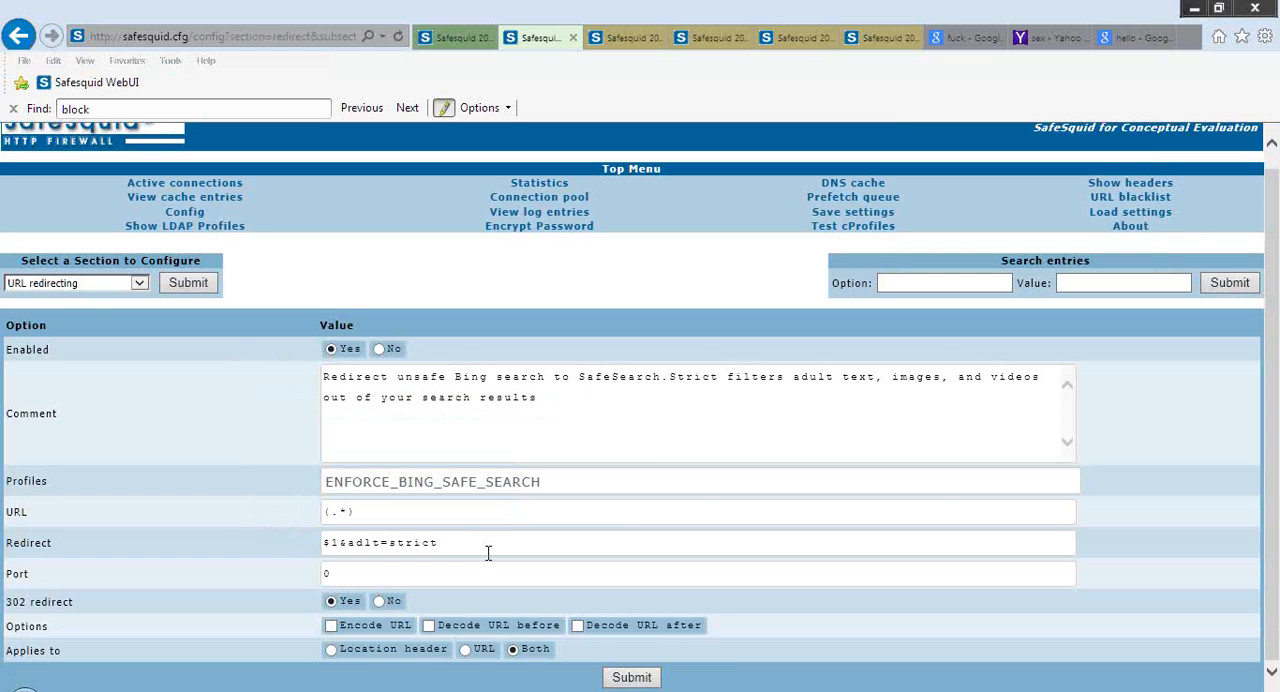
{"action": "left_click", "coordinate": [196, 284]}
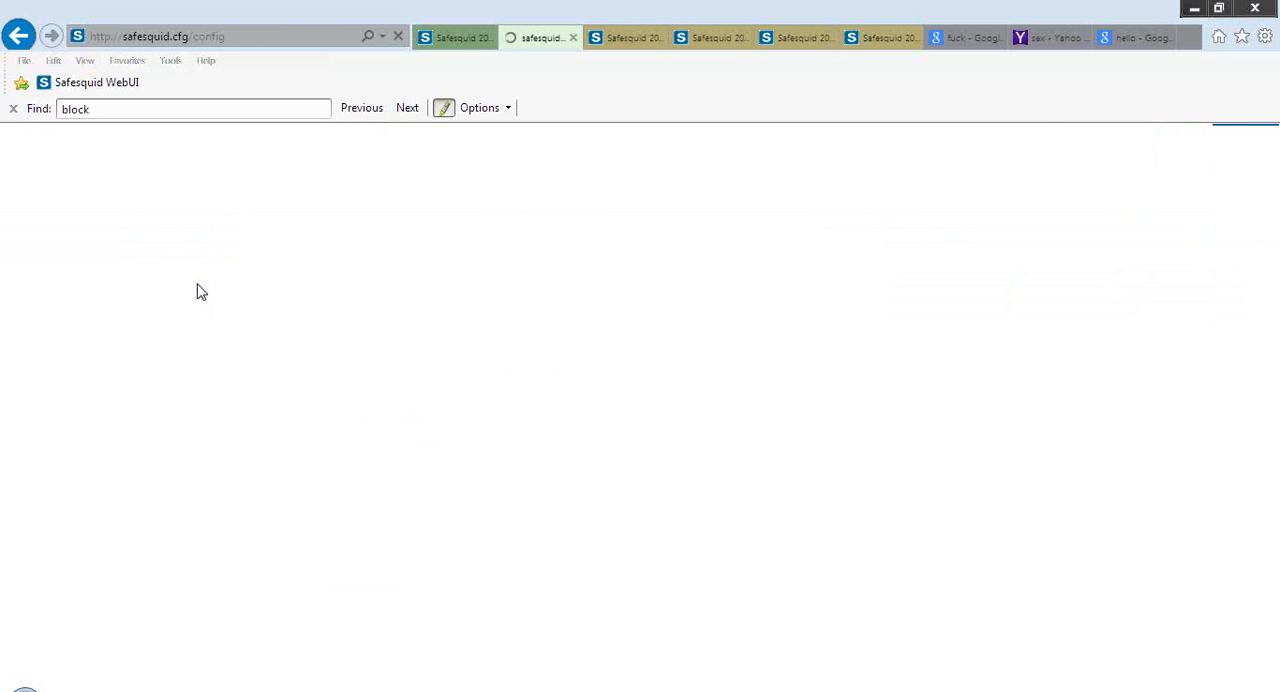
Compare the redirect rules for Bing, Yahoo and Google safe search and return to the page's beginning
{"action": "scroll", "coordinate": [197, 290], "scroll_direction": "down", "scroll_amount": 5}
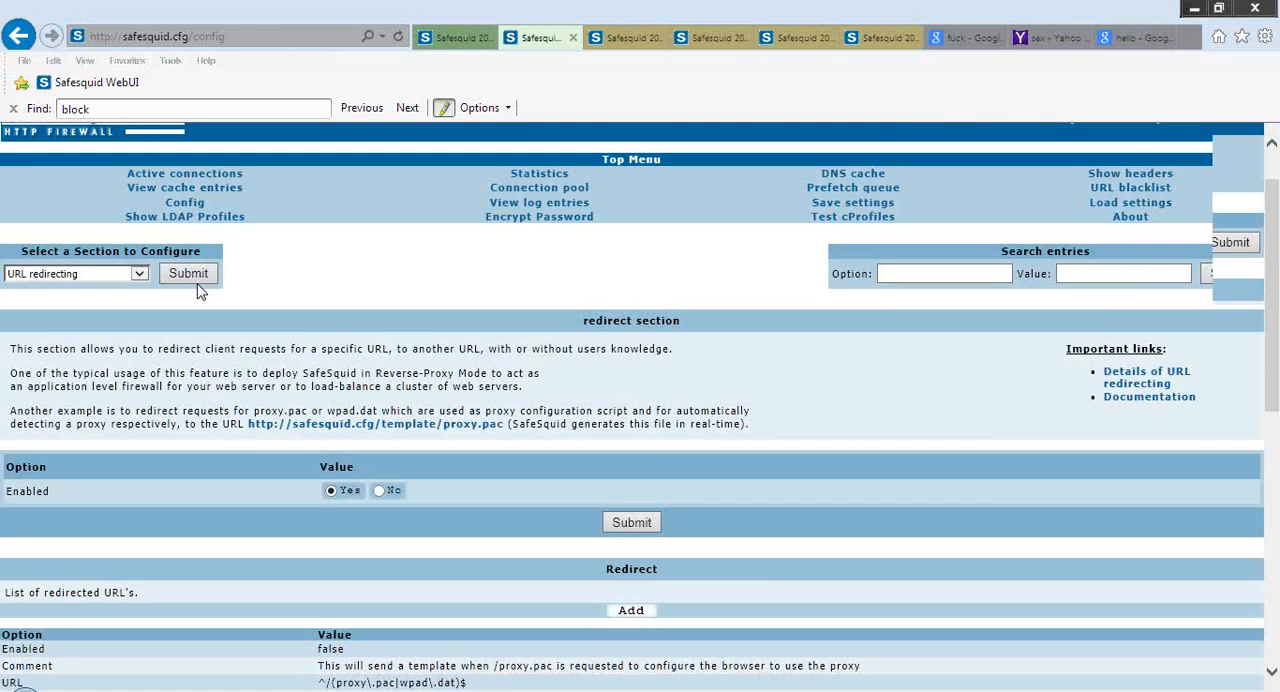
{"action": "scroll", "coordinate": [197, 290], "scroll_direction": "down", "scroll_amount": 4}
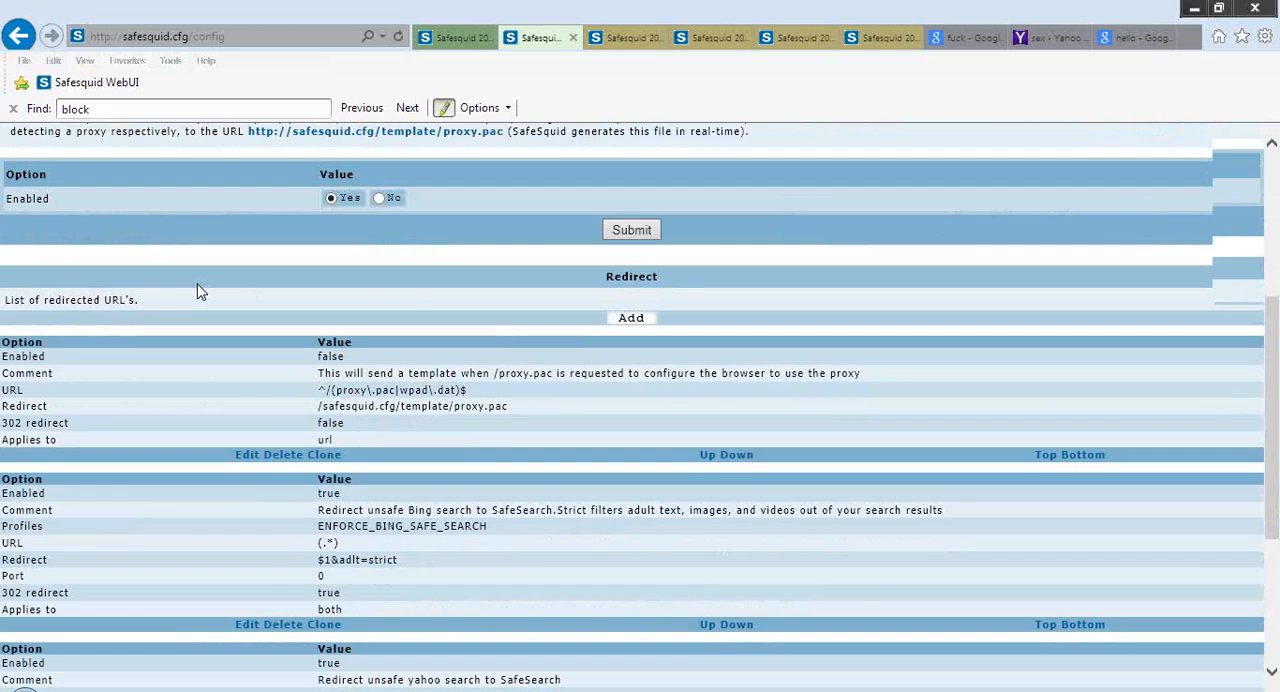
{"action": "scroll", "coordinate": [197, 290], "scroll_direction": "down", "scroll_amount": 2}
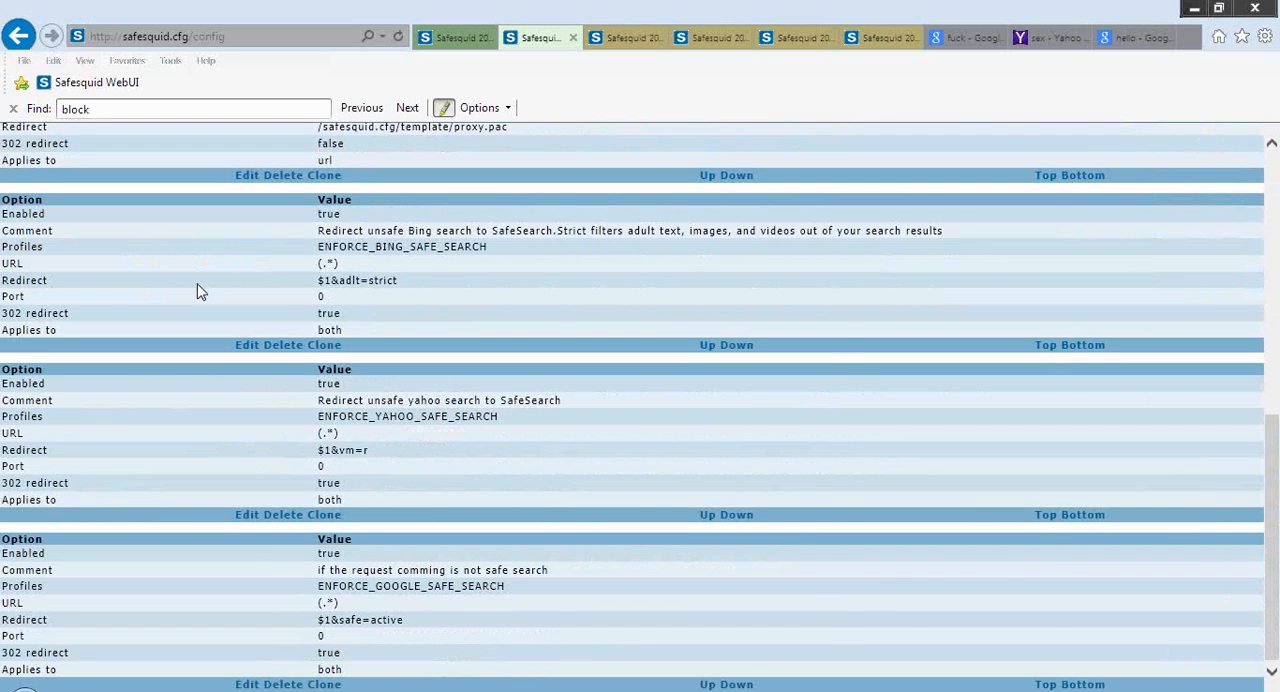
{"action": "scroll", "coordinate": [197, 290], "scroll_direction": "up", "scroll_amount": 10}
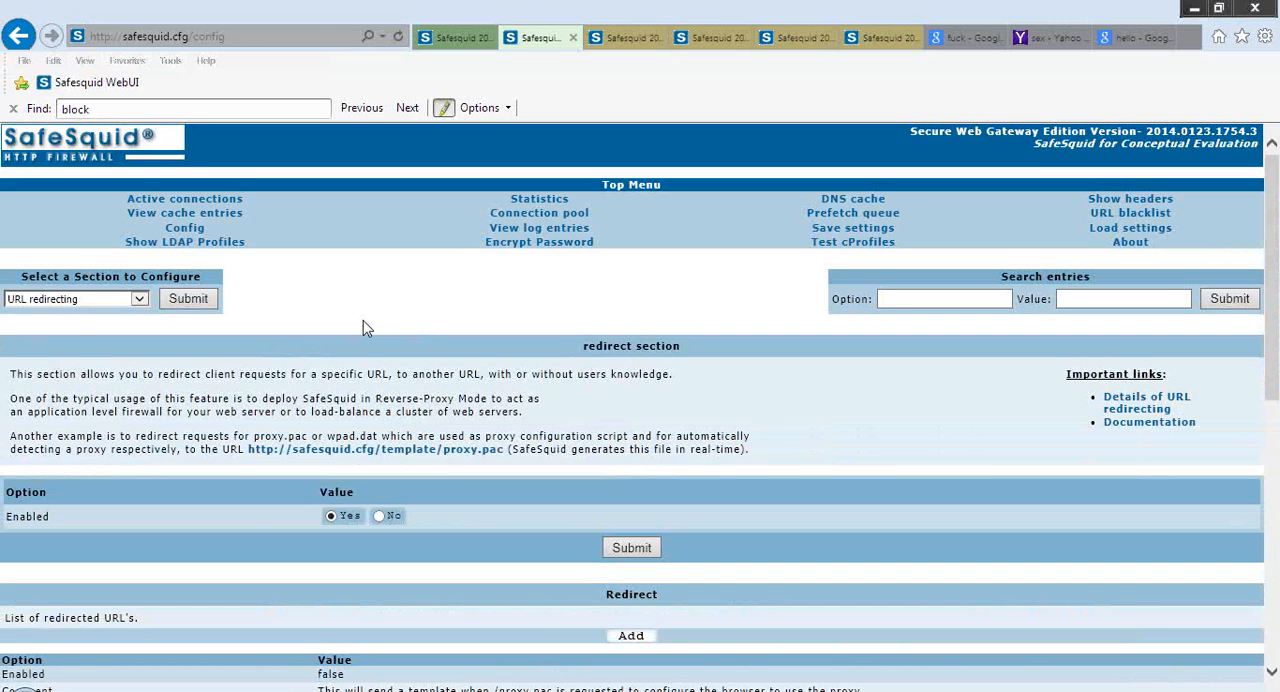
Look through the list of configurable sections and open the Templates section
{"action": "left_click", "coordinate": [140, 300]}
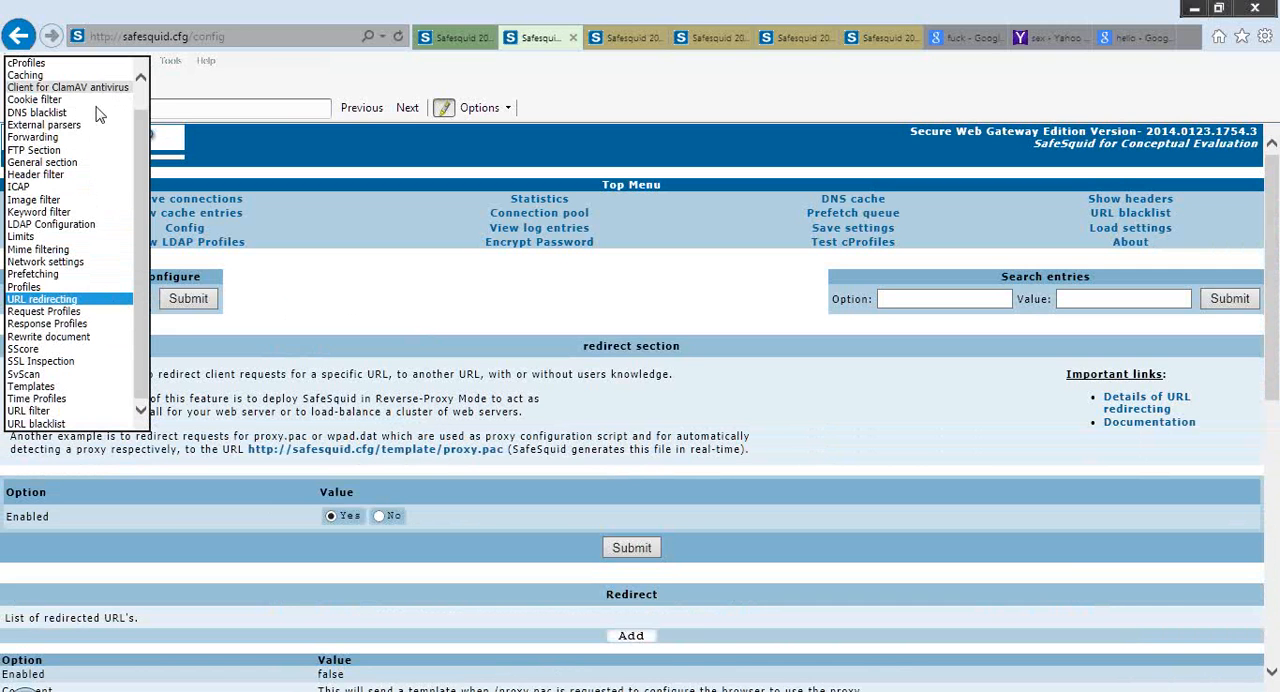
{"action": "left_click", "coordinate": [60, 188]}
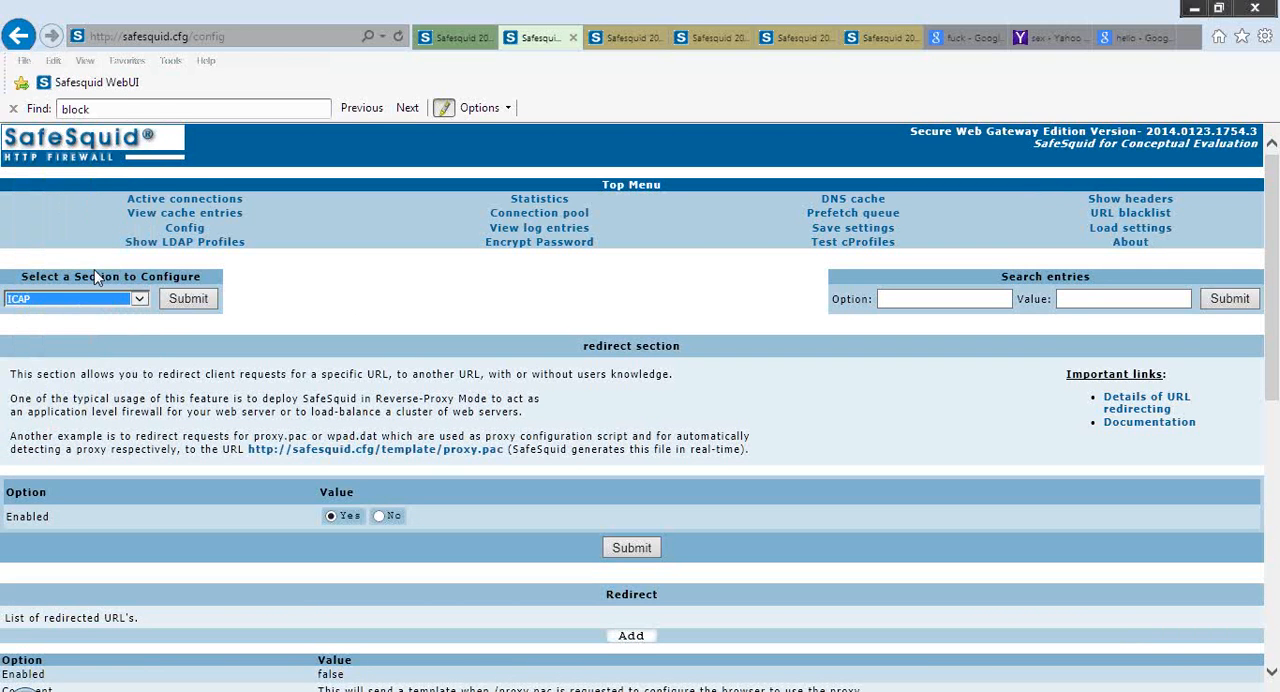
{"action": "left_click", "coordinate": [140, 300]}
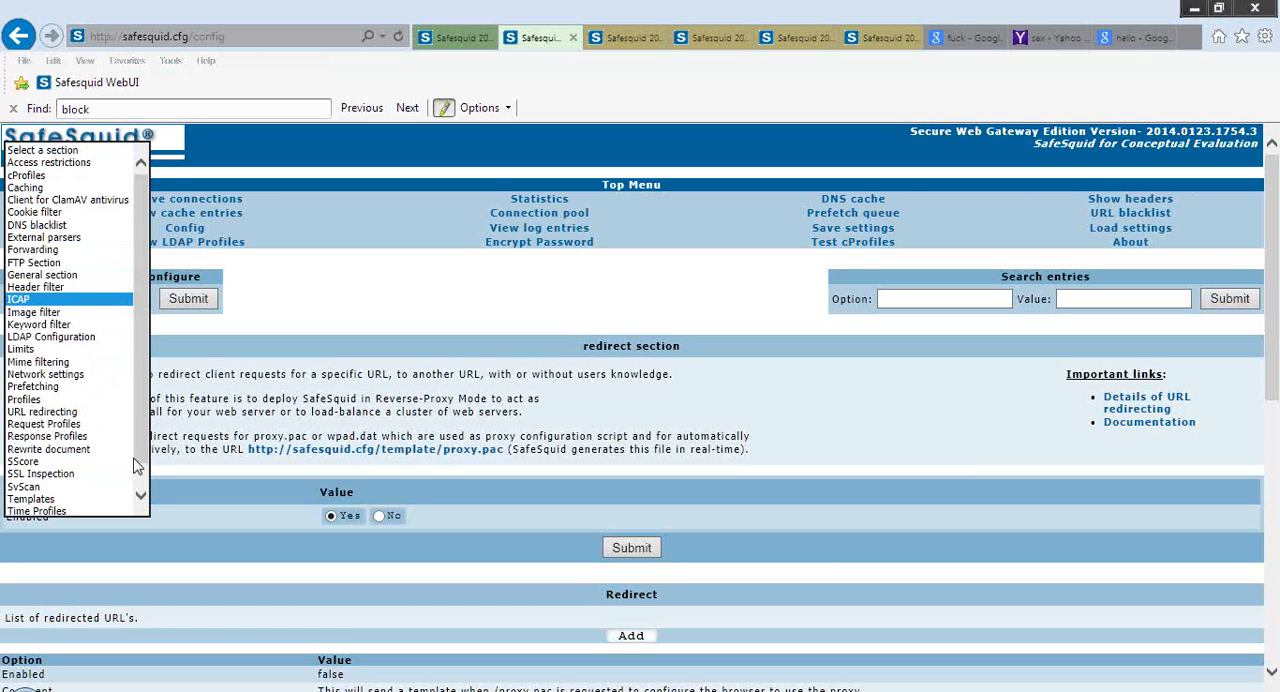
{"action": "scroll", "coordinate": [80, 471], "scroll_direction": "down", "scroll_amount": 1}
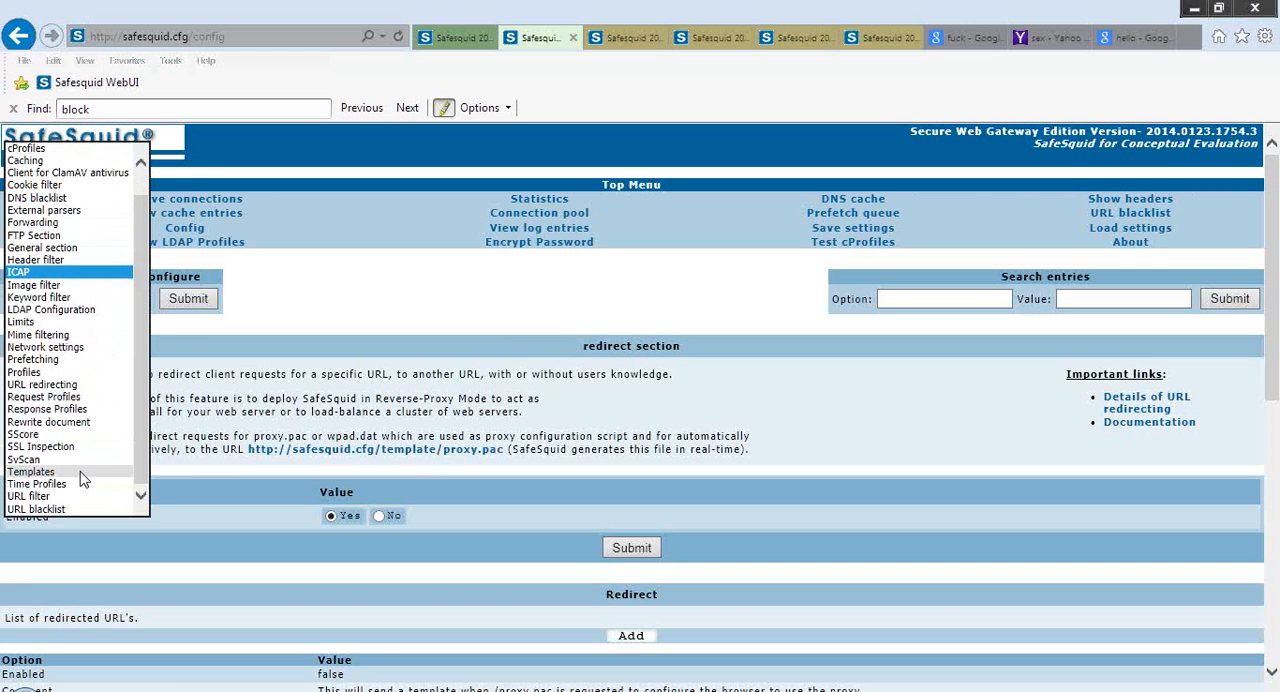
{"action": "left_click", "coordinate": [80, 471]}
{"action": "left_click", "coordinate": [188, 298]}
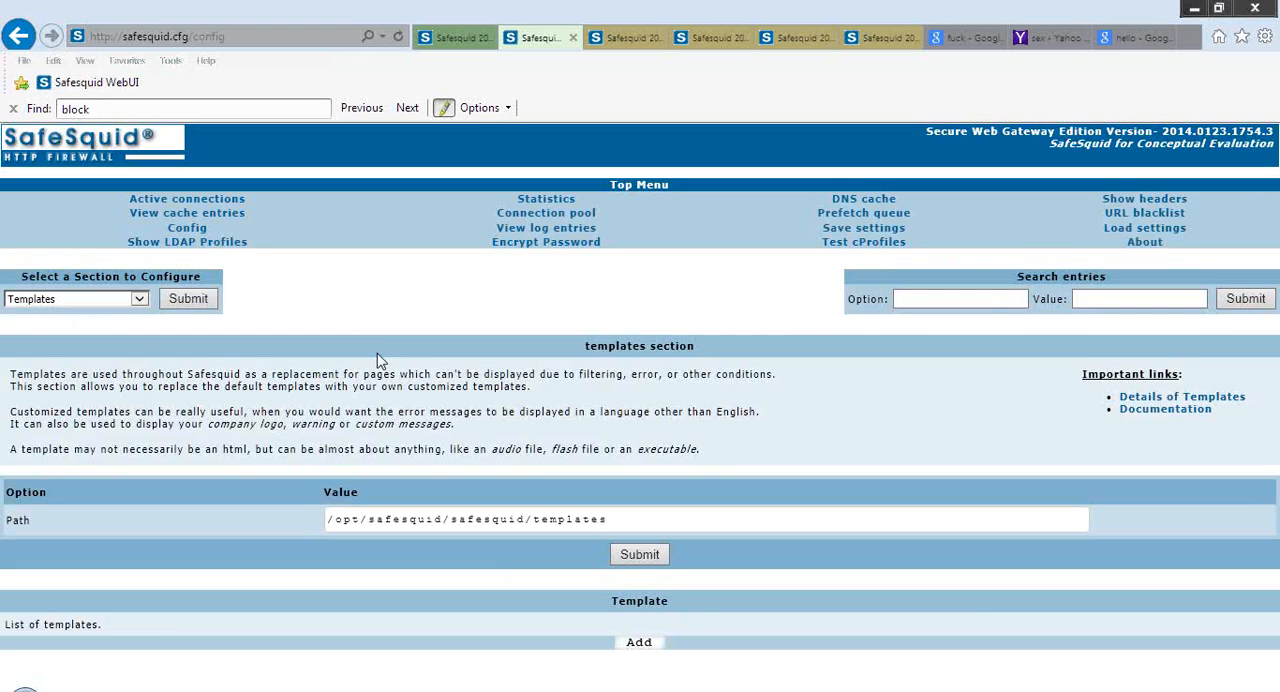
Open the form for adding a new template and review its fields, including profiles, file, response code and type
{"action": "left_click", "coordinate": [652, 649]}
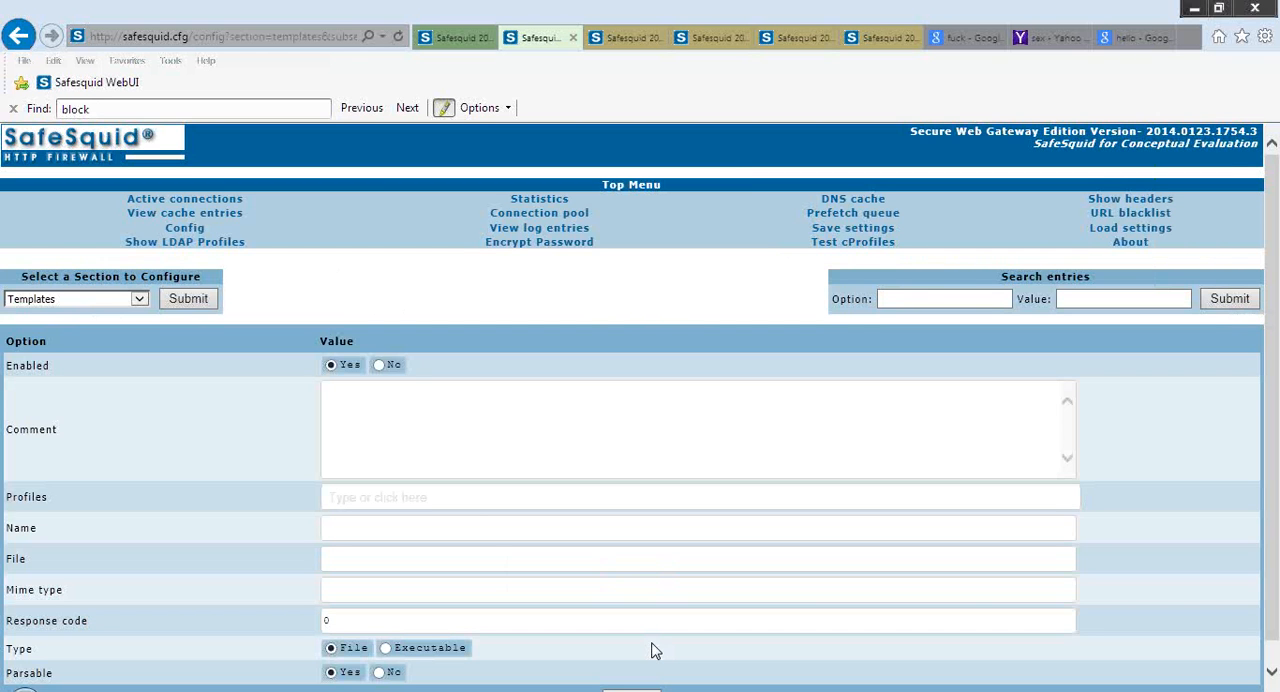
{"action": "scroll", "coordinate": [652, 650], "scroll_direction": "down", "scroll_amount": 1}
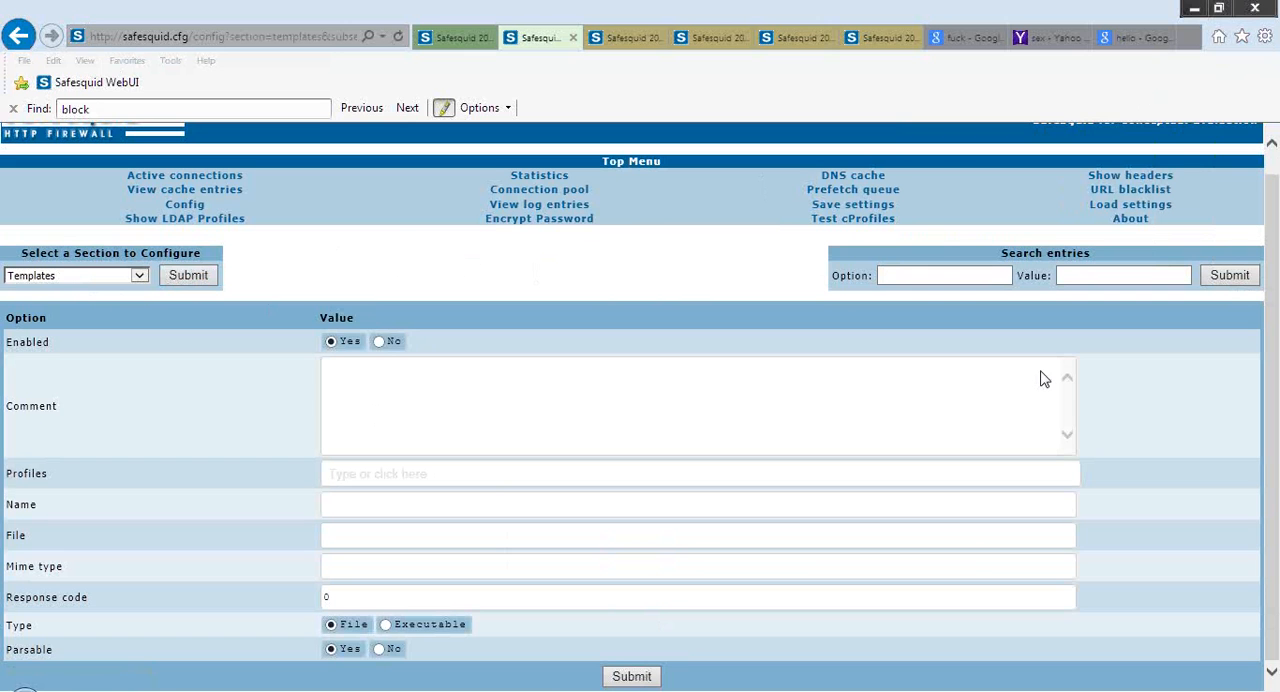
Open the LDAP profiles page and list all LDAP entries without filtering by login attribute
{"action": "left_click", "coordinate": [209, 220]}
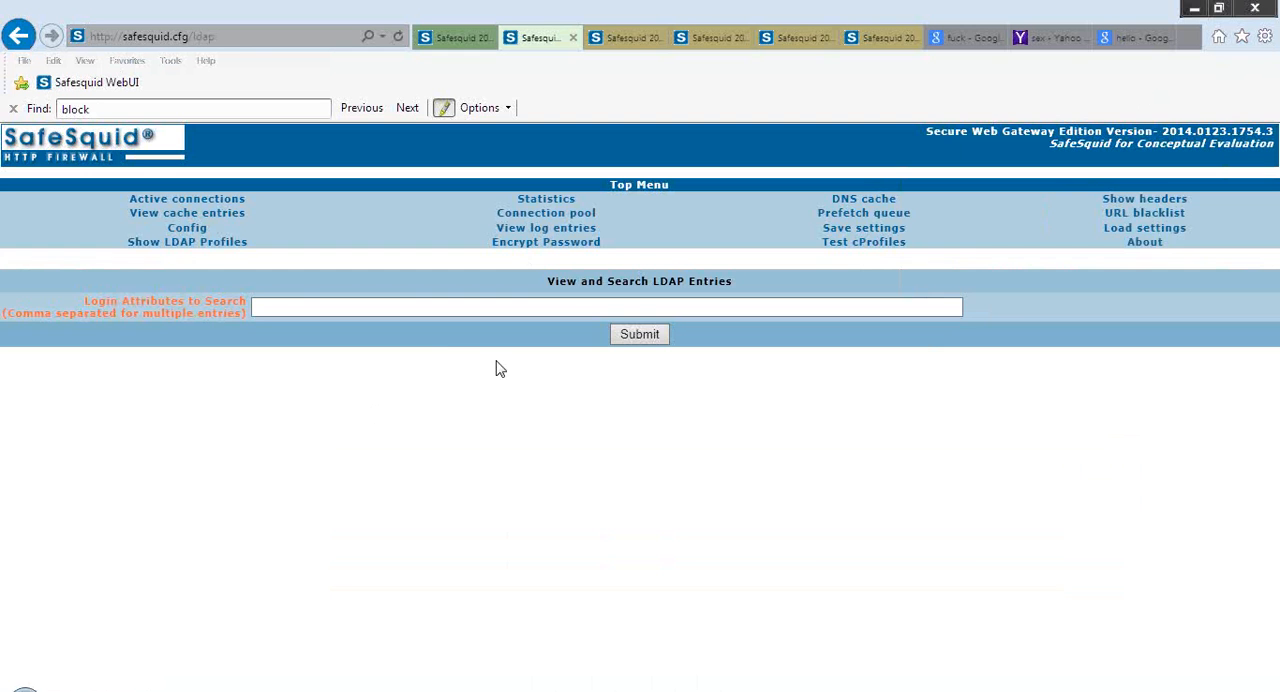
{"action": "left_click", "coordinate": [648, 338]}
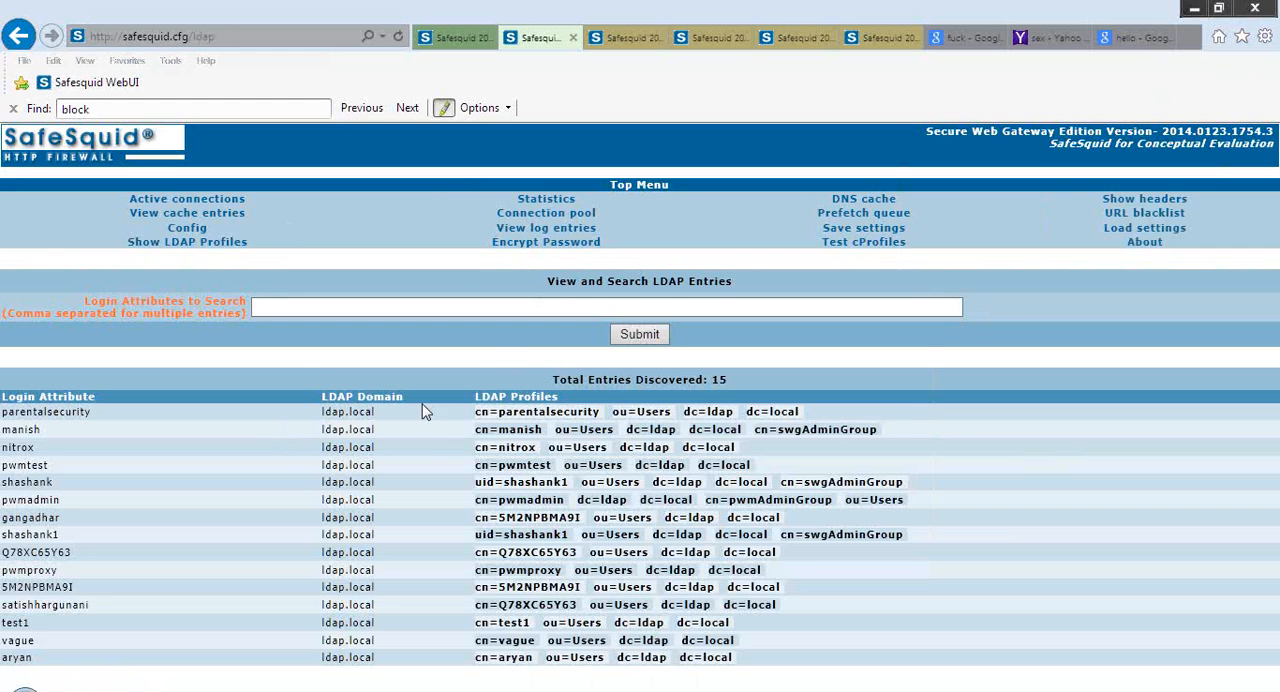
Return to the configuration page, choose the Profiles section and open the edit form of its Bing search entry
{"action": "left_click", "coordinate": [201, 229]}
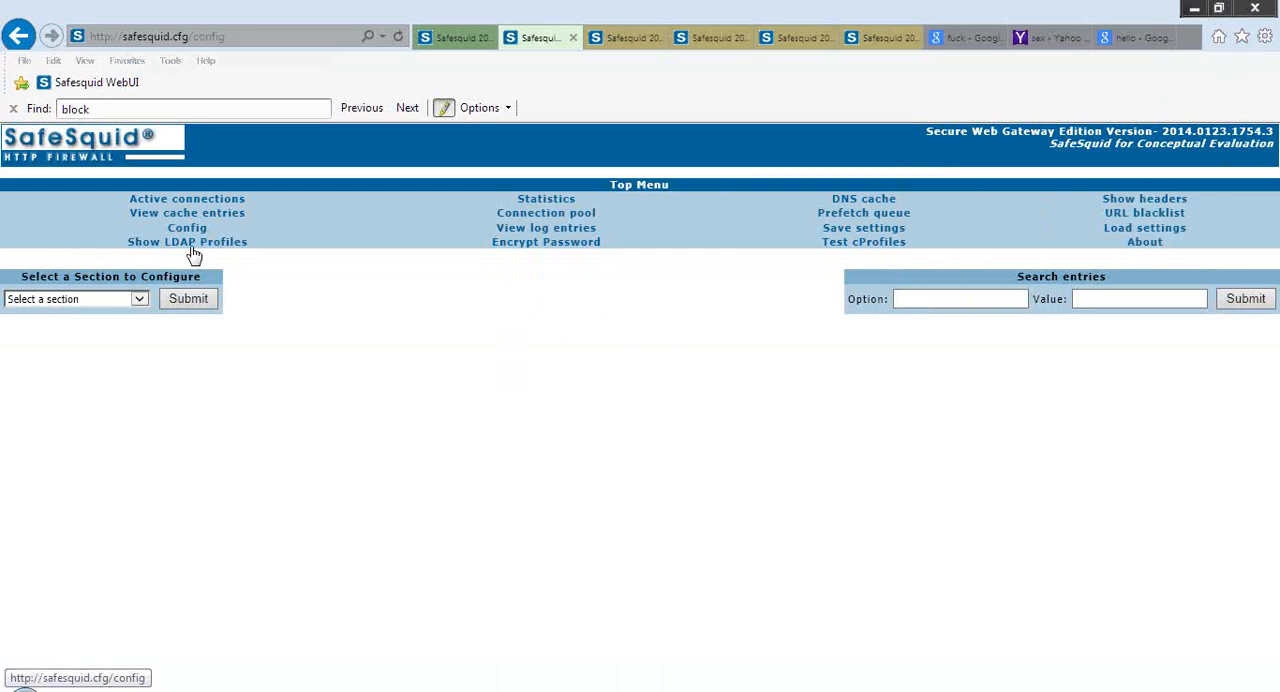
{"action": "left_click", "coordinate": [140, 299]}
{"action": "key", "text": "p"}
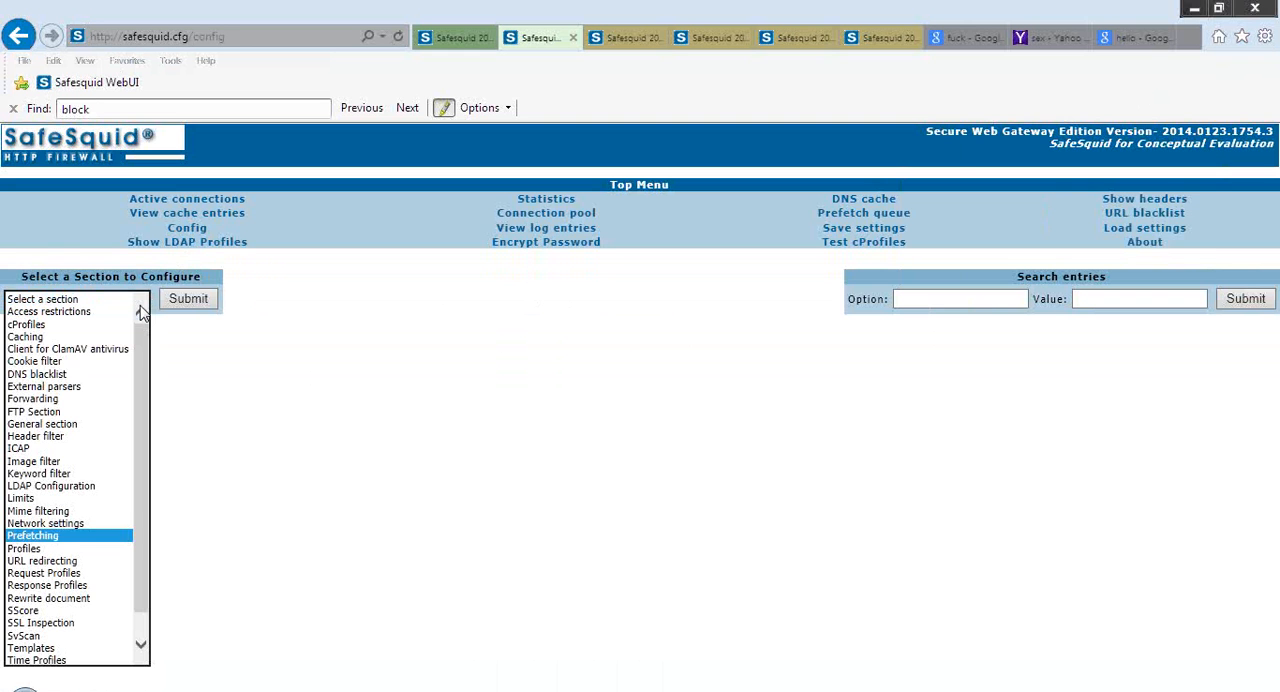
{"action": "key", "text": "p"}
{"action": "key", "text": "Return"}
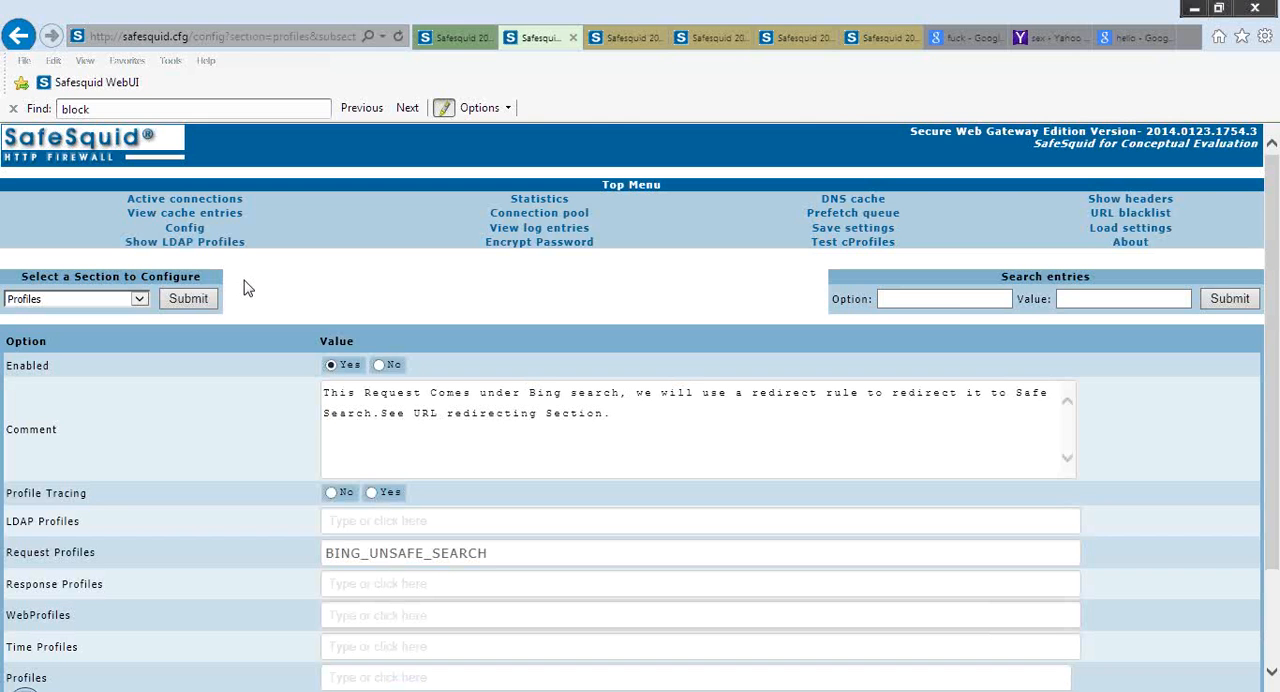
Review the Bing entry's profile fields, from LDAP Profiles to Removed profiles, and glance through the list of configurable sections
{"action": "scroll", "coordinate": [246, 286], "scroll_direction": "down", "scroll_amount": 2}
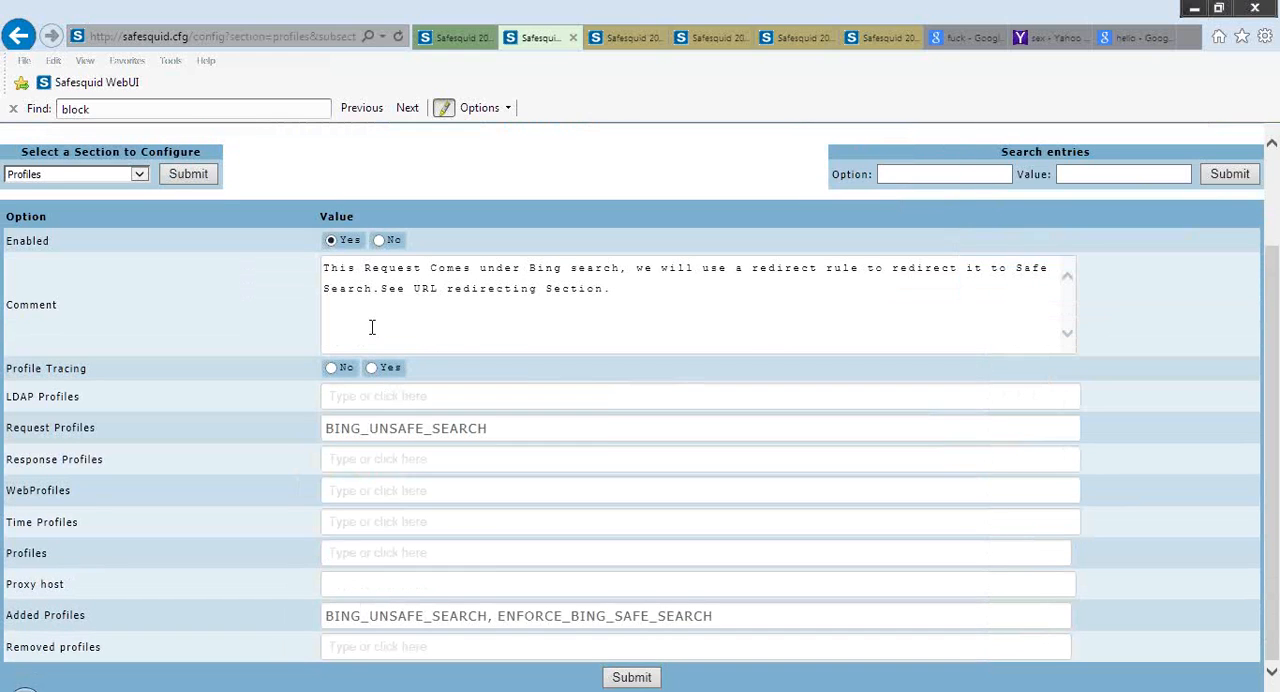
{"action": "mouse_move", "coordinate": [228, 398]}
{"action": "left_click", "coordinate": [140, 175]}
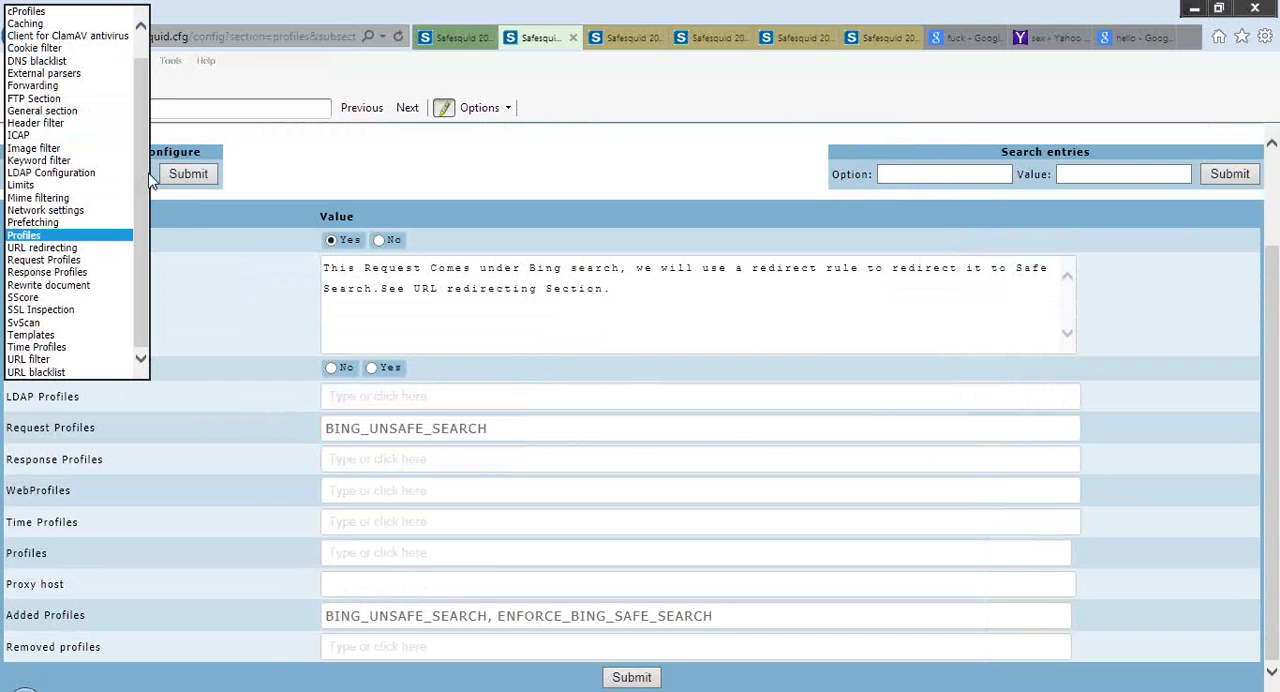
{"action": "left_click", "coordinate": [245, 212]}
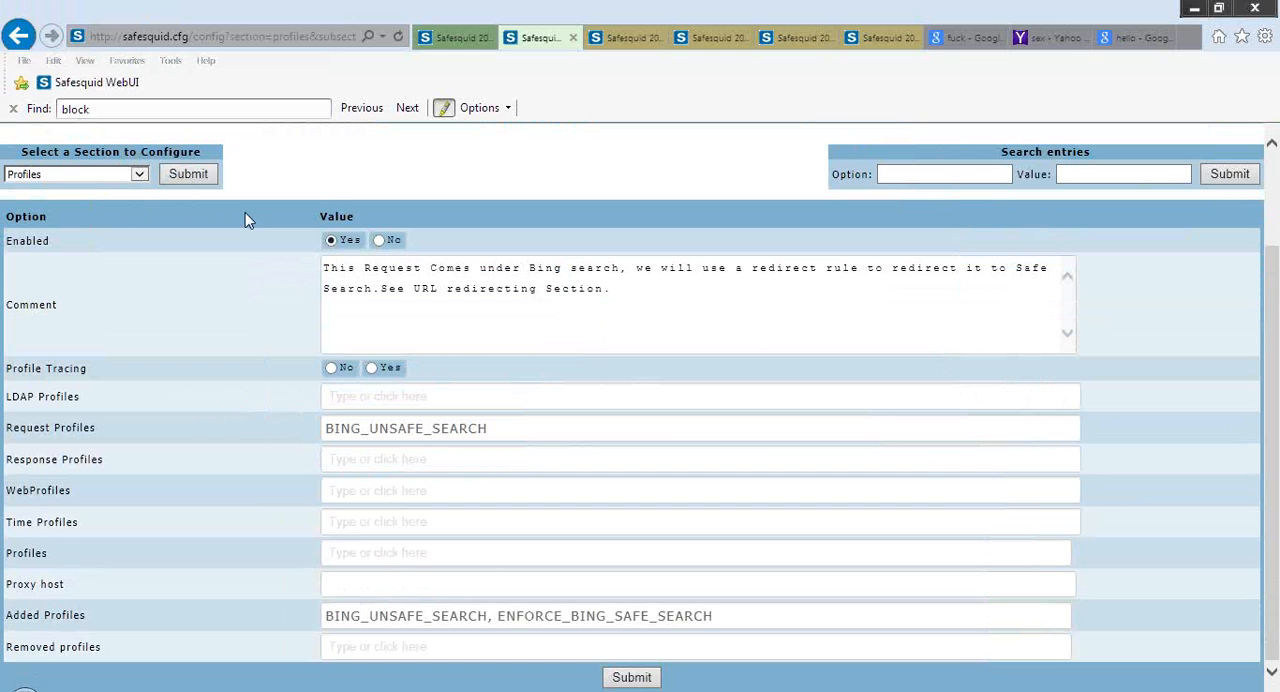